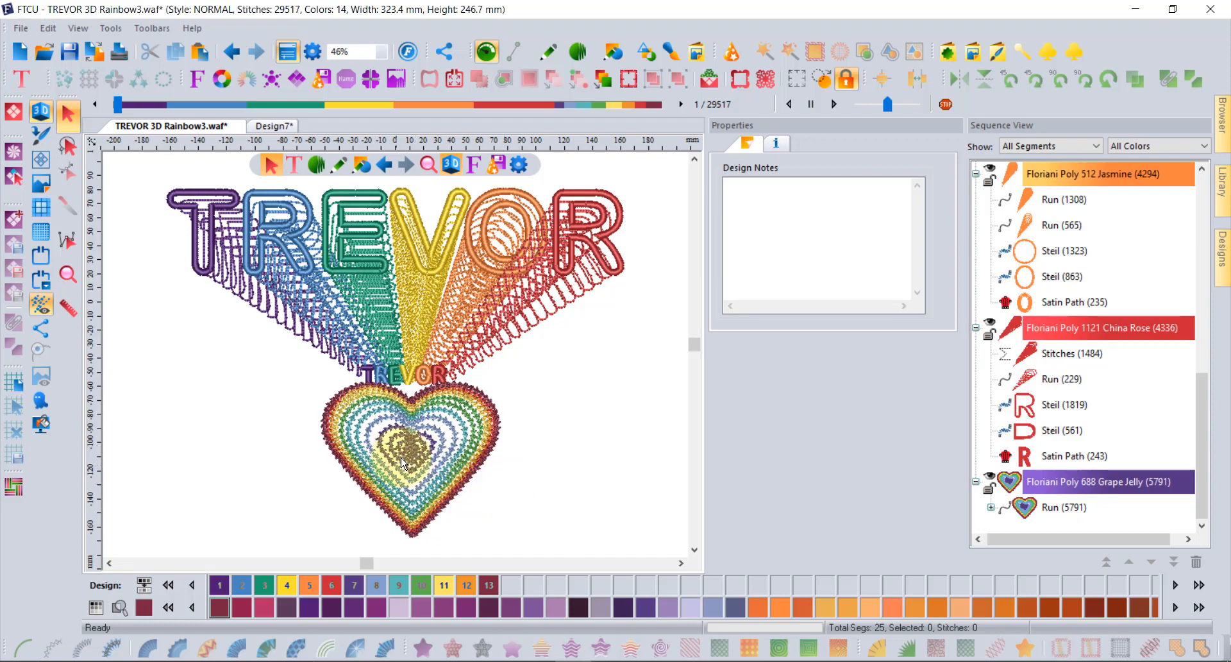
# Examine the motif stitches of the rainbow heart up close, and return to the view of the whole design
pyautogui.scroll(2, 404, 463)
pyautogui.scroll(1, 404, 463)
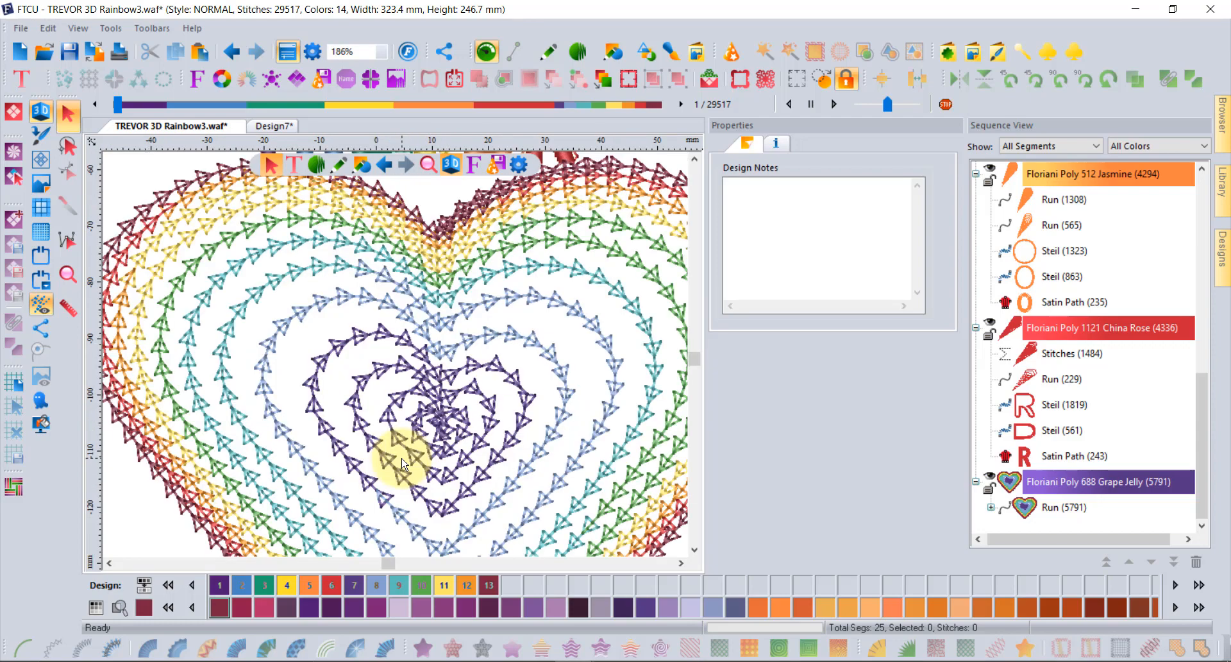
pyautogui.scroll(-1, 403, 462)
pyautogui.scroll(-1, 404, 463)
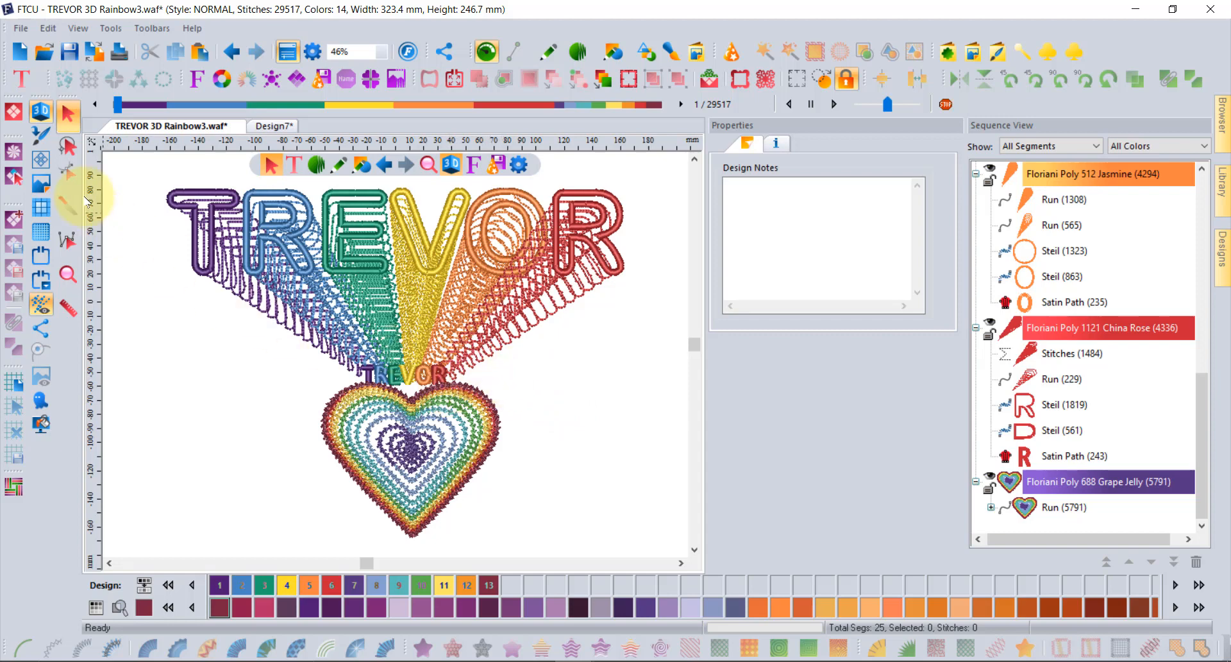
# Review the file formats offered for saving a copy of the rainbow design, including the image formats, without saving
pyautogui.click(23, 29)
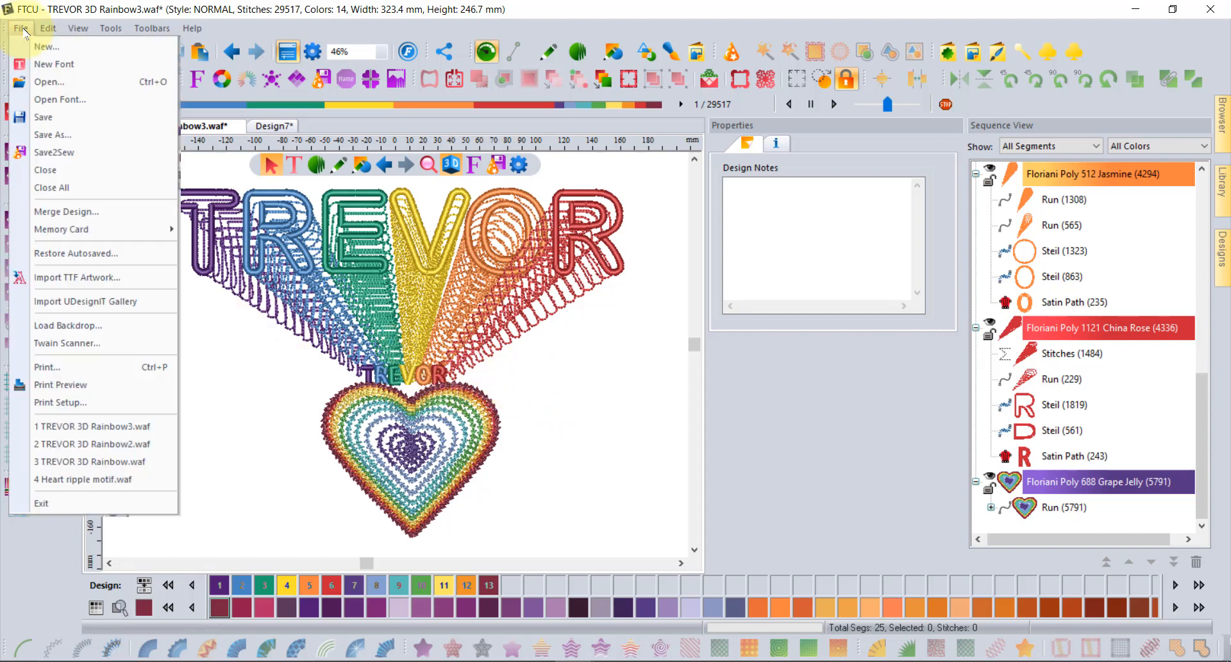
pyautogui.click(64, 136)
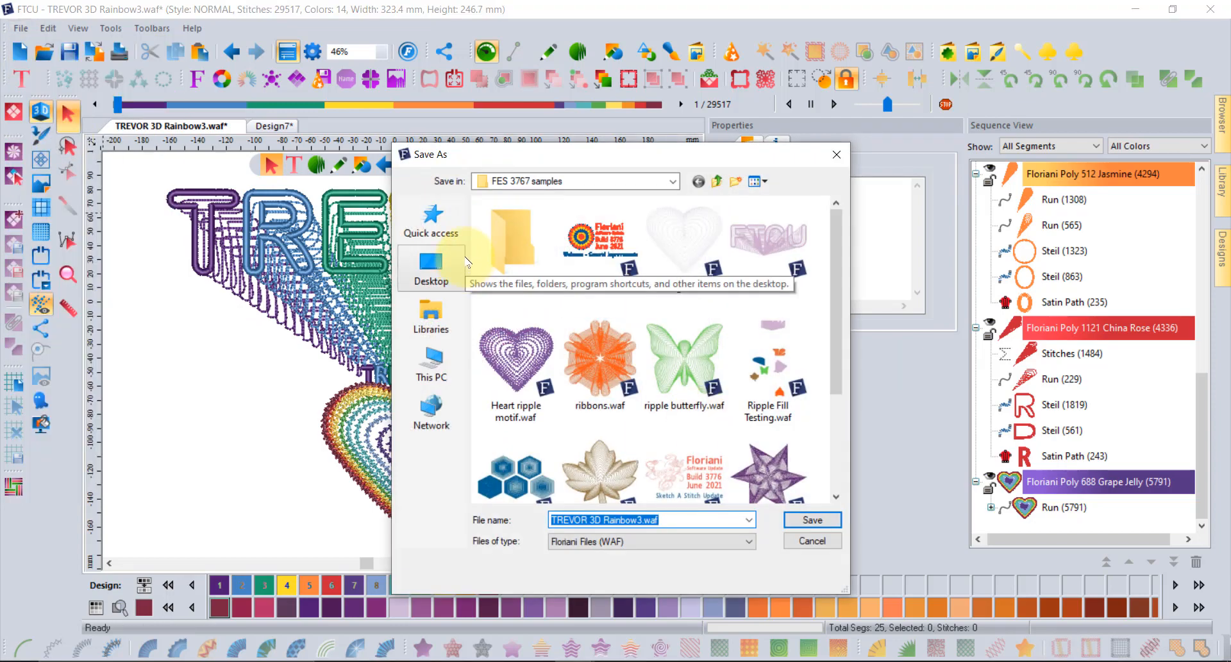
pyautogui.click(678, 544)
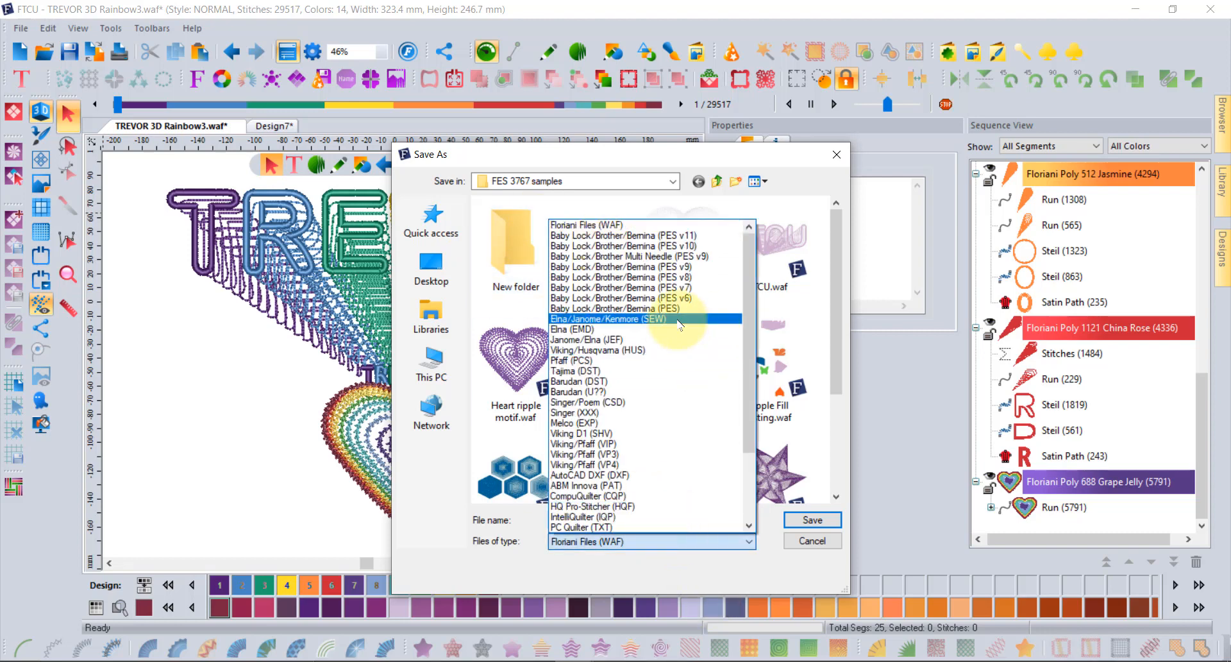
pyautogui.scroll(-1, 655, 371)
pyautogui.scroll(-4, 655, 371)
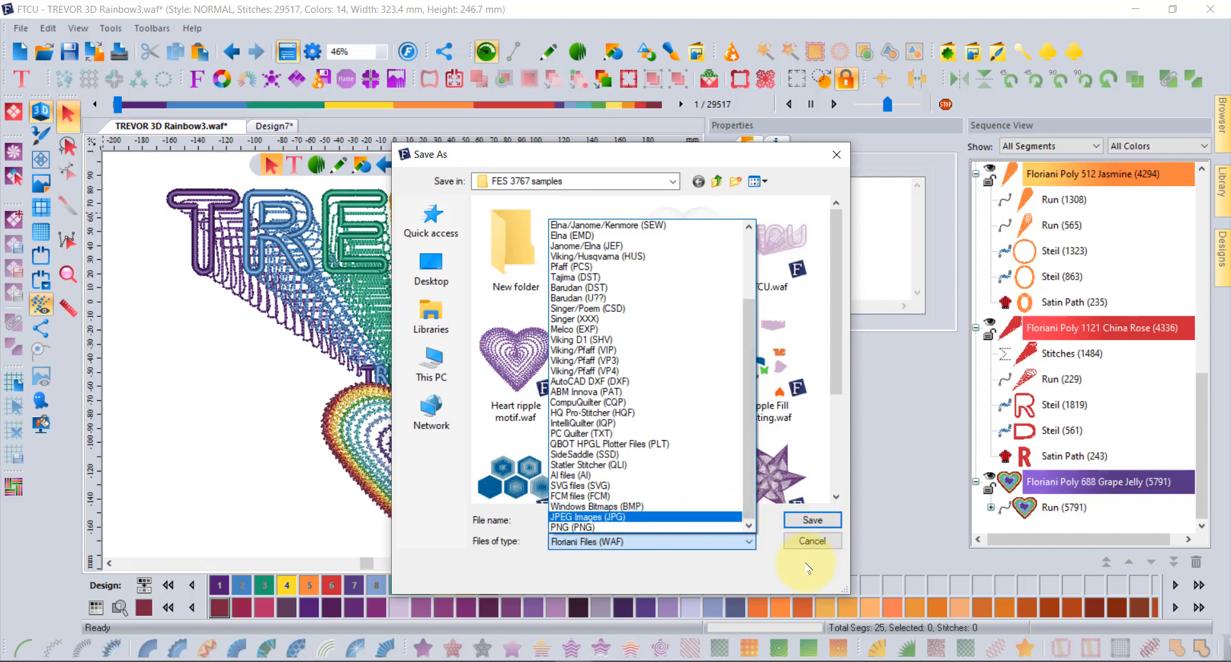
pyautogui.click(820, 541)
pyautogui.click(822, 540)
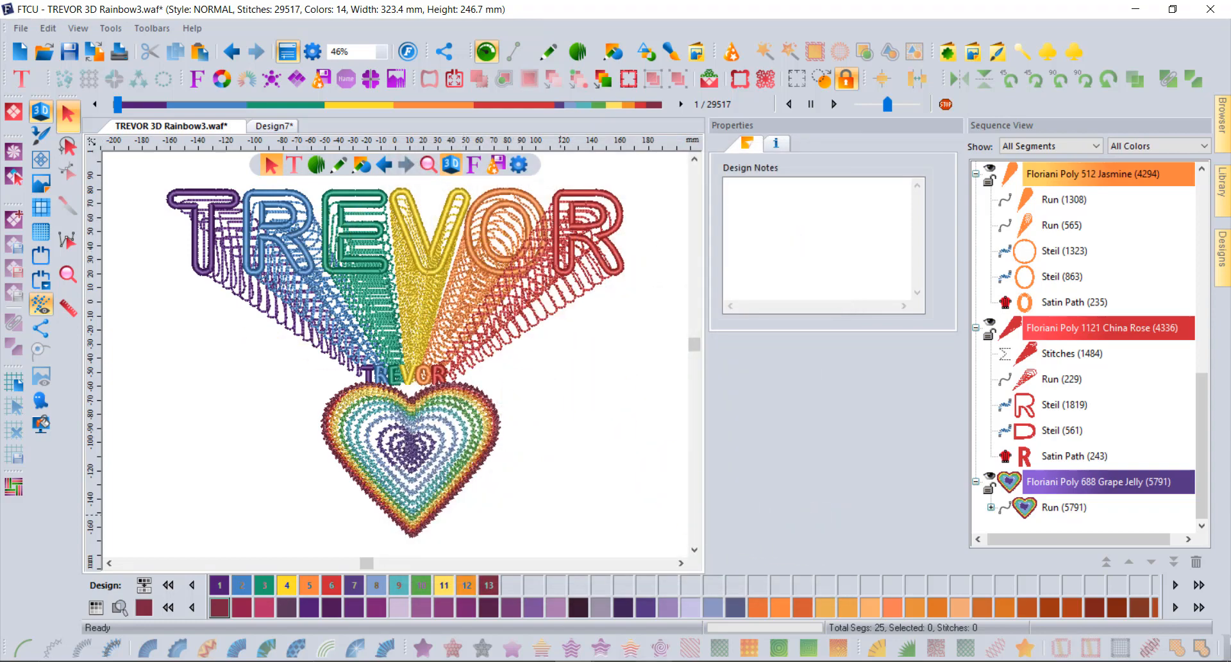
# Switch to Photos, browse back through the exported images of the rainbow lettering, and return to the embroidery design
pyautogui.click(614, 660)
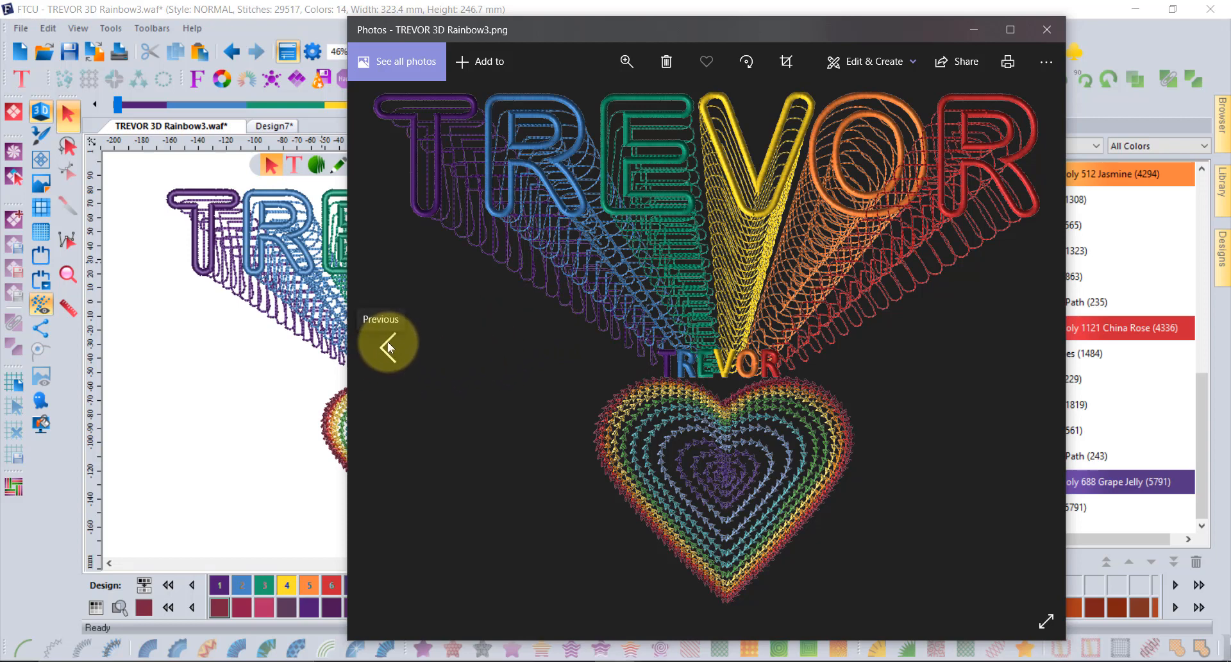
pyautogui.click(387, 341)
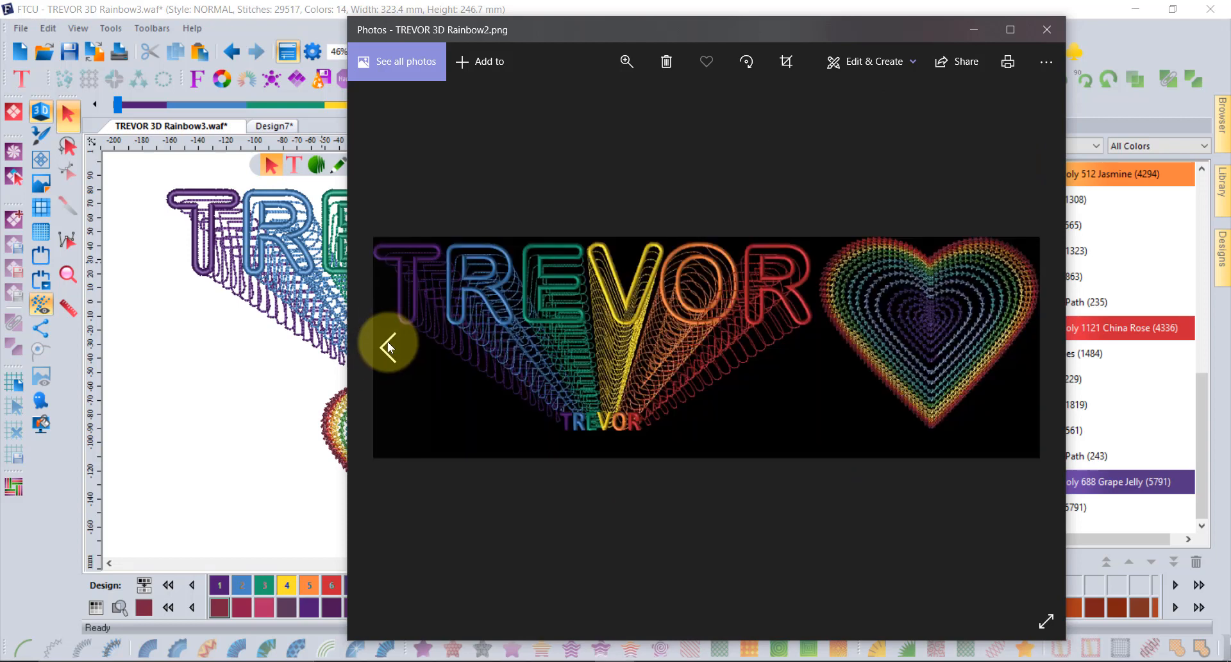
pyautogui.click(388, 342)
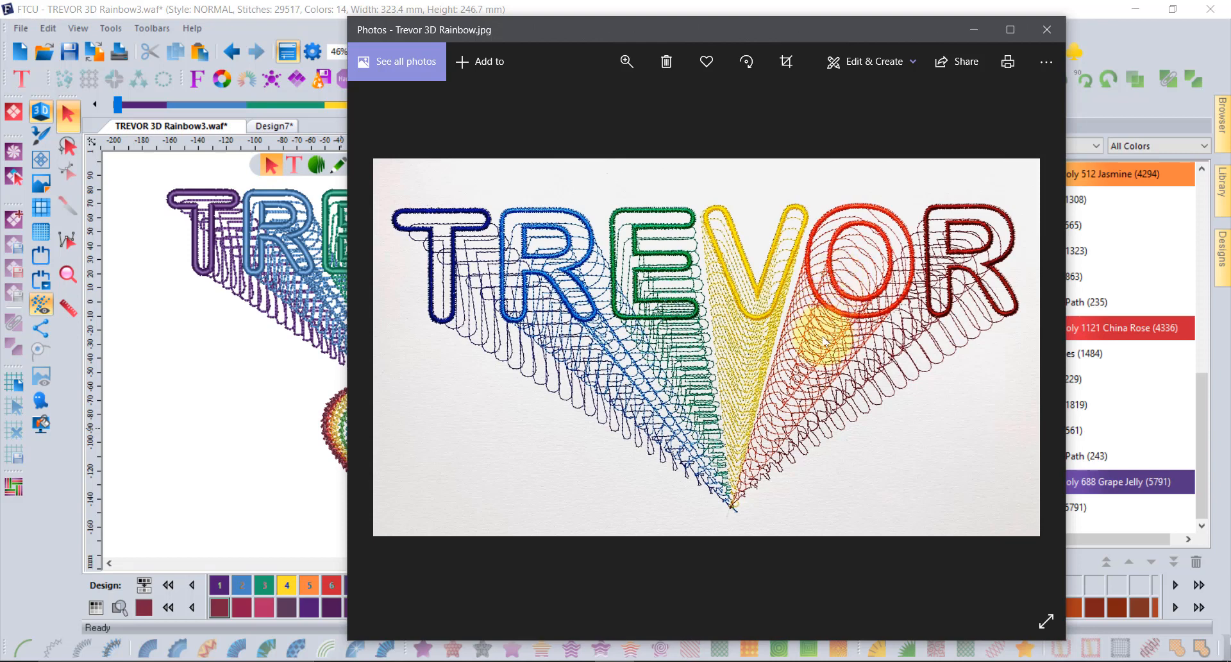
pyautogui.click(237, 369)
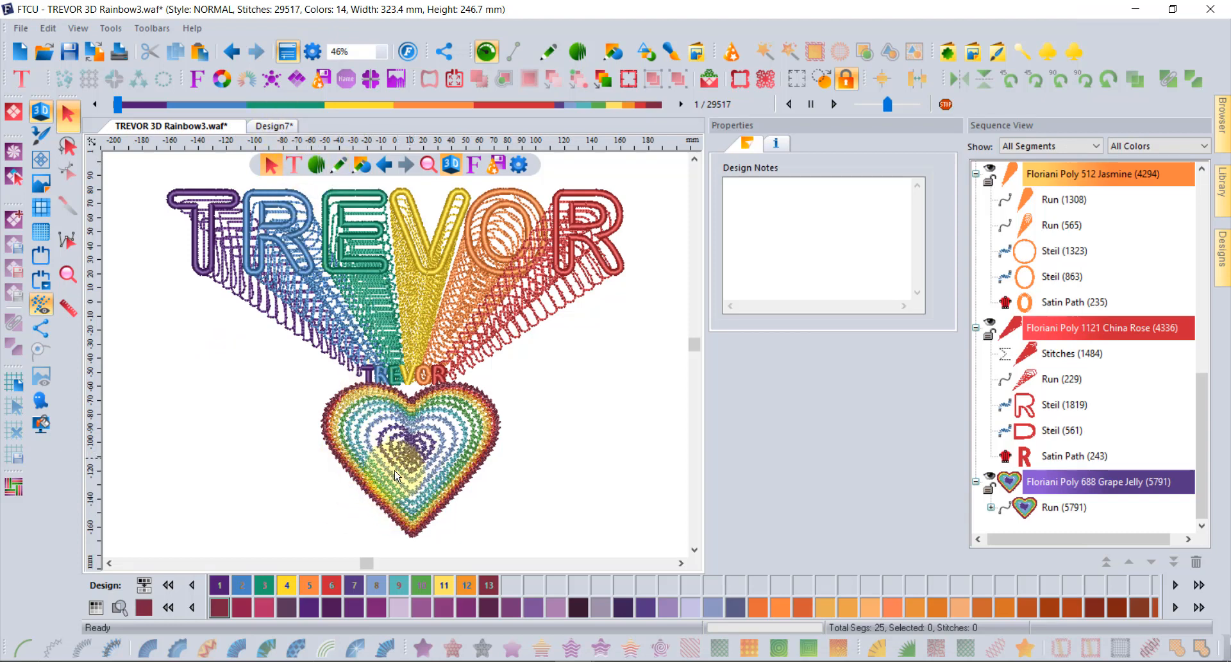
# In Design7, import the prefilled text as TTF artwork in Arial Rounded MT, Bold, size 72
pyautogui.click(268, 127)
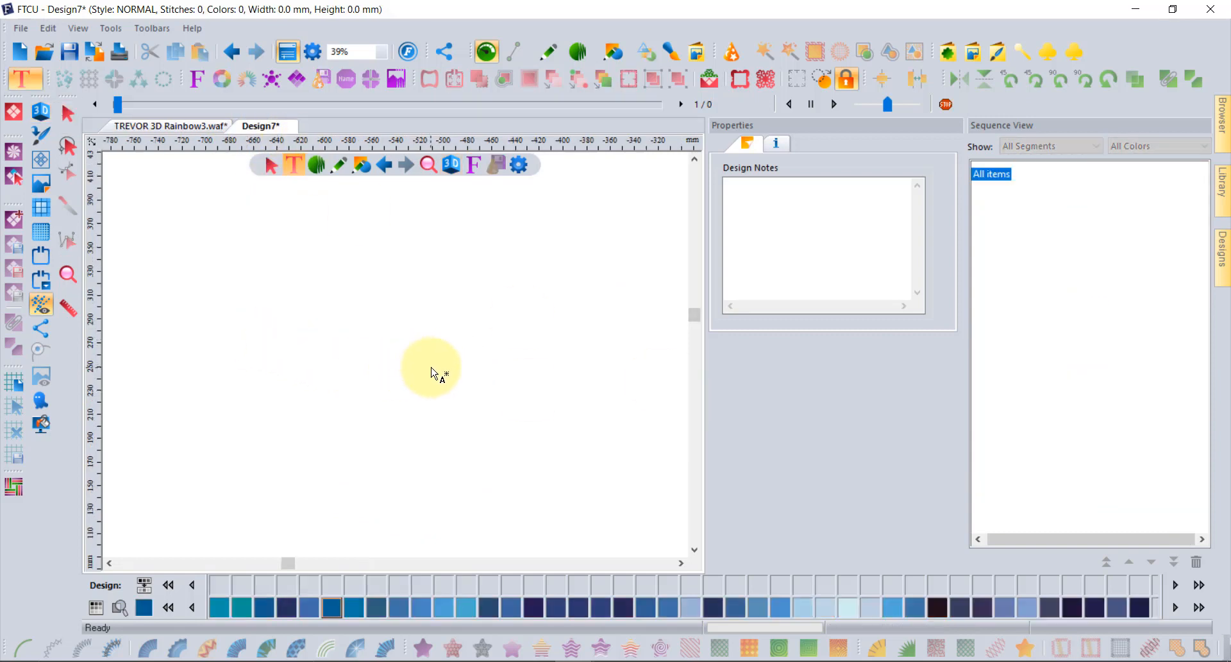
pyautogui.click(37, 83)
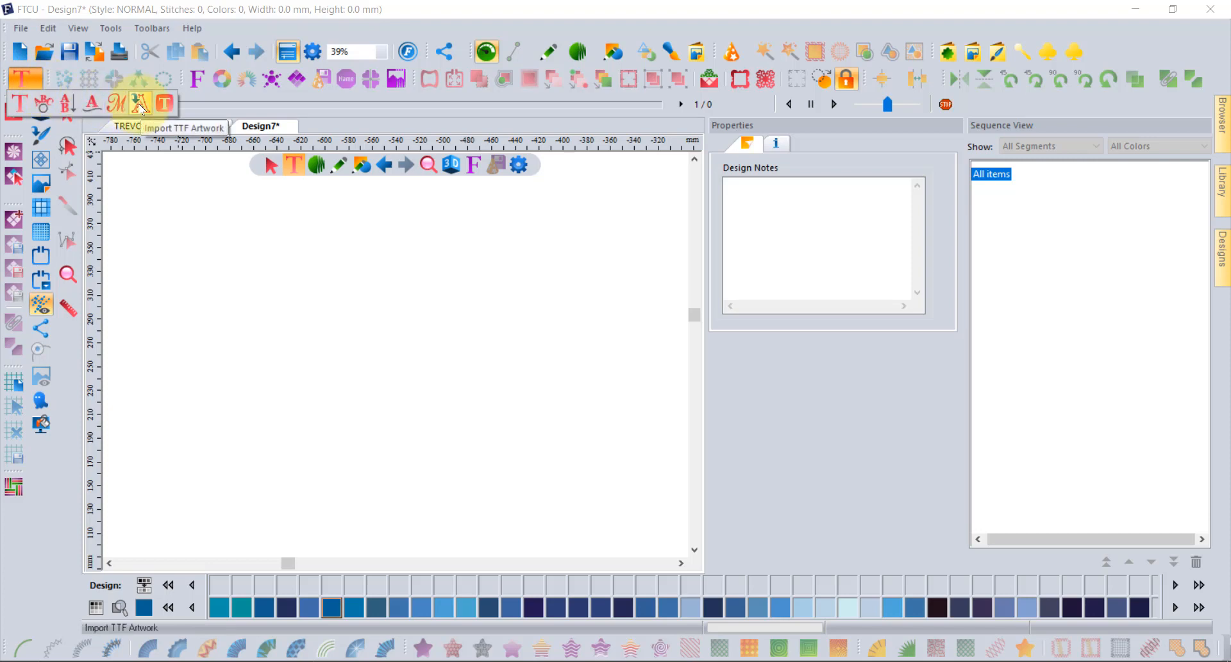
pyautogui.click(141, 104)
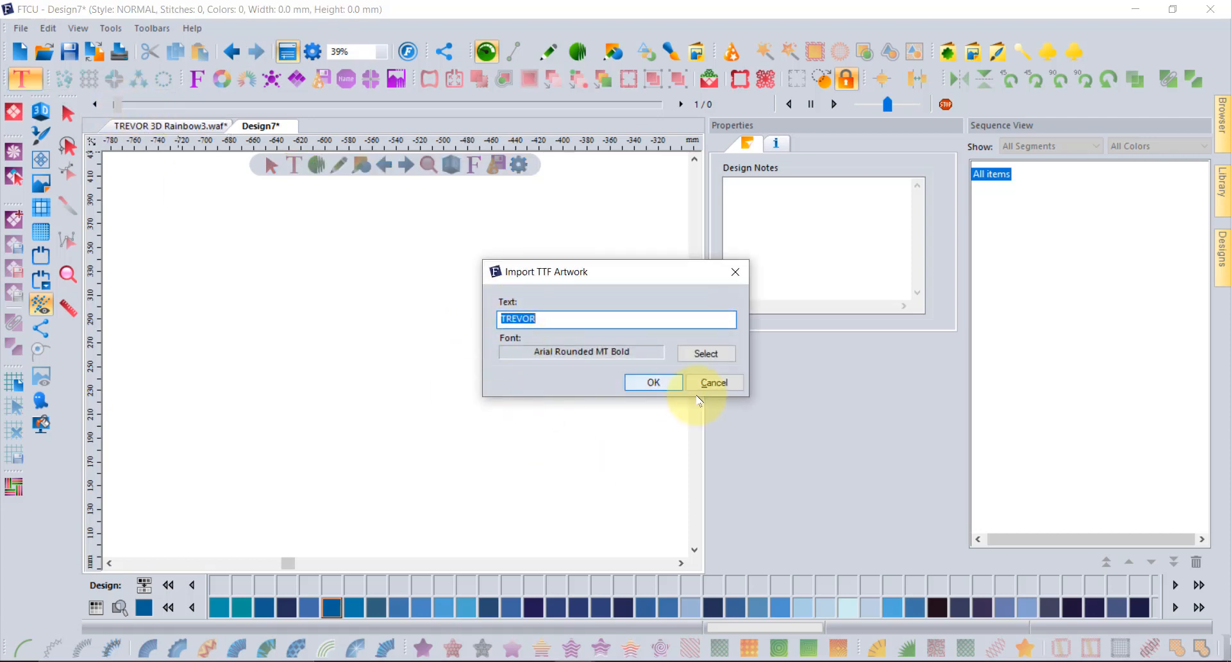
pyautogui.click(707, 352)
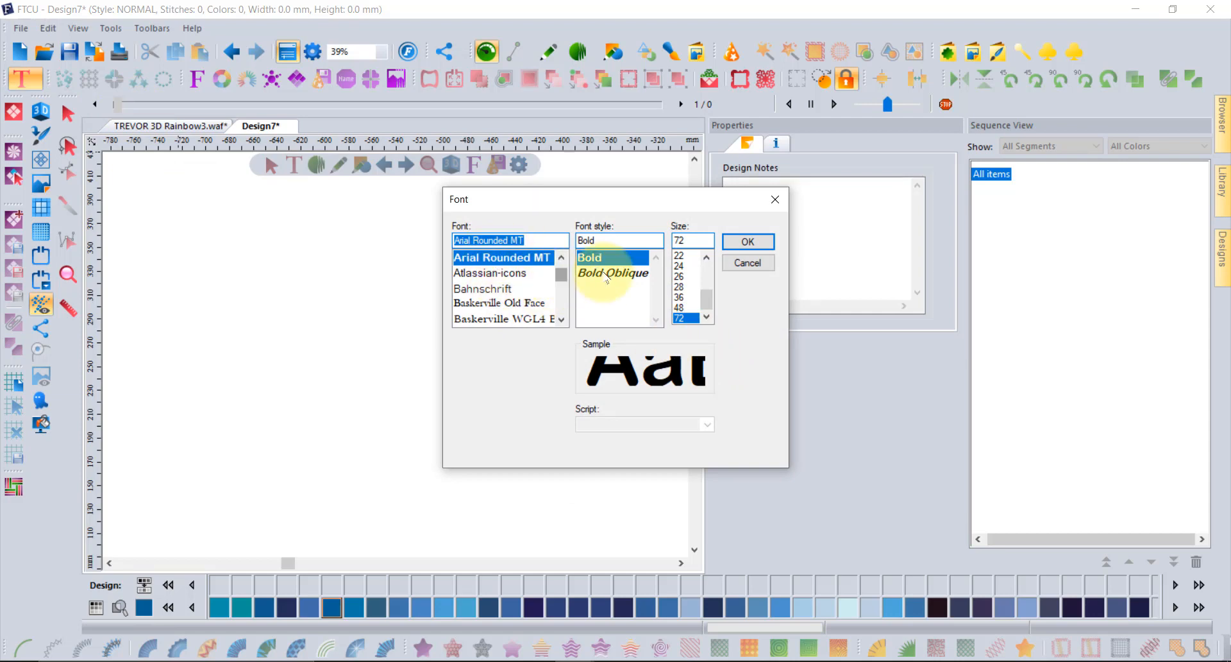
pyautogui.click(615, 261)
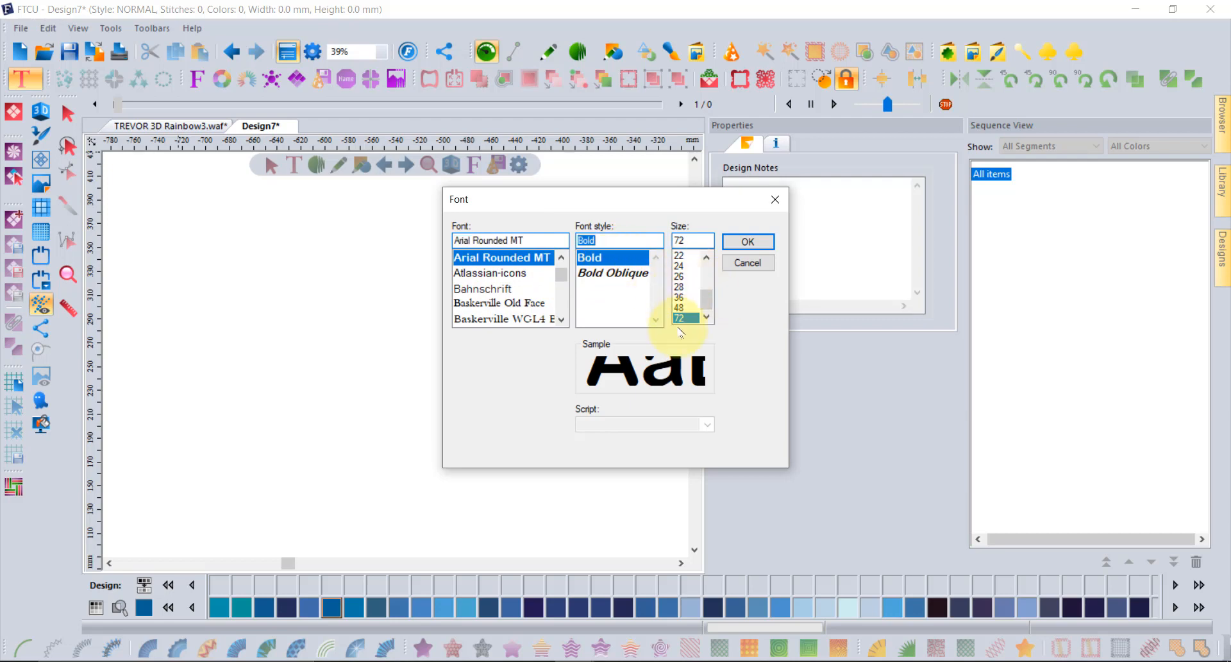
pyautogui.click(686, 318)
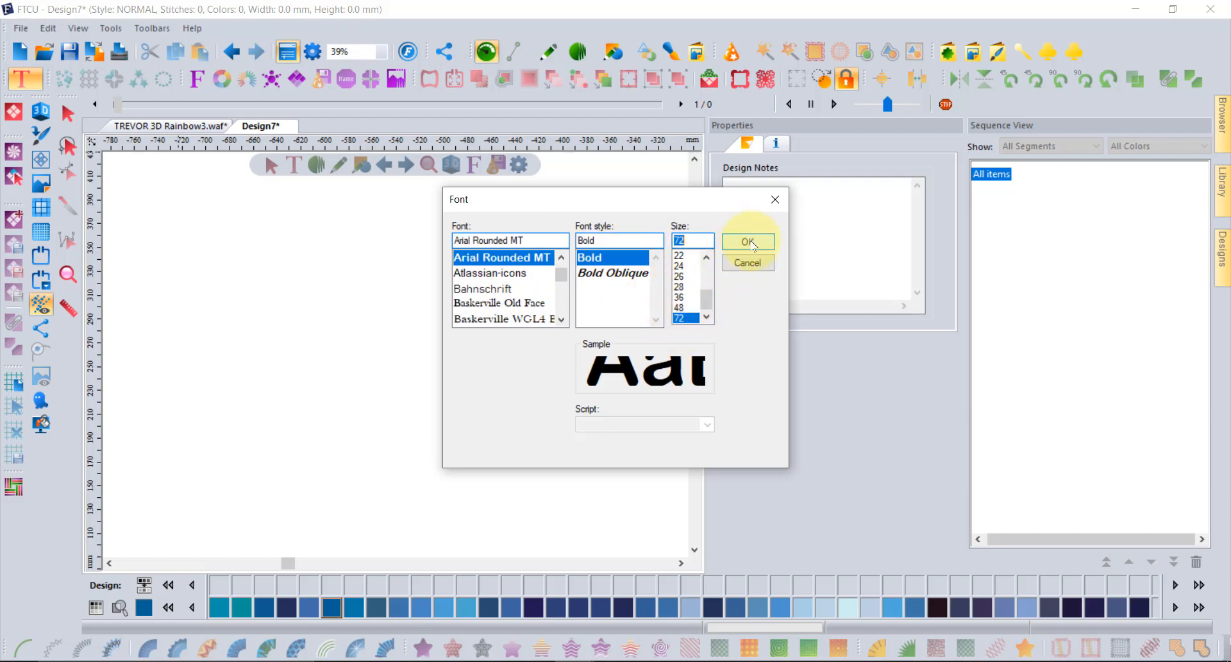
pyautogui.click(753, 244)
pyautogui.click(666, 382)
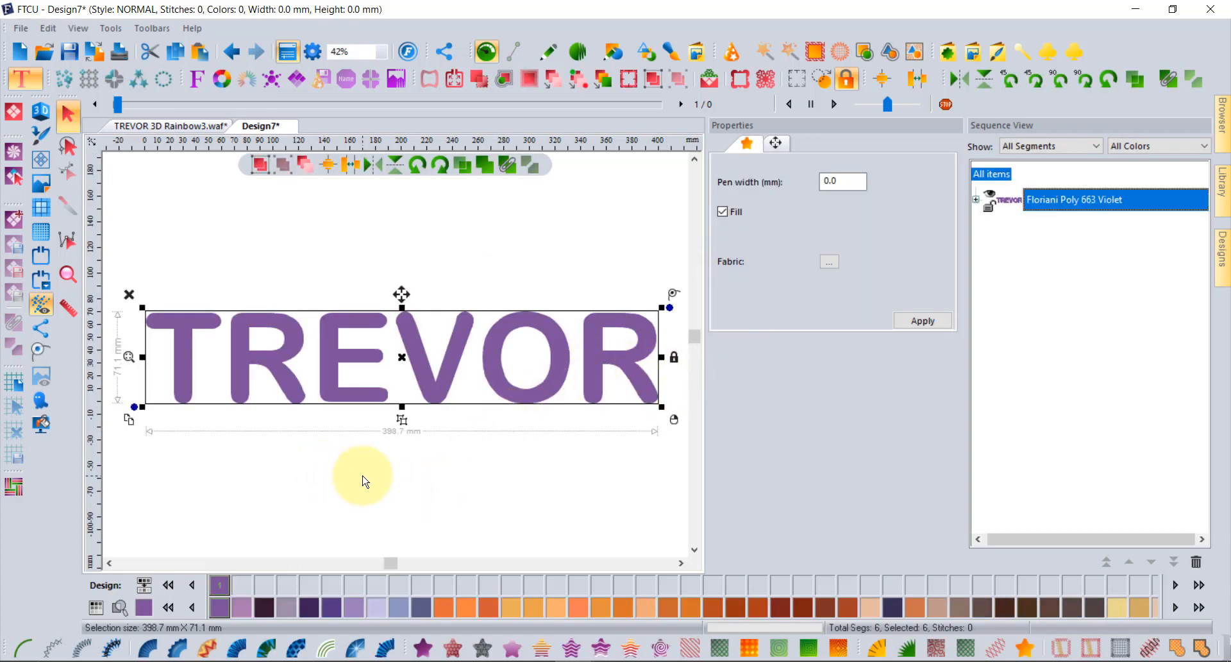
# Copy the complete lettering to the clipboard, and convert only the letter T to ripple stitches
pyautogui.click(175, 51)
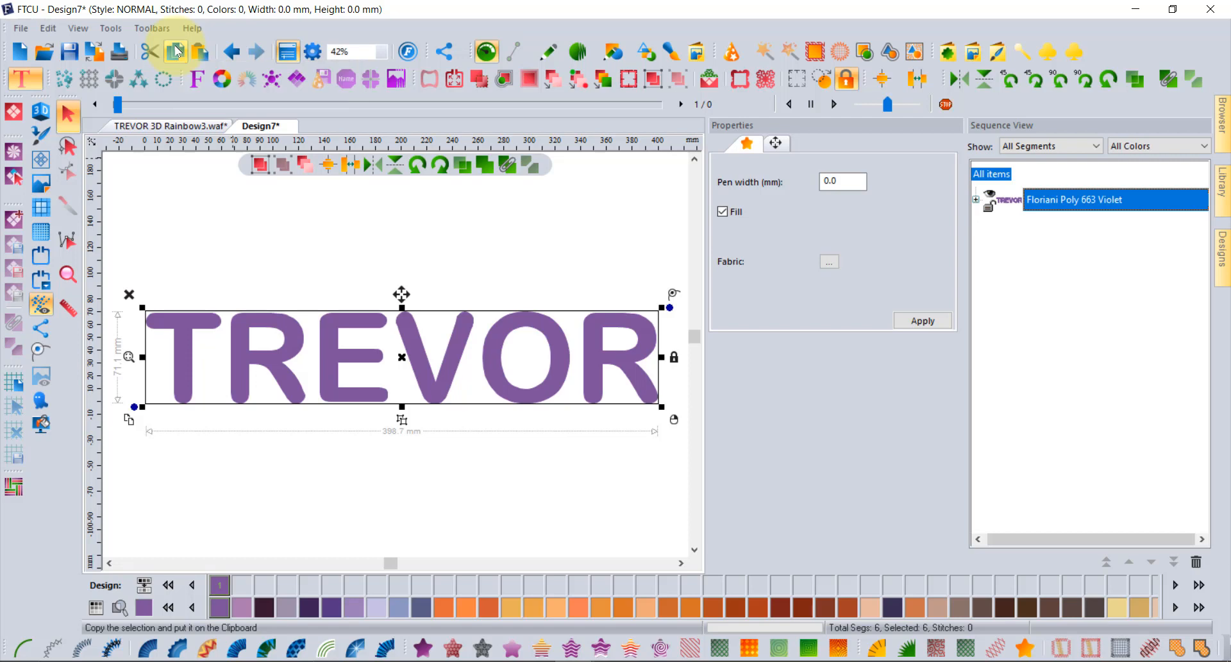
pyautogui.click(336, 259)
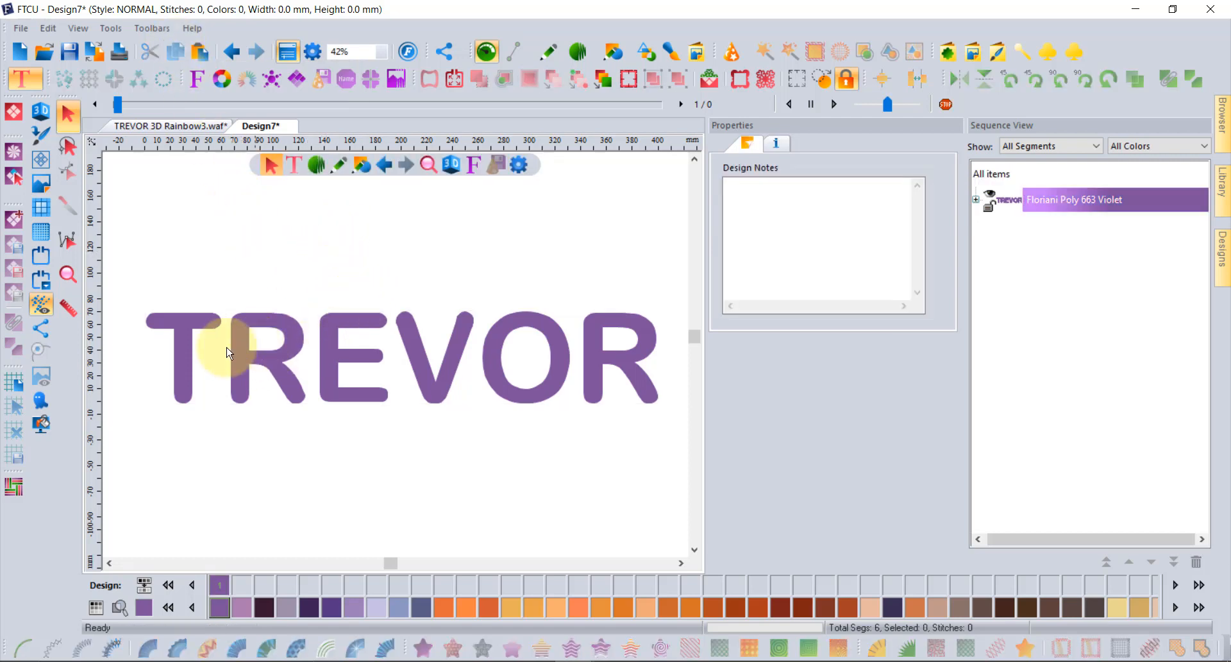
pyautogui.click(182, 341)
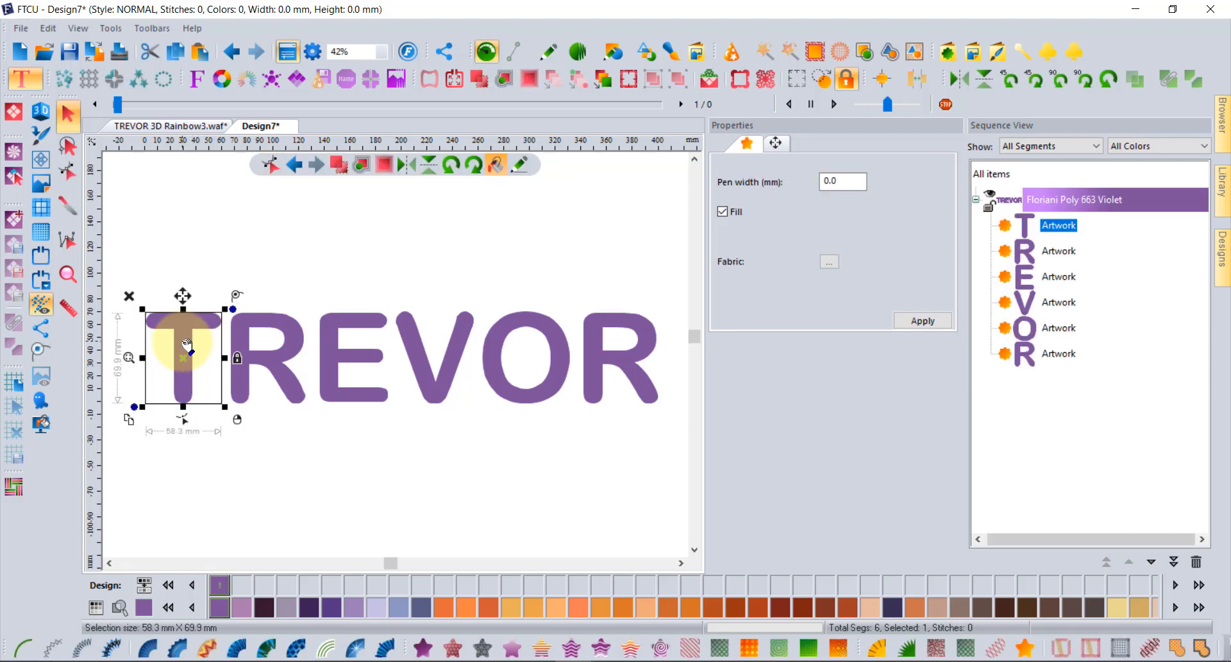
pyautogui.click(659, 649)
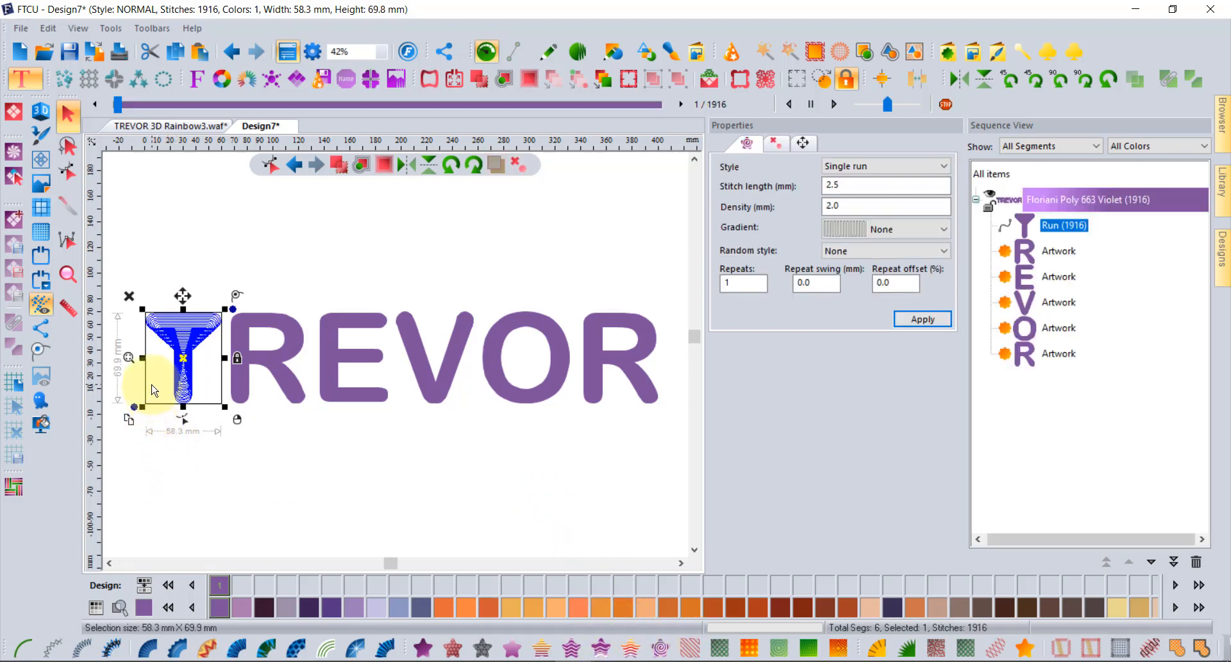
# Inspect the ripple lines of the letter T up close and run the stitch simulation through to its end
pyautogui.scroll(2, 154, 389)
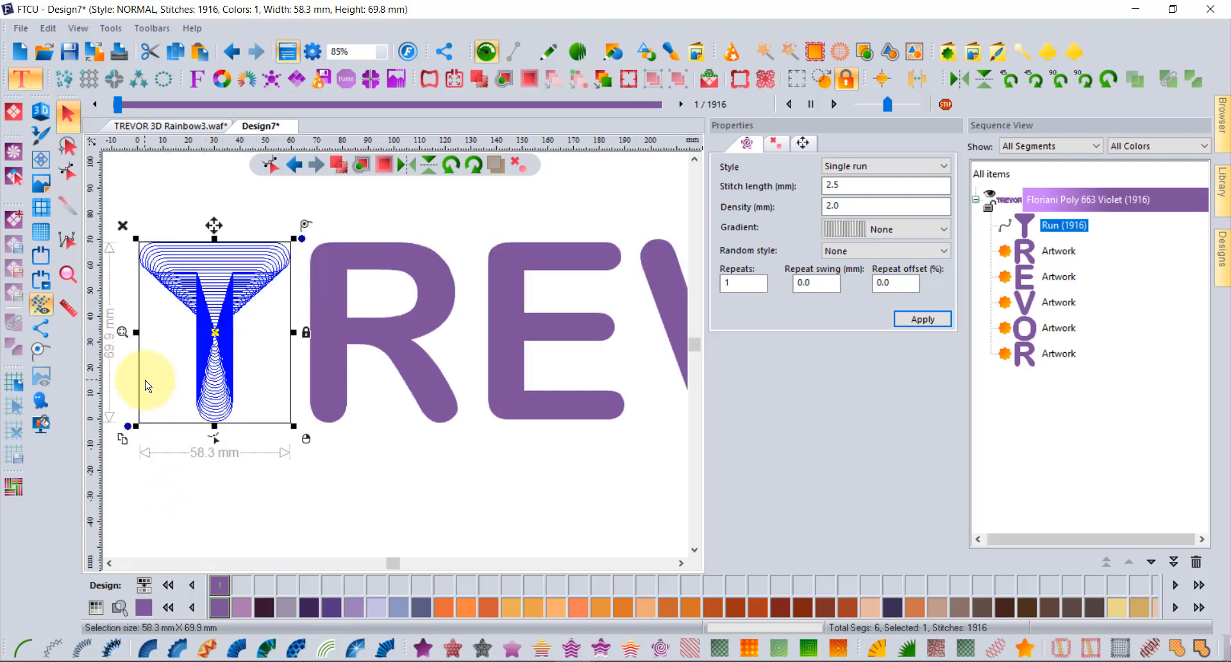
pyautogui.scroll(2, 202, 346)
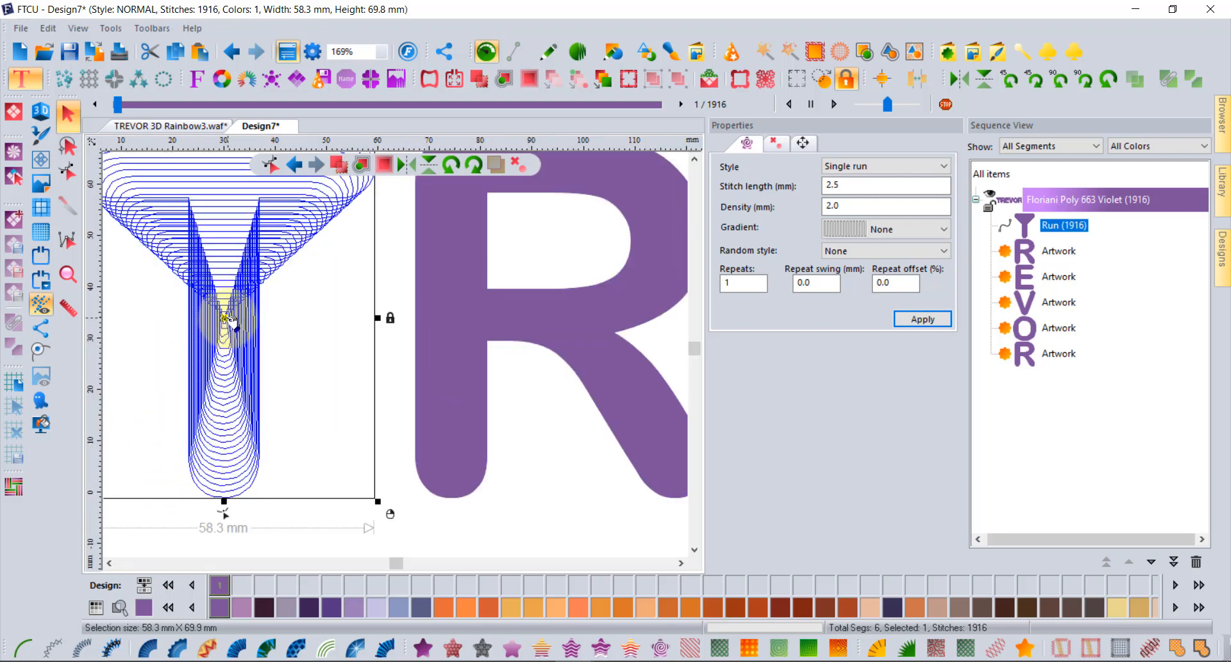
pyautogui.scroll(-2, 229, 319)
pyautogui.moveTo(120, 109); pyautogui.dragTo(709, 128)
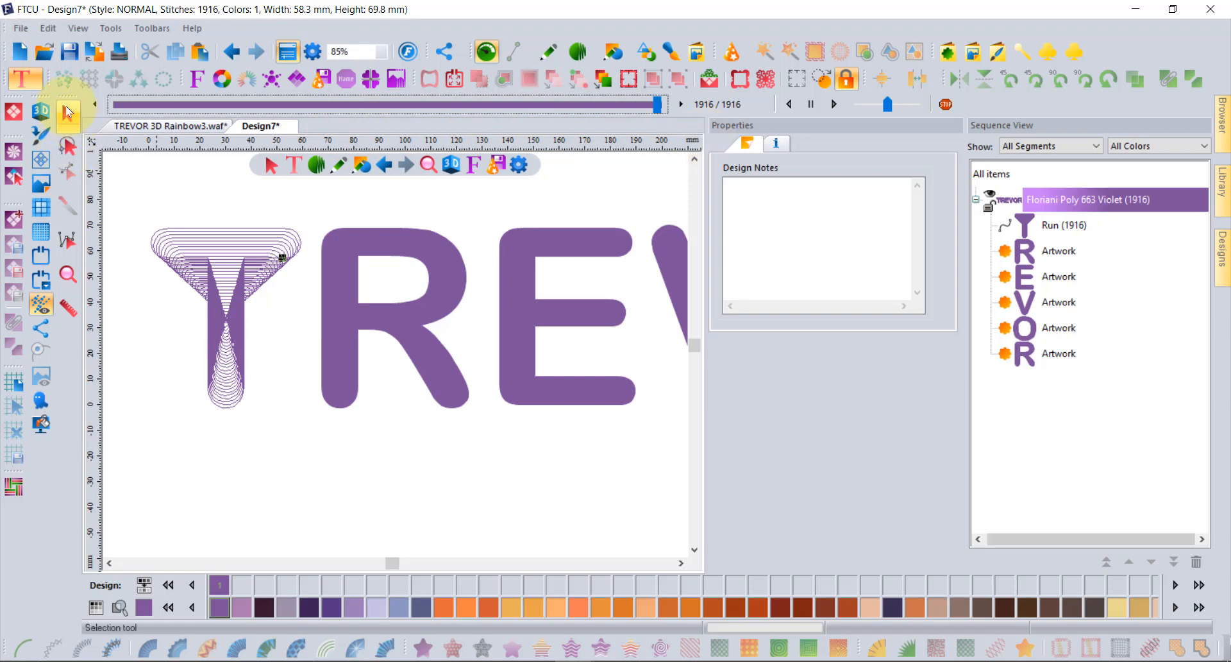
# Move the ripple centre of the T out of the letter to about X 197 mm, roughly 95 mm below the lettering's baseline
pyautogui.click(67, 114)
pyautogui.click(216, 263)
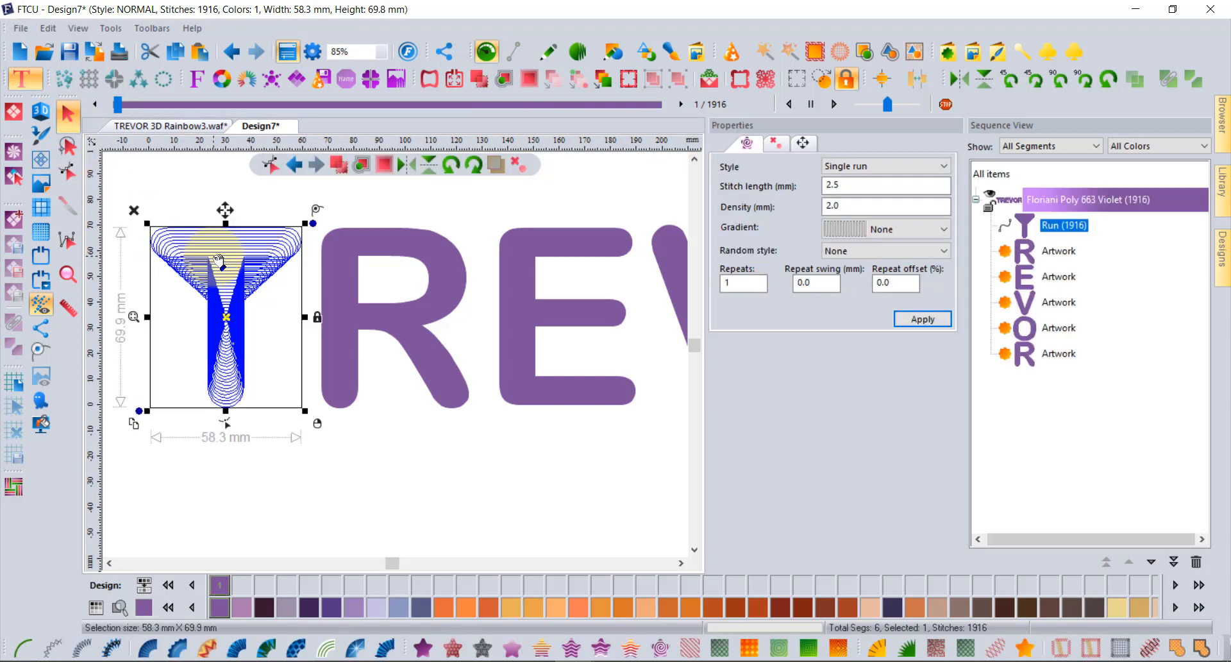
pyautogui.click(68, 168)
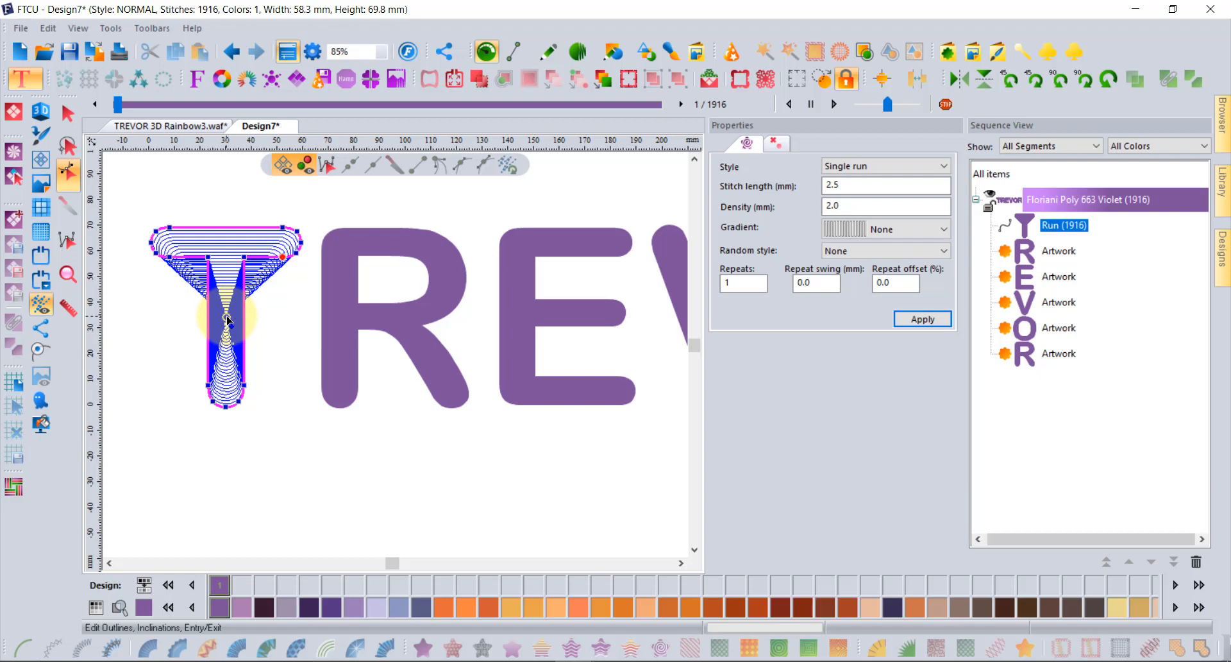
pyautogui.scroll(3, 227, 319)
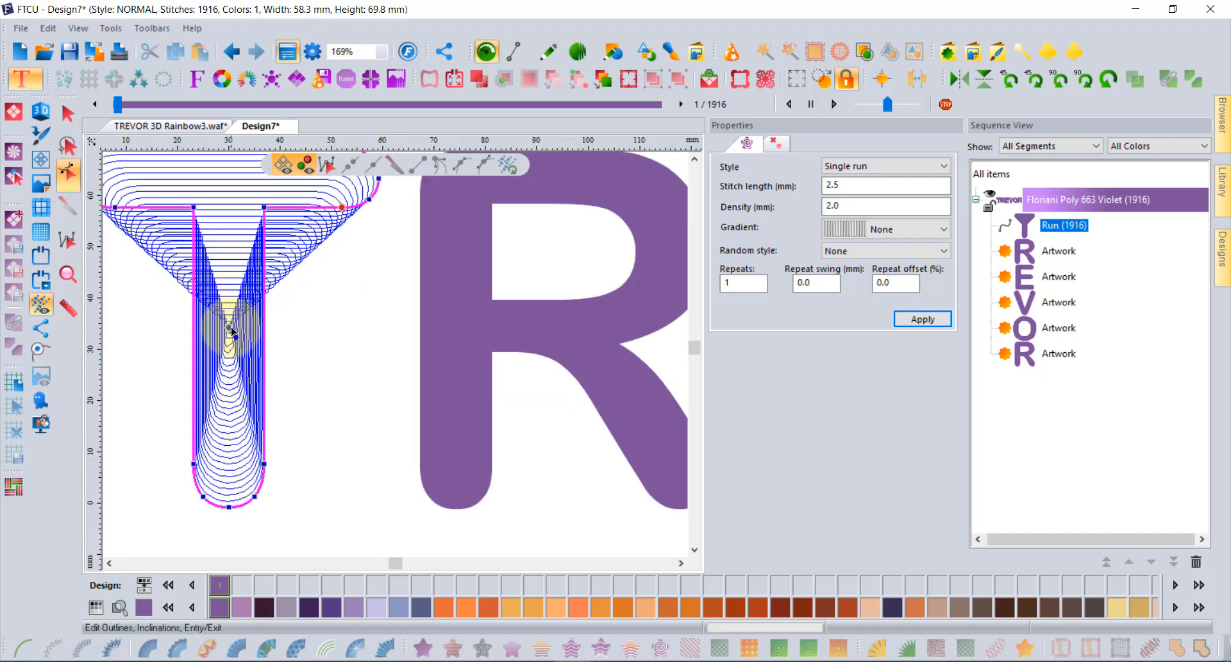
pyautogui.moveTo(231, 331)
pyautogui.mouseDown()
pyautogui.moveTo(244, 444)
pyautogui.moveTo(227, 457)
pyautogui.mouseUp()
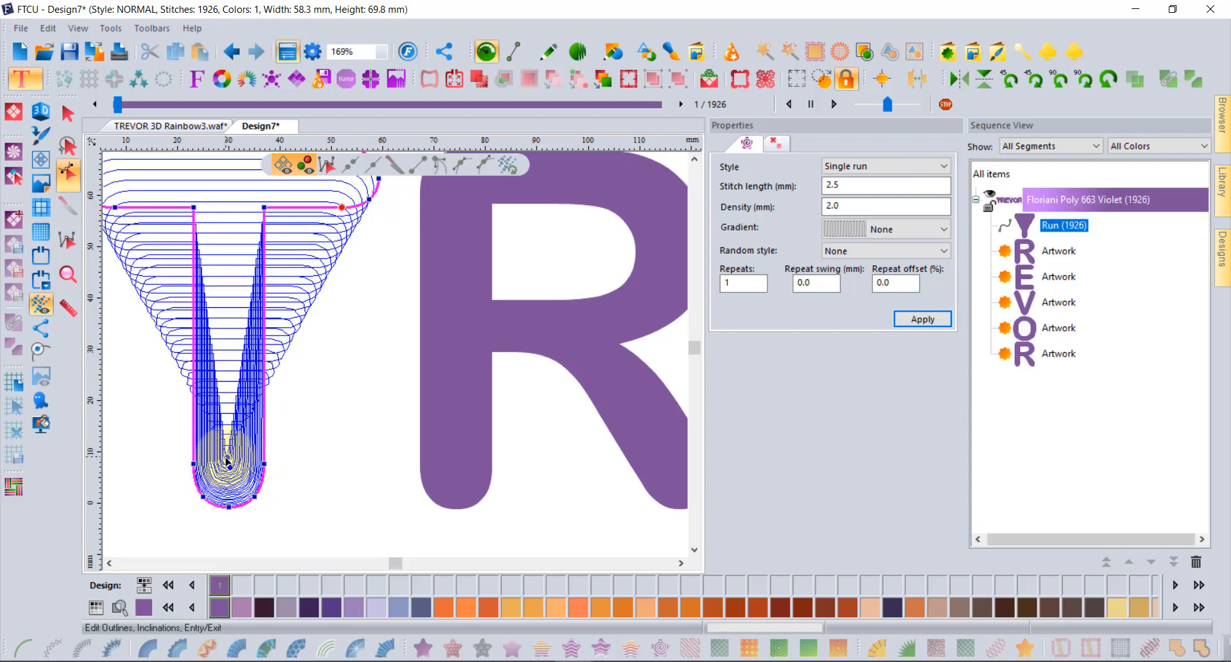
pyautogui.click(338, 481)
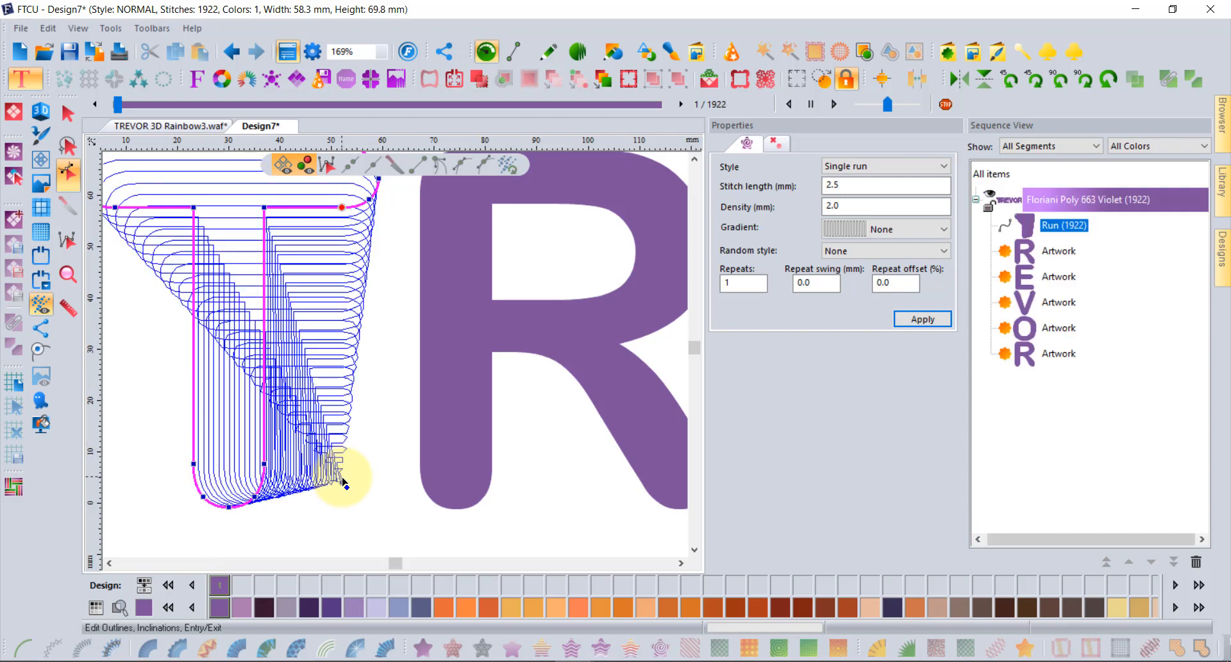
pyautogui.scroll(-3, 341, 482)
pyautogui.scroll(-2, 320, 481)
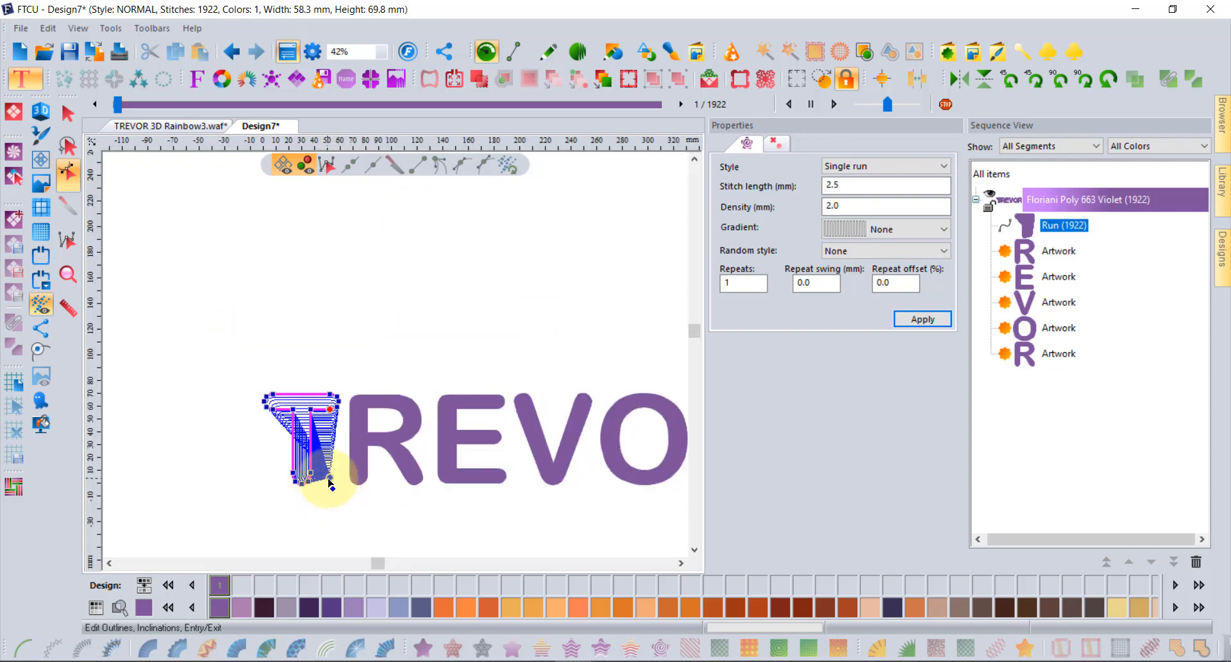
pyautogui.scroll(-2, 513, 532)
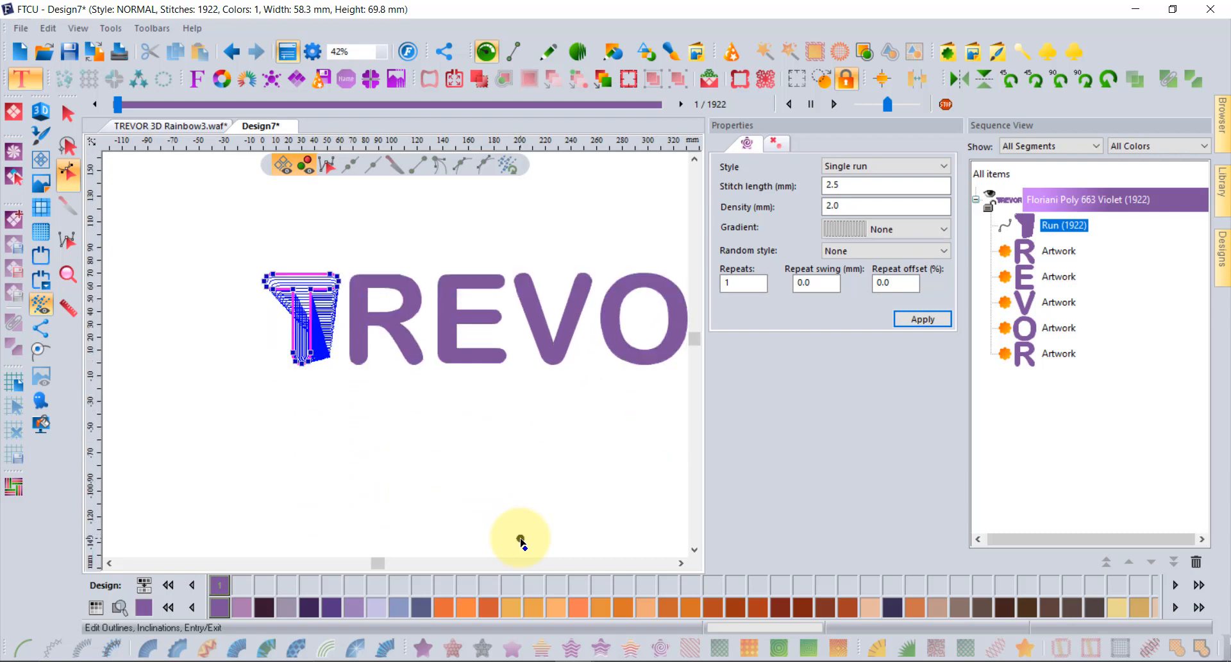
pyautogui.click(517, 447)
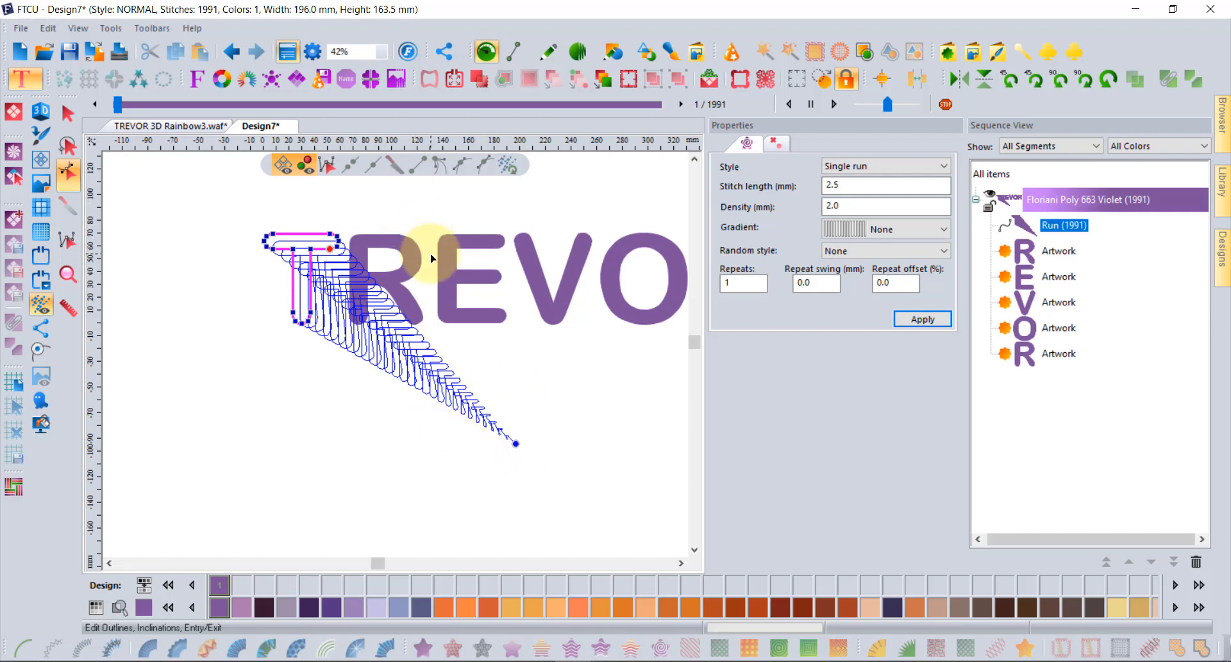
pyautogui.click(69, 115)
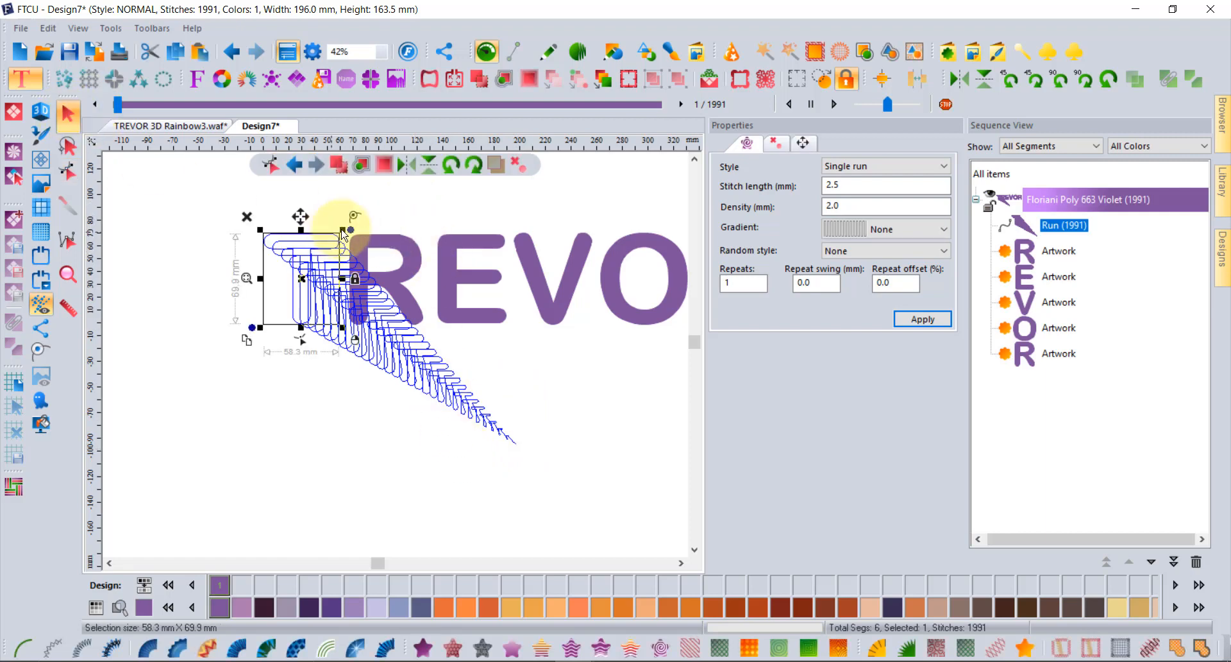
# Try converting the intact, filled R artwork to ripple stitches, and undo the conversion
pyautogui.click(415, 249)
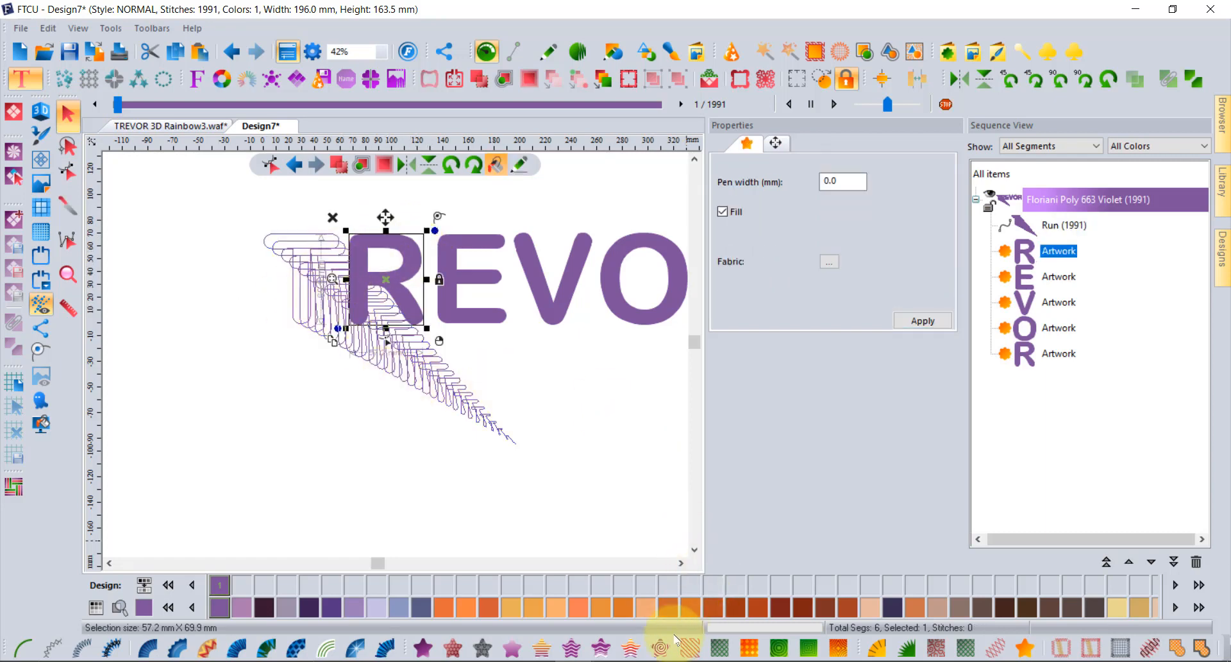
pyautogui.click(661, 648)
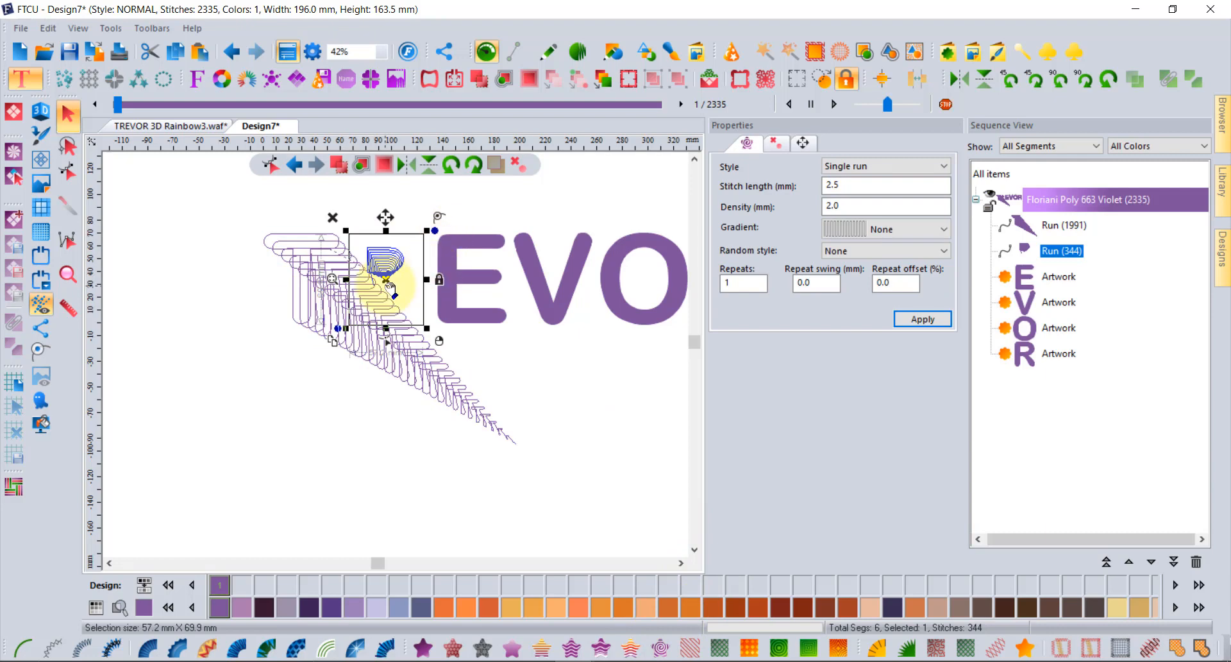
pyautogui.moveTo(390, 274)
pyautogui.mouseDown()
pyautogui.moveTo(410, 257)
pyautogui.moveTo(385, 269)
pyautogui.moveTo(378, 255)
pyautogui.moveTo(411, 264)
pyautogui.mouseUp()
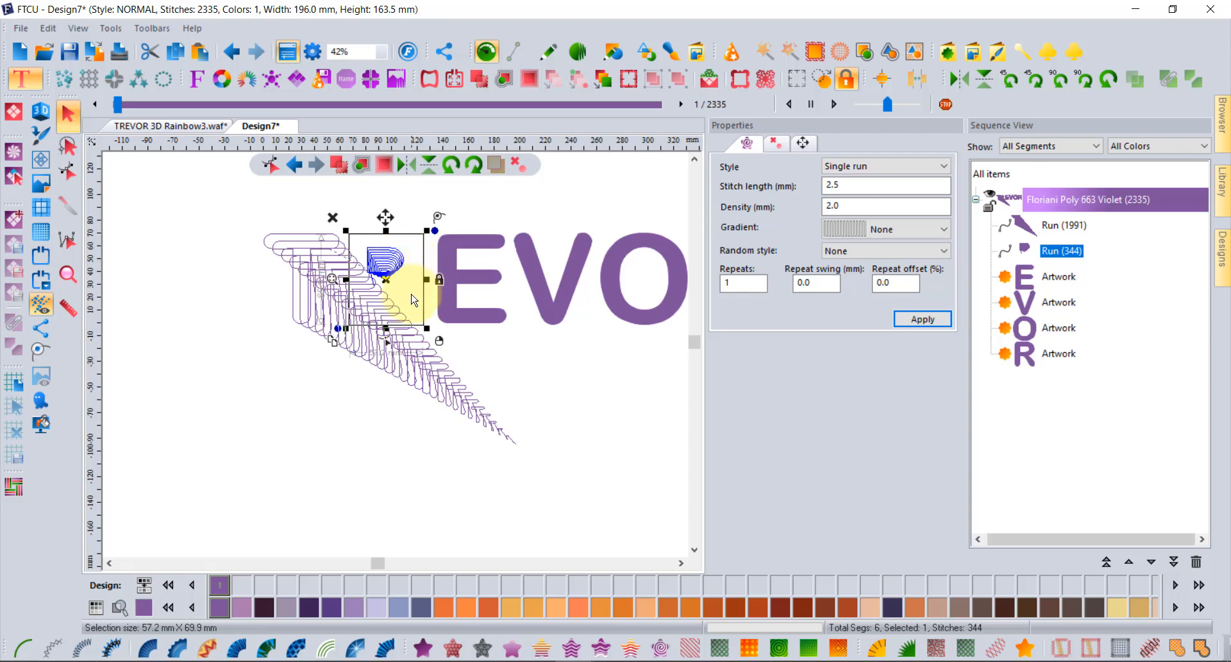
pyautogui.moveTo(408, 290); pyautogui.dragTo(412, 263)
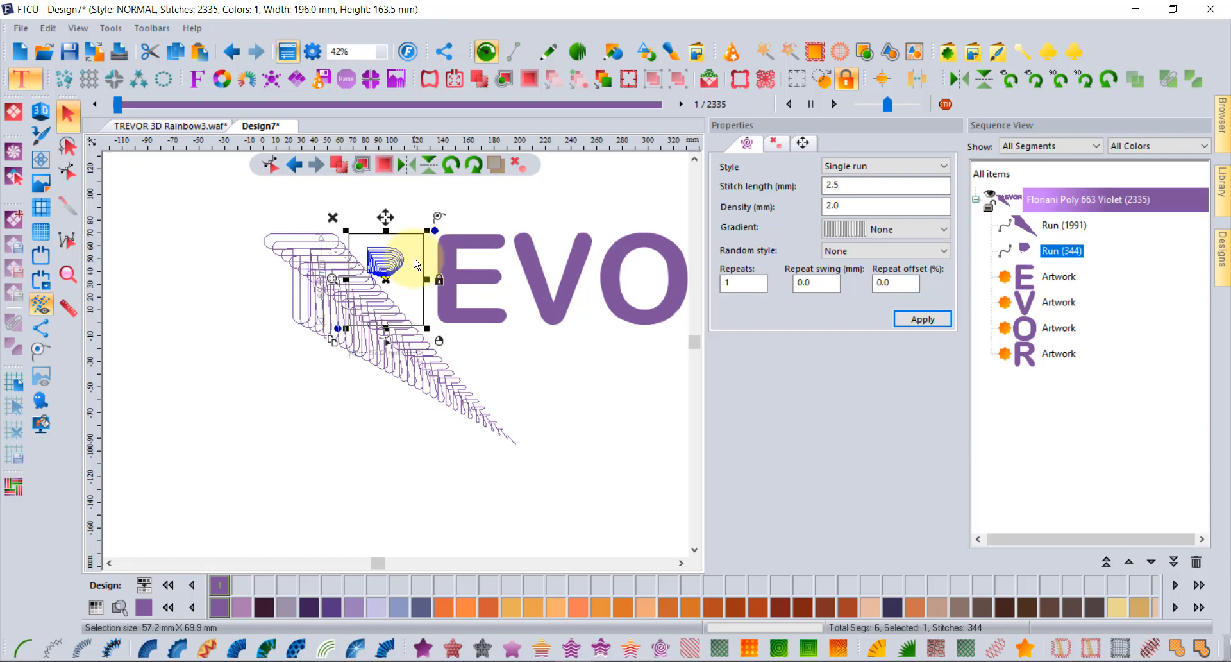
pyautogui.click(232, 52)
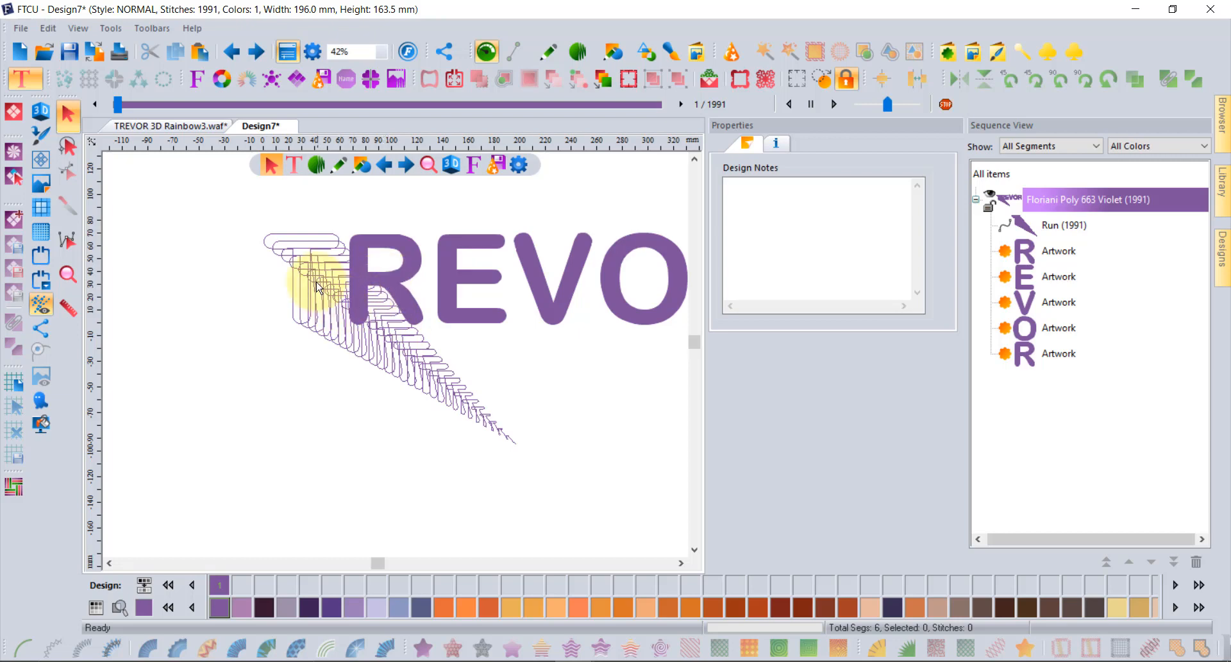
# Remove the fill from the R artwork and break its path apart into the outer outline and the inner counter
pyautogui.click(413, 247)
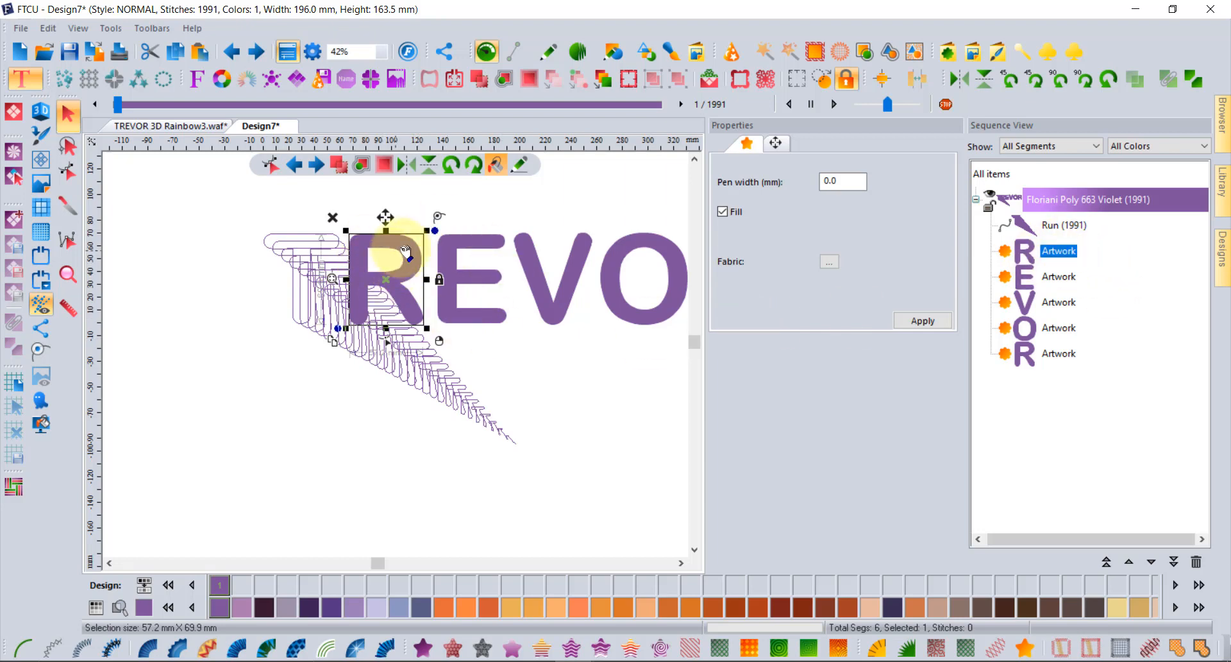
pyautogui.click(496, 166)
pyautogui.scroll(3, 399, 255)
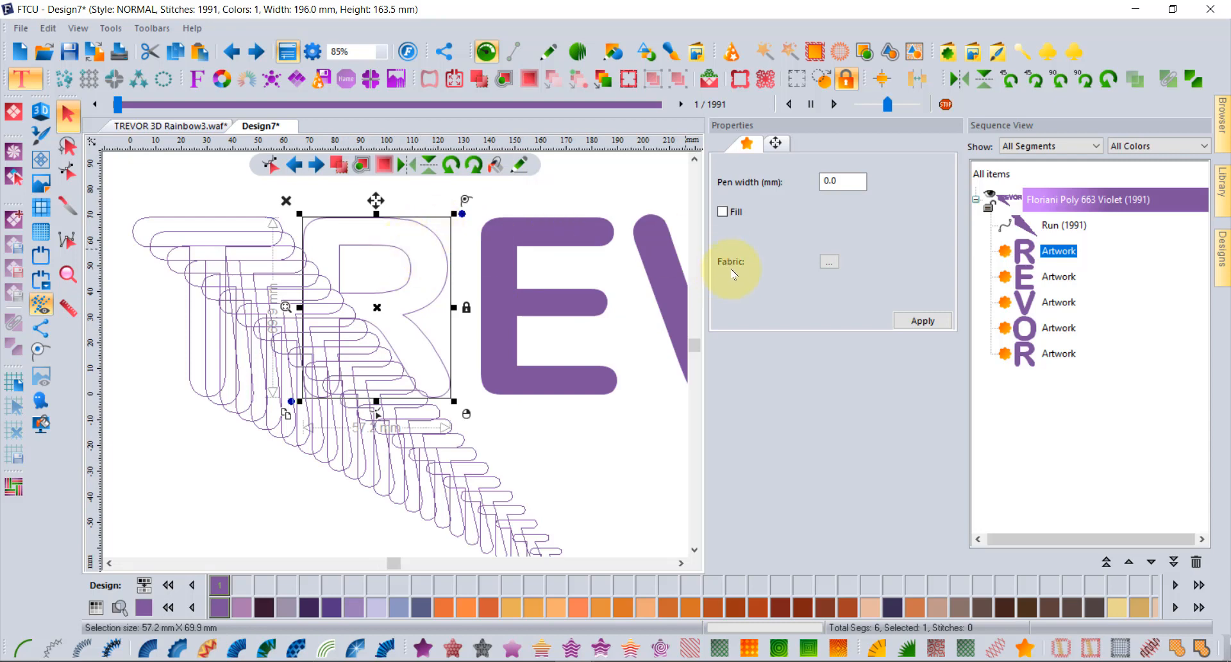
pyautogui.click(1193, 82)
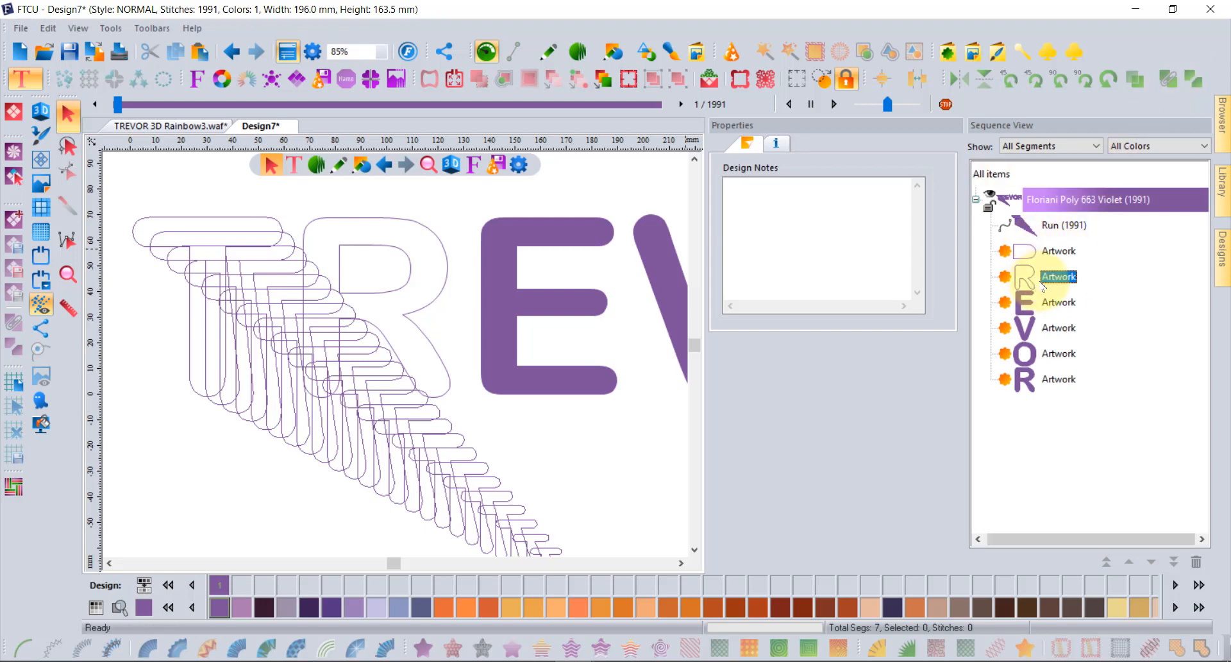
pyautogui.click(1042, 287)
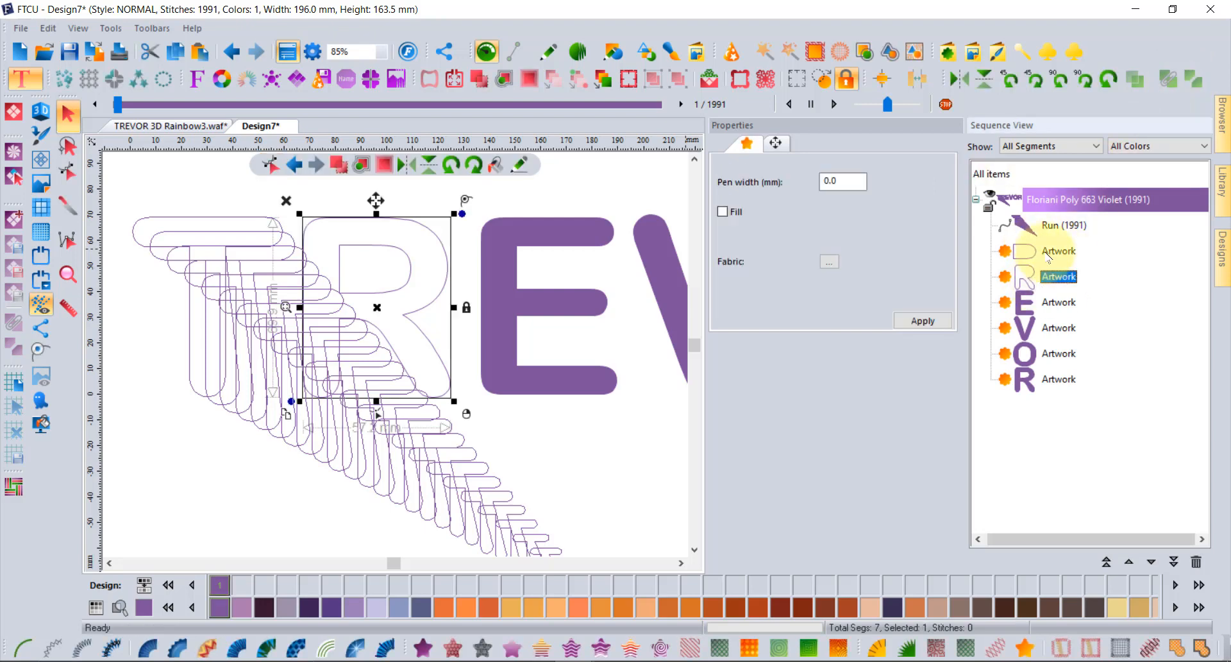
pyautogui.click(1051, 254)
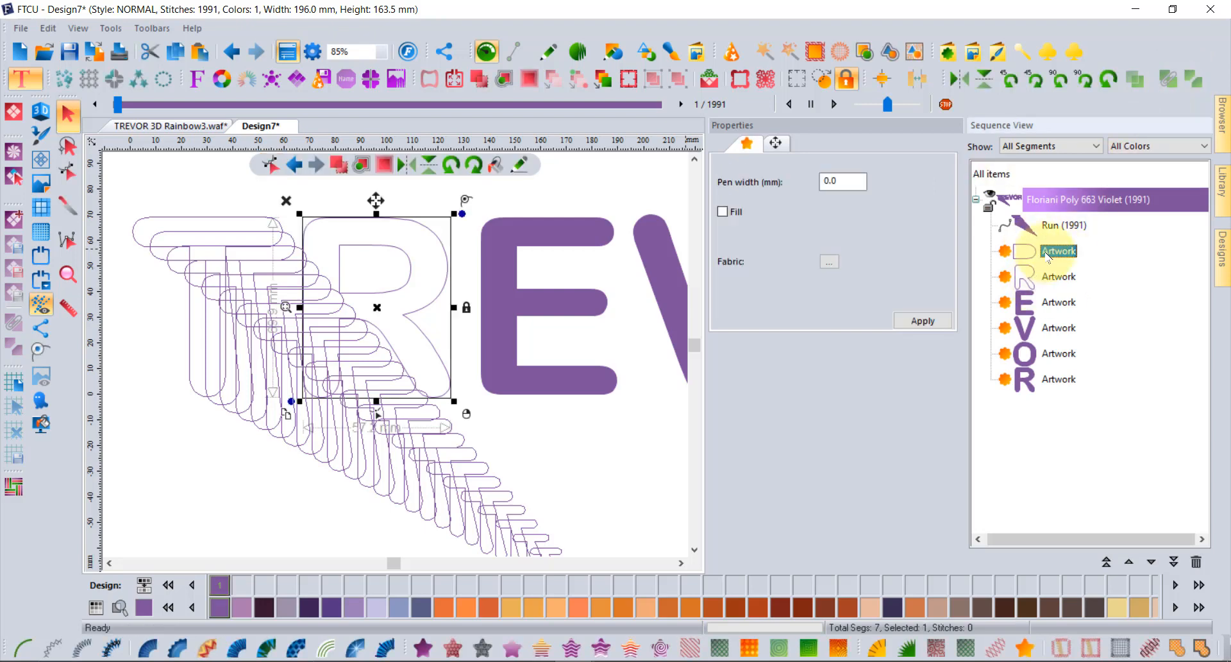
pyautogui.click(542, 454)
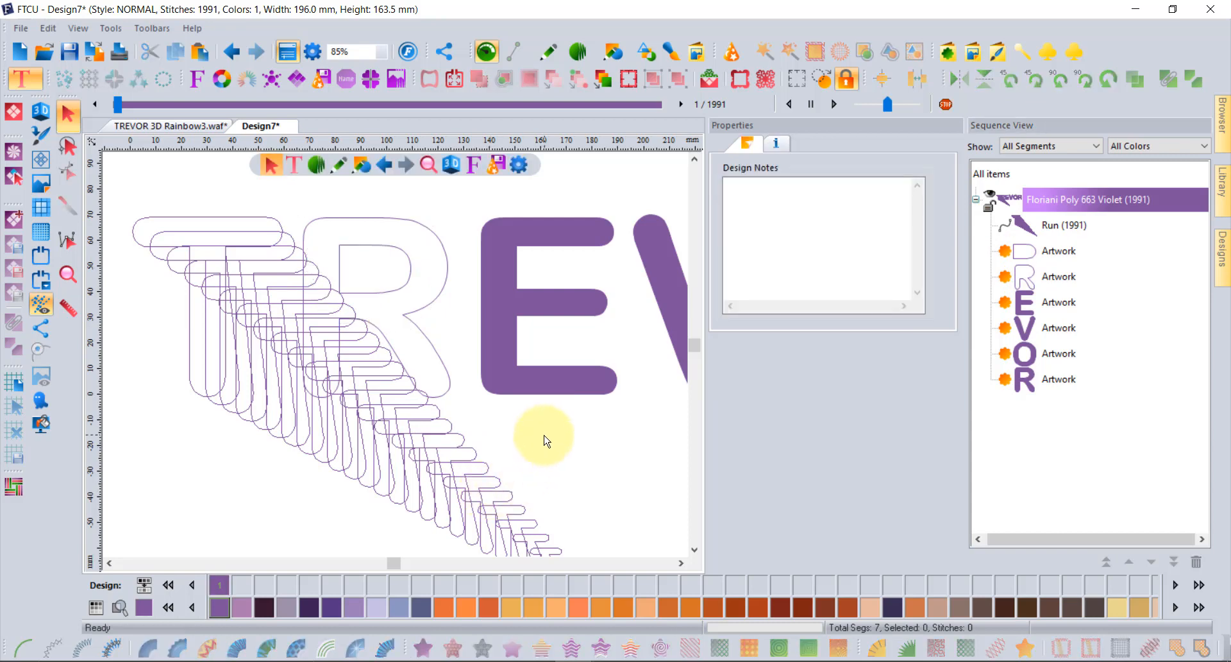
# Convert the R's outer outline to ripple stitches and move its ripple centre onto the T's convergence point at about X 197 mm
pyautogui.click(1053, 276)
pyautogui.scroll(-2, 563, 397)
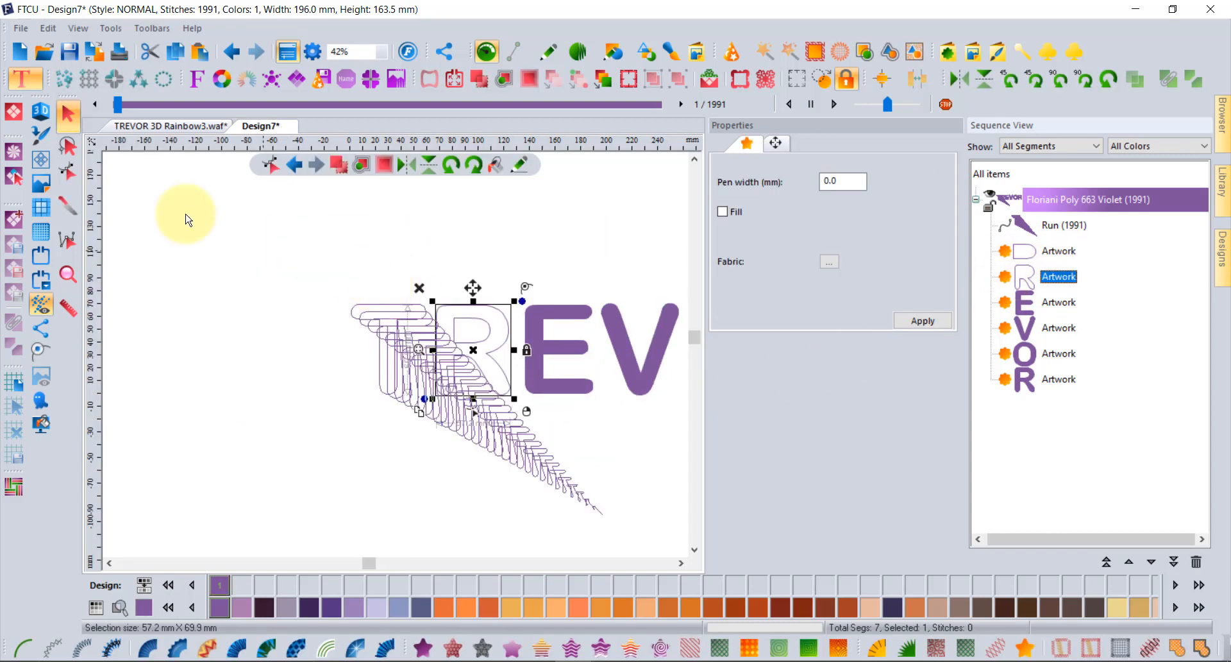
pyautogui.click(660, 647)
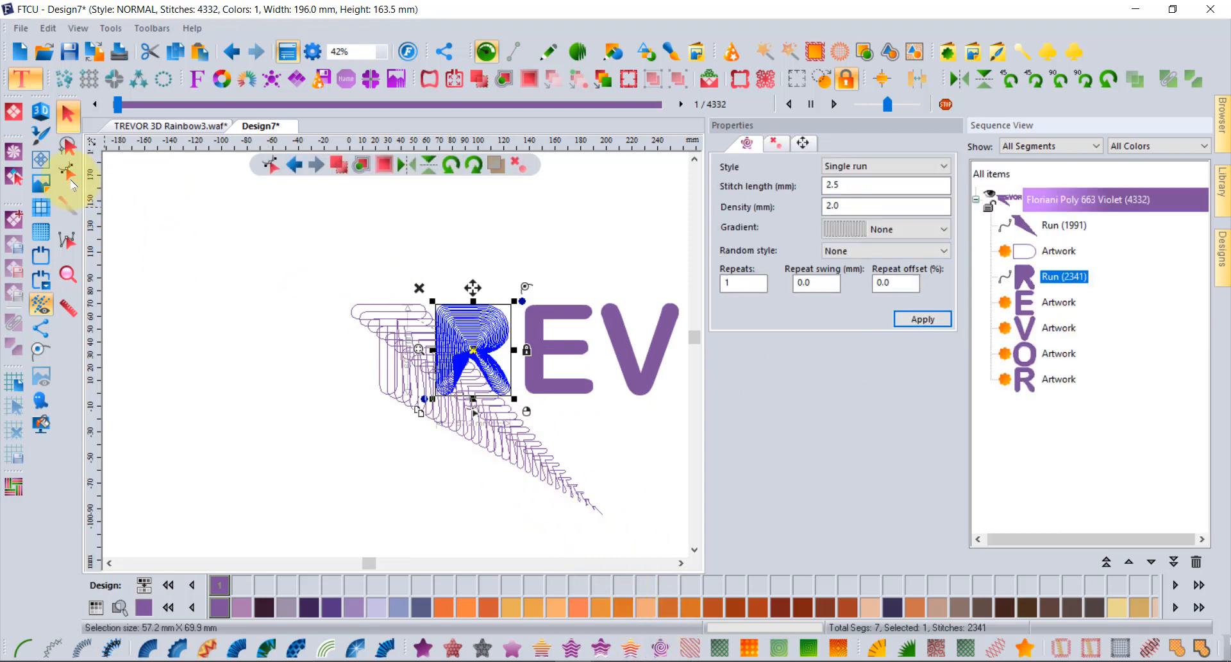
pyautogui.click(67, 175)
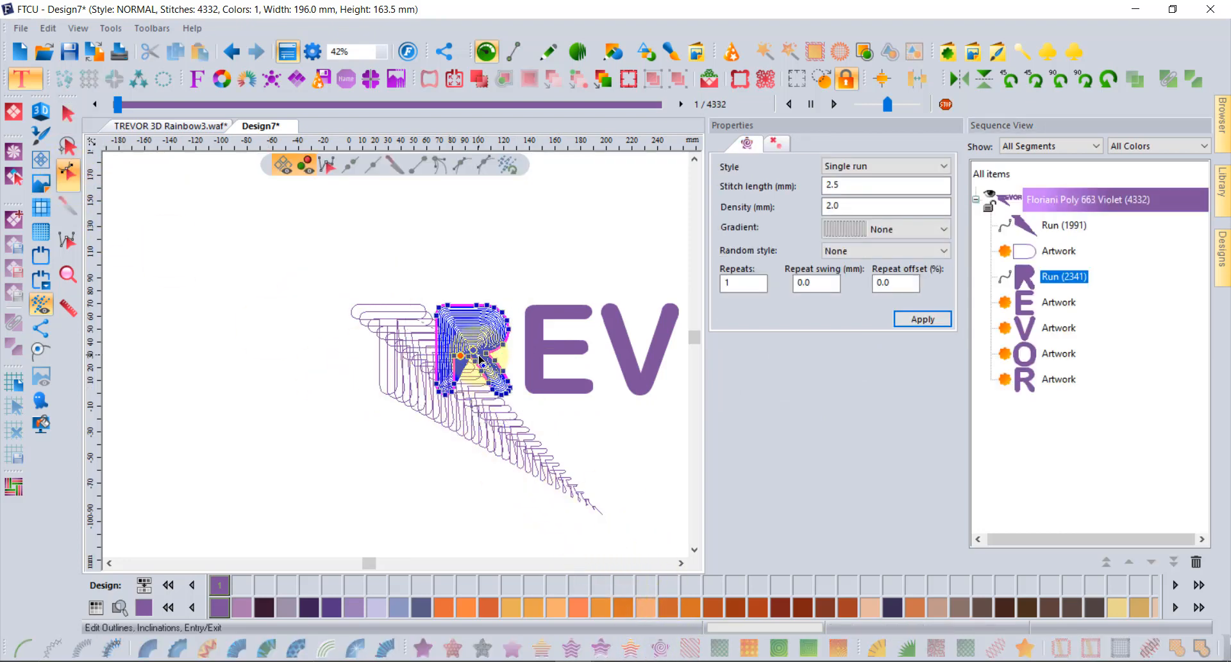
pyautogui.scroll(3, 577, 477)
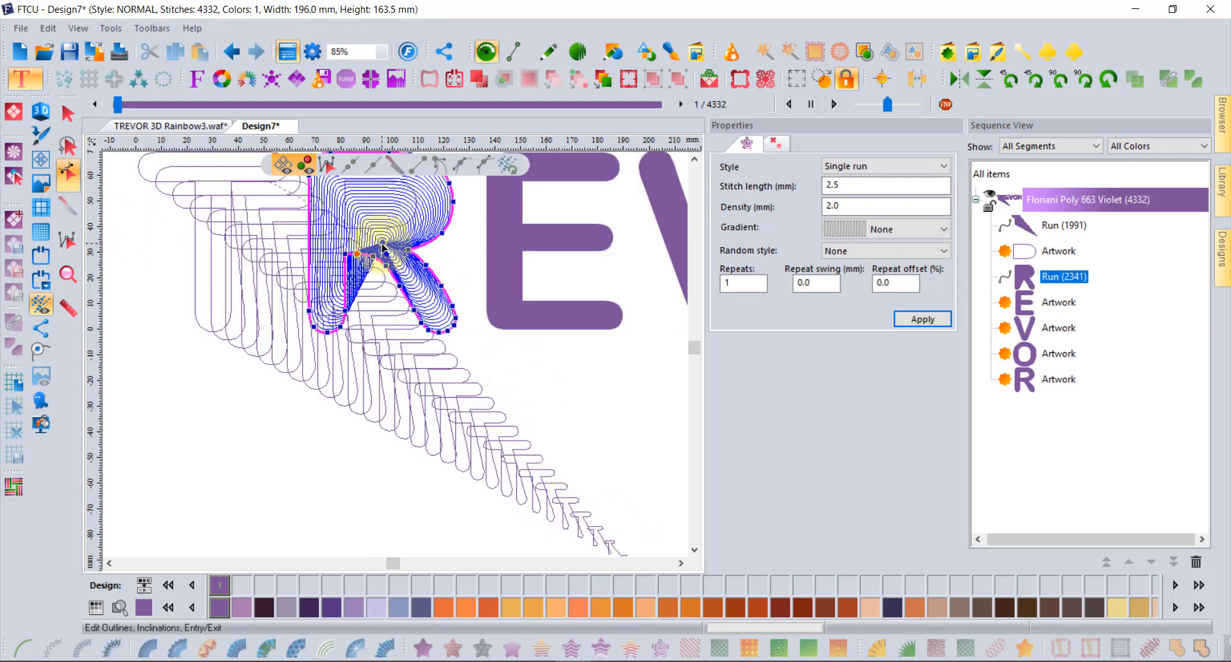
pyautogui.scroll(-3, 627, 548)
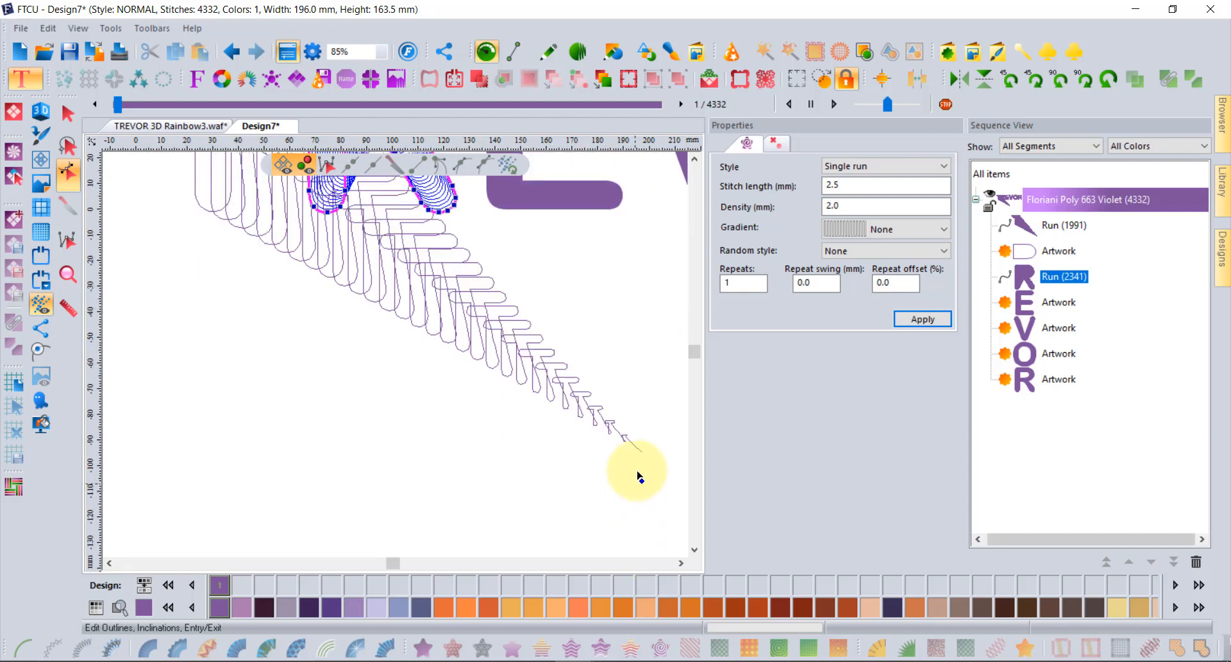
pyautogui.rightClick(644, 366)
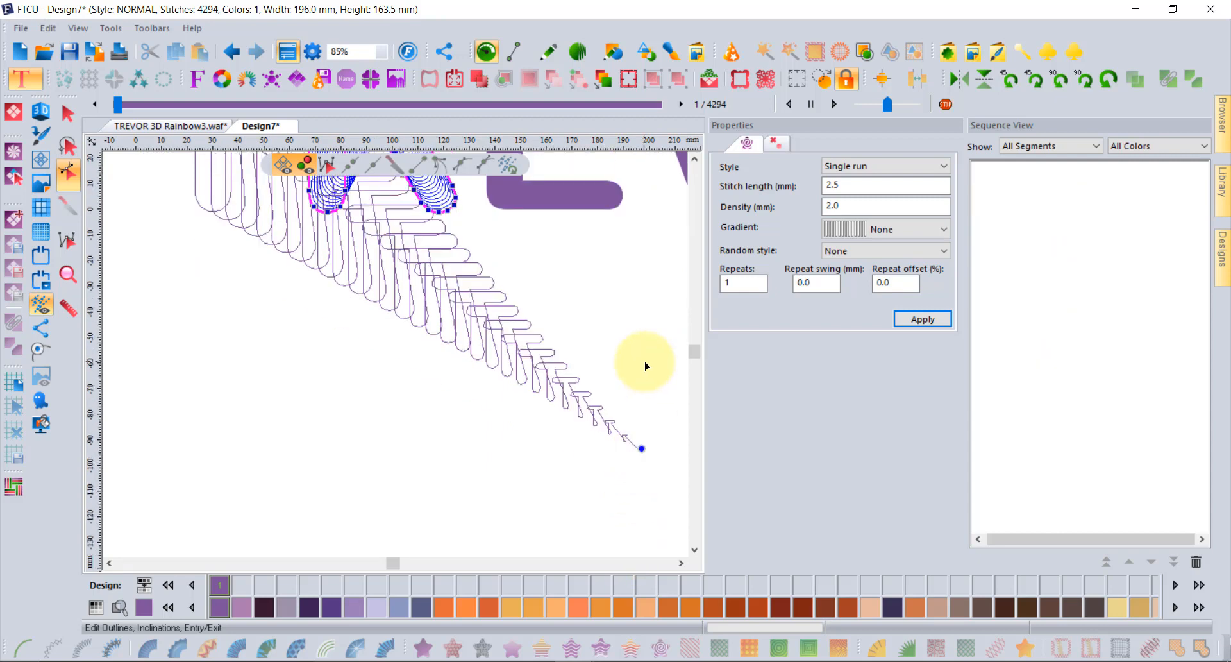
pyautogui.click(695, 160)
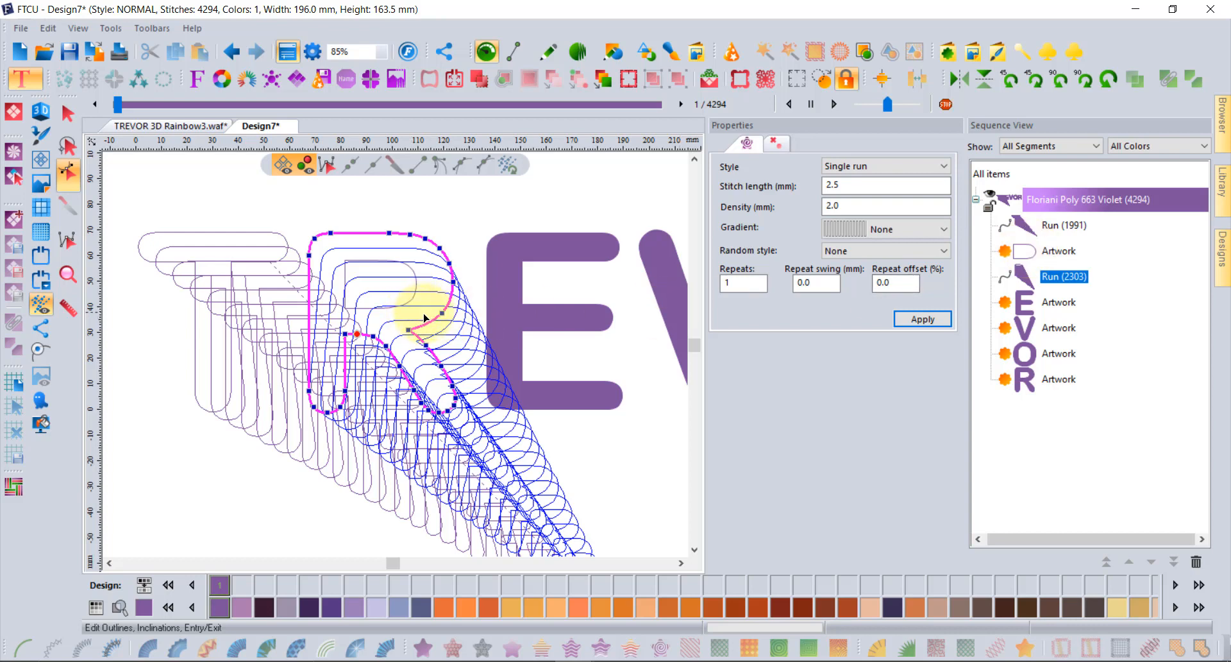
# Examine the R's inner and outer ripple lines up close in the finished 3D rainbow design, and return to Design7
pyautogui.click(194, 128)
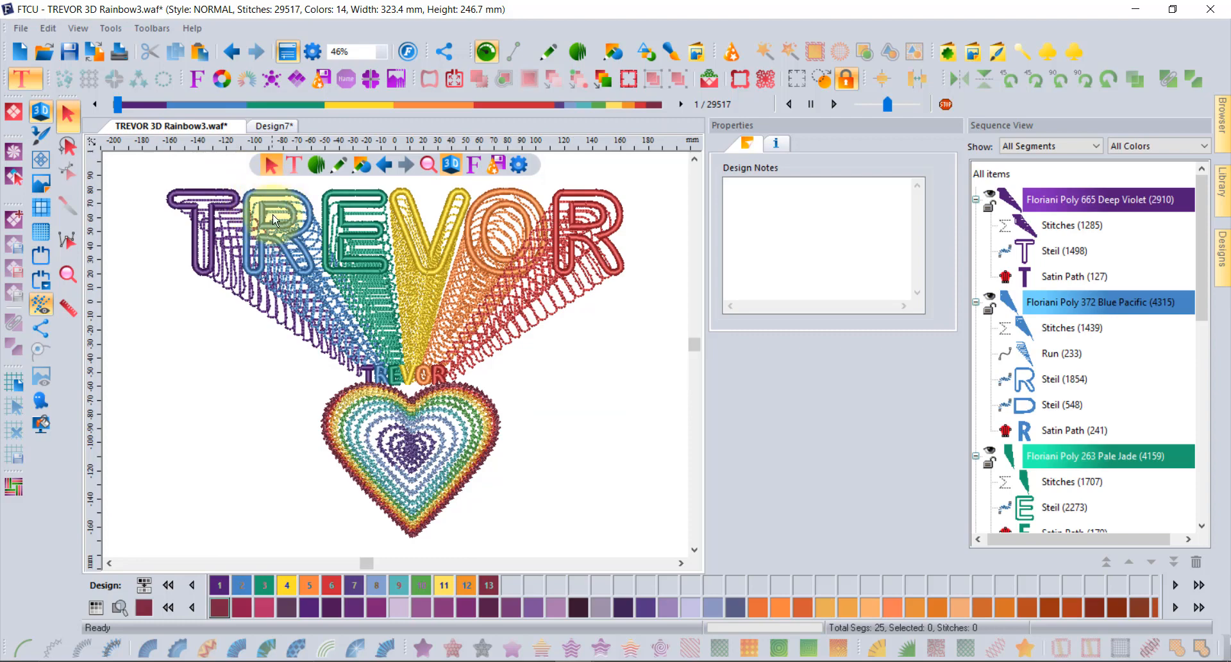
pyautogui.scroll(2, 279, 207)
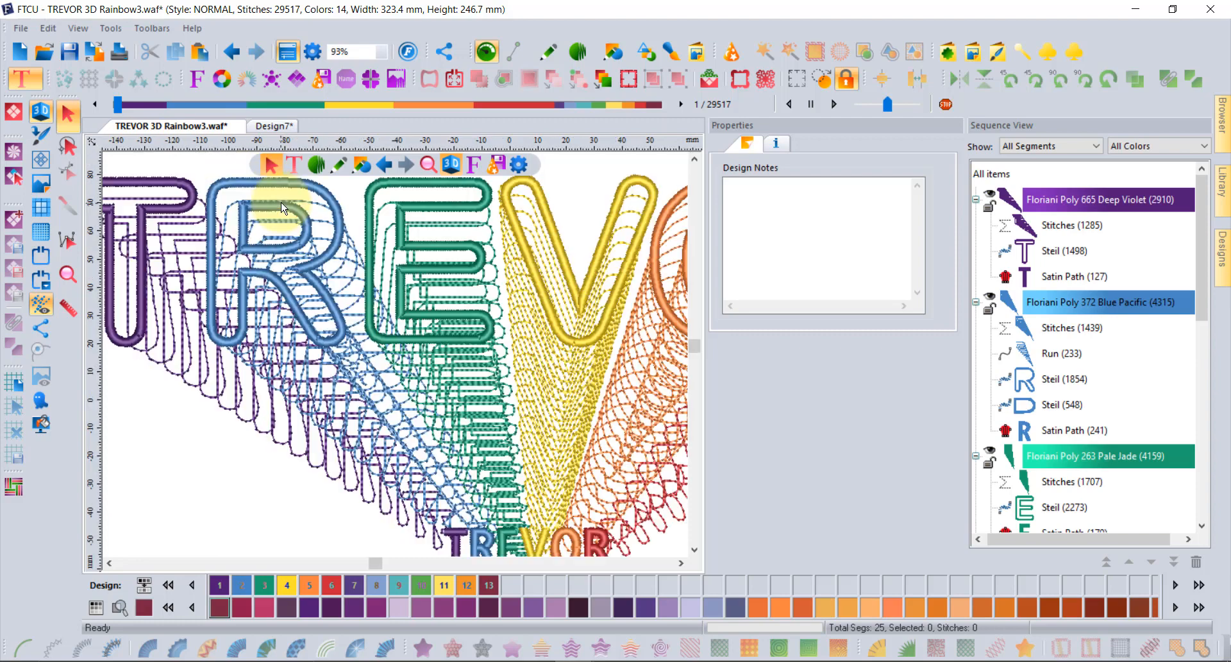
pyautogui.scroll(2, 282, 207)
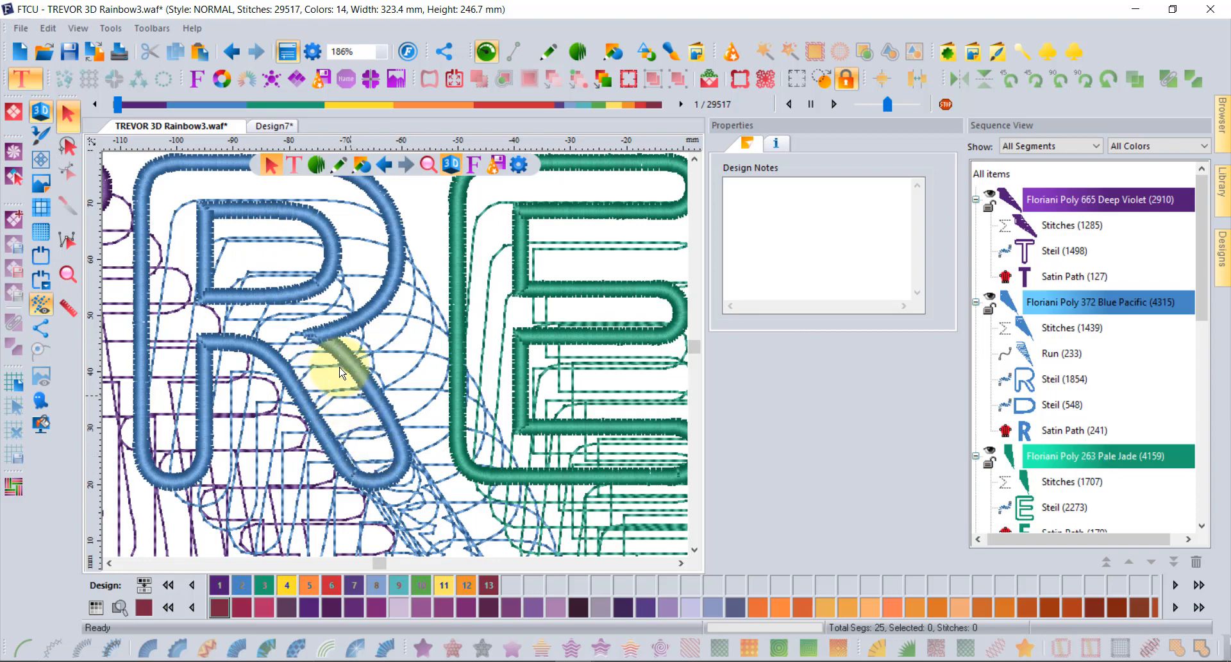
pyautogui.scroll(-2, 313, 318)
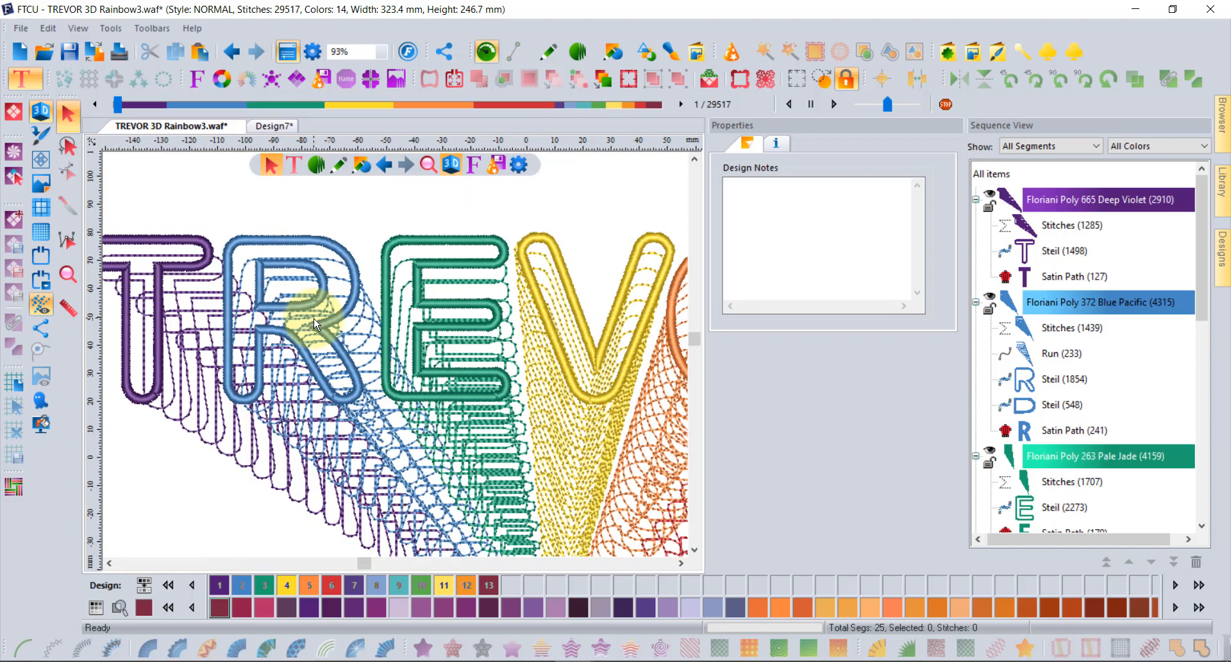
pyautogui.scroll(-2, 313, 318)
pyautogui.click(273, 125)
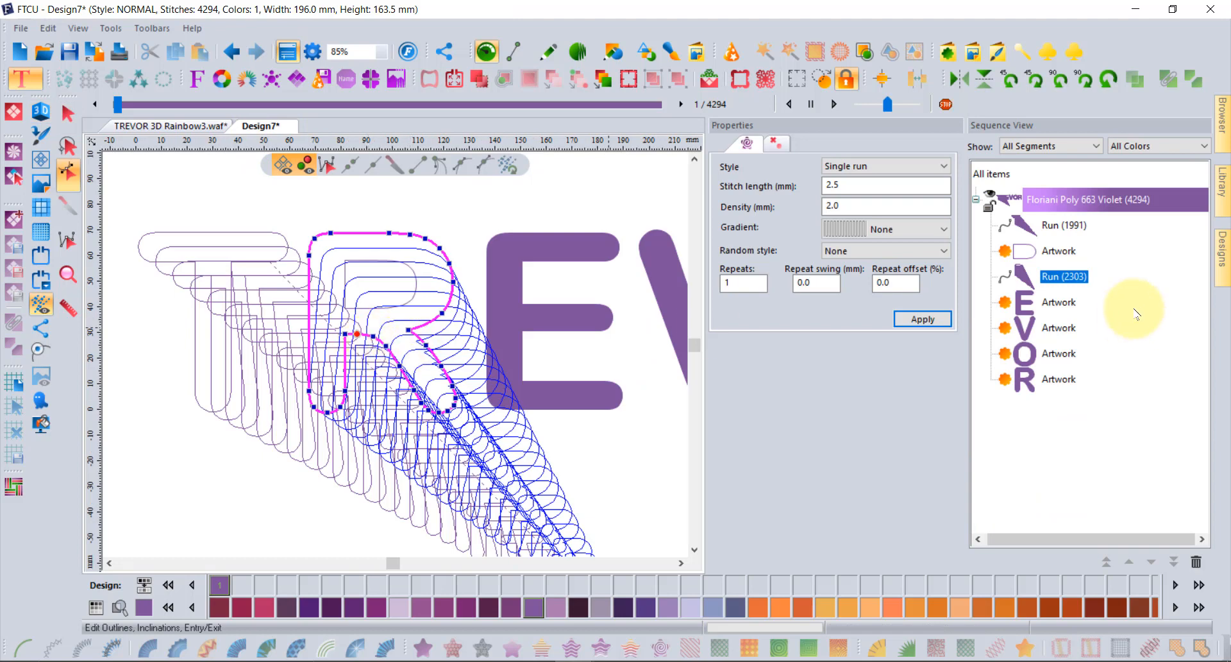
# Convert the R's inner counter to ripple stitches and place its ripple centre at about X 139 mm, Y -23 mm
pyautogui.click(1037, 255)
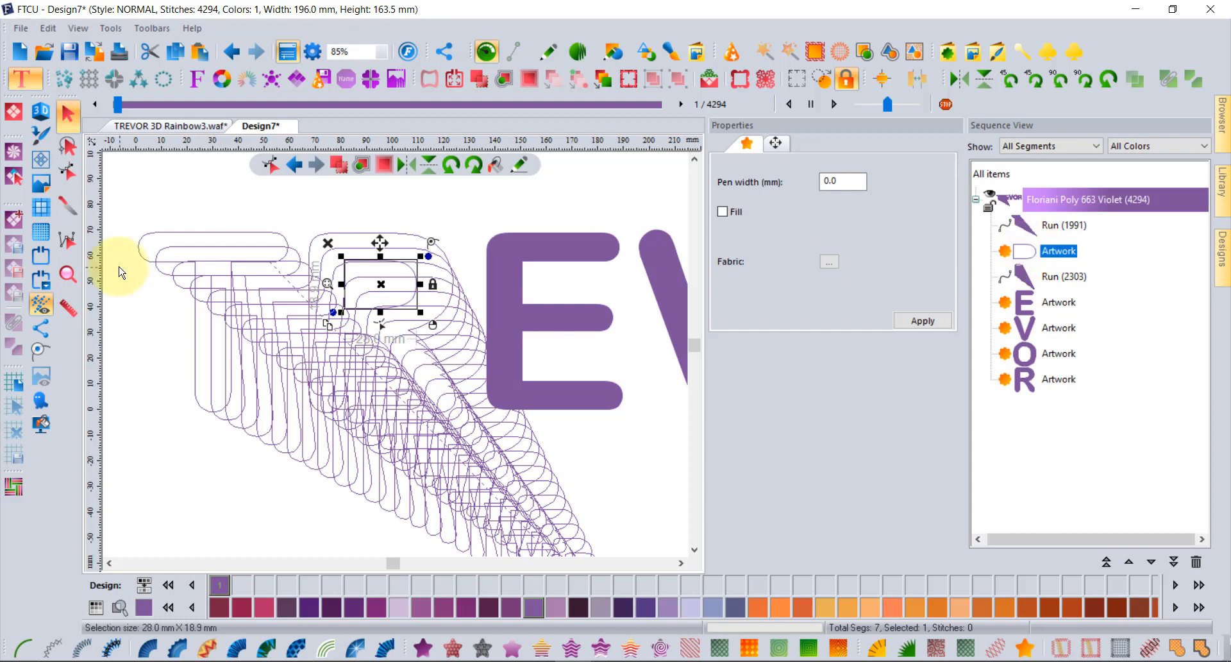
pyautogui.click(660, 648)
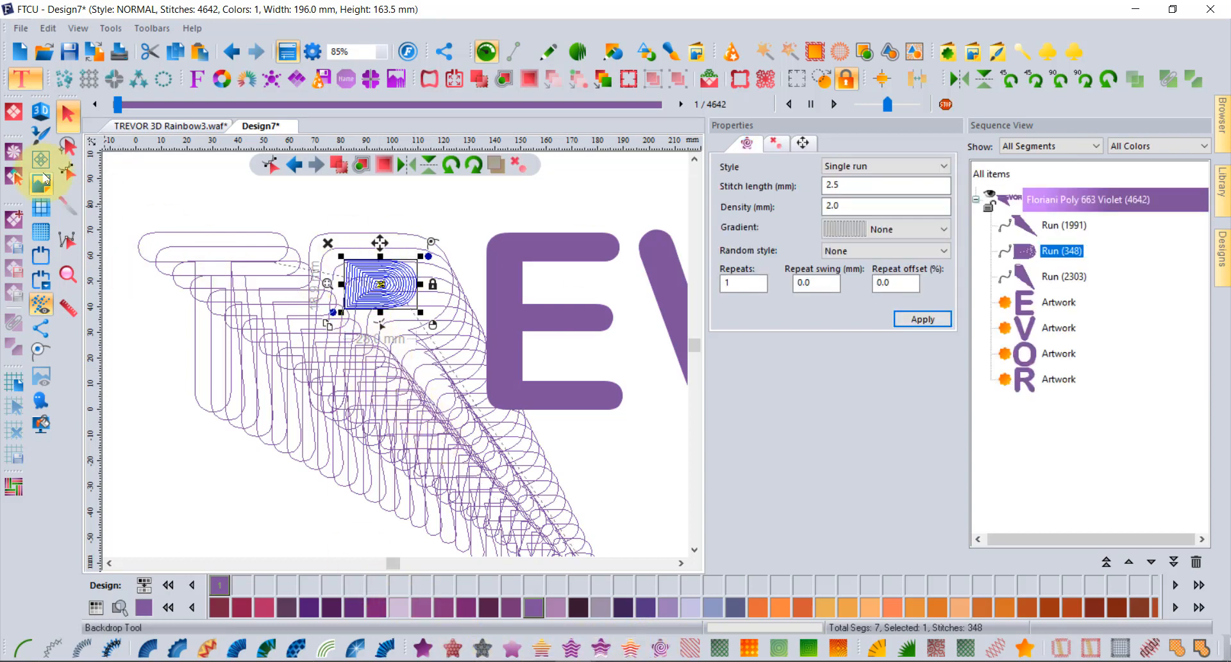
pyautogui.click(64, 173)
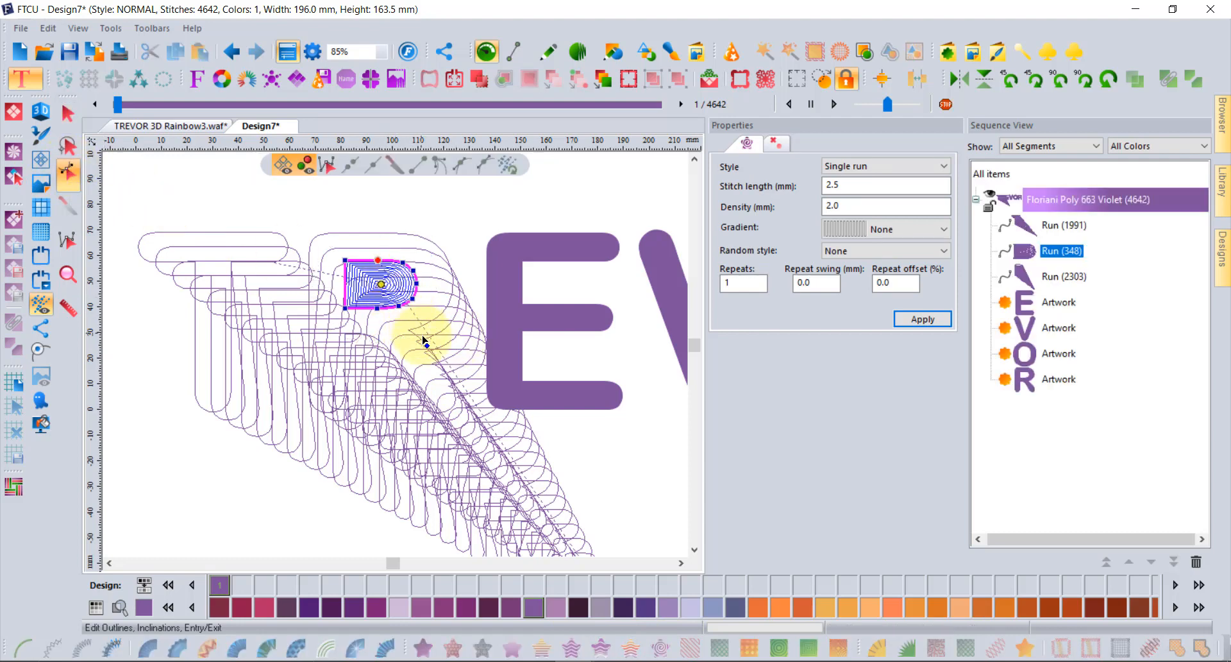
pyautogui.scroll(-3, 544, 527)
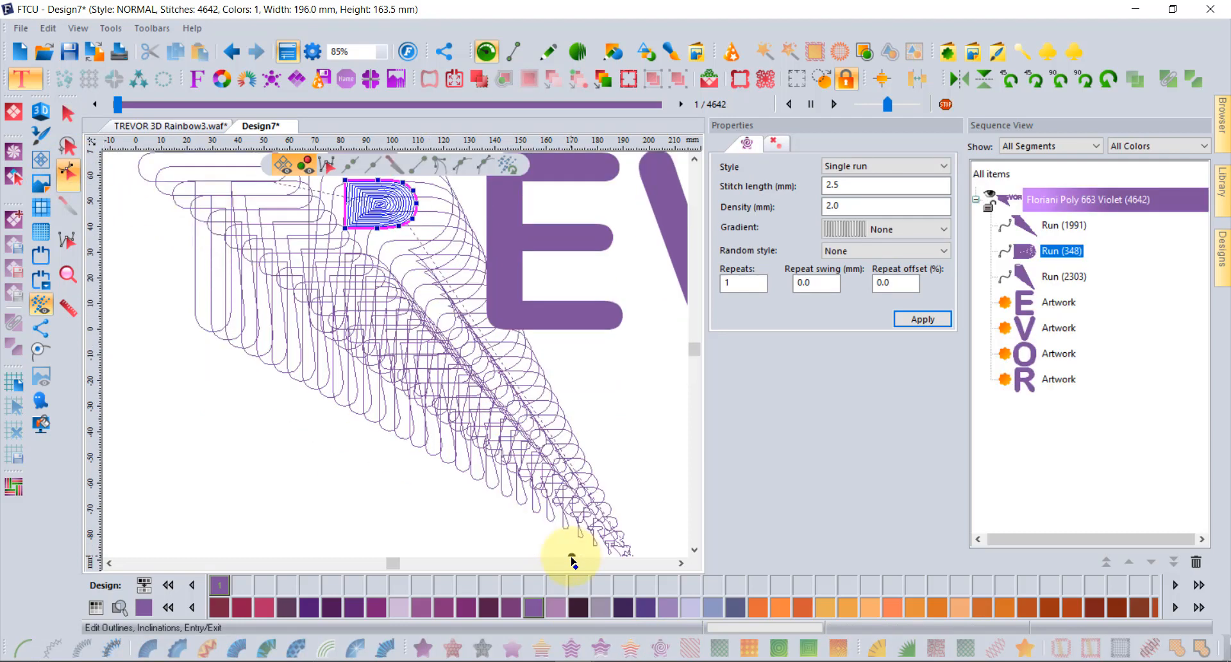
pyautogui.click(595, 439)
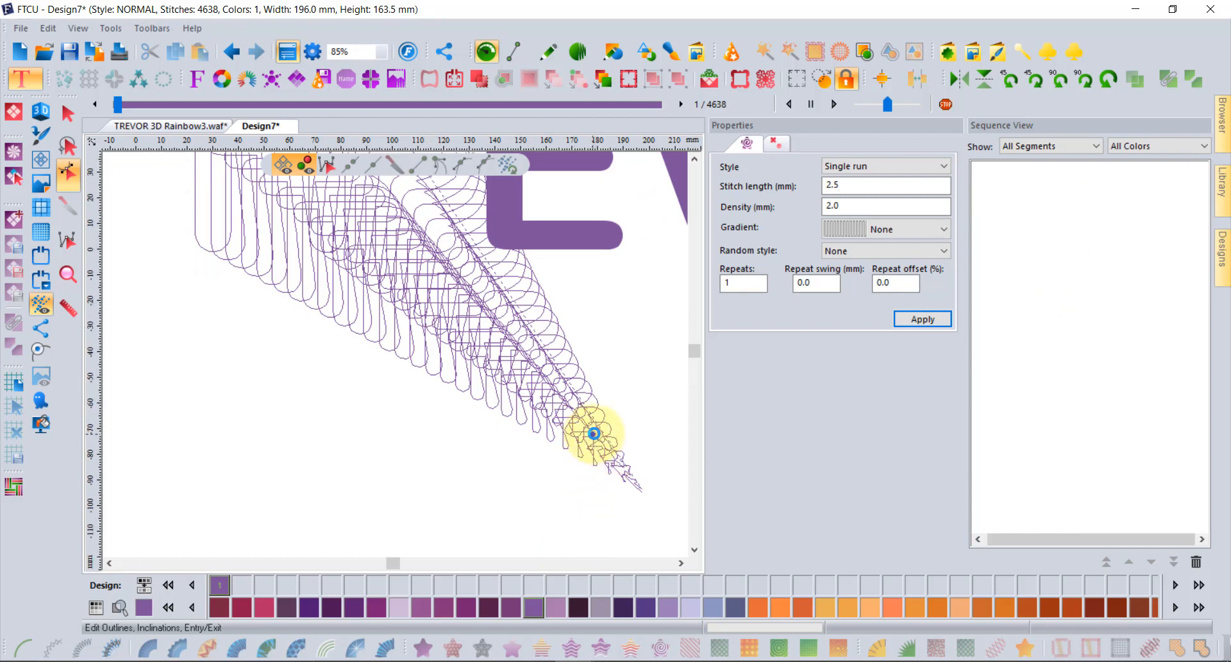
pyautogui.scroll(3, 696, 164)
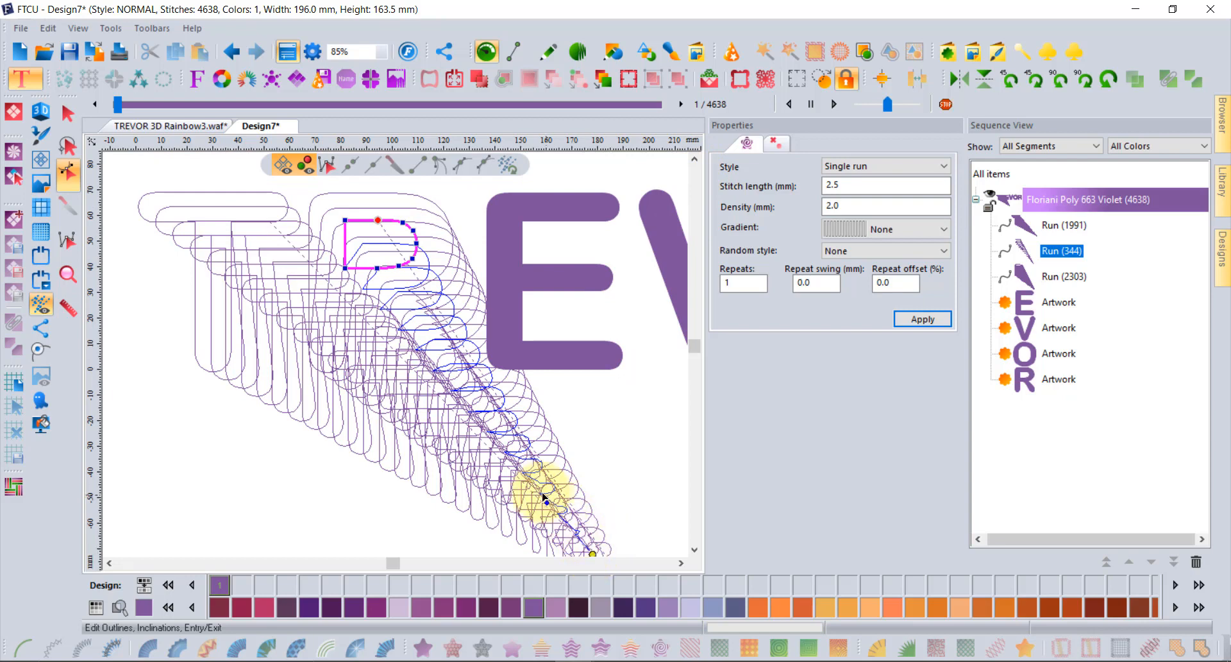
pyautogui.click(498, 428)
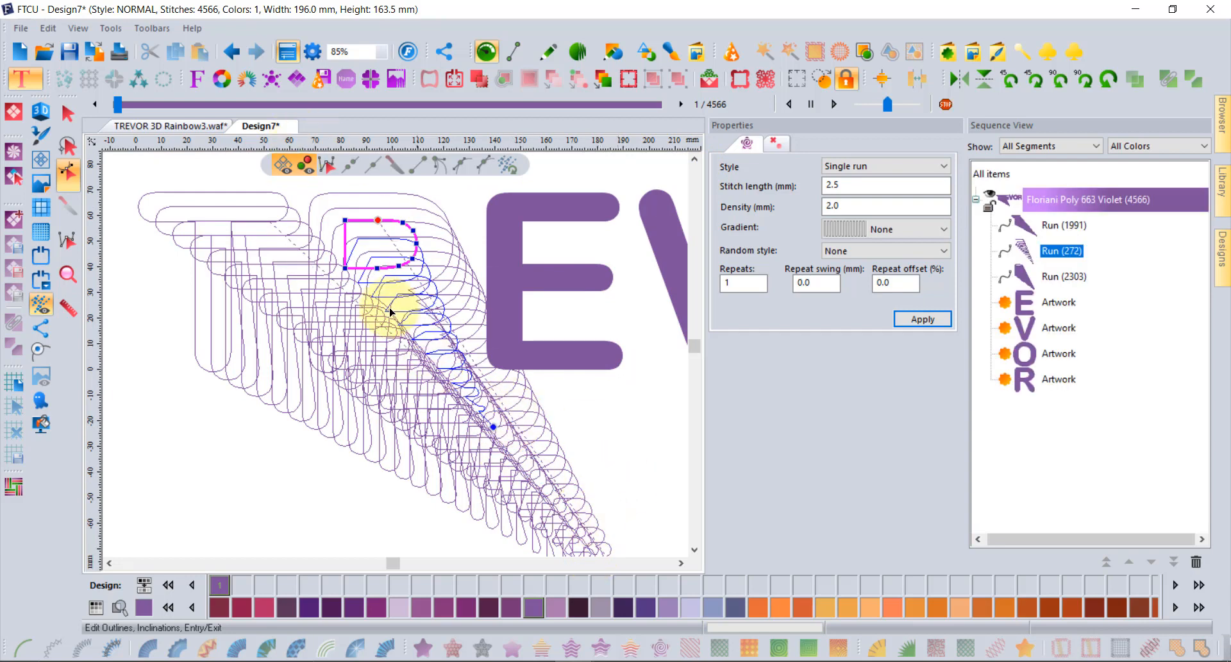
pyautogui.click(67, 114)
pyautogui.click(279, 484)
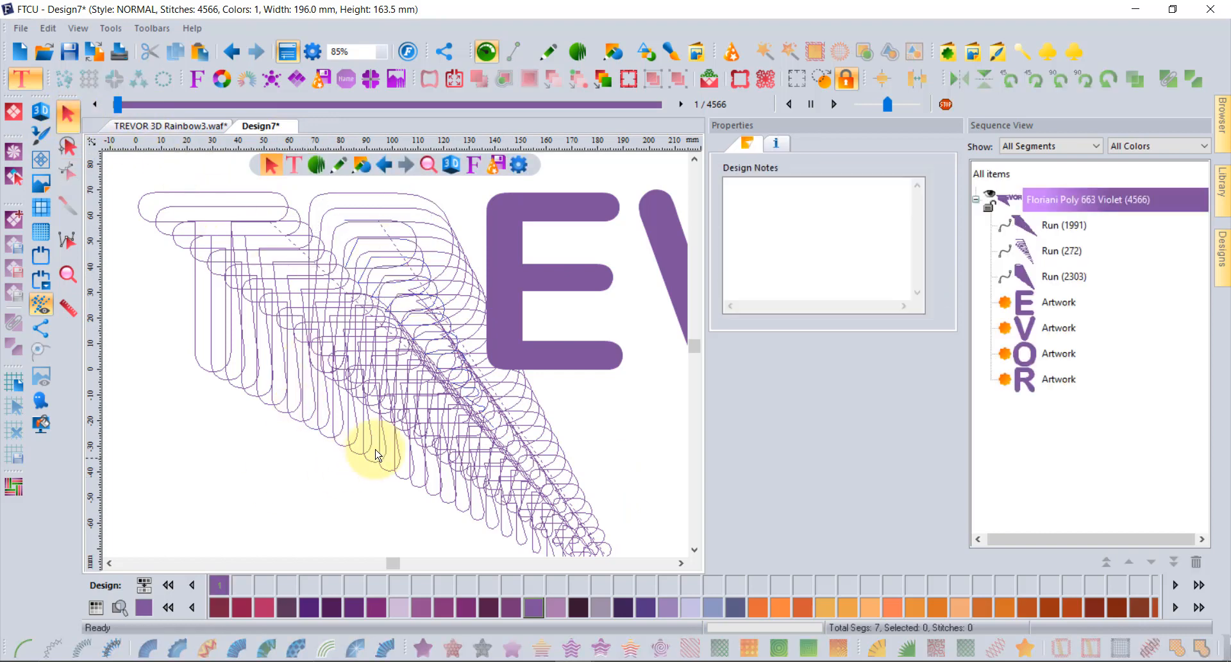
# Break the O artwork apart and convert only its outer oval to ripple stitches
pyautogui.scroll(-3, 494, 398)
pyautogui.click(681, 563)
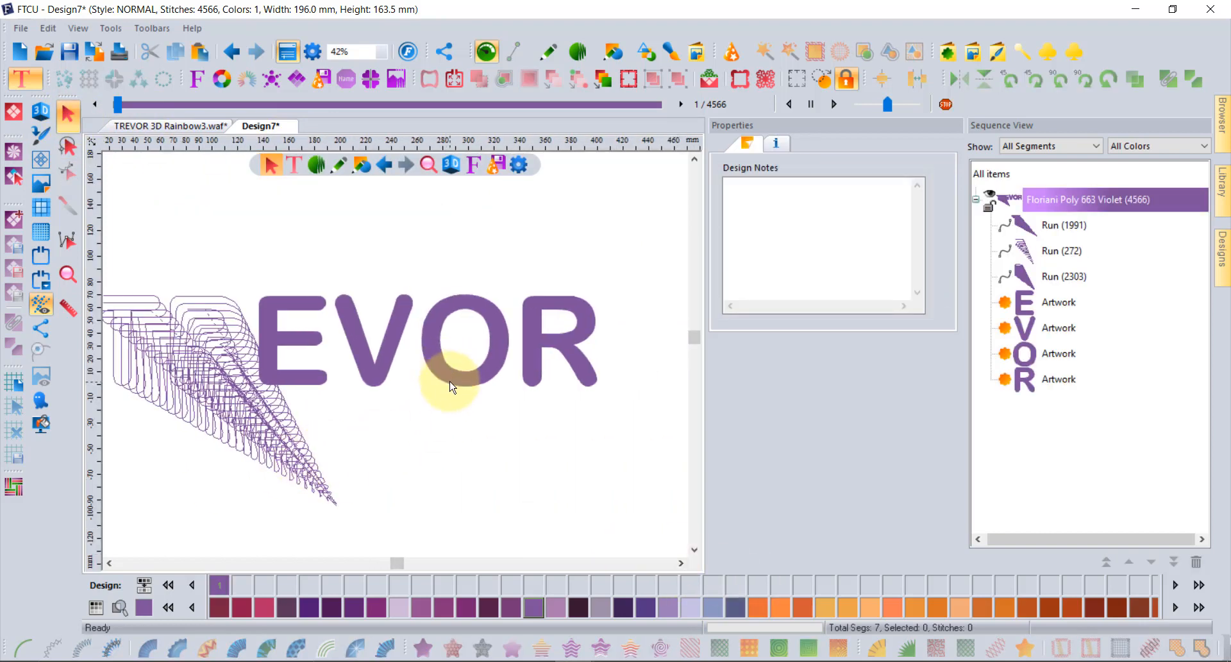
pyautogui.click(447, 374)
pyautogui.click(1191, 80)
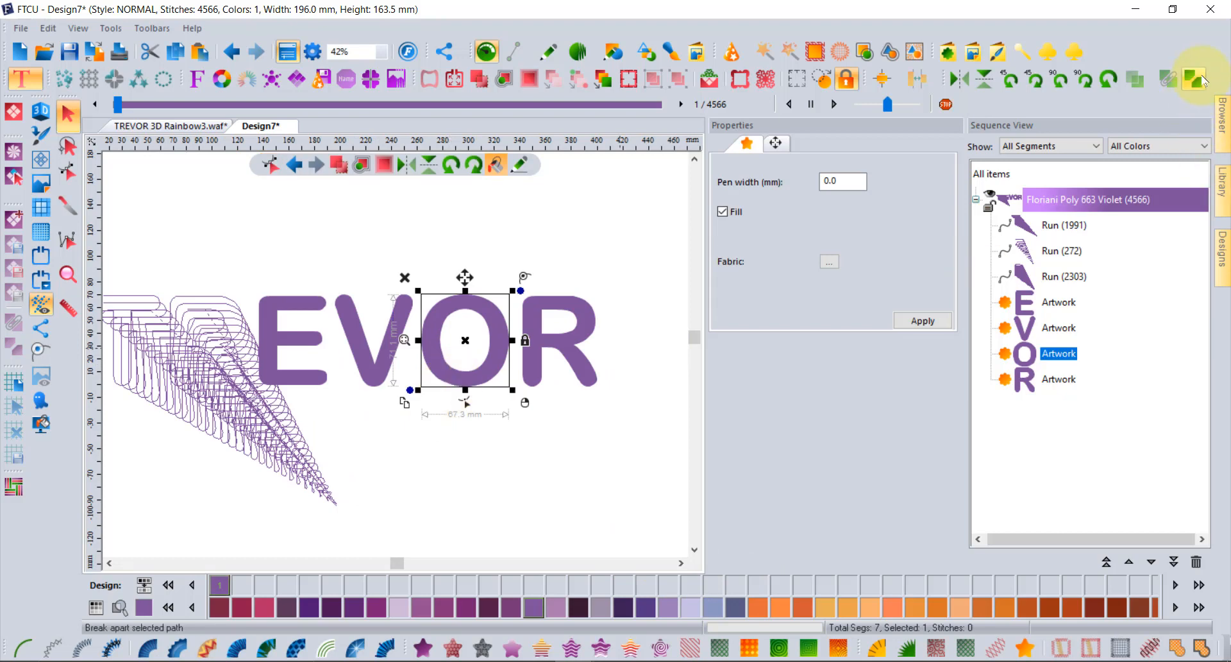
pyautogui.click(1040, 378)
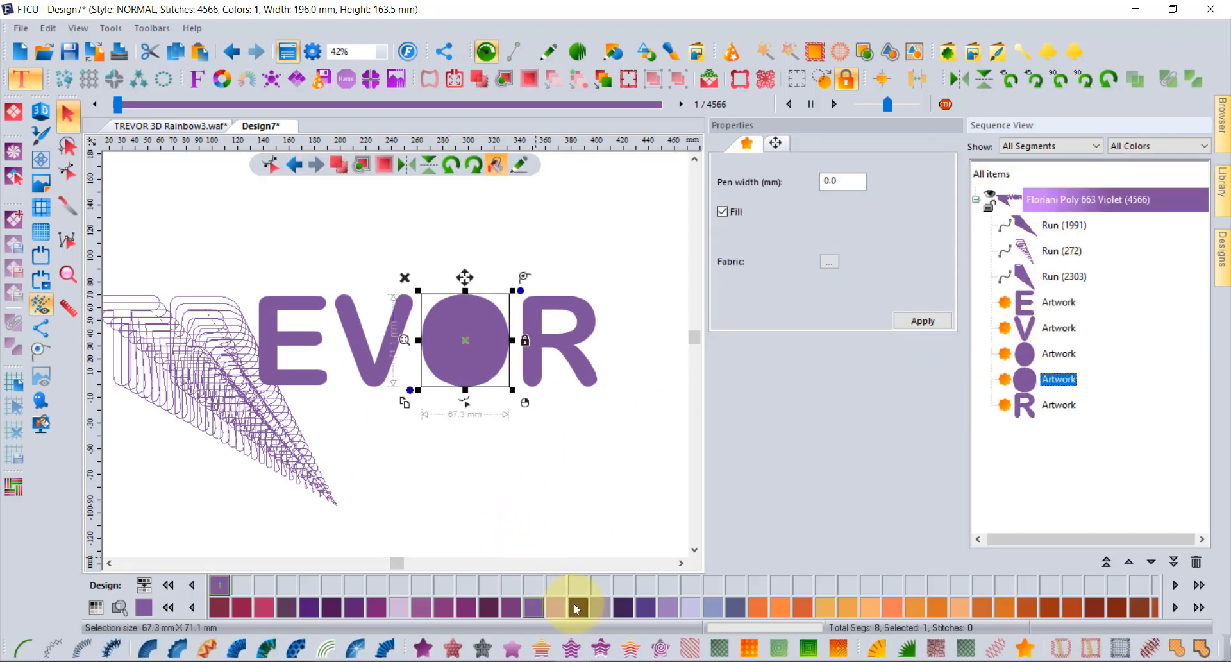
pyautogui.click(661, 649)
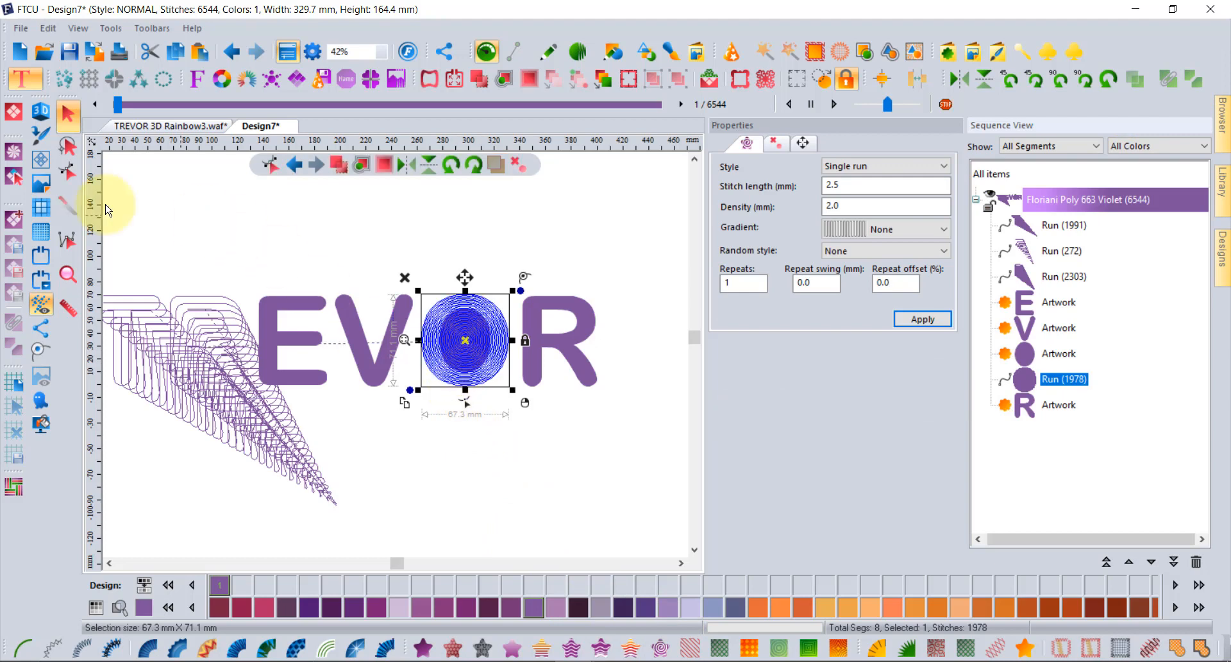
# Move the ripple centre of the O's outer oval onto the shared convergence point below the letters at about X 197 mm
pyautogui.click(67, 172)
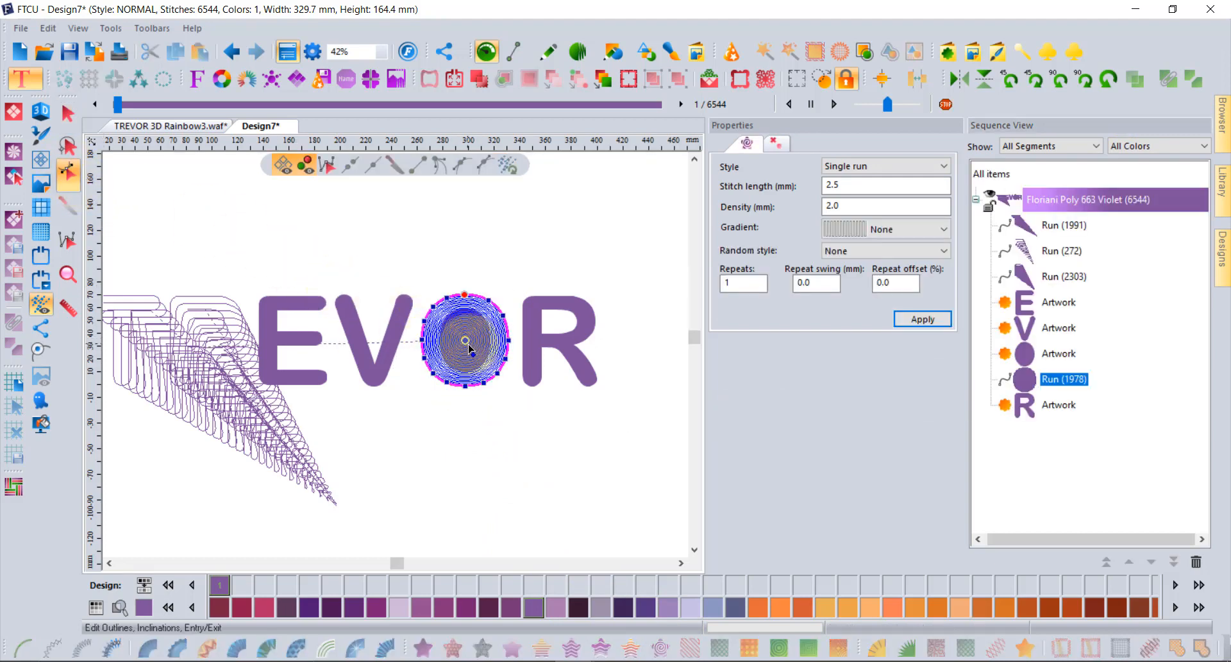
pyautogui.moveTo(465, 340)
pyautogui.mouseDown()
pyautogui.moveTo(377, 477)
pyautogui.moveTo(337, 506)
pyautogui.mouseUp()
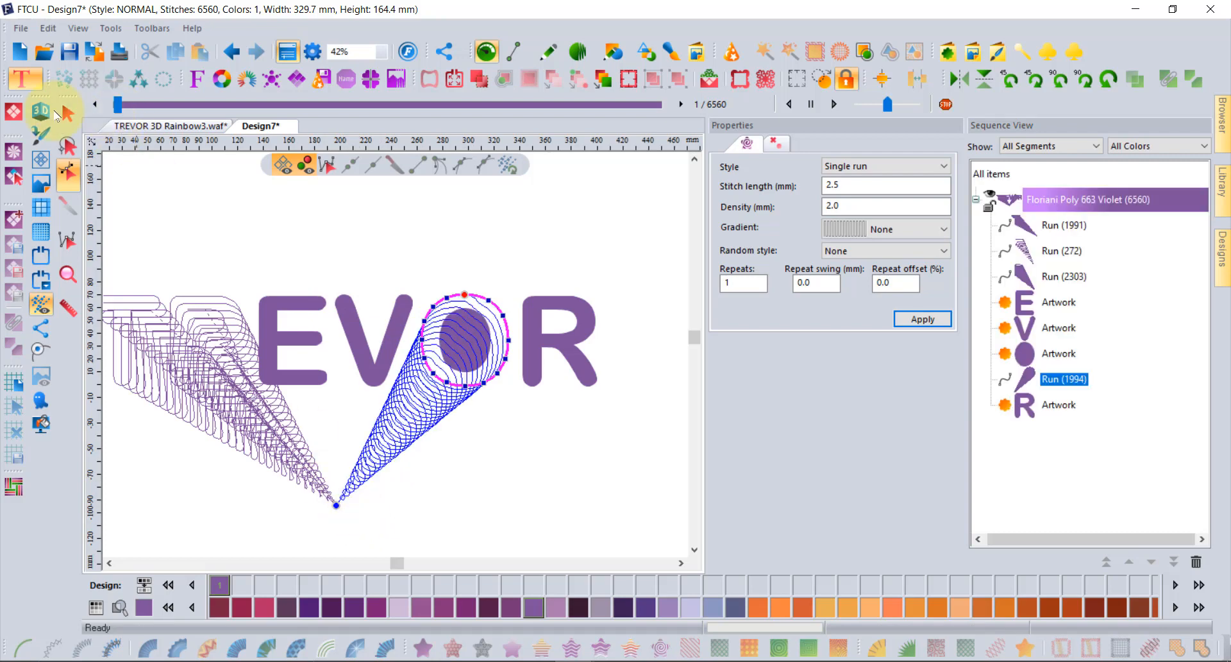
pyautogui.click(70, 115)
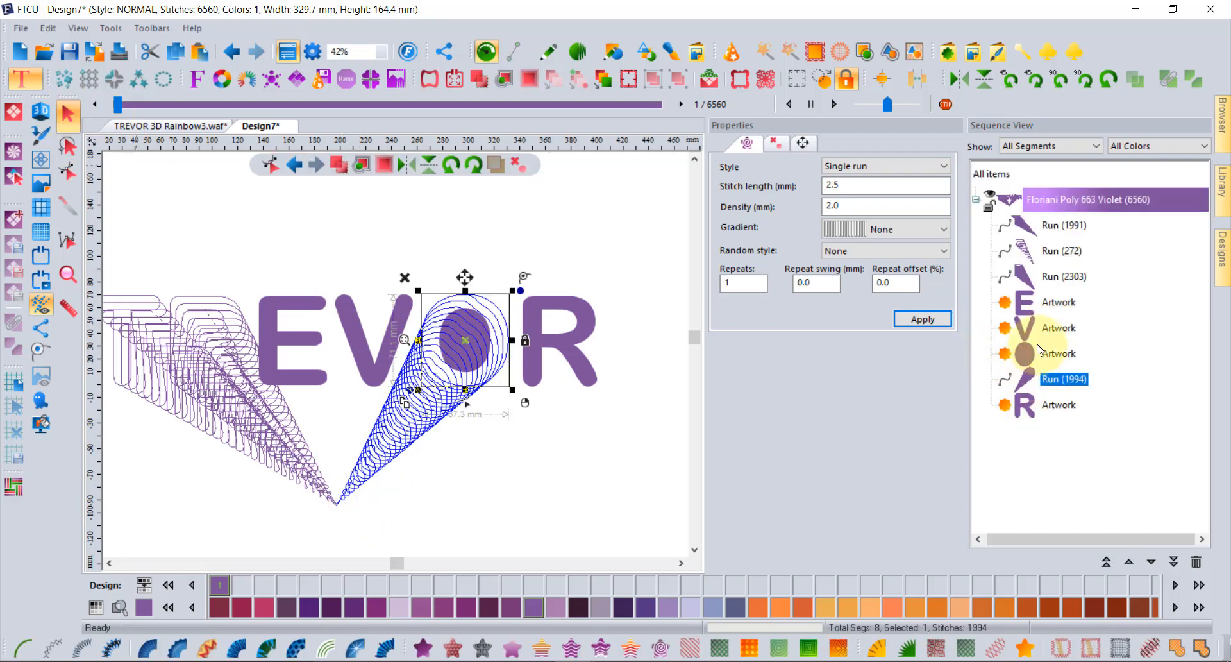
# Convert the O's inner oval to ripple stitches and place its ripple centre at about X 247 mm, Y -33 mm
pyautogui.click(1040, 363)
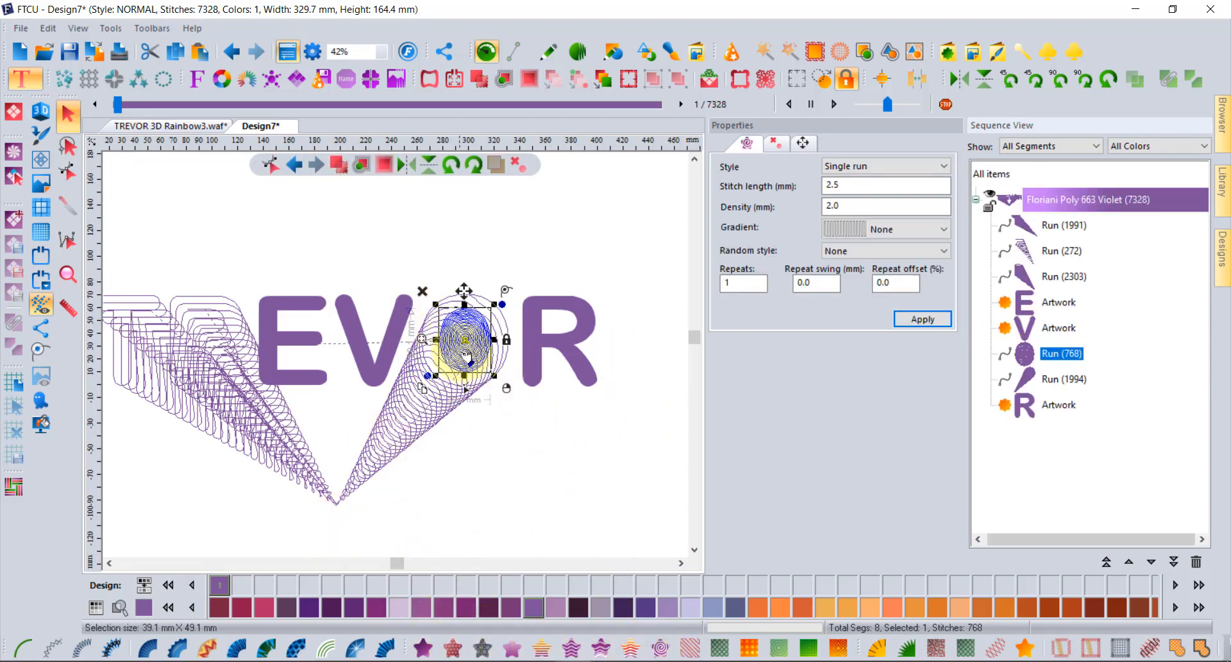
pyautogui.click(67, 172)
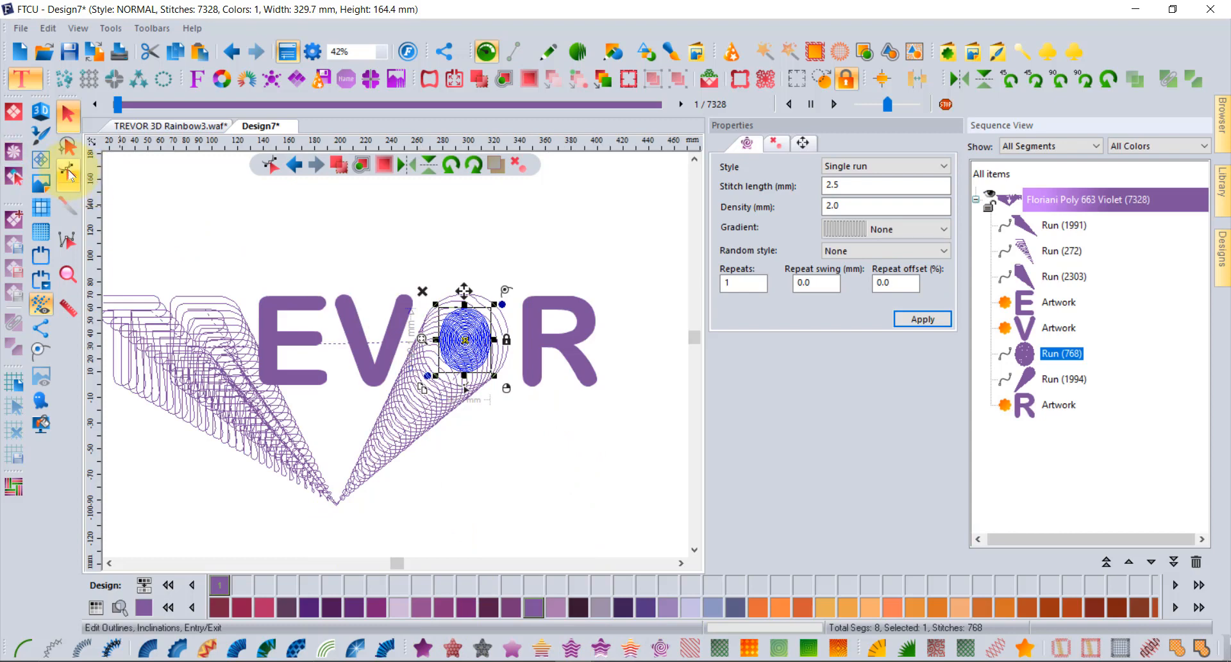
pyautogui.click(473, 345)
pyautogui.moveTo(468, 344); pyautogui.dragTo(414, 427)
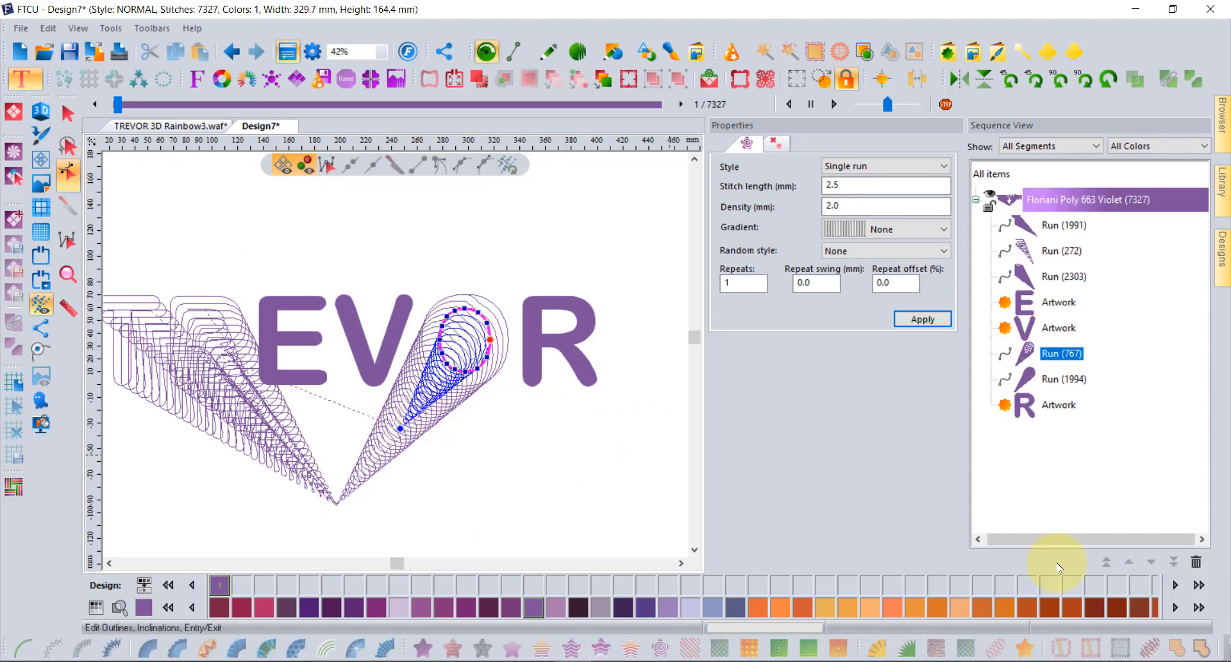
# Reorder the O's ripples so the inner oval stitches after the outer oval, and clear the selection
pyautogui.click(1061, 352)
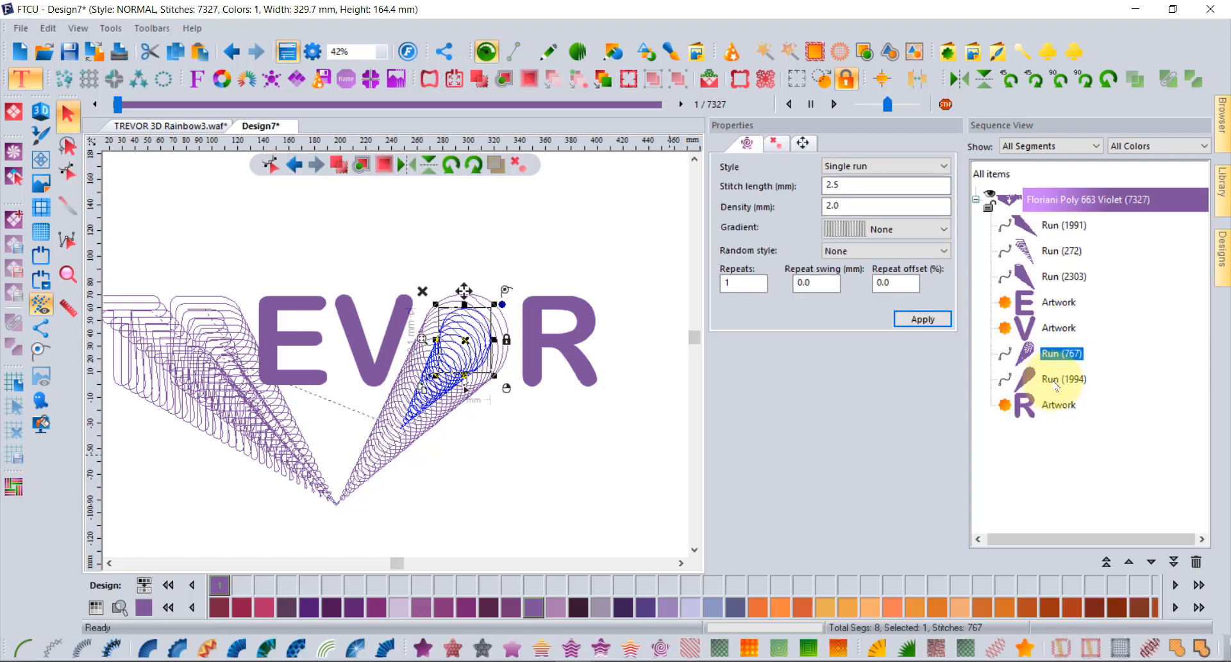
pyautogui.click(1058, 380)
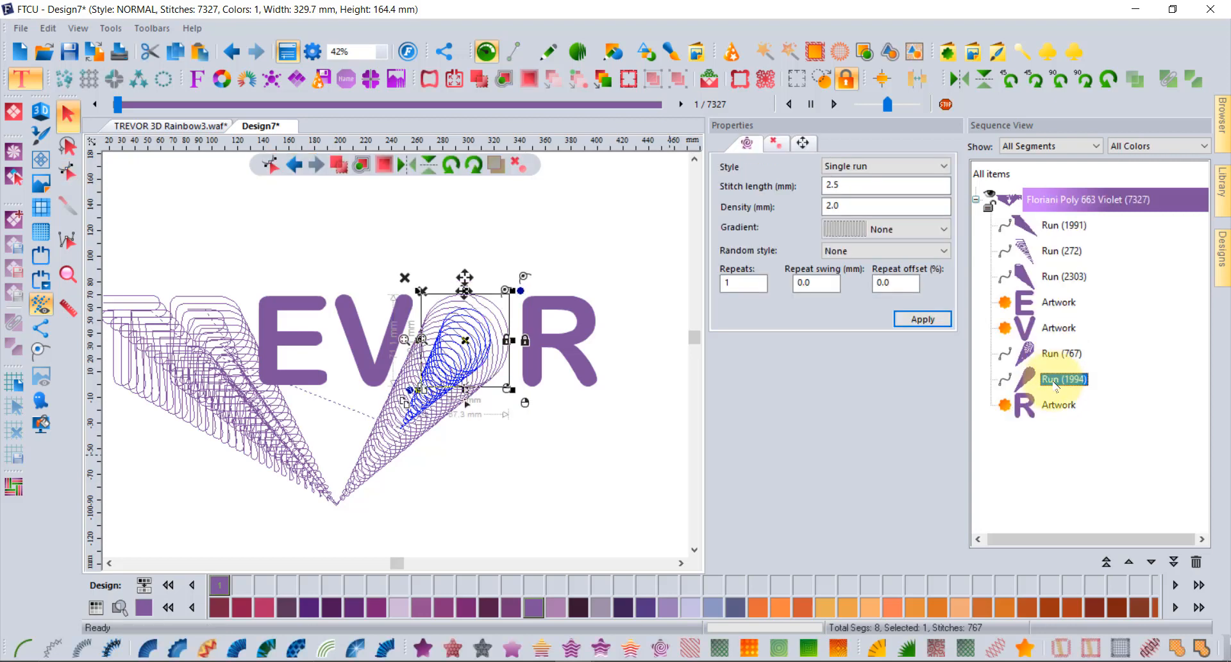
pyautogui.click(1029, 353)
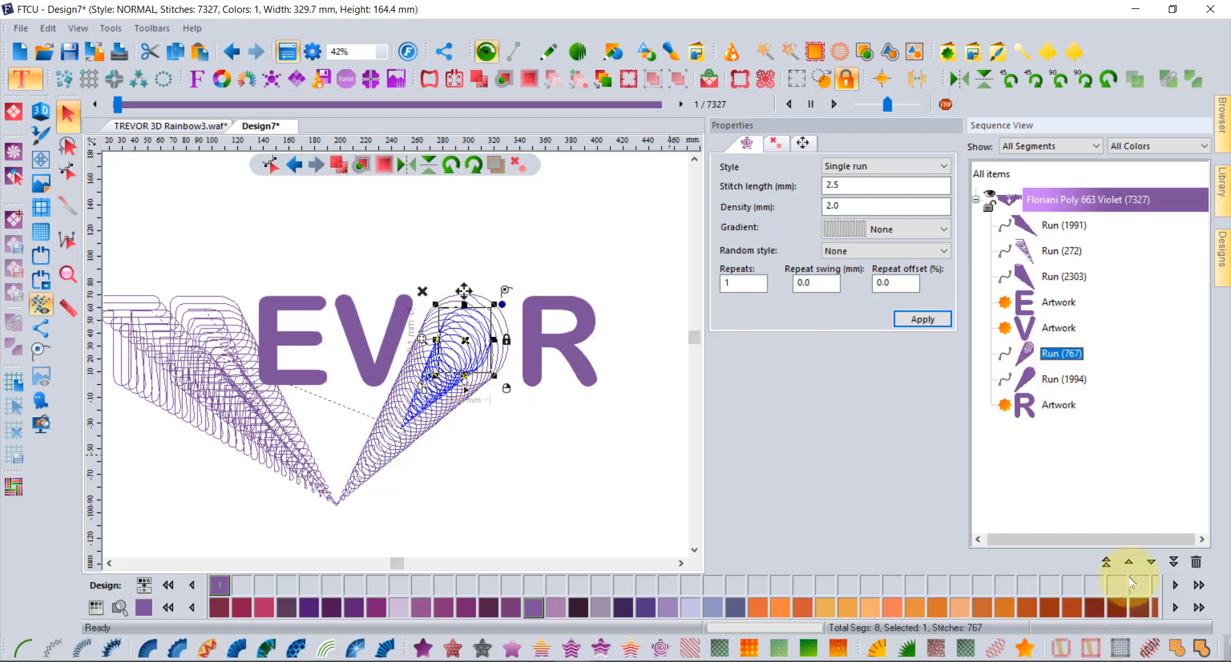
pyautogui.click(1152, 562)
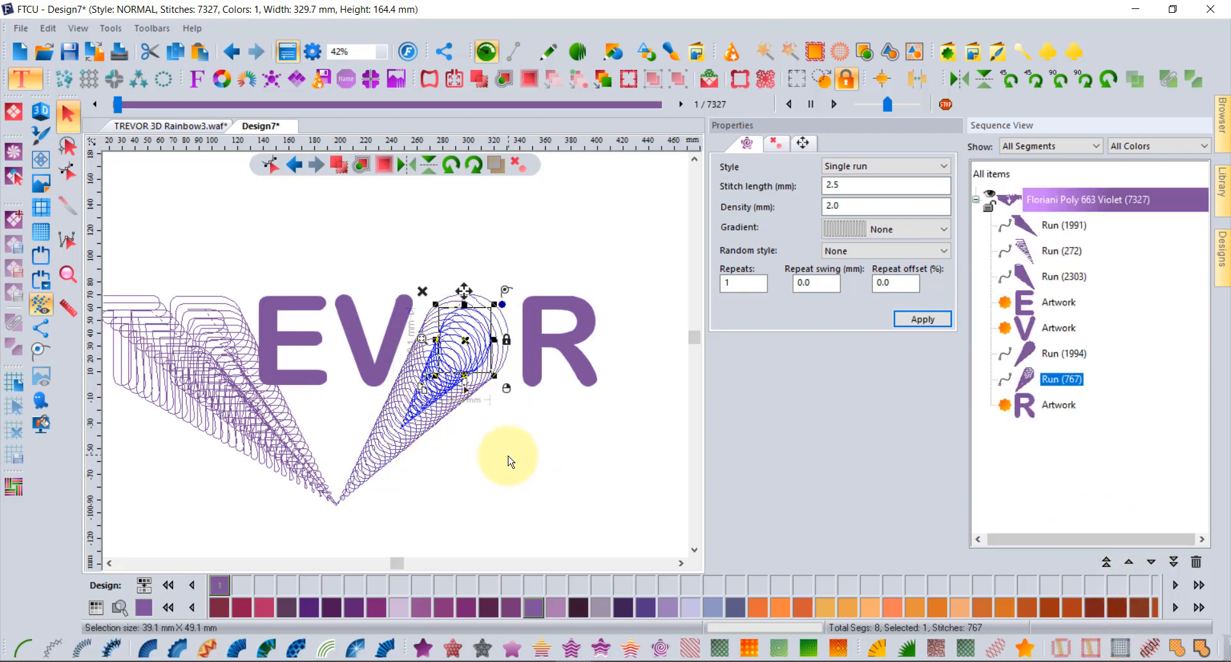
pyautogui.click(508, 456)
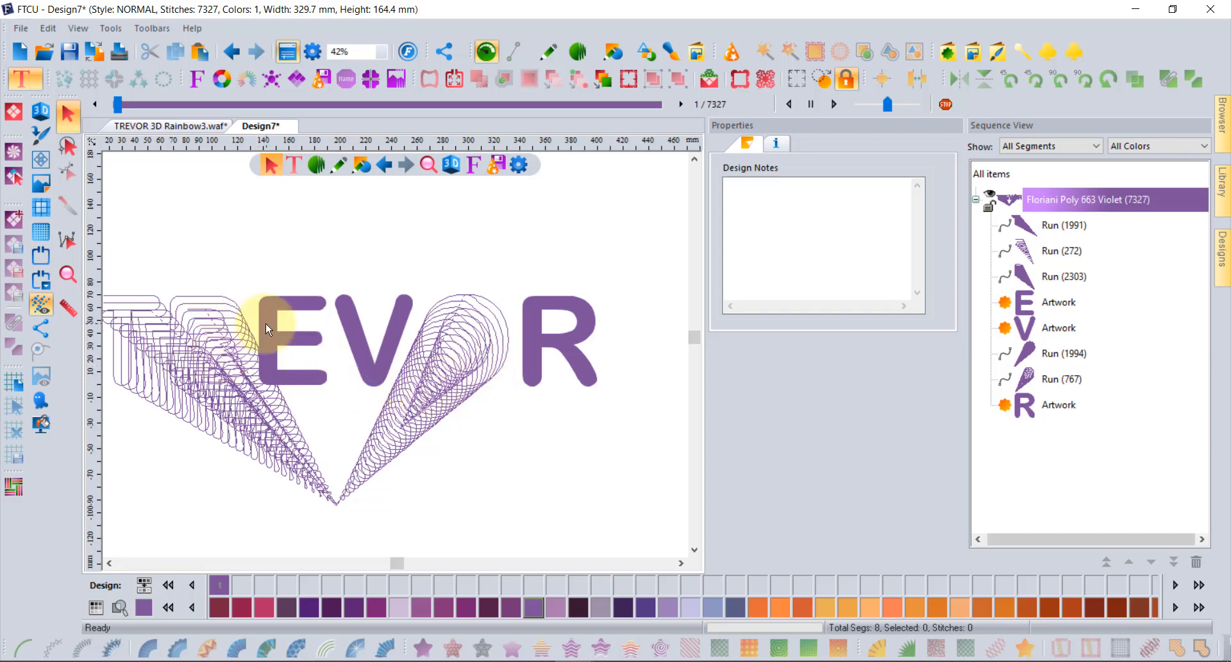
# Paste the copied TREVOR letter artwork over the design and convert all six pasted letters to steil outlines
pyautogui.click(200, 53)
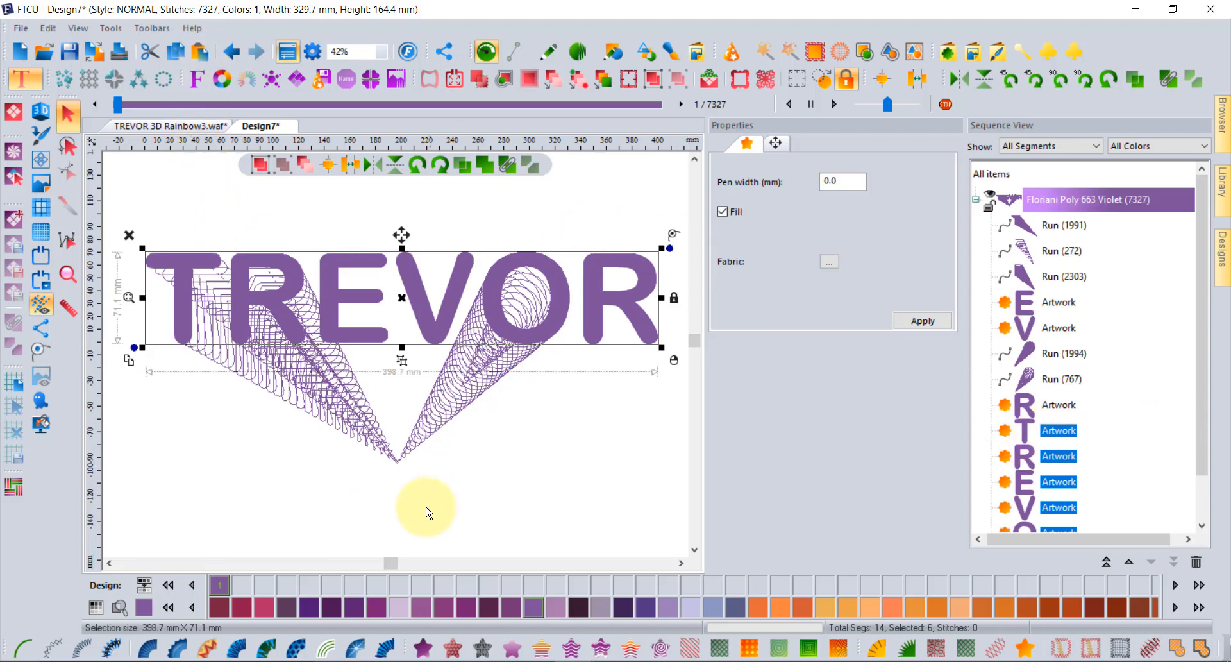
pyautogui.click(80, 646)
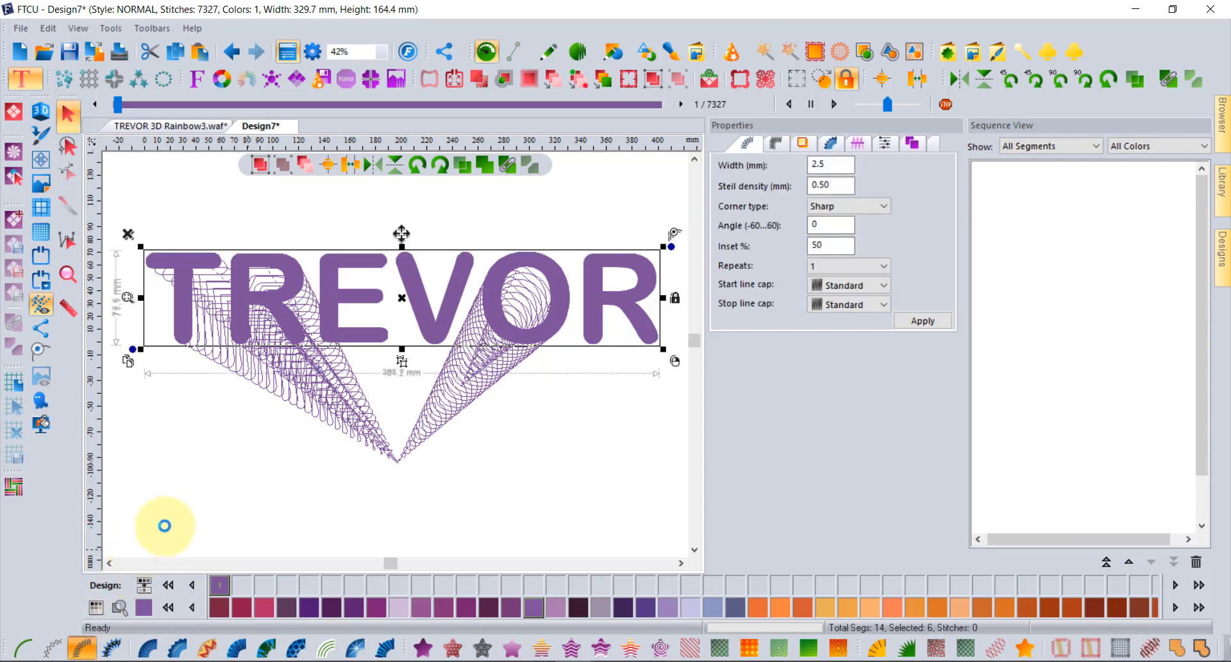
pyautogui.click(268, 514)
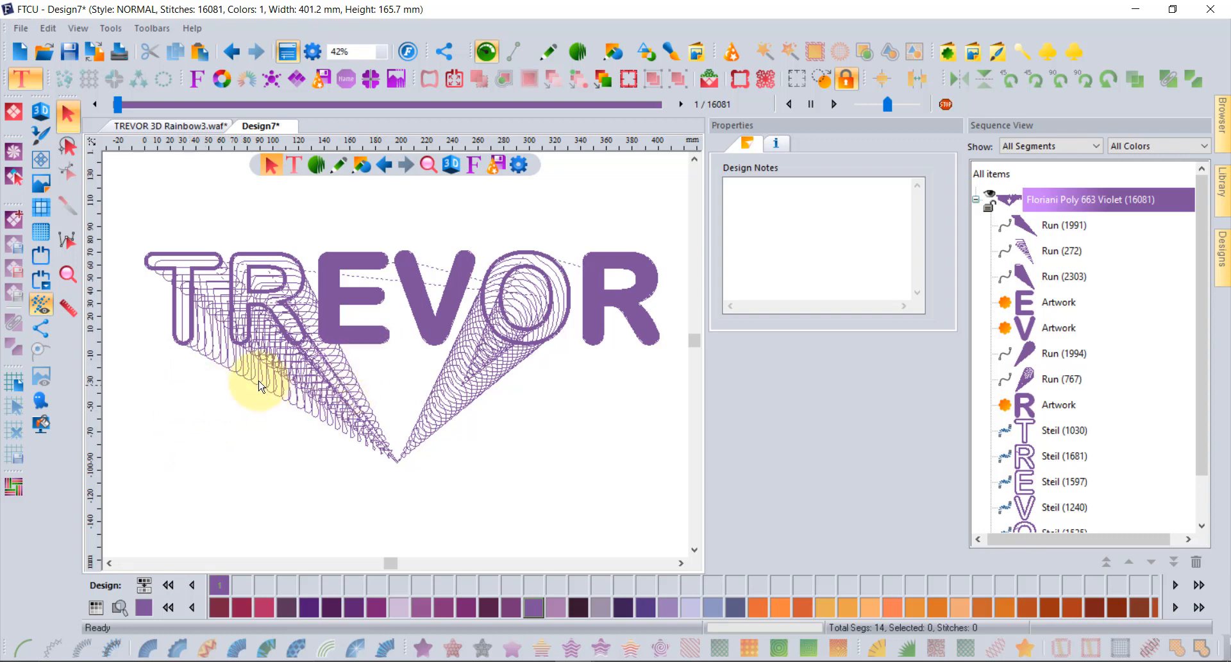
# Preview the design's stitch-out order by running through the stitches to the end, and return to object selection
pyautogui.click(202, 358)
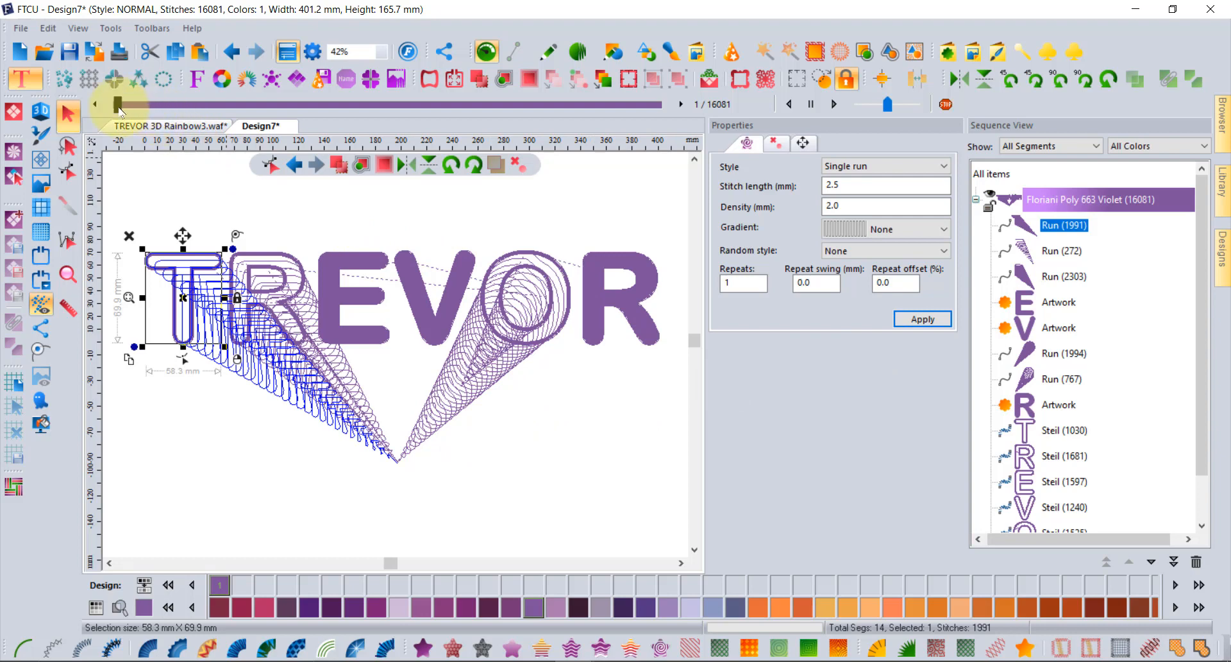
pyautogui.moveTo(118, 109); pyautogui.dragTo(210, 125)
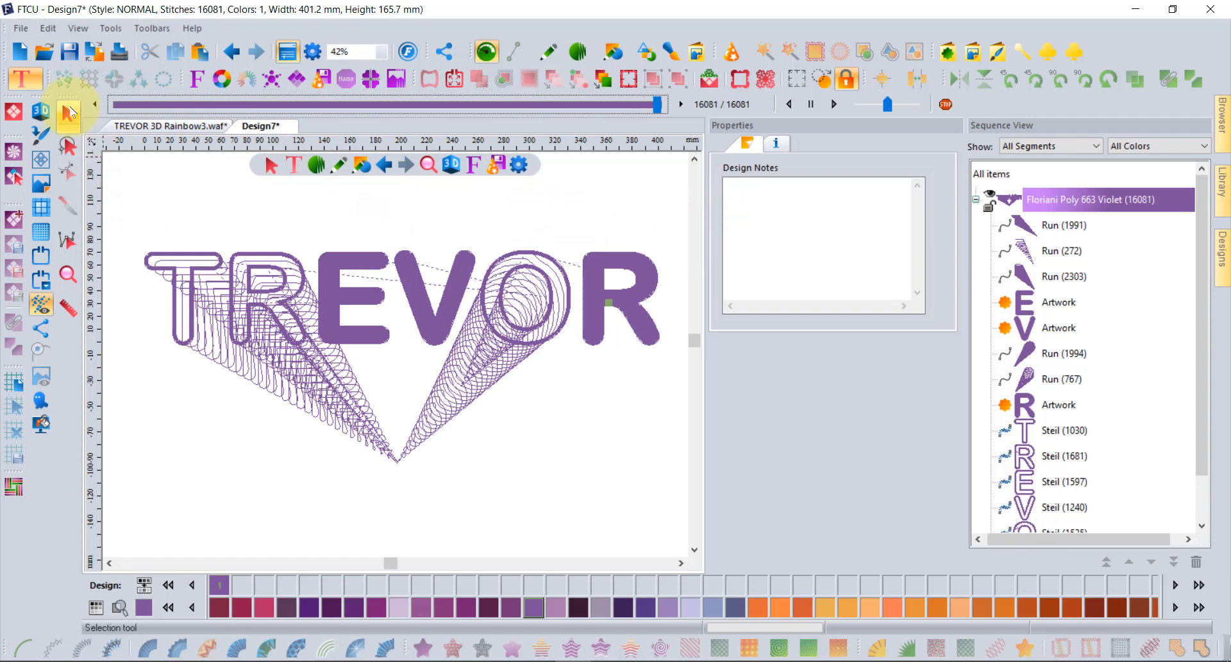
pyautogui.click(65, 109)
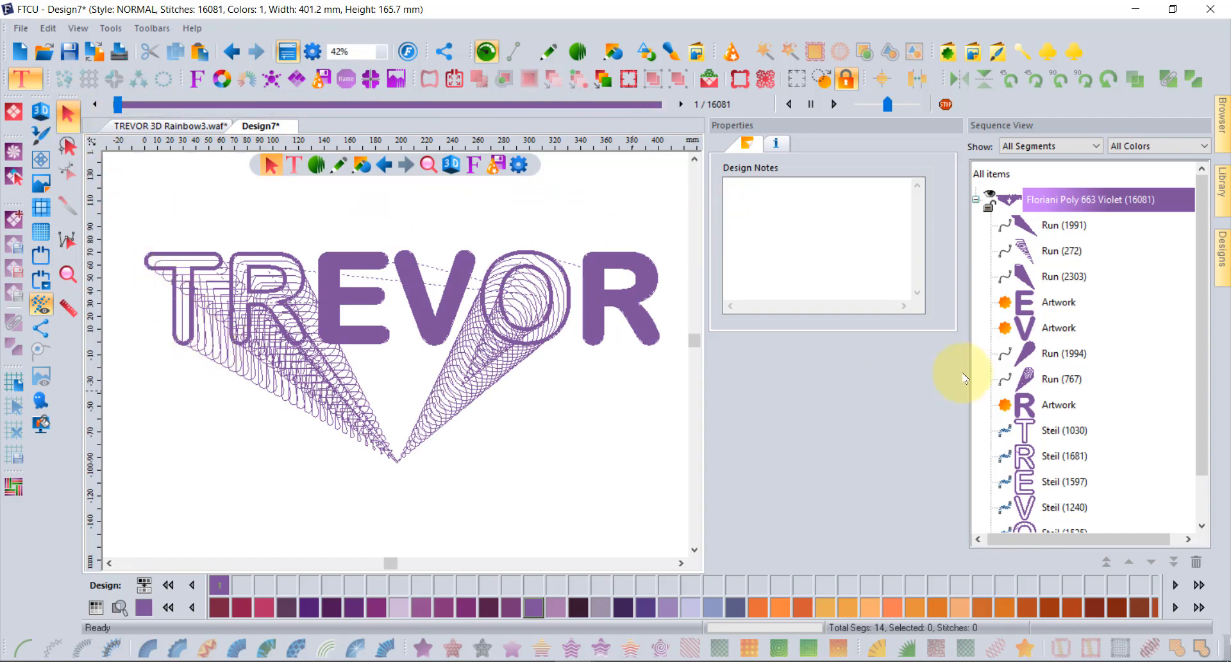
# Cut the T's ripple and steil outline, paste them at the end of the sequence, and recolor them Floriani Poly 665 Deep Violet
pyautogui.click(203, 361)
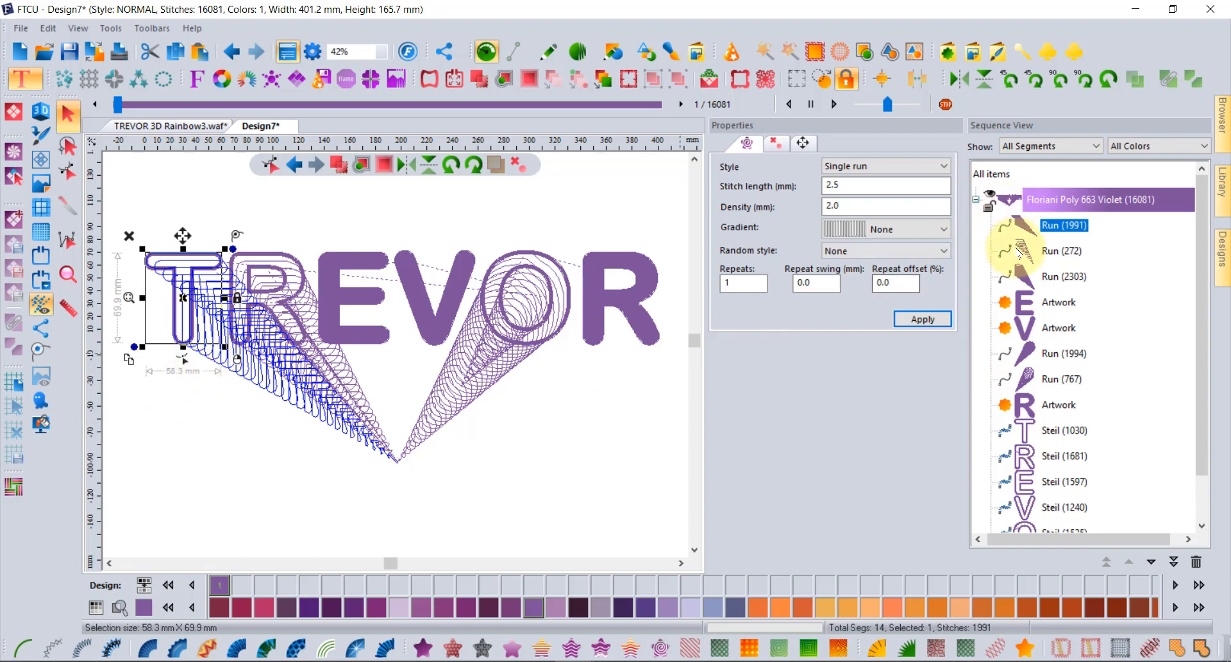
pyautogui.keyDown('ctrl'); pyautogui.click(1055, 431); pyautogui.keyUp('ctrl')
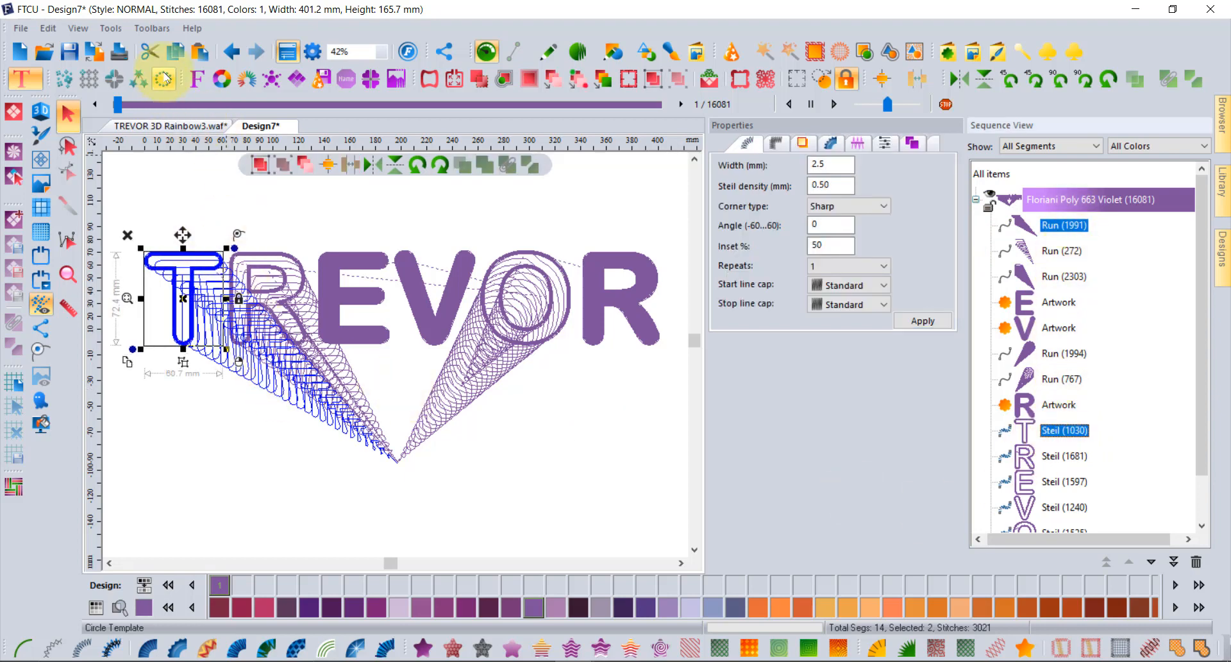
pyautogui.click(150, 52)
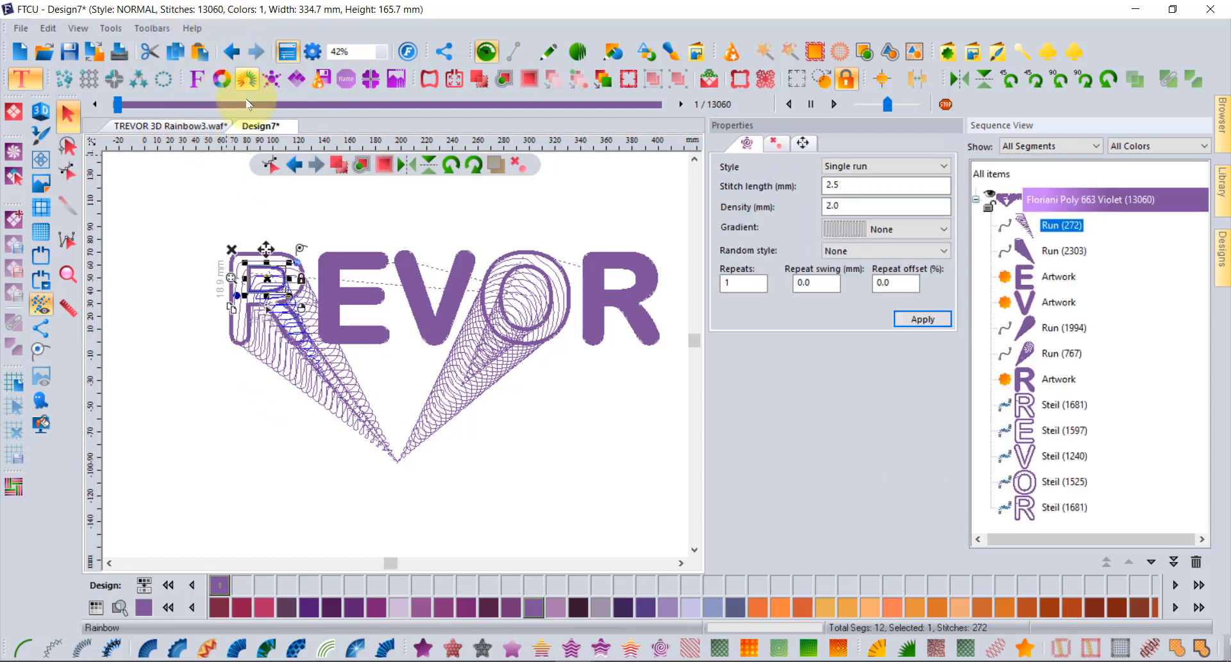
pyautogui.click(199, 52)
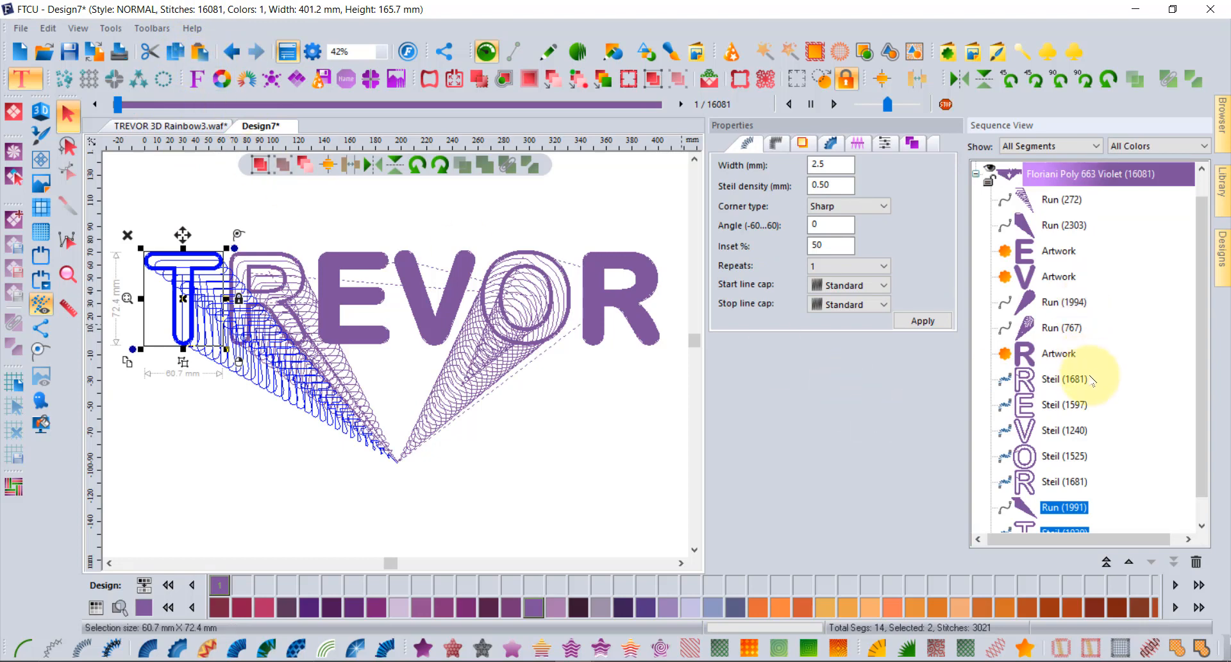
pyautogui.scroll(-1, 1093, 380)
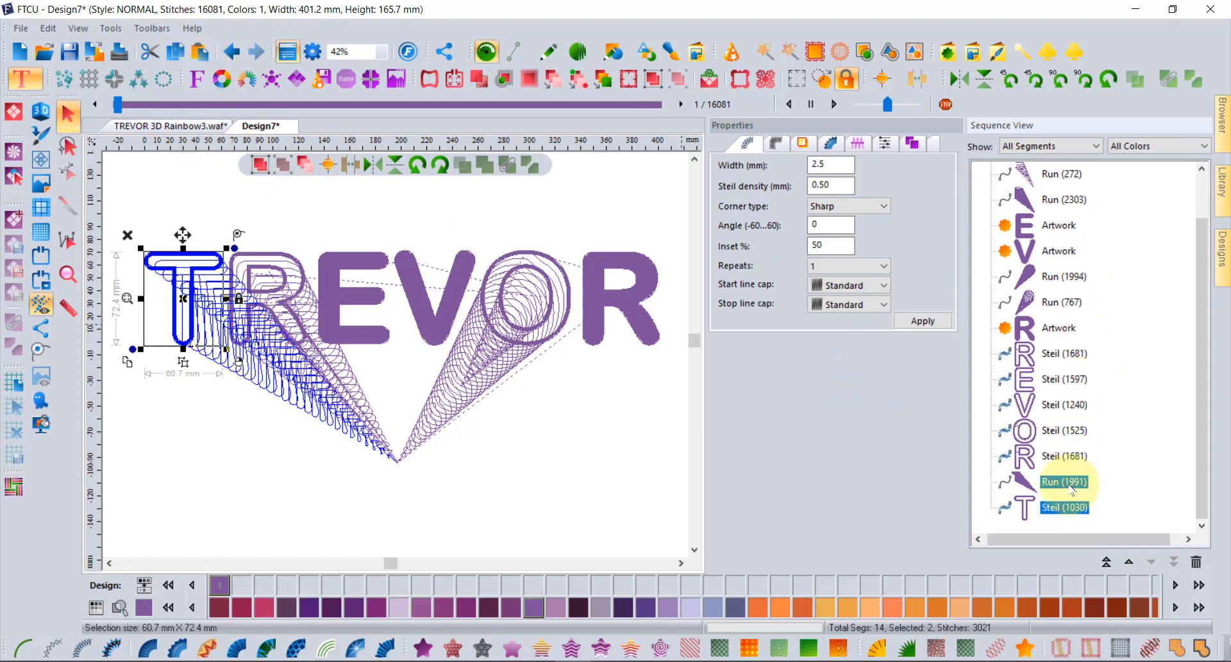
pyautogui.click(250, 596)
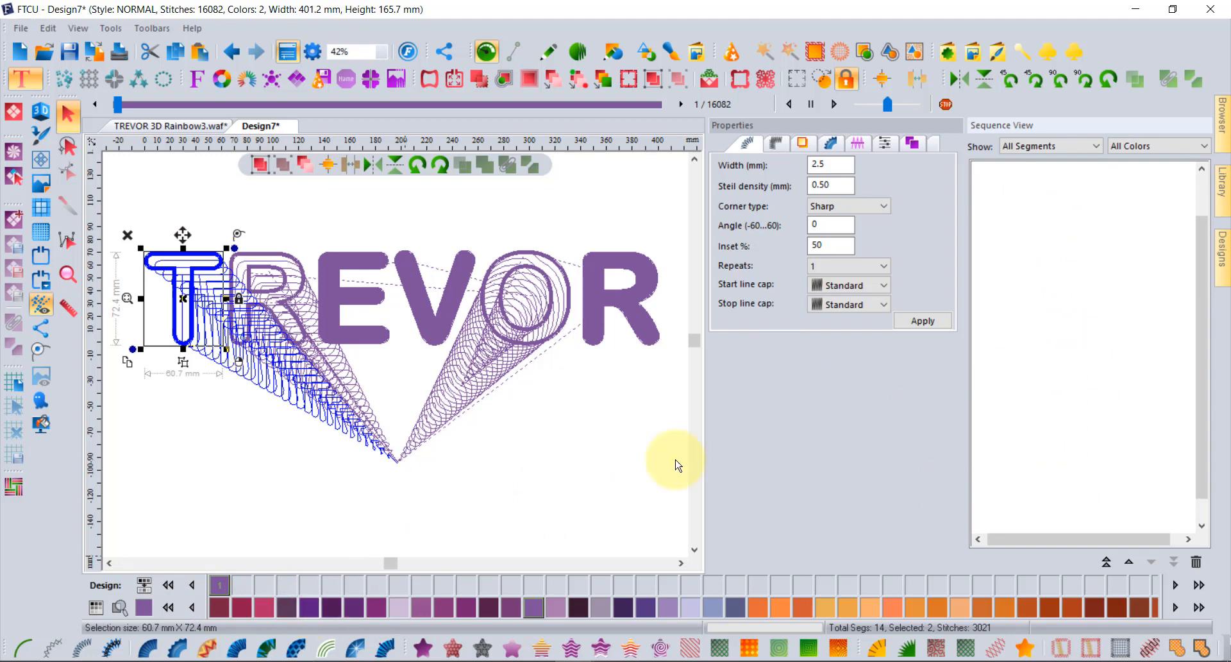
# Reorder the first R's ripples so the inner counter stitches after the outer outline
pyautogui.scroll(3, 1030, 275)
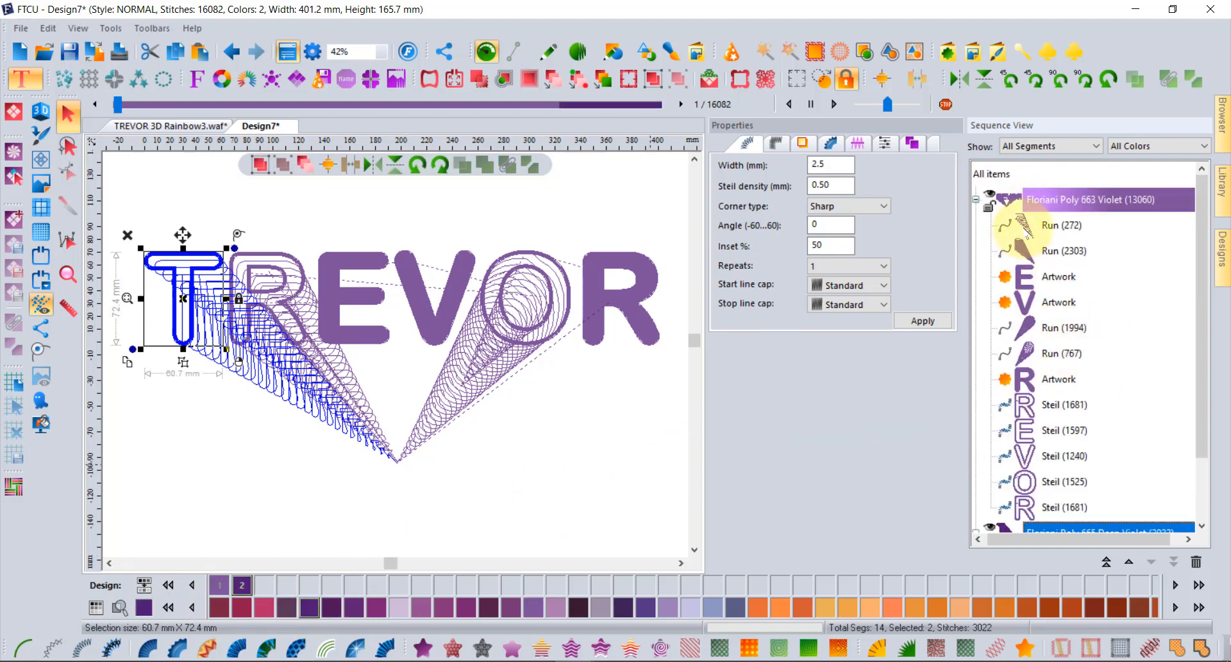
pyautogui.click(1029, 253)
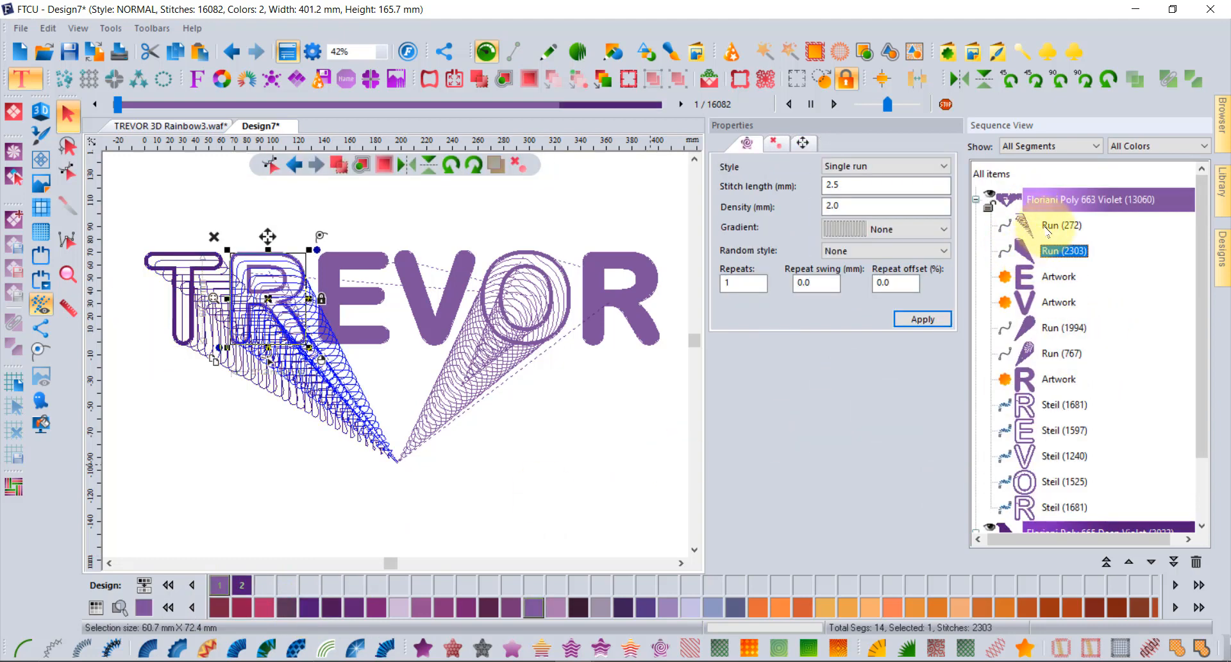
pyautogui.click(1047, 230)
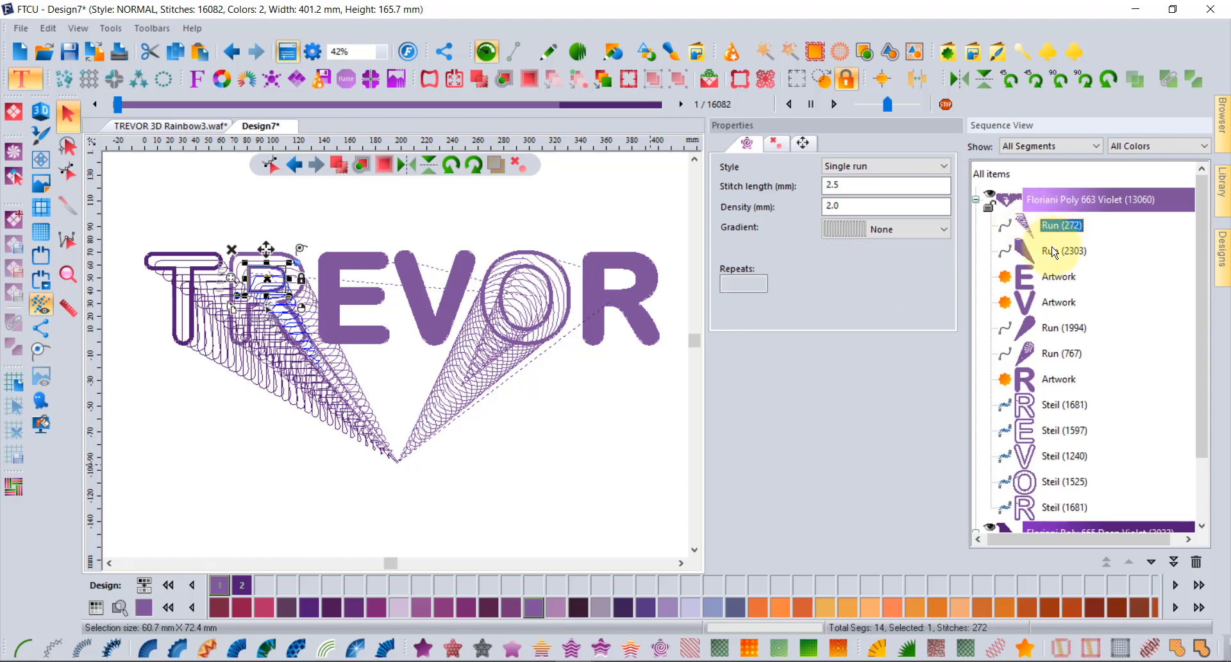
pyautogui.moveTo(1055, 227); pyautogui.dragTo(1064, 257)
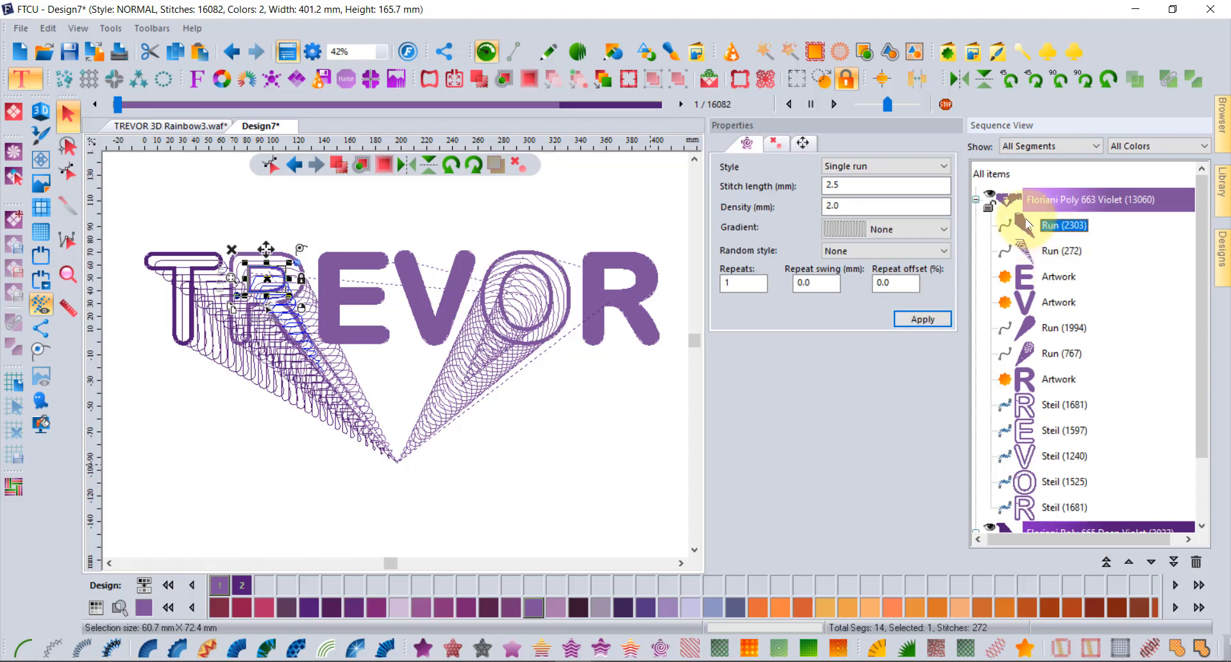
# Cut the first R's two ripples and steil outline, paste them at the sequence's end, and recolor them Floriani Poly 310 Colony Blue
pyautogui.keyDown('ctrl'); pyautogui.click(1051, 254); pyautogui.keyUp('ctrl')
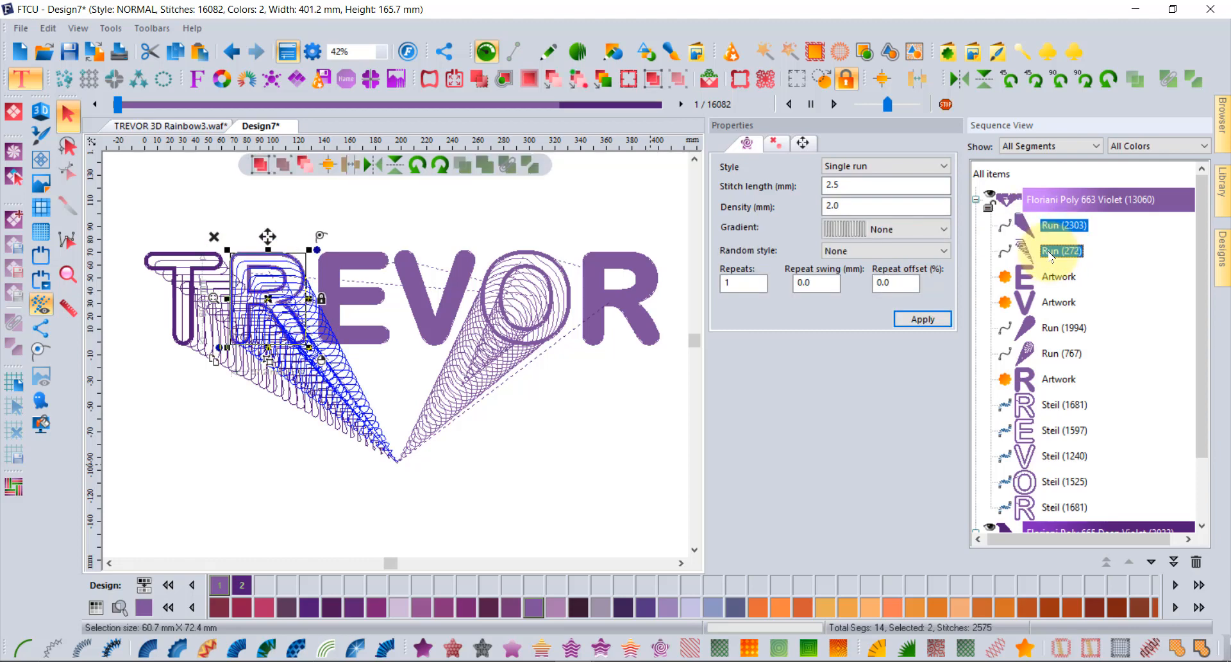
pyautogui.keyDown('ctrl'); pyautogui.click(1051, 404); pyautogui.keyUp('ctrl')
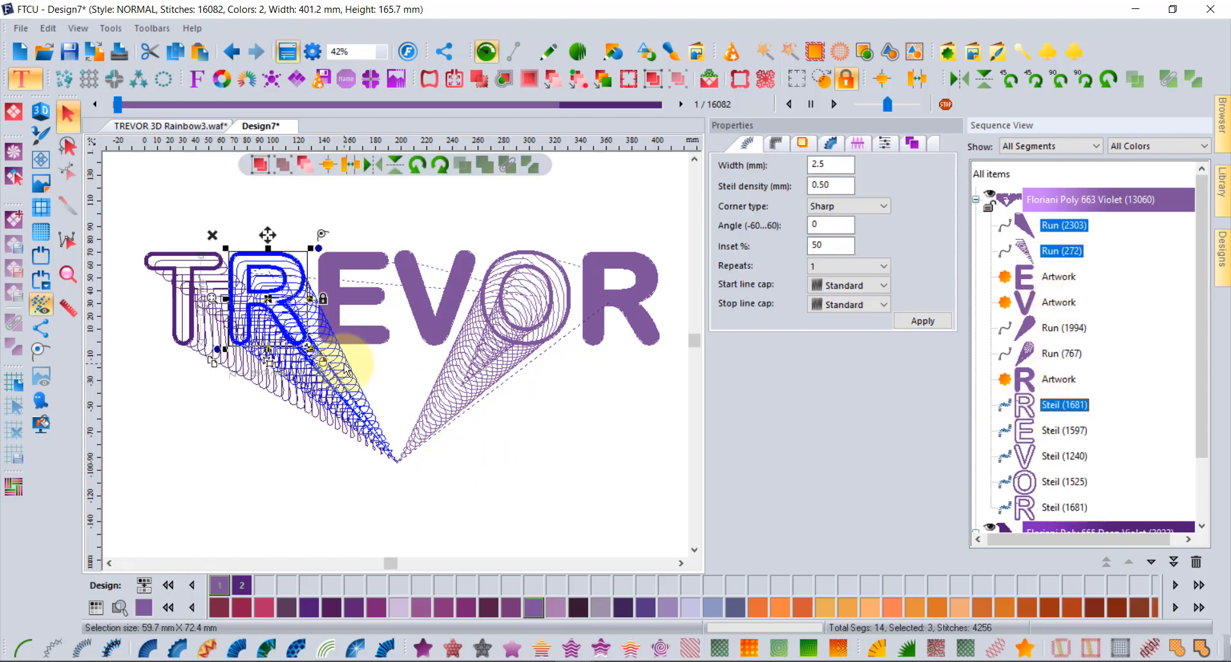
pyautogui.click(149, 51)
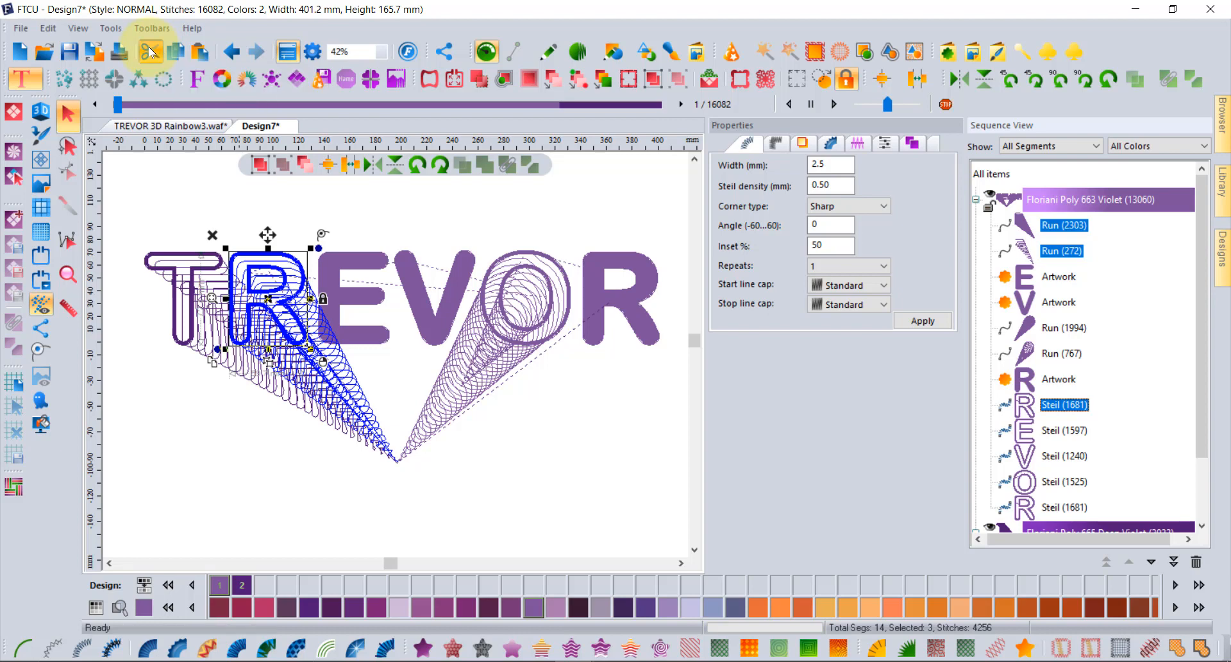
pyautogui.click(200, 54)
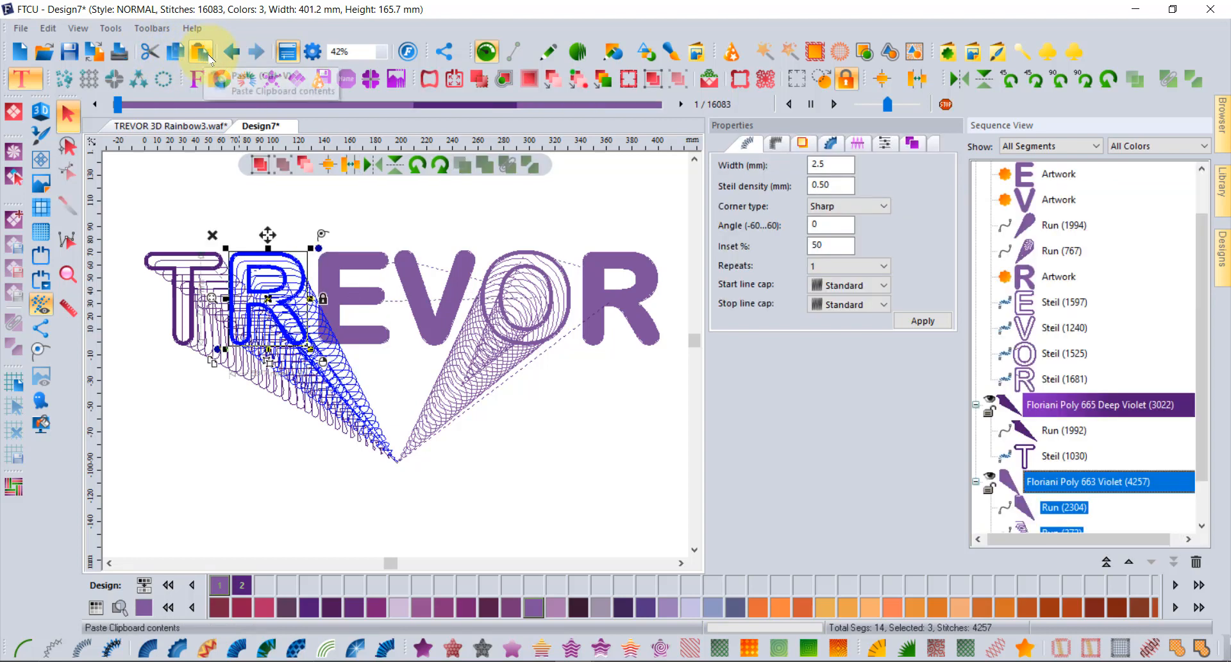
pyautogui.scroll(-1, 1064, 449)
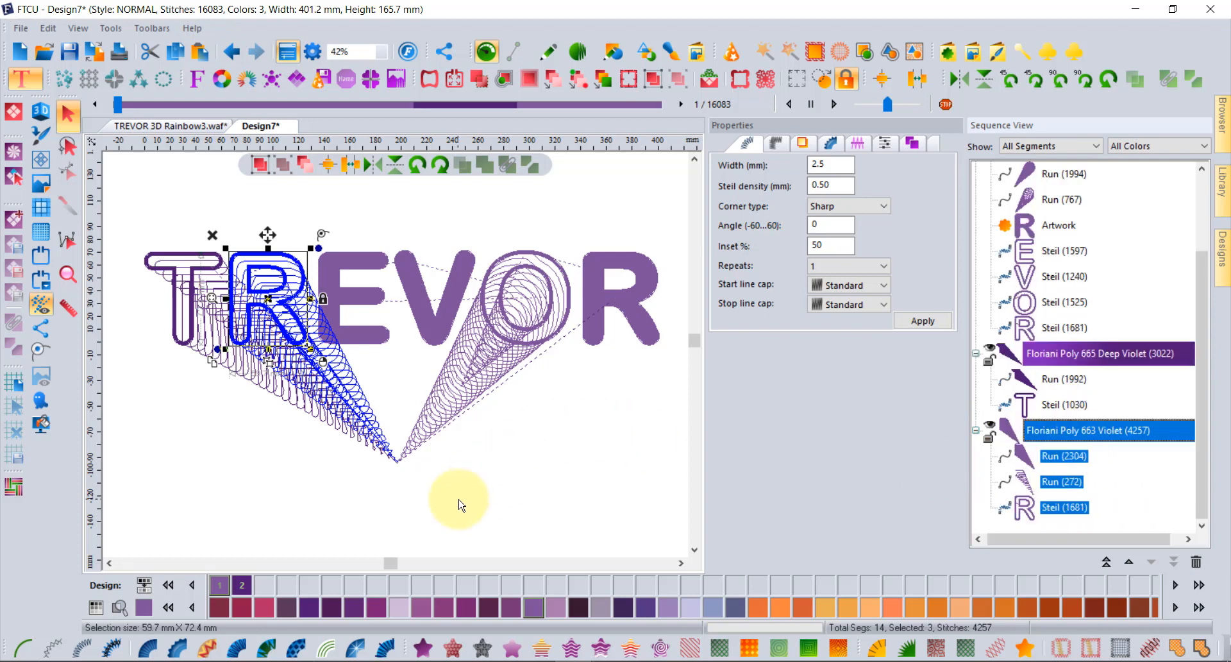
pyautogui.click(1196, 607)
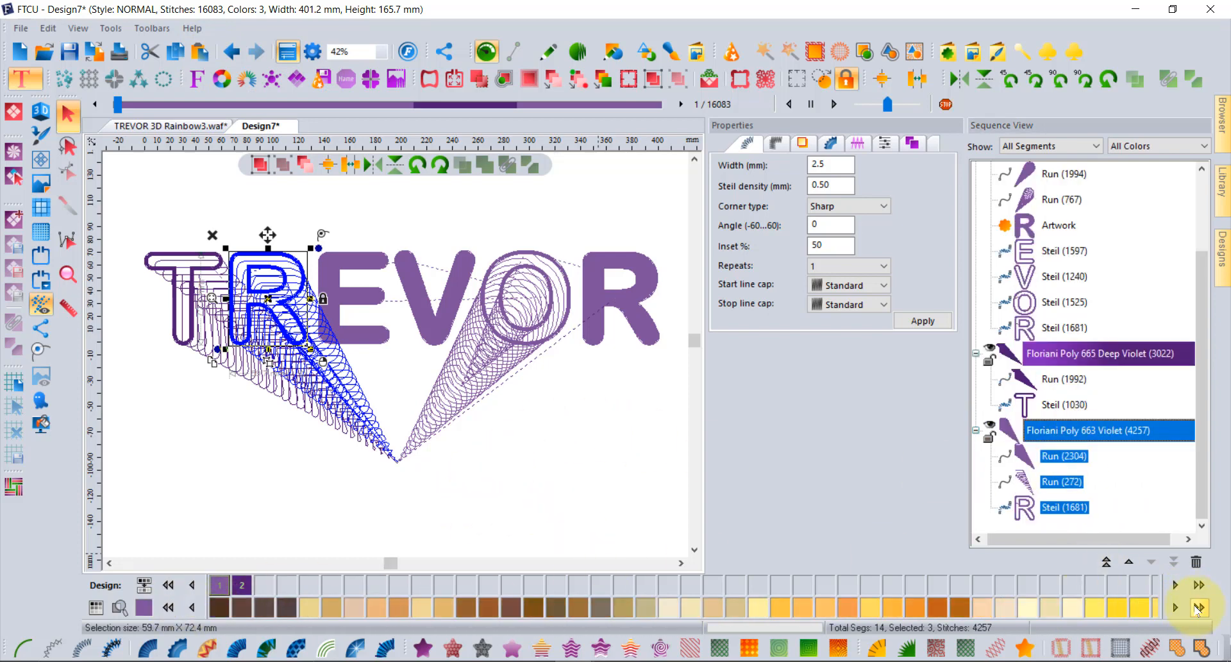
pyautogui.click(1196, 608)
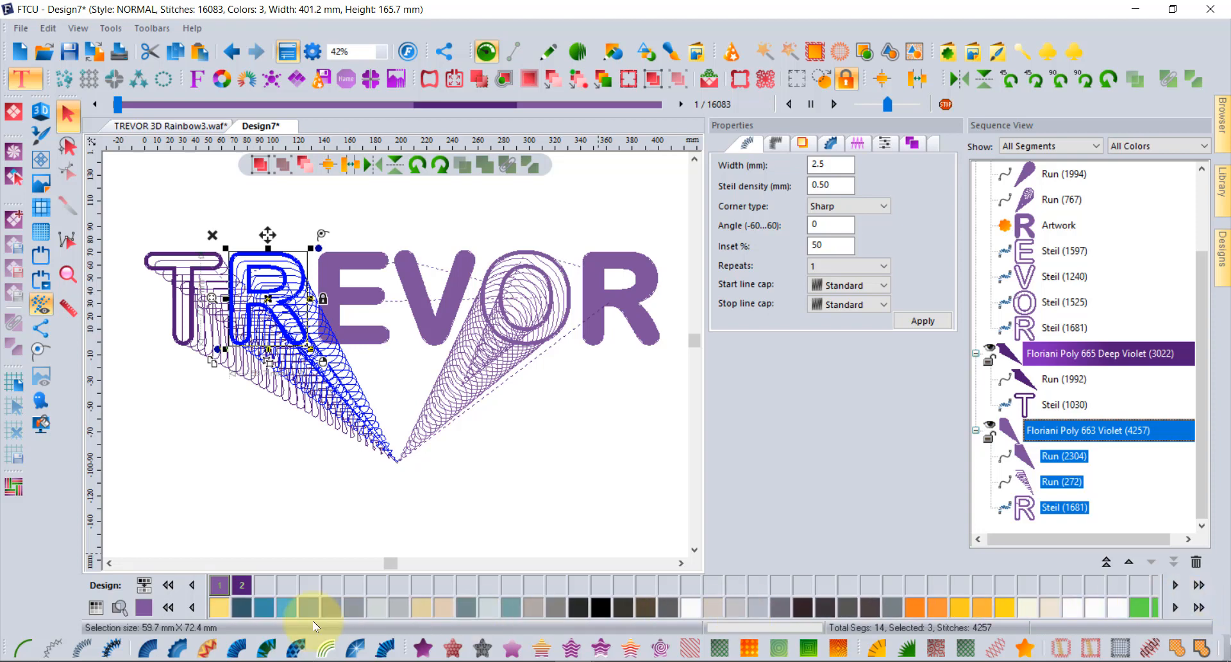
pyautogui.click(327, 530)
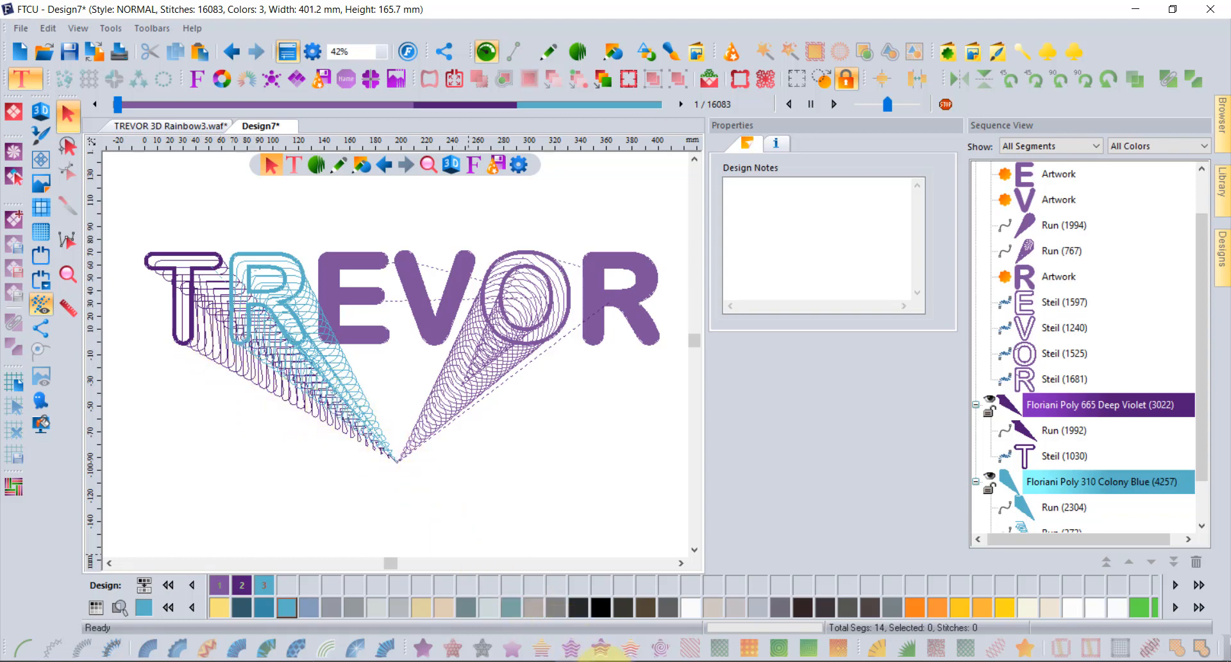
# Compare the two reference photos of the stitched TREVOR design, including the version with small lettering at the tip
pyautogui.click(607, 657)
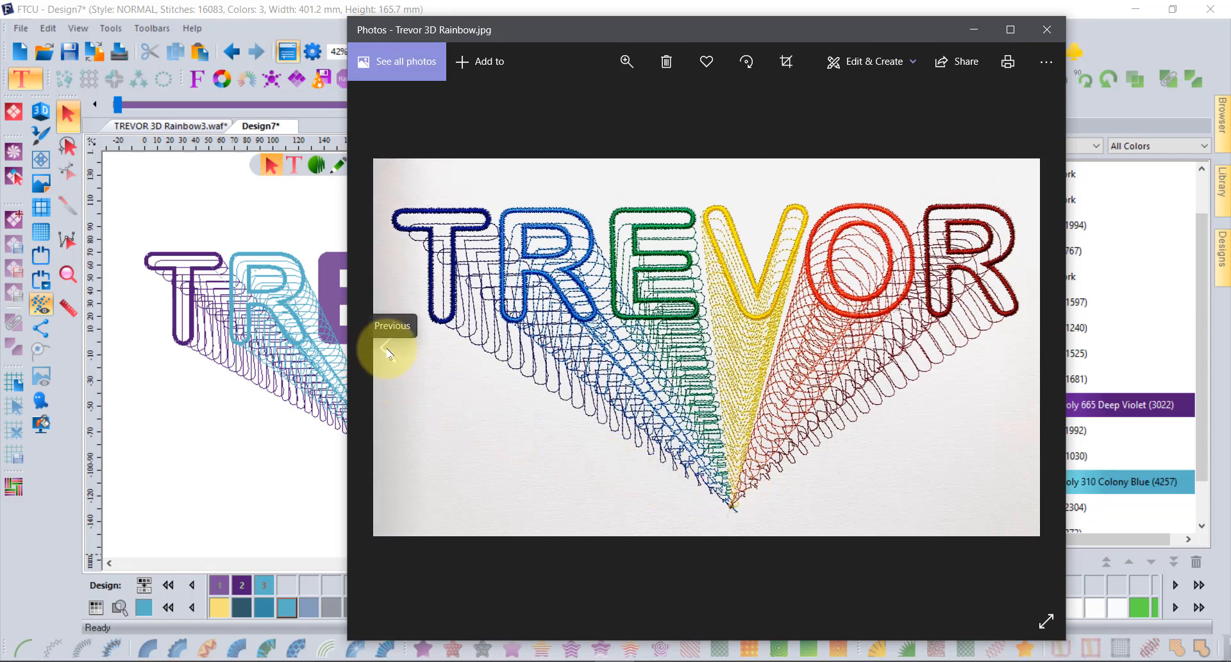
pyautogui.click(387, 351)
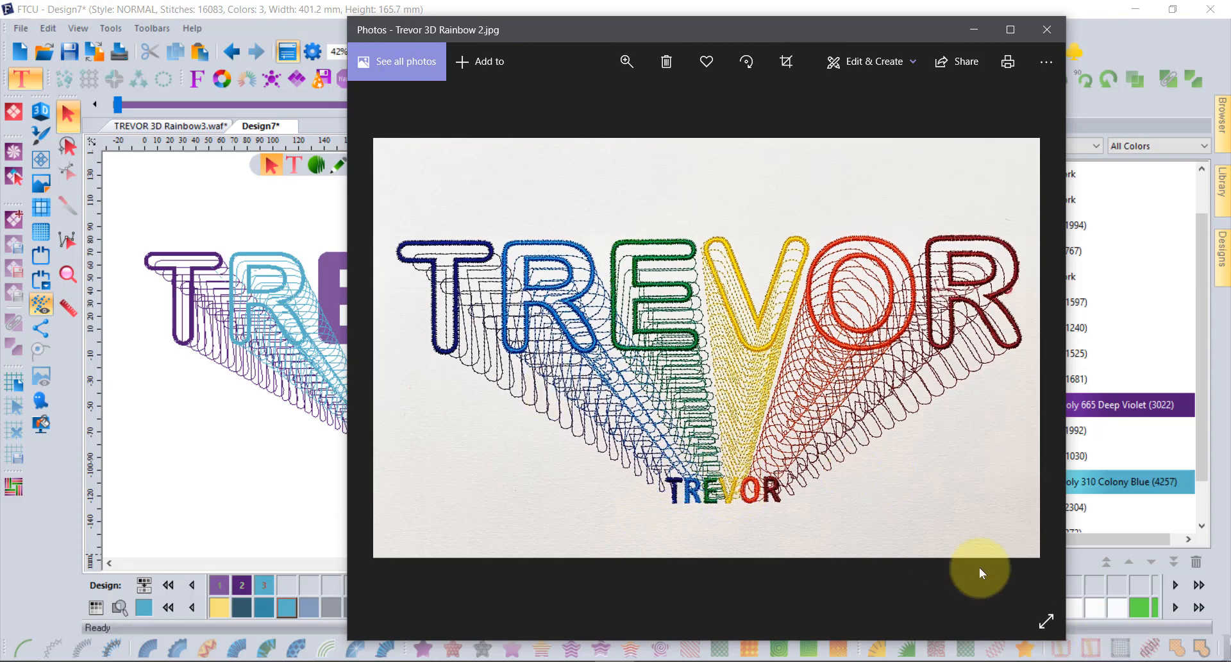
pyautogui.click(278, 473)
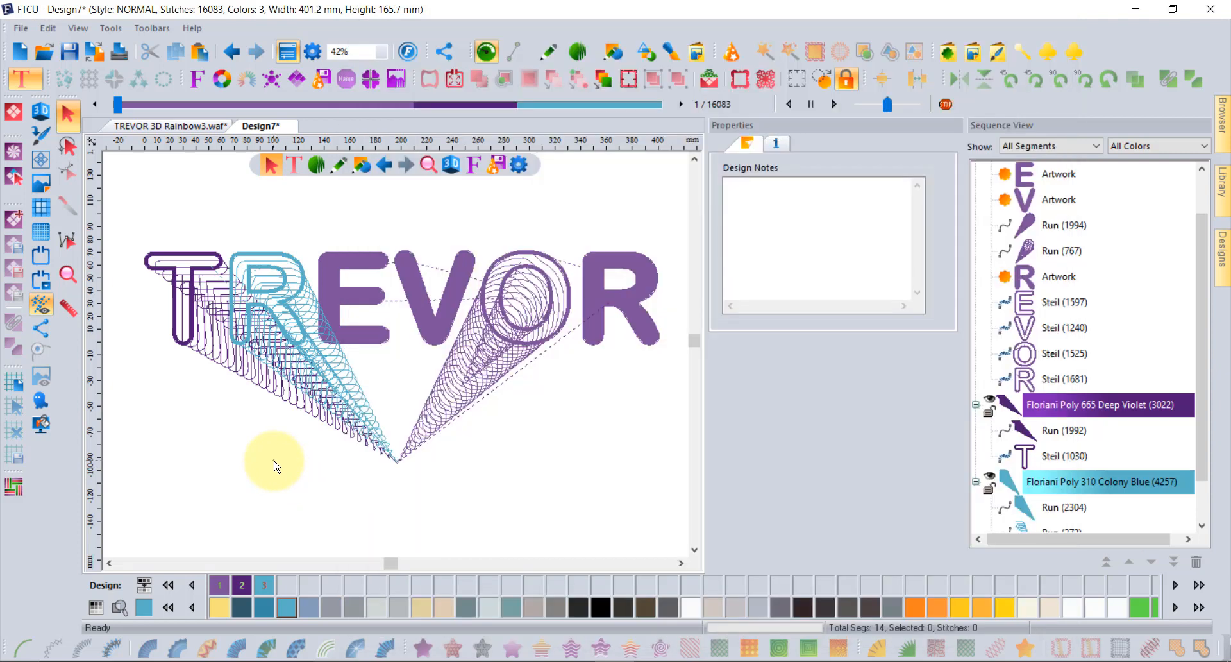
# Examine the small lettering over the ripple tips in the TREVOR 3D Rainbow3 design, and return to Design7
pyautogui.click(161, 127)
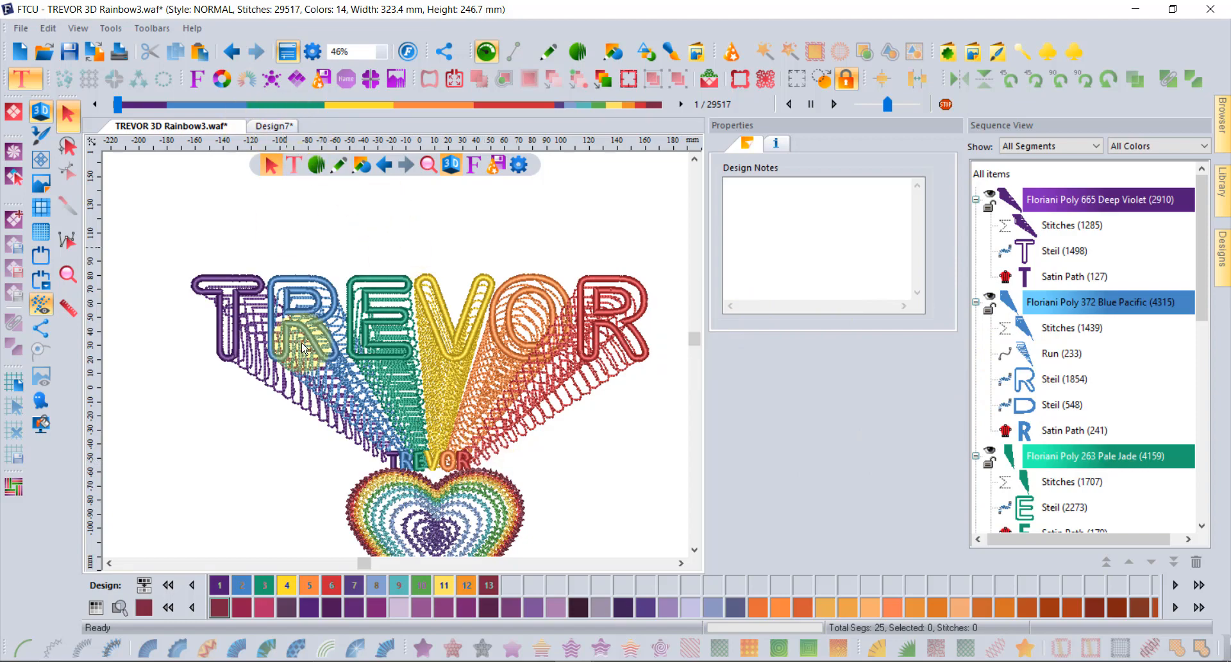
pyautogui.scroll(2, 385, 461)
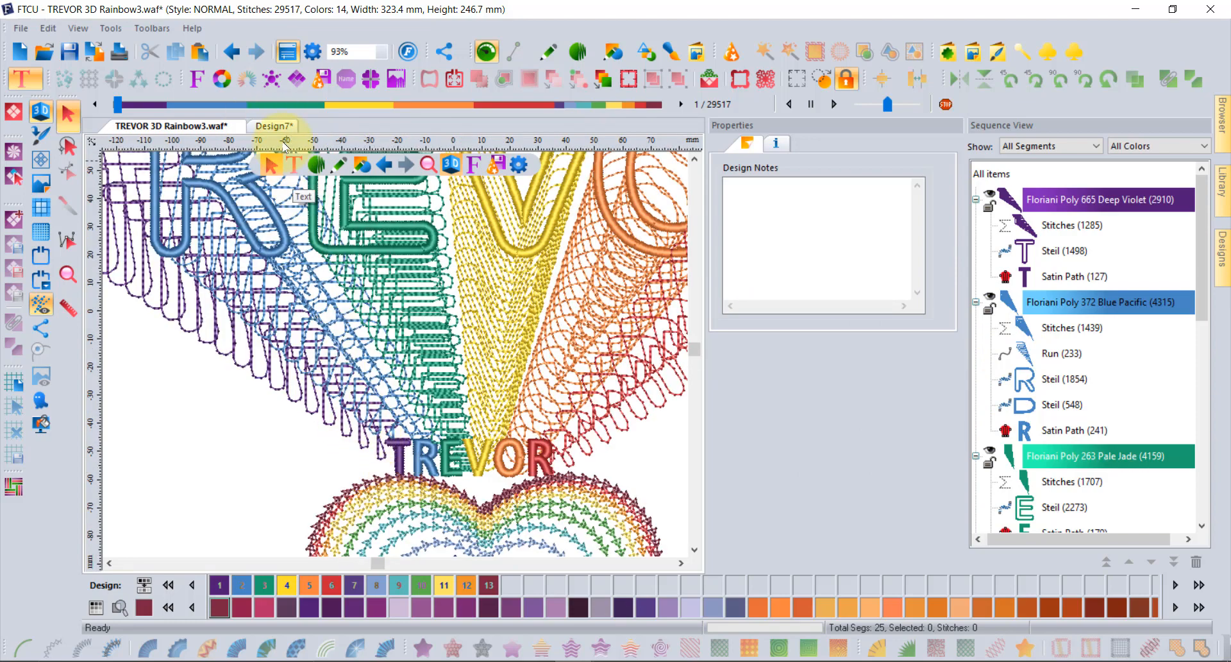
pyautogui.click(275, 127)
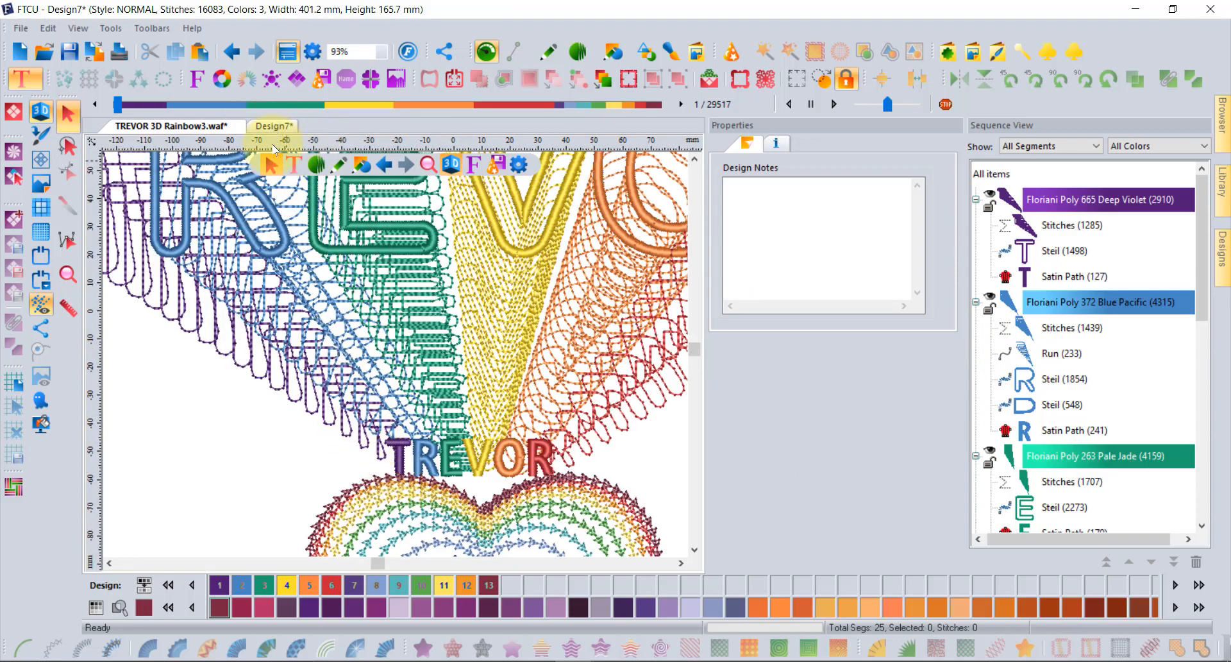
# Add a lettering object reading TREVOR in the BL Ana font with a height of 10 mm
pyautogui.scroll(2, 388, 455)
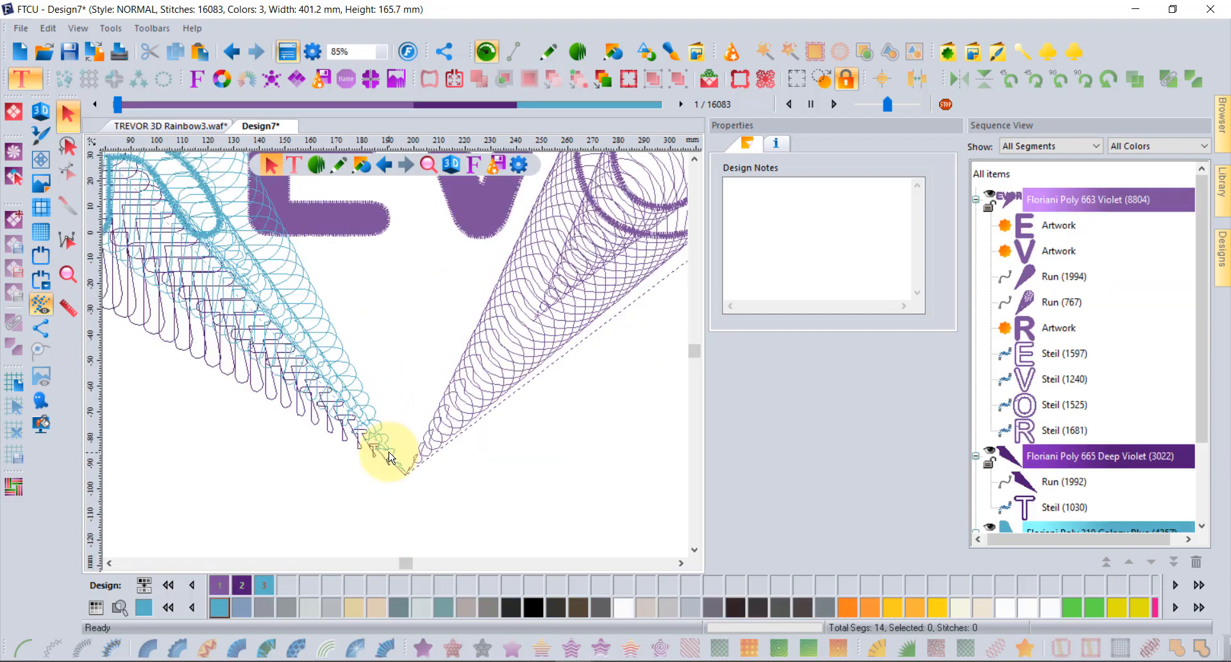
pyautogui.click(16, 79)
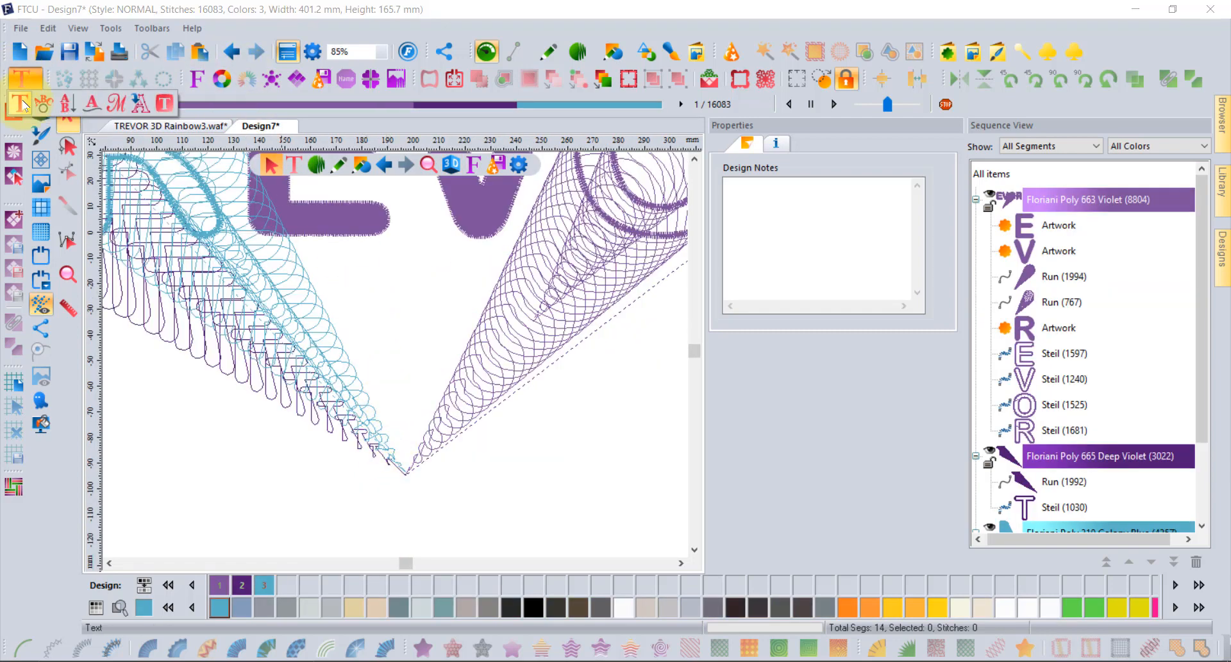
pyautogui.click(389, 282)
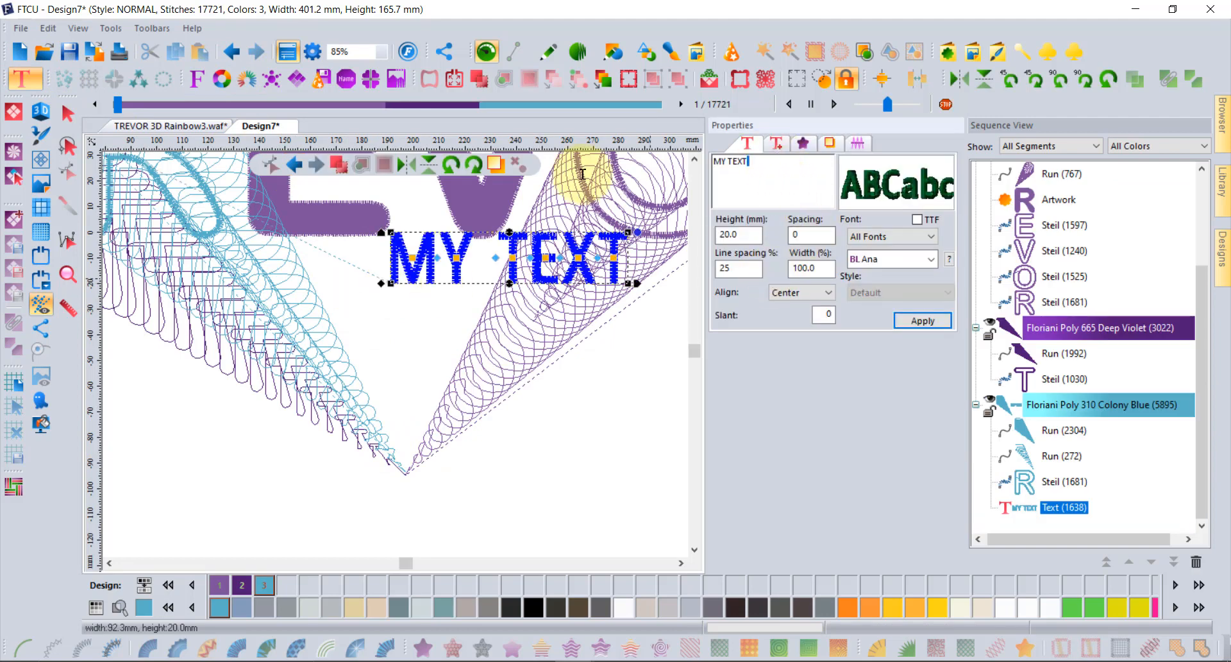
pyautogui.moveTo(582, 174); pyautogui.dragTo(527, 174)
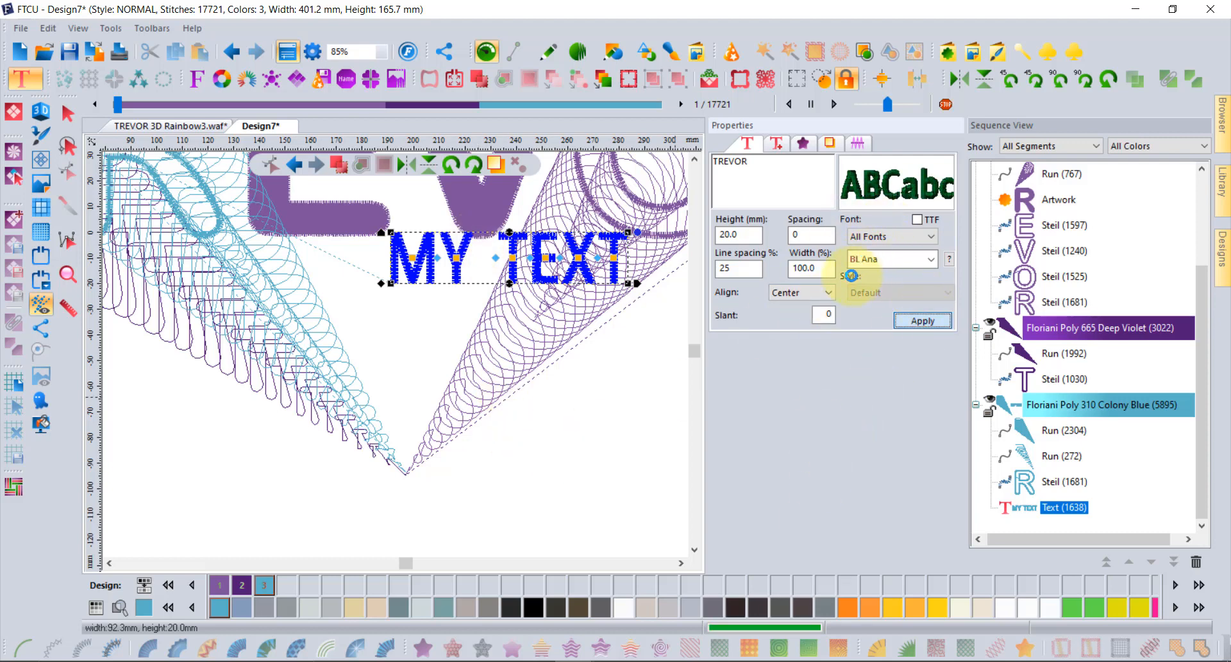
pyautogui.moveTo(744, 235); pyautogui.dragTo(552, 221)
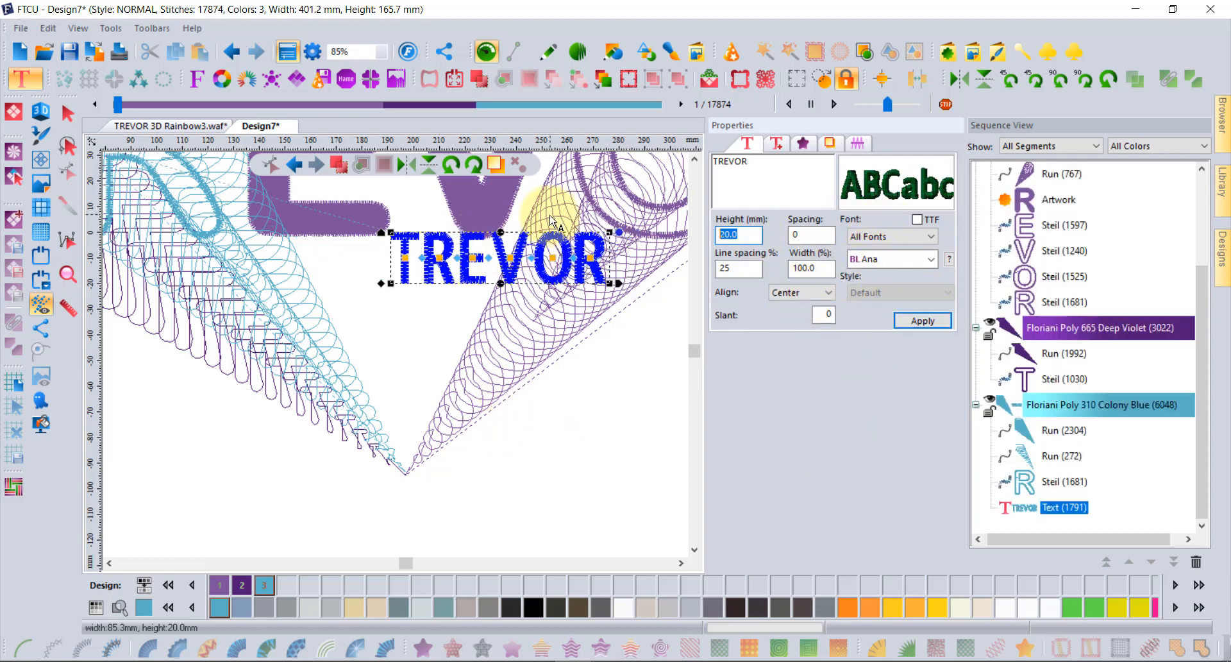
pyautogui.write('10')
pyautogui.click(919, 323)
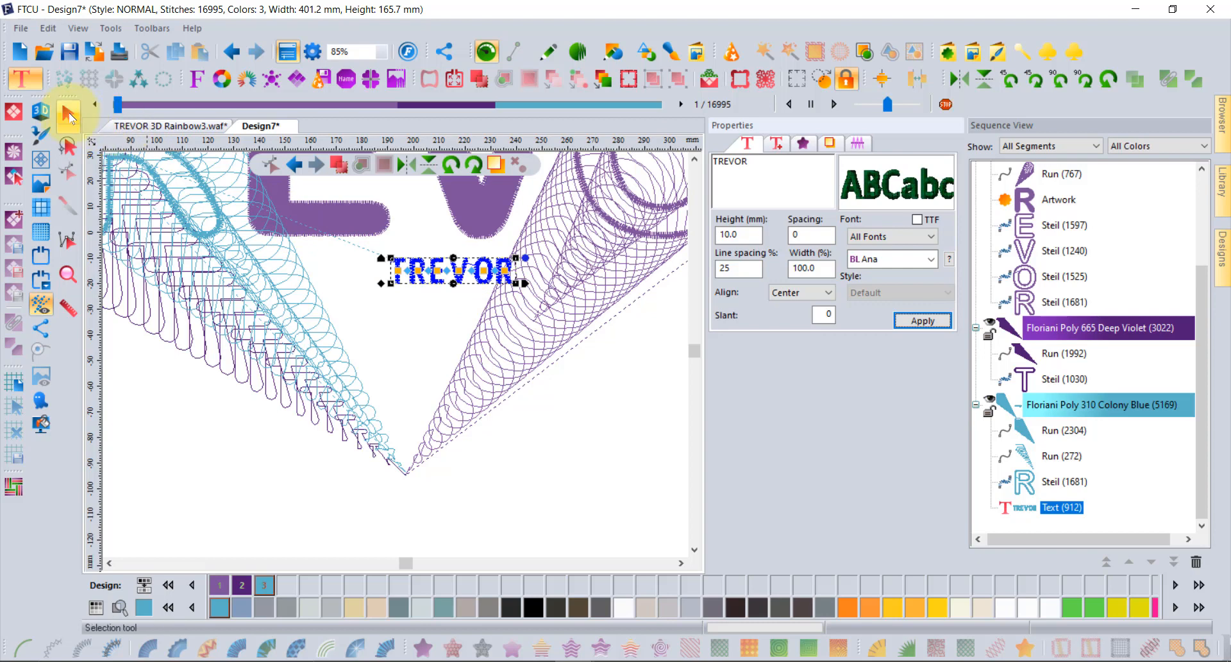
# Move the small TREVOR lettering over the point where the ripples converge, and deselect it
pyautogui.click(67, 113)
pyautogui.moveTo(463, 276); pyautogui.dragTo(410, 438)
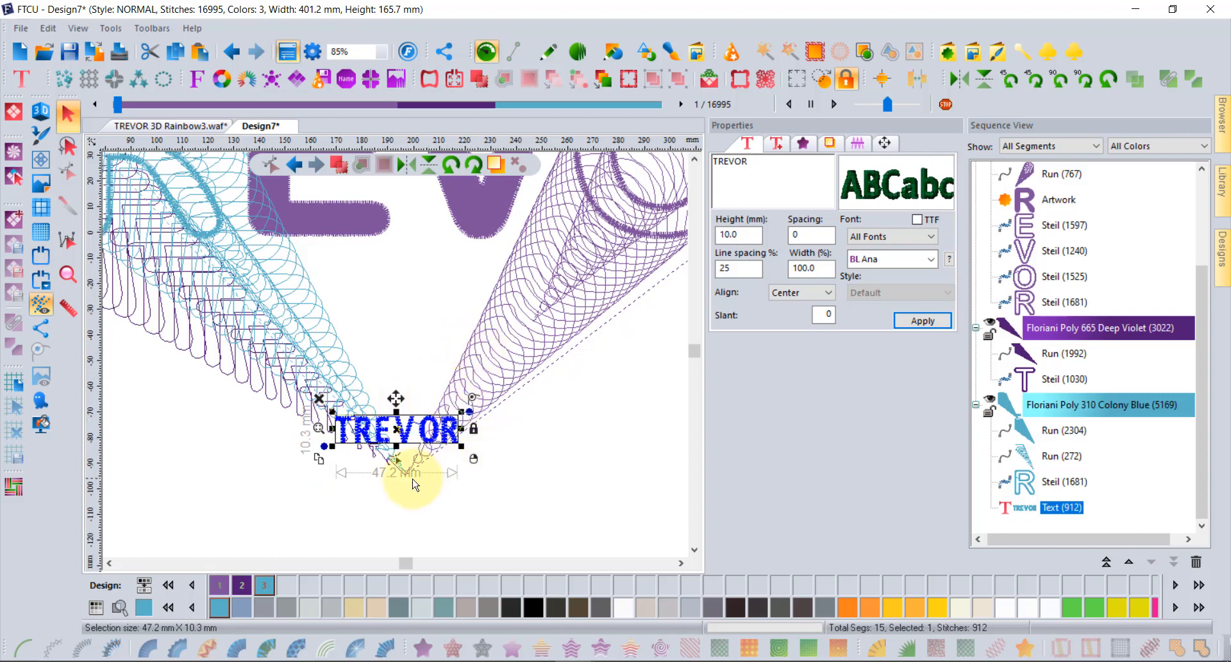
pyautogui.click(402, 511)
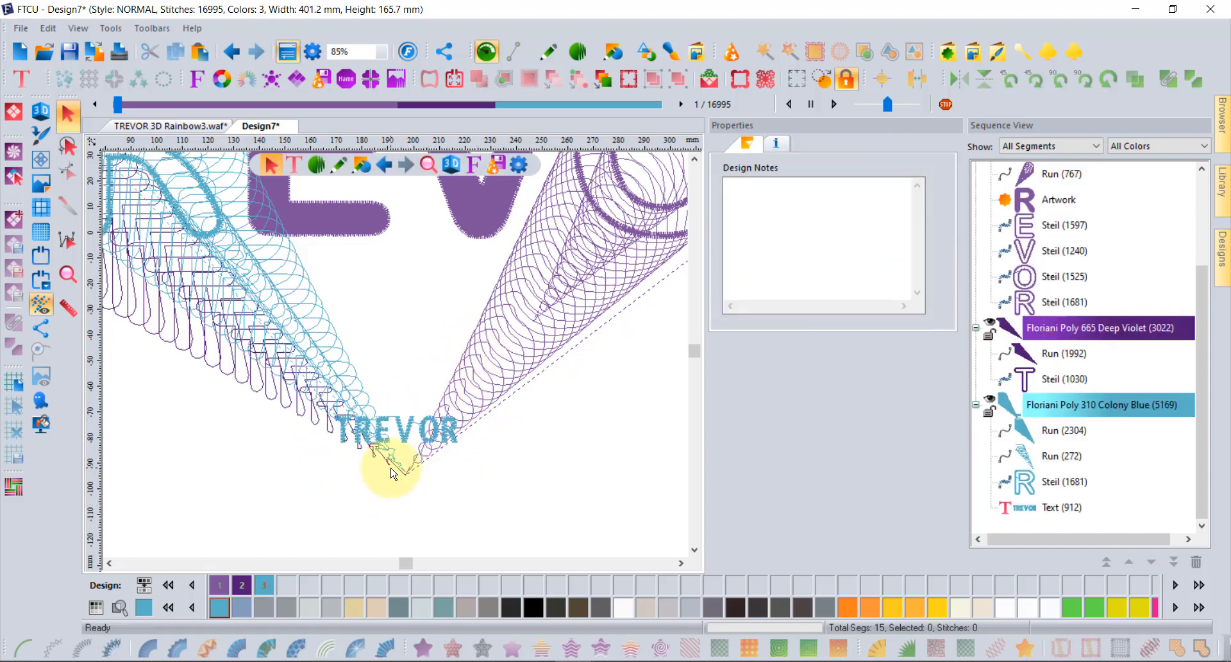
# Turn on the 3D stitch view and inspect how the small lettering sits over the ripple ends
pyautogui.scroll(3, 393, 473)
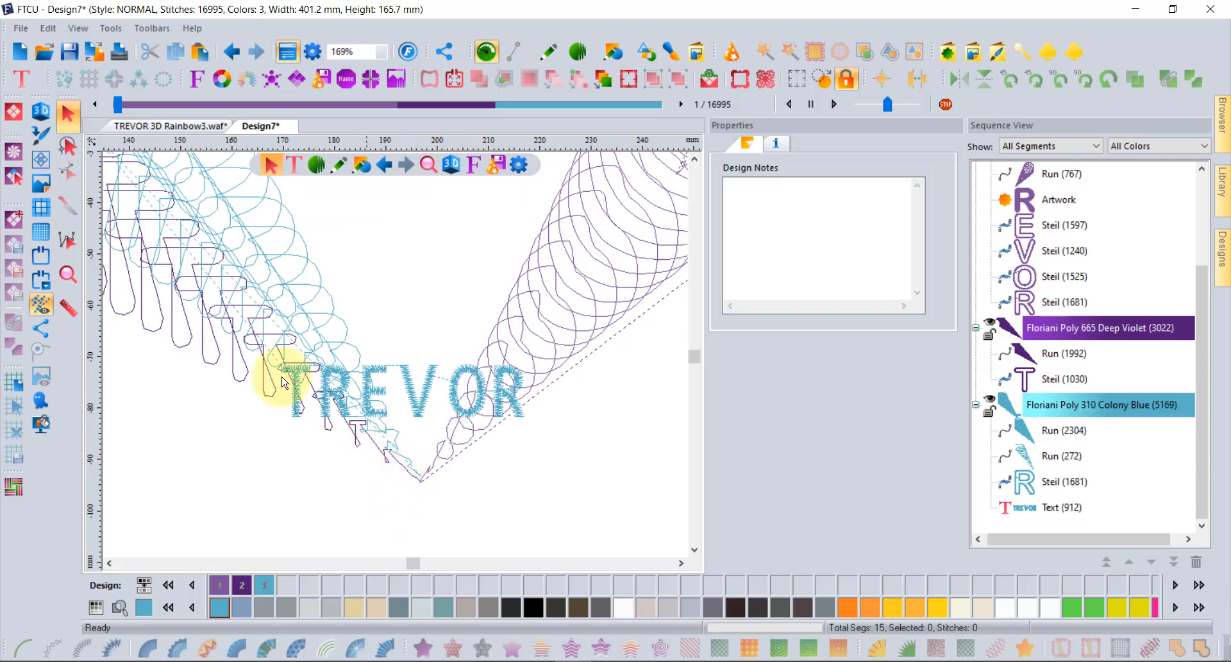
pyautogui.click(44, 119)
pyautogui.scroll(3, 399, 484)
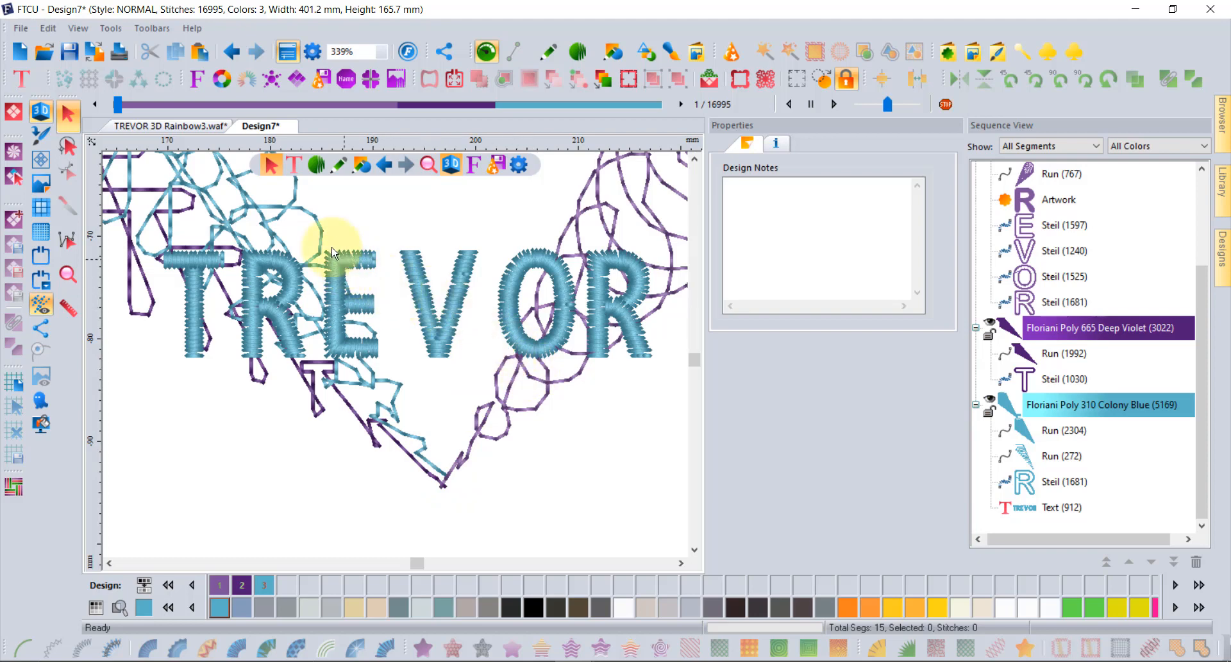
pyautogui.scroll(-2, 273, 214)
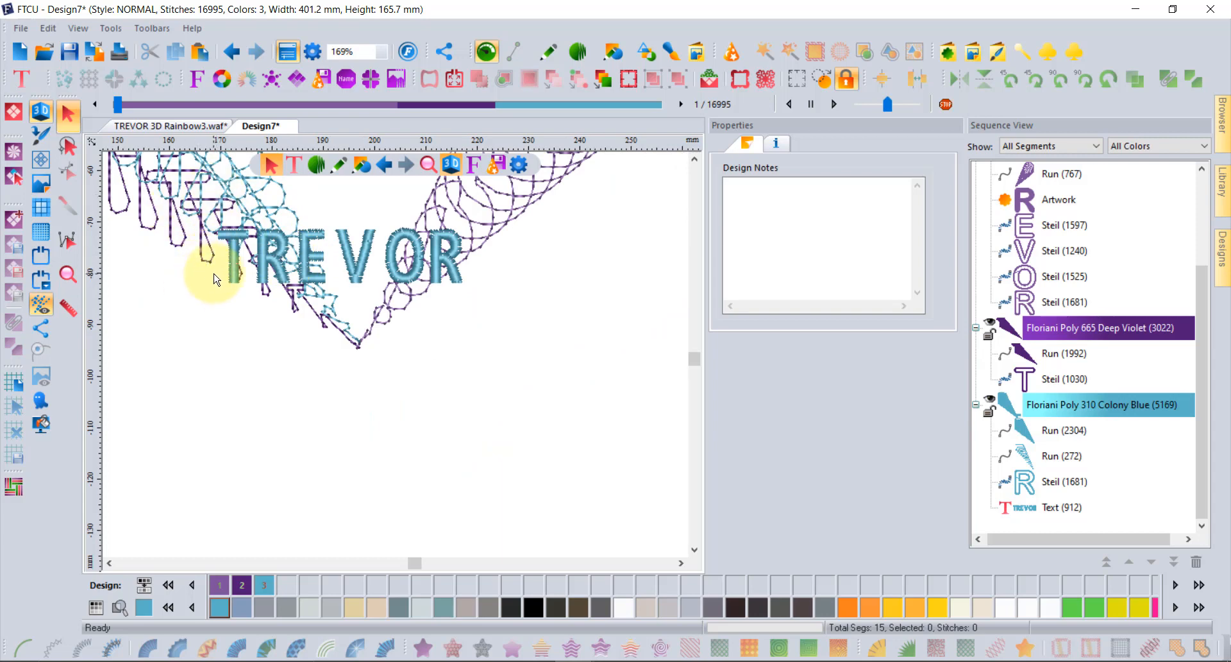
# Open the T's ripple for stitch editing and delete four stitches from the small T shape just below the lettering
pyautogui.click(182, 234)
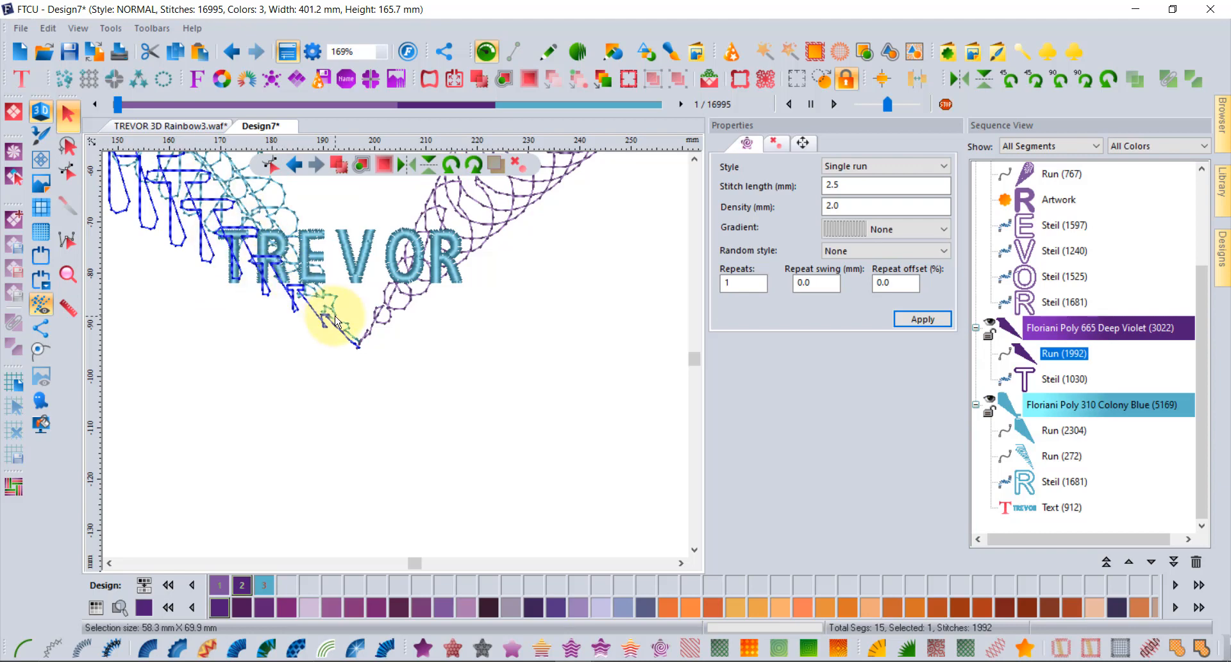
pyautogui.click(67, 240)
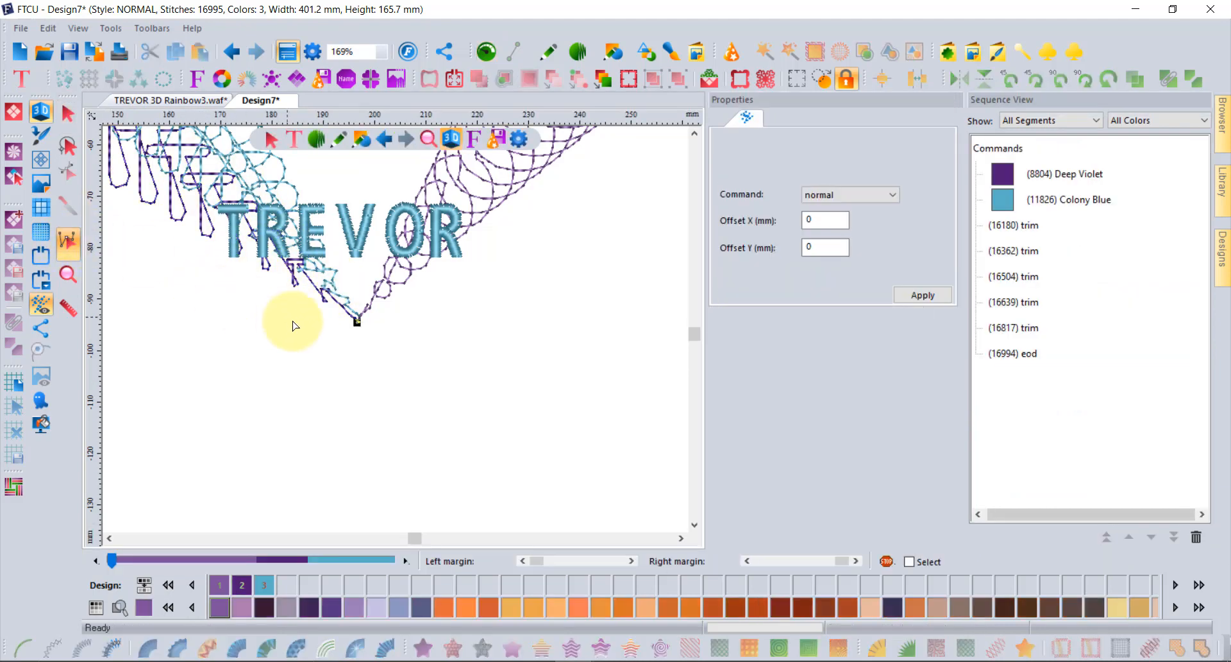
pyautogui.click(293, 287)
pyautogui.scroll(4, 305, 267)
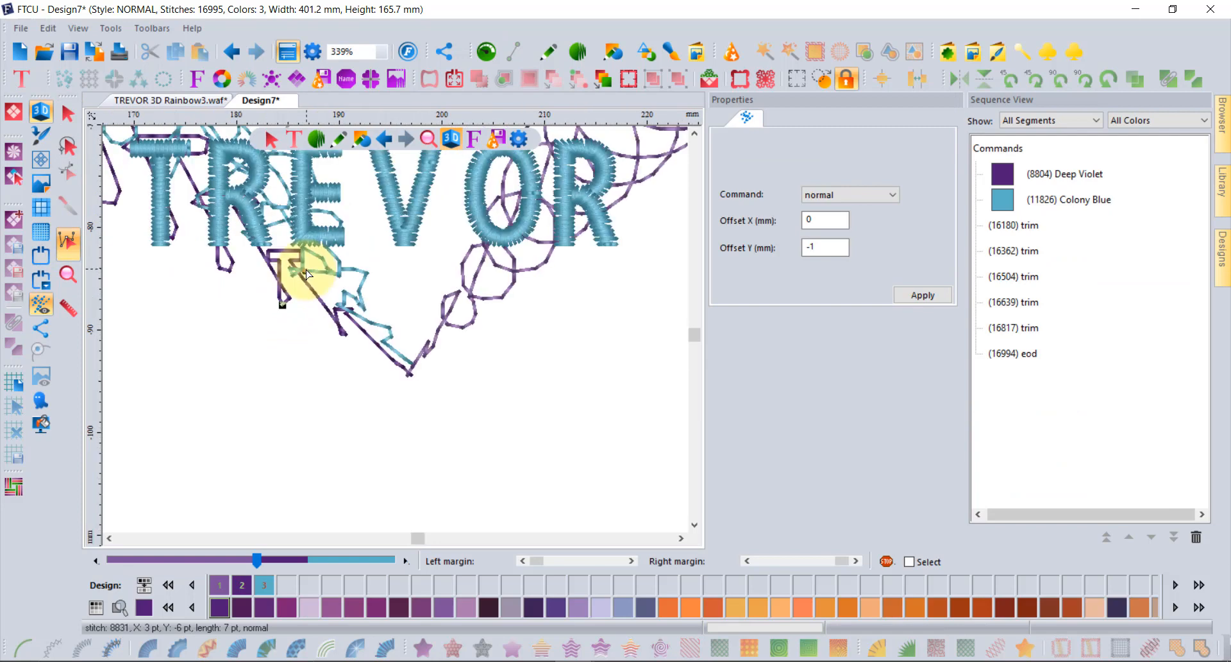
pyautogui.press('Delete')
pyautogui.press('Delete')
pyautogui.press('Delete')
pyautogui.press('Delete')
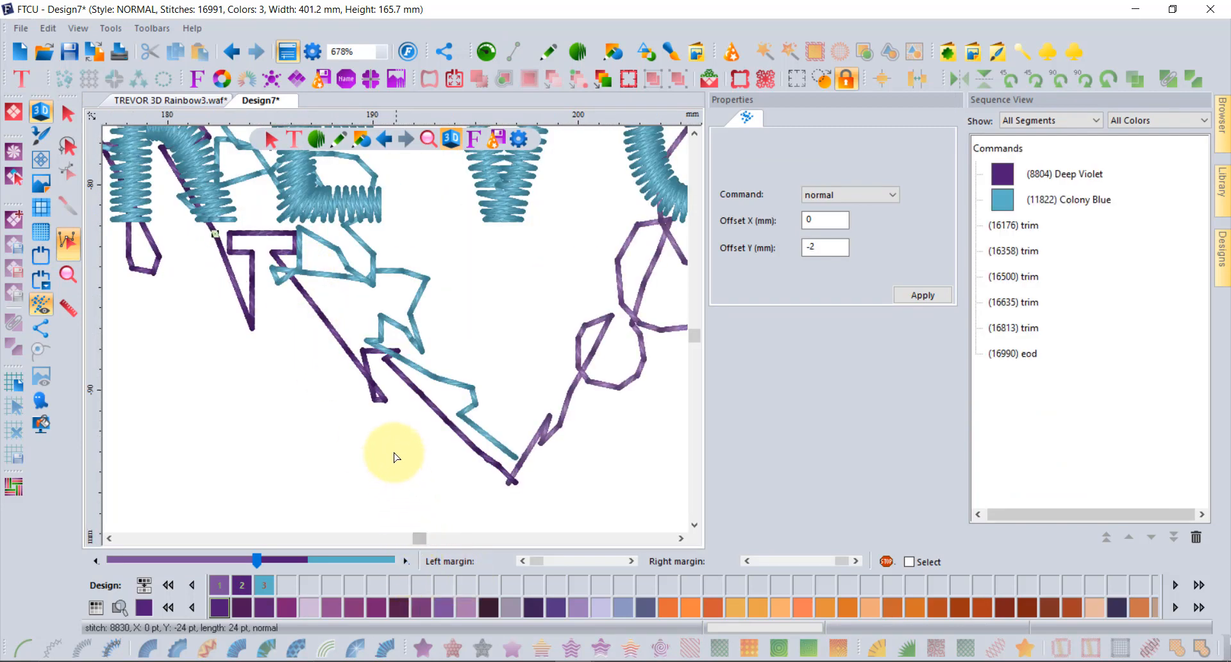
# Delete the T ripple's stitches one by one from its converging tip back to beneath the small lettering
pyautogui.click(482, 509)
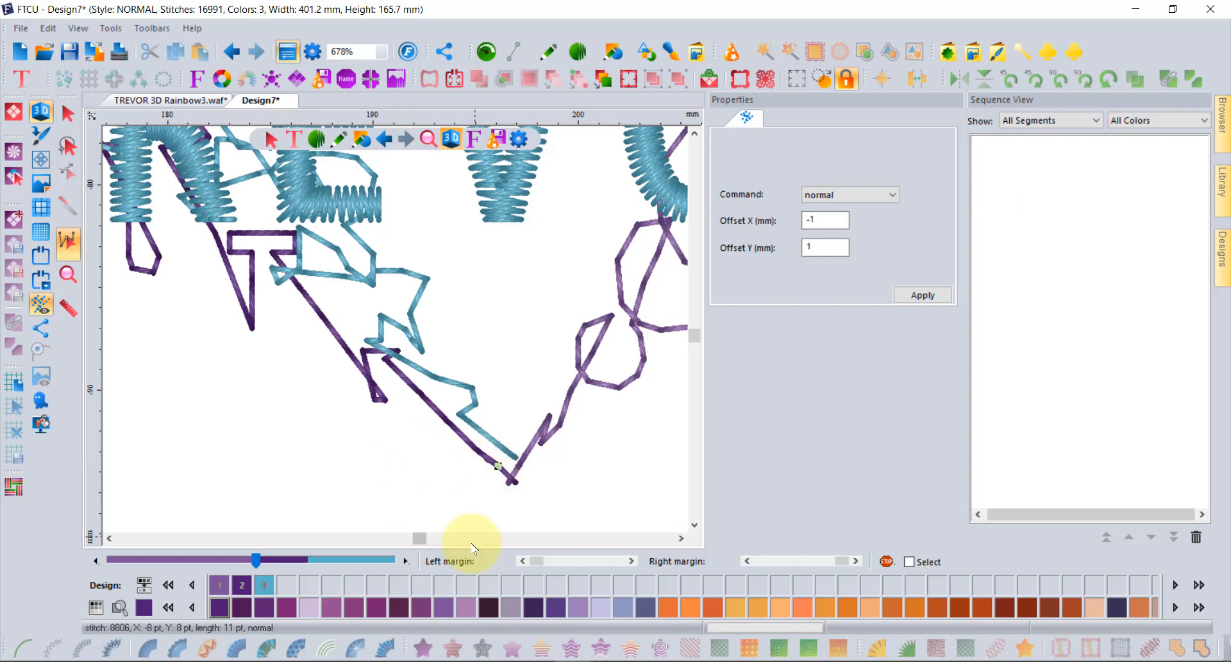
pyautogui.press('Delete')
pyautogui.press('Delete')
pyautogui.press('Delete')
pyautogui.press('Delete')
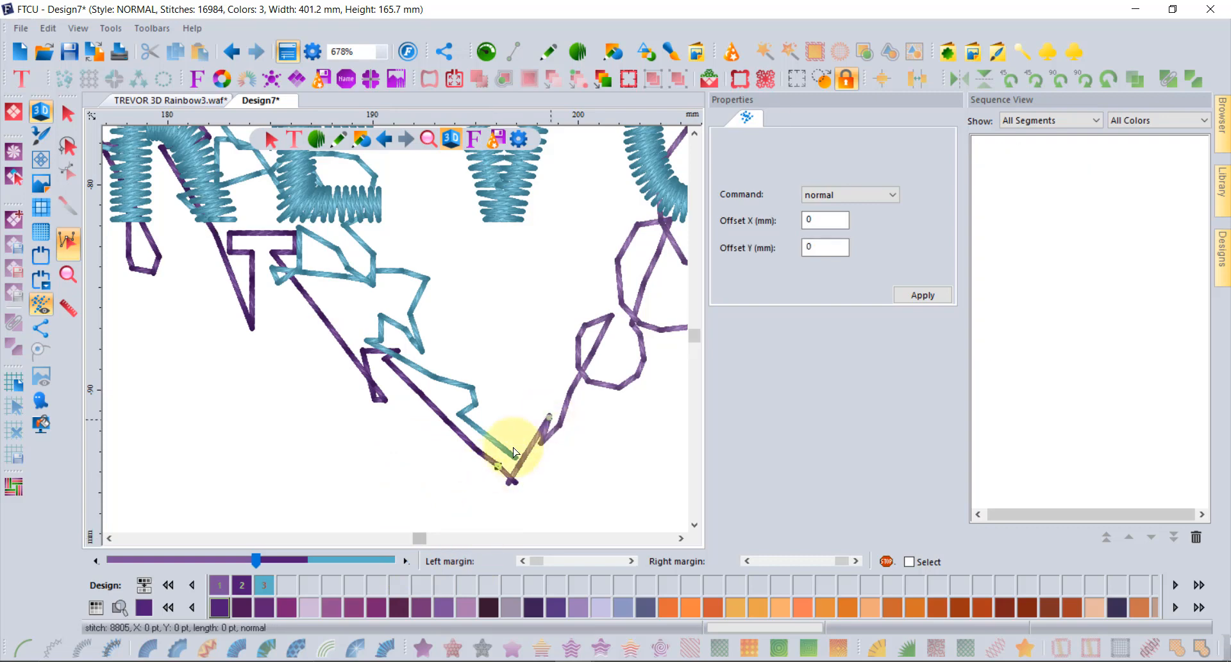
pyautogui.press('Delete')
pyautogui.press('Delete')
pyautogui.press('Delete')
pyautogui.press('Delete')
pyautogui.press('Delete')
pyautogui.press('Delete')
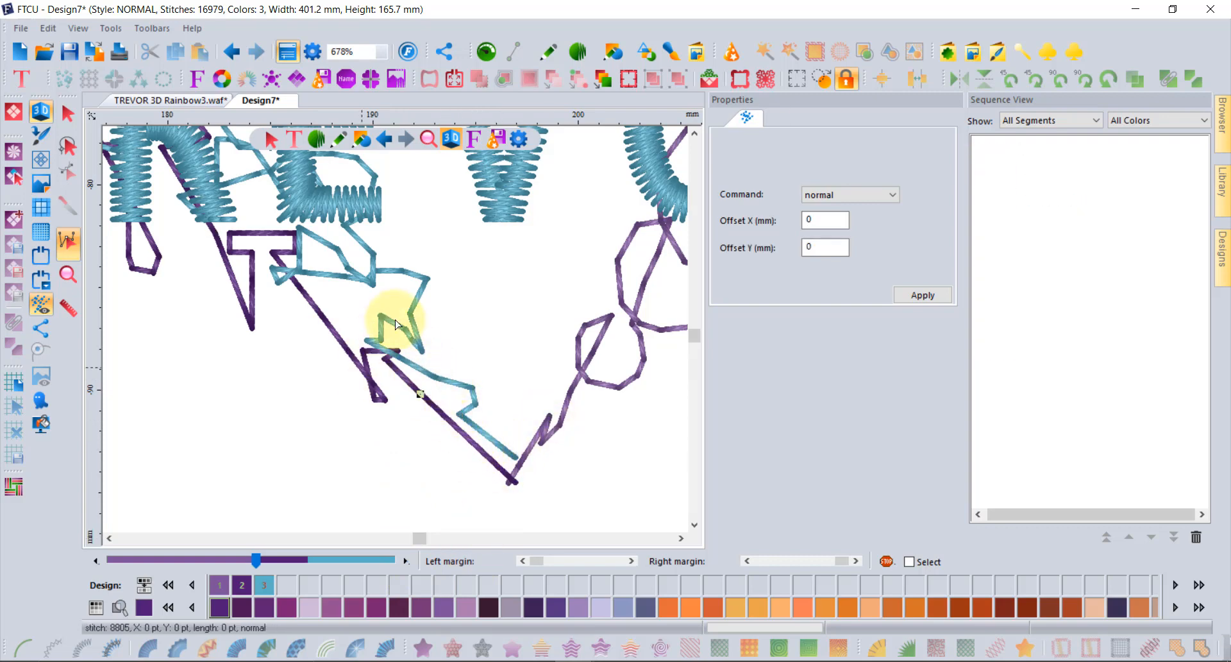
pyautogui.press('Delete')
pyautogui.press('Delete')
pyautogui.press('Delete')
pyautogui.press('Delete')
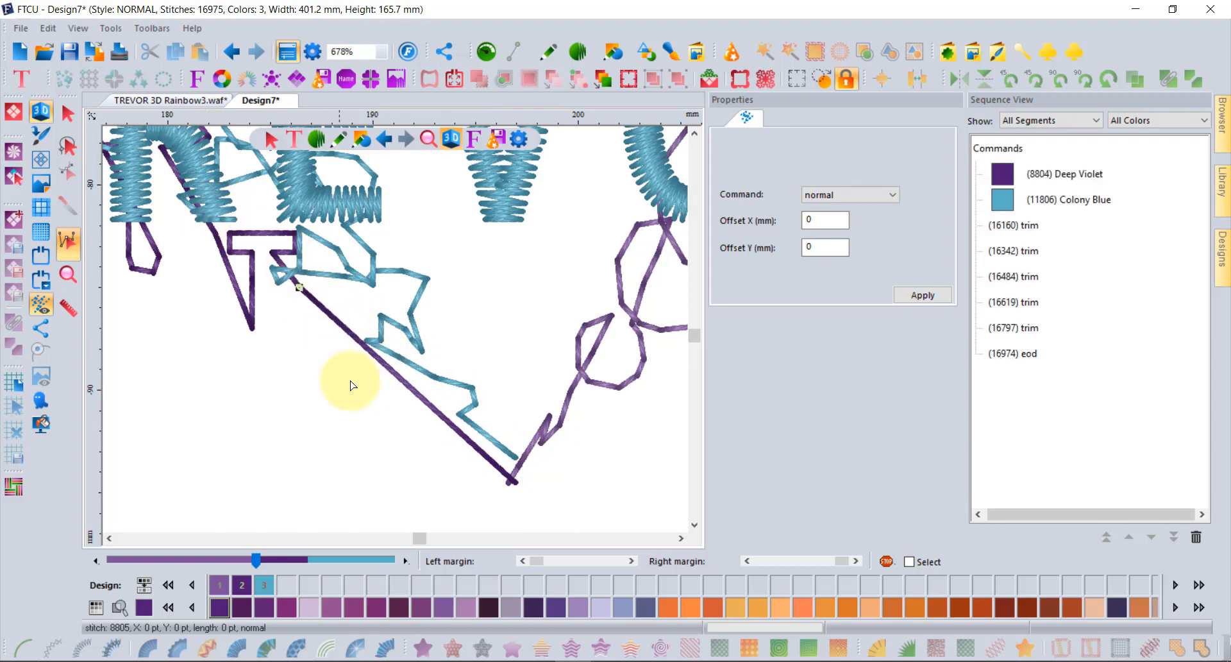
pyautogui.press('Delete')
pyautogui.press('Delete')
pyautogui.press('Delete')
pyautogui.press('Delete')
pyautogui.press('Delete')
pyautogui.press('Delete')
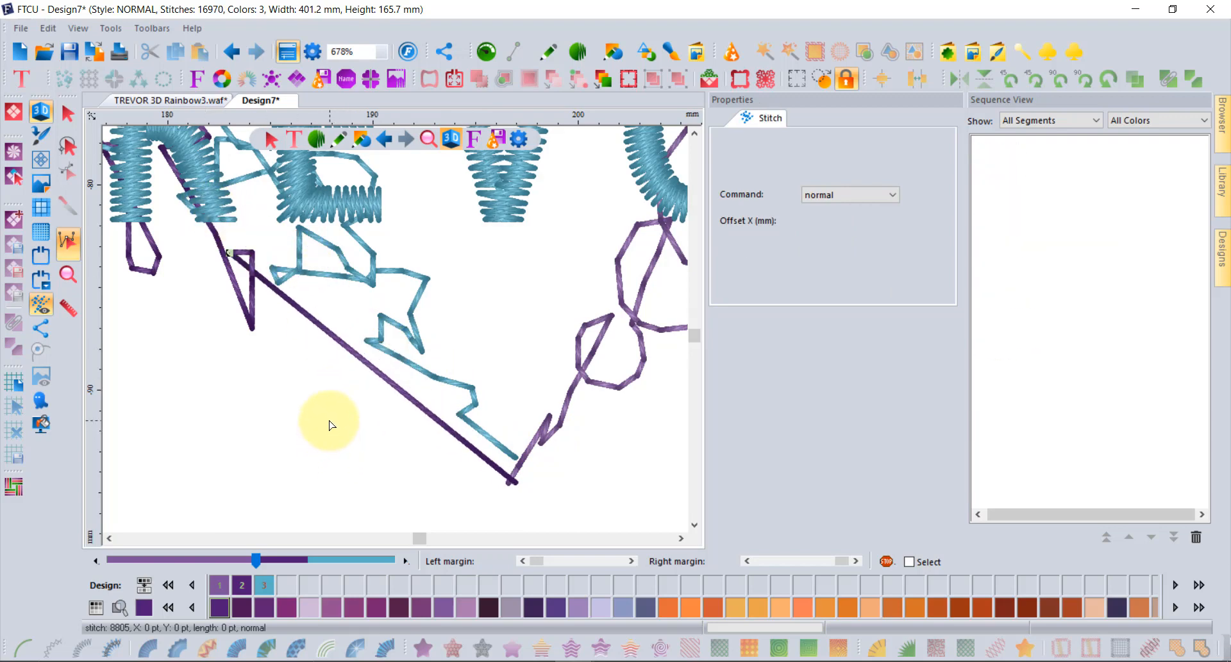
pyautogui.press('Delete')
pyautogui.press('Delete')
pyautogui.press('Delete')
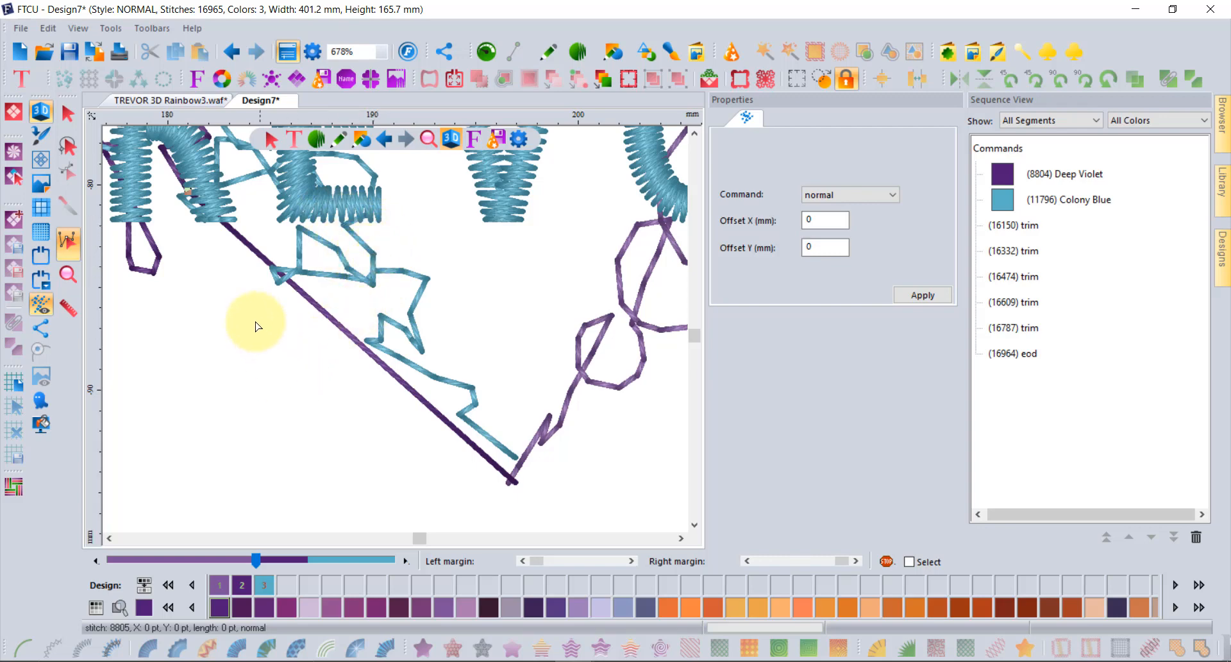
# Move a stitch point of the first R's blue ripple, near the tip, slightly up and outward
pyautogui.click(76, 236)
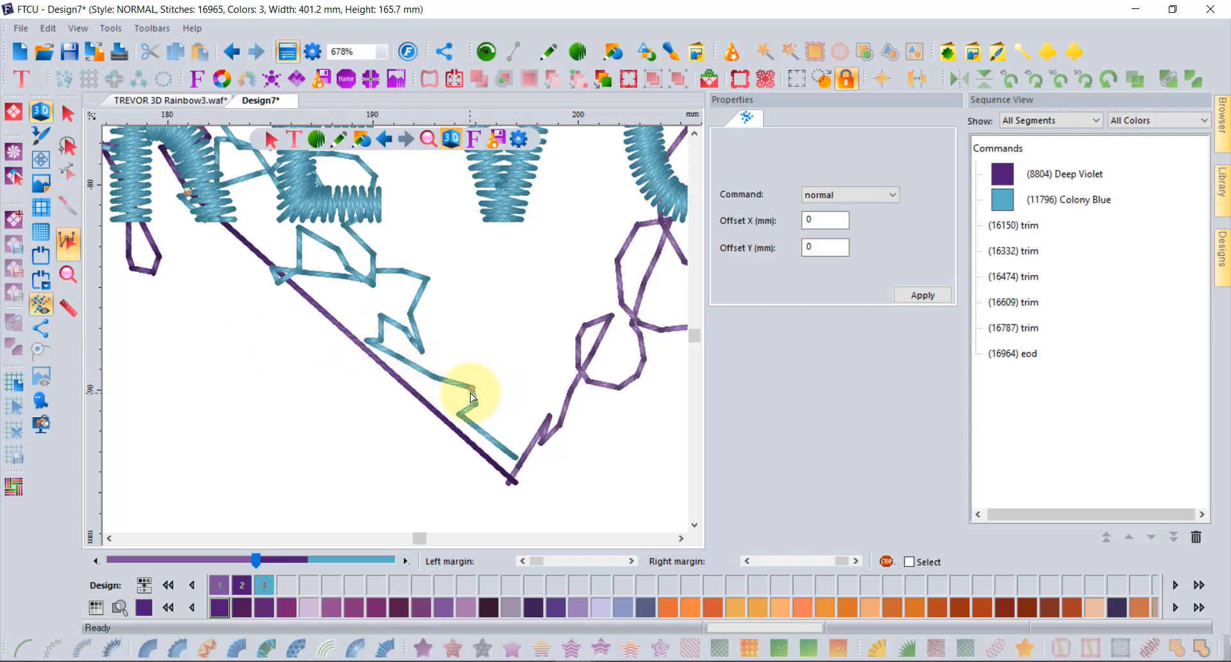
pyautogui.moveTo(471, 390); pyautogui.dragTo(485, 360)
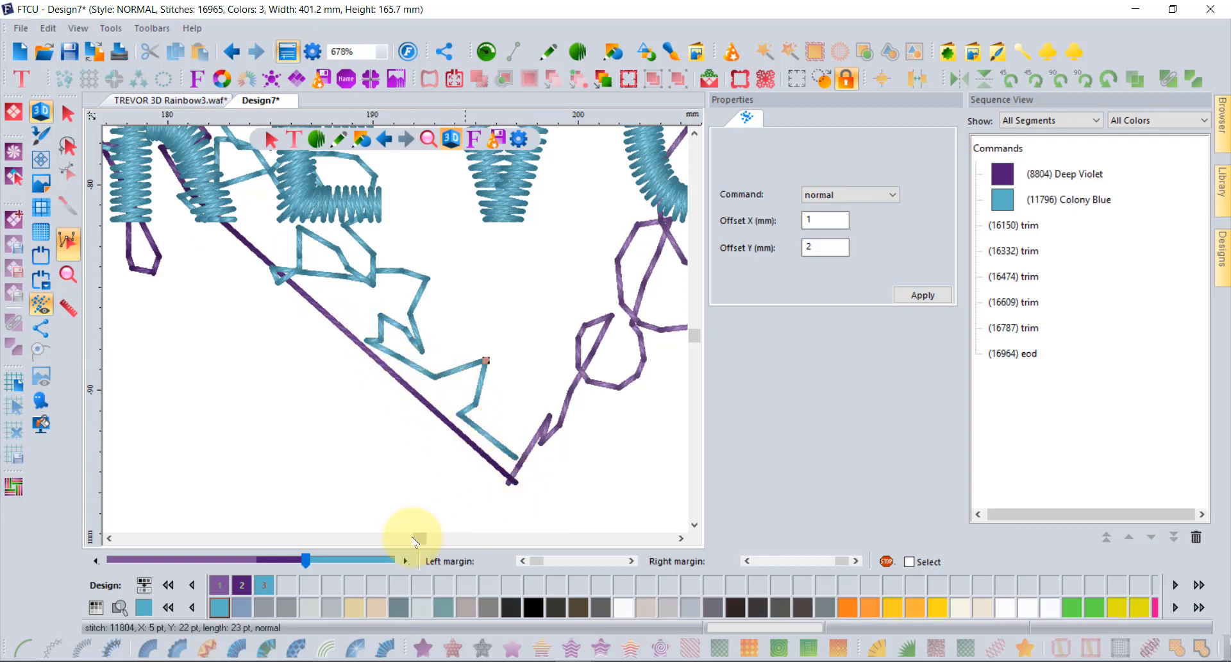
# Step through the T ripple's first stitches at the tip and delete the one that creates the long connecting line
pyautogui.click(517, 486)
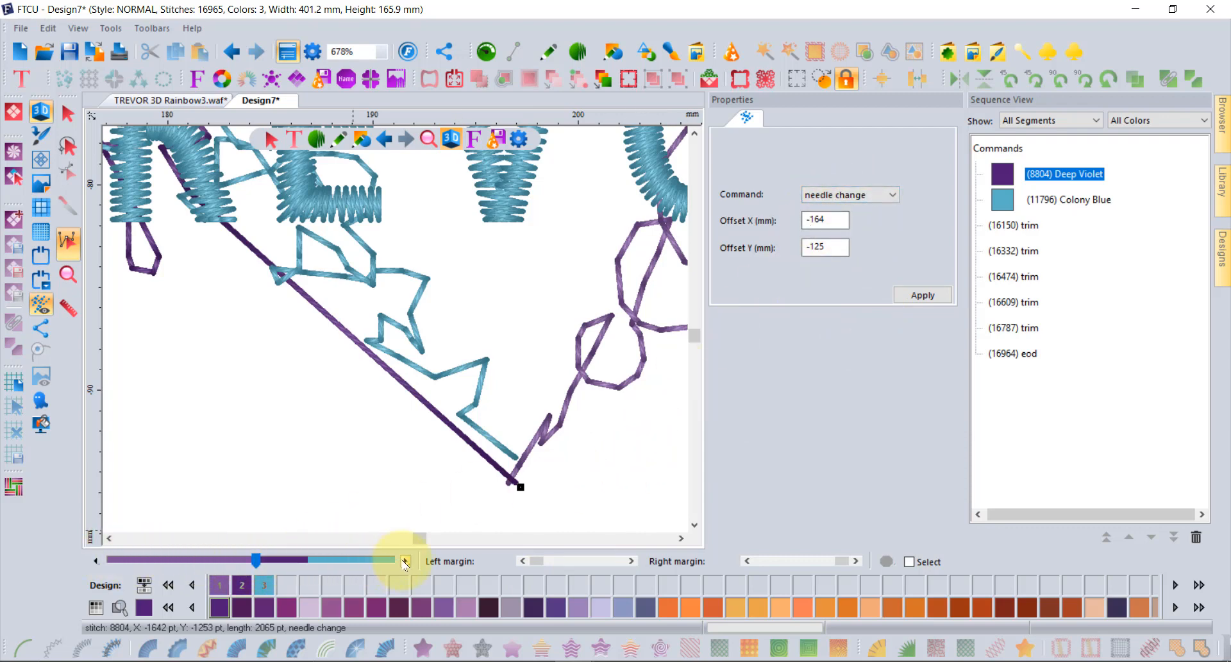
pyautogui.click(404, 562)
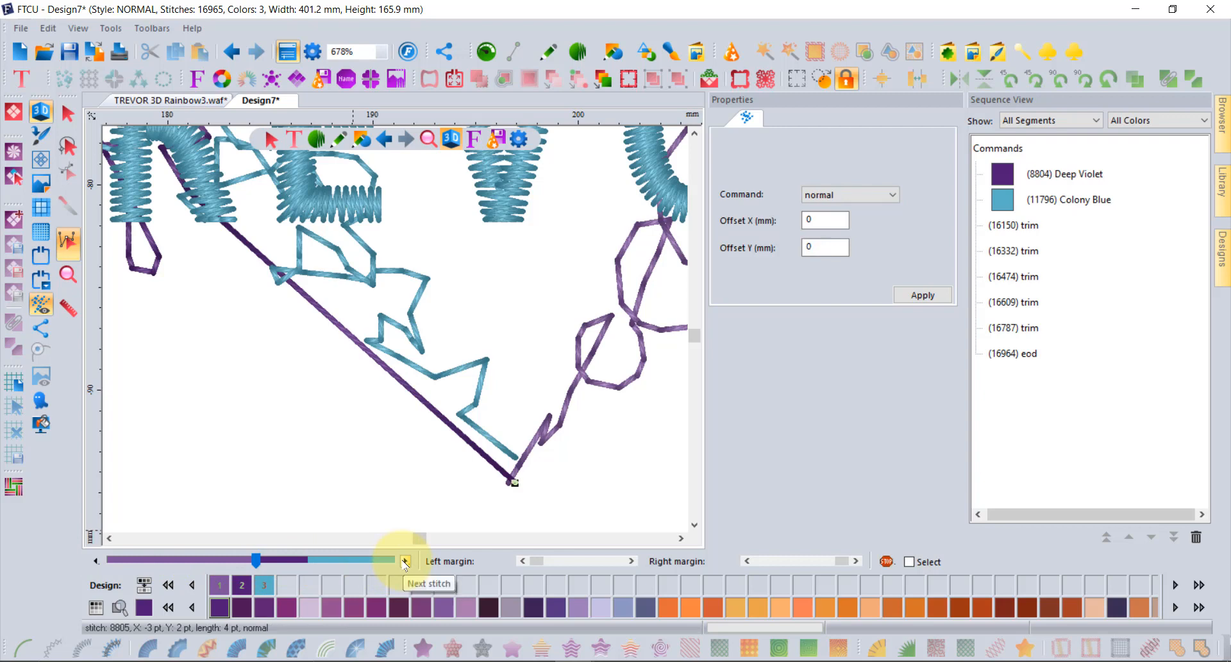
pyautogui.click(404, 562)
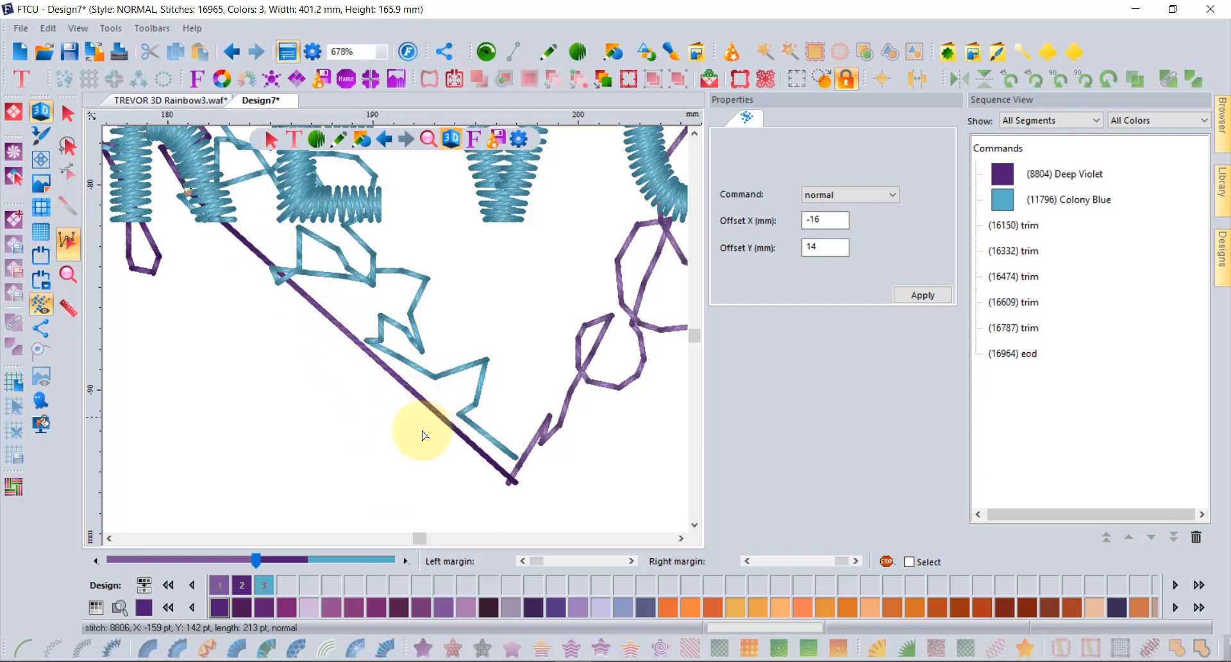
pyautogui.click(95, 561)
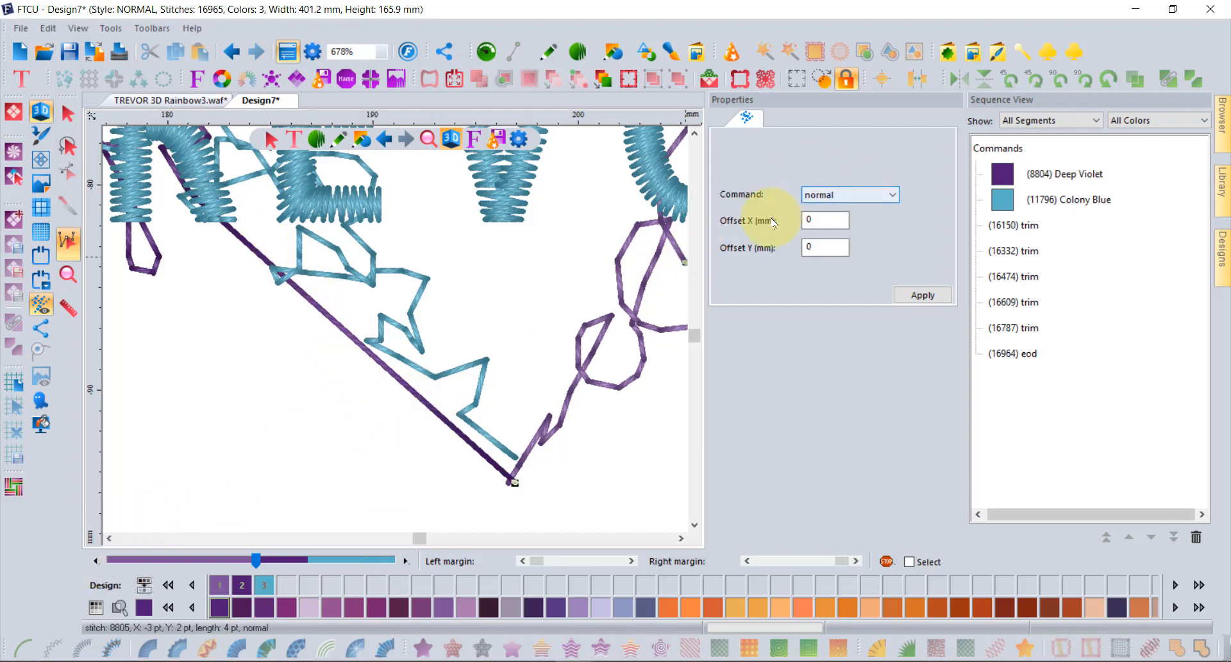
pyautogui.press('Delete')
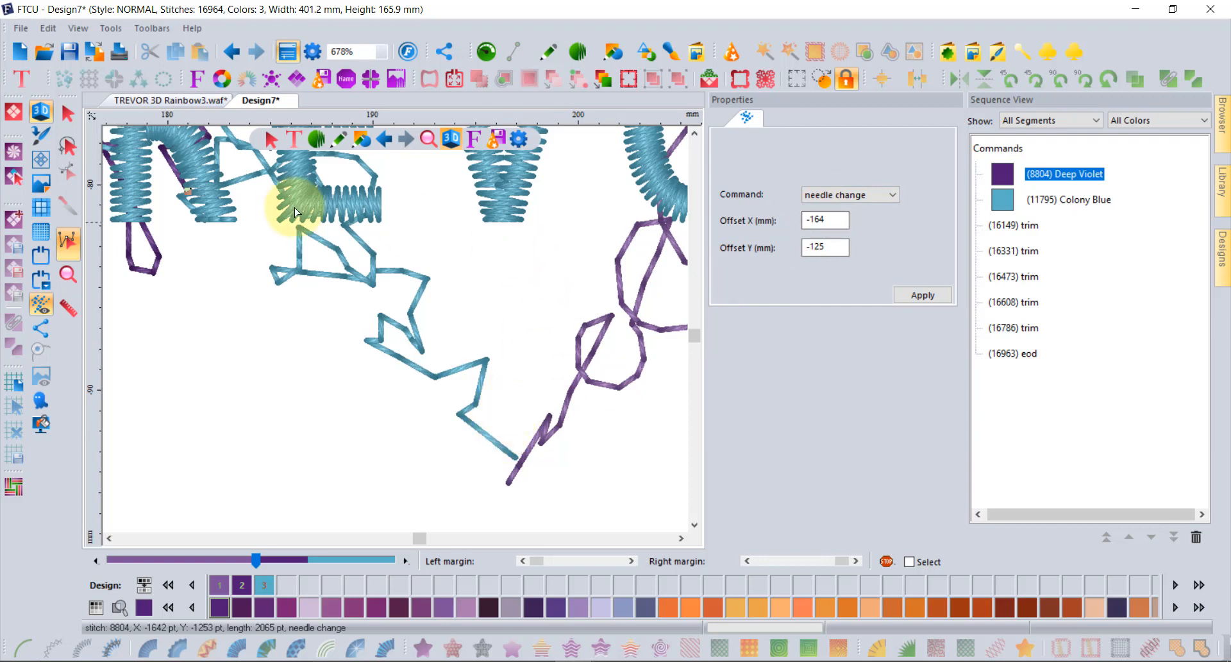
# Delete the first R's blue ripple stitches one by one from its first stitch at the tip back beneath the small E
pyautogui.click(435, 384)
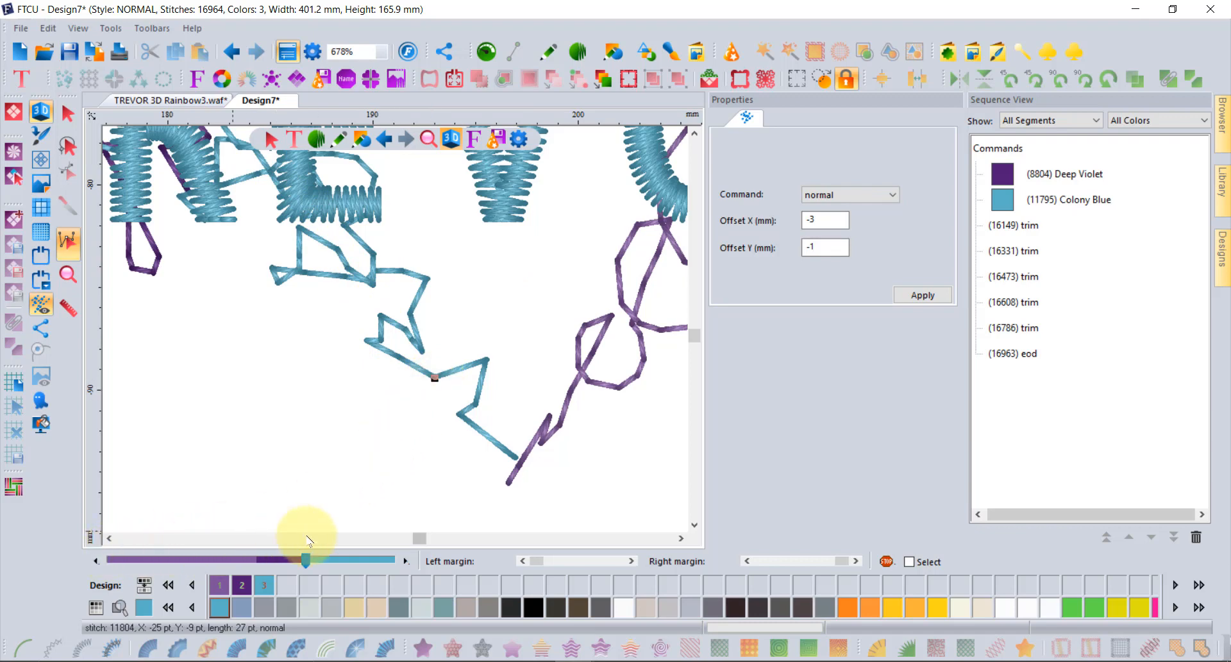
pyautogui.click(95, 561)
pyautogui.click(97, 561)
pyautogui.click(96, 562)
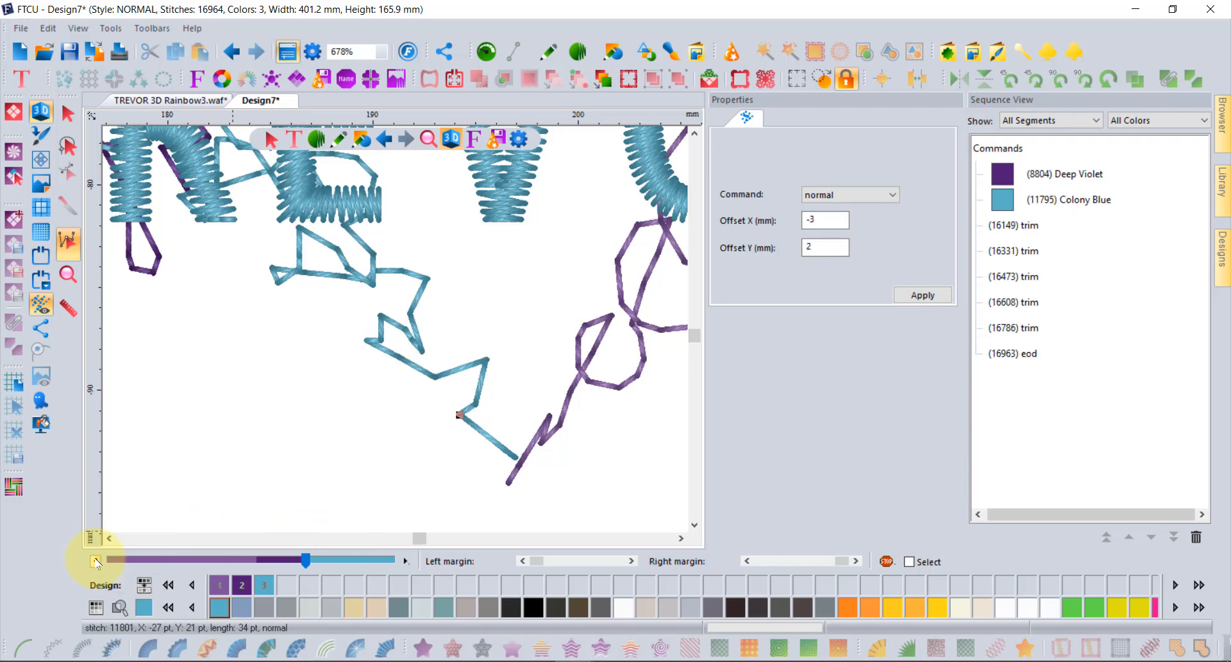
pyautogui.click(97, 562)
pyautogui.click(96, 562)
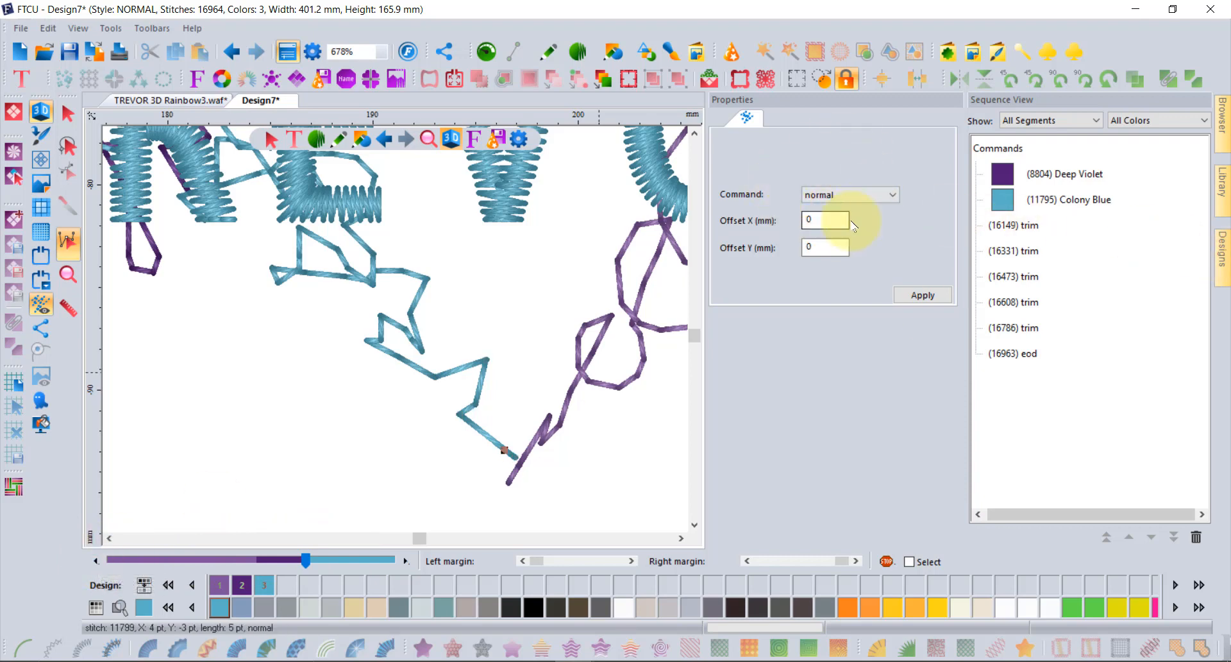
pyautogui.click(96, 561)
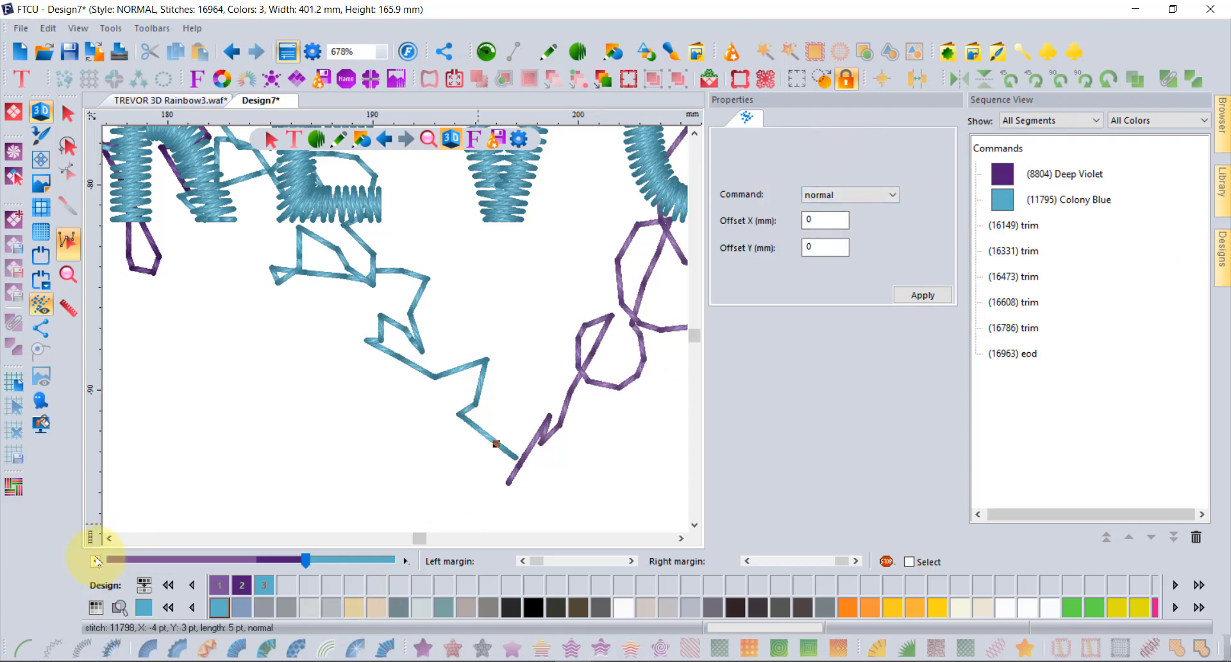
pyautogui.click(96, 560)
pyautogui.click(96, 562)
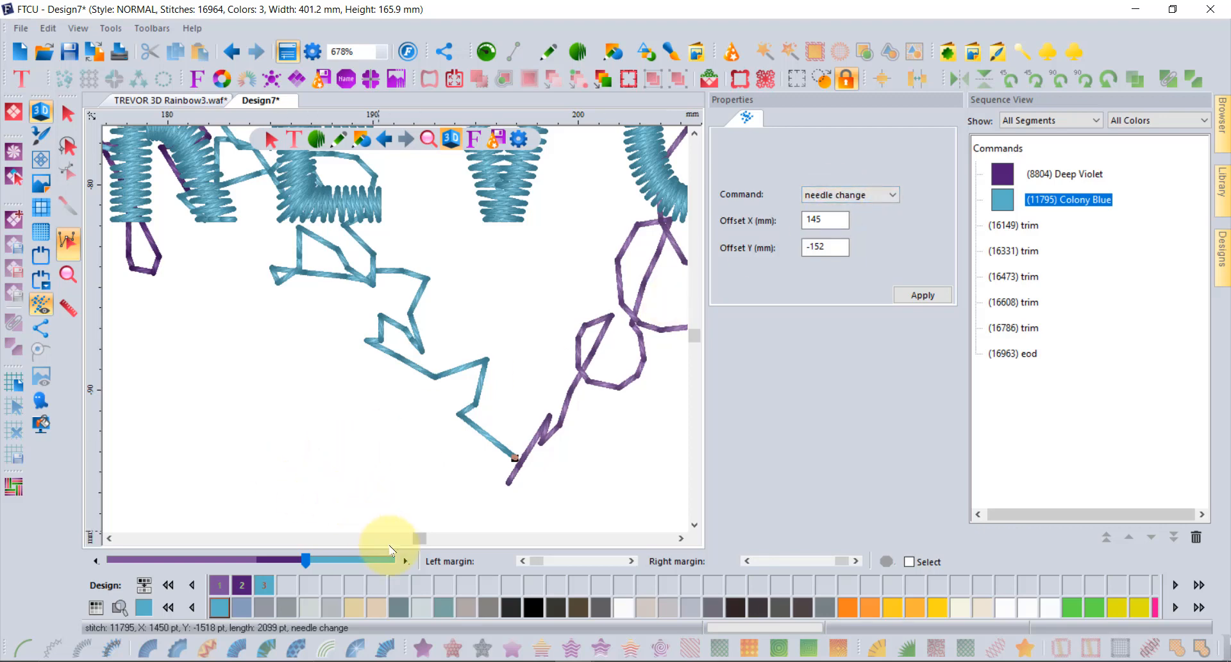
pyautogui.click(406, 562)
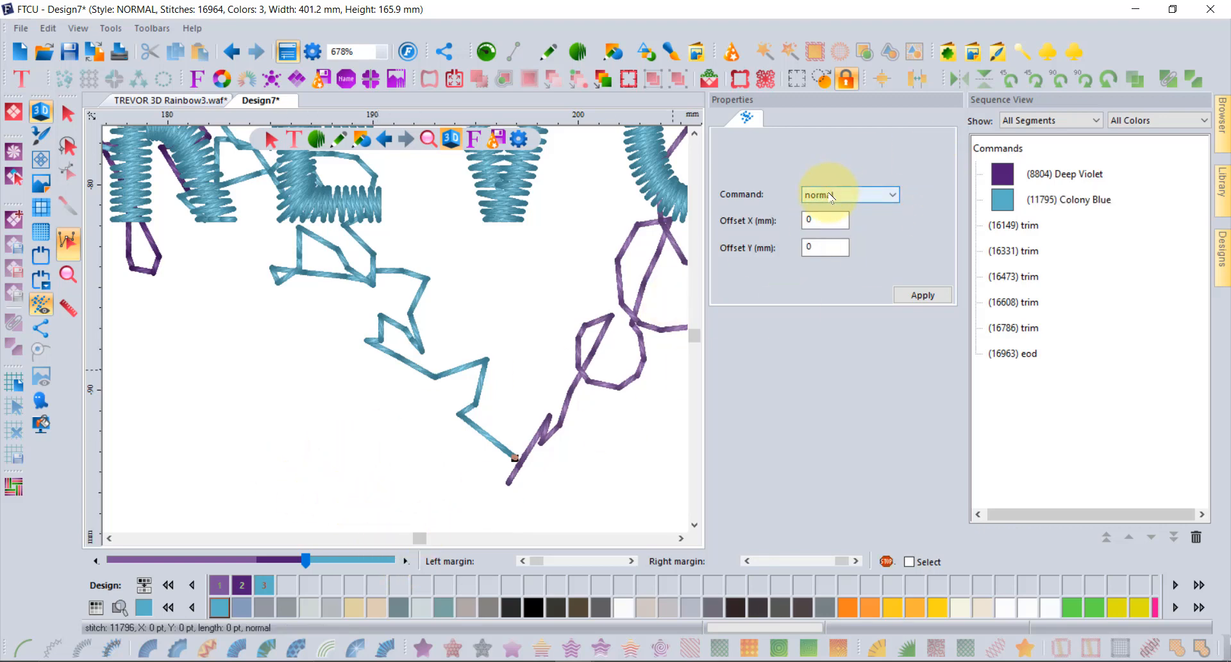
pyautogui.press('Delete')
pyautogui.press('Delete')
pyautogui.press('Delete')
pyautogui.press('Delete')
pyautogui.press('Delete')
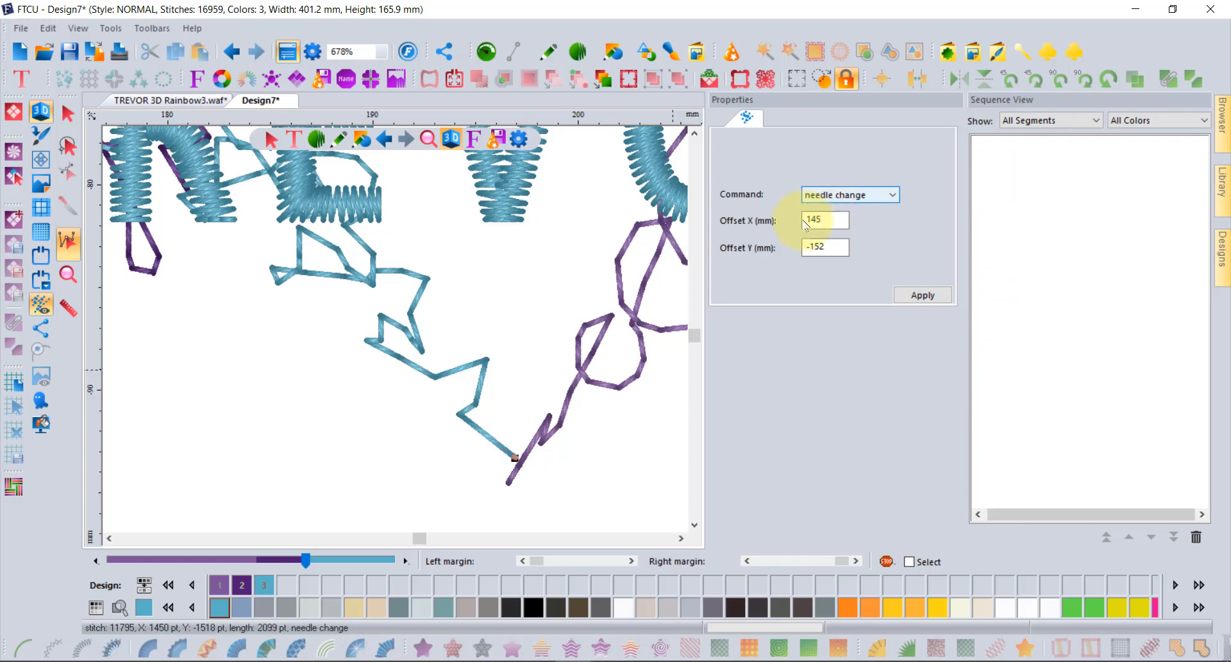
pyautogui.press('Delete')
pyautogui.press('Delete')
pyautogui.press('Delete')
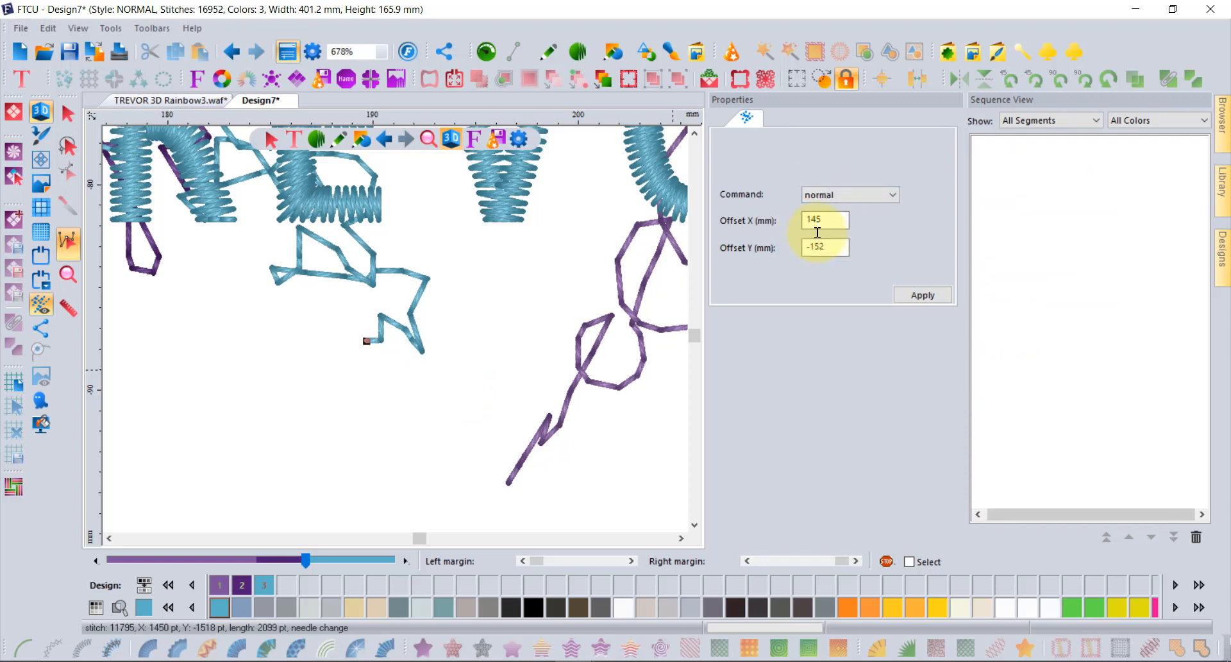
pyautogui.press('Delete')
pyautogui.press('Delete')
pyautogui.press('Delete')
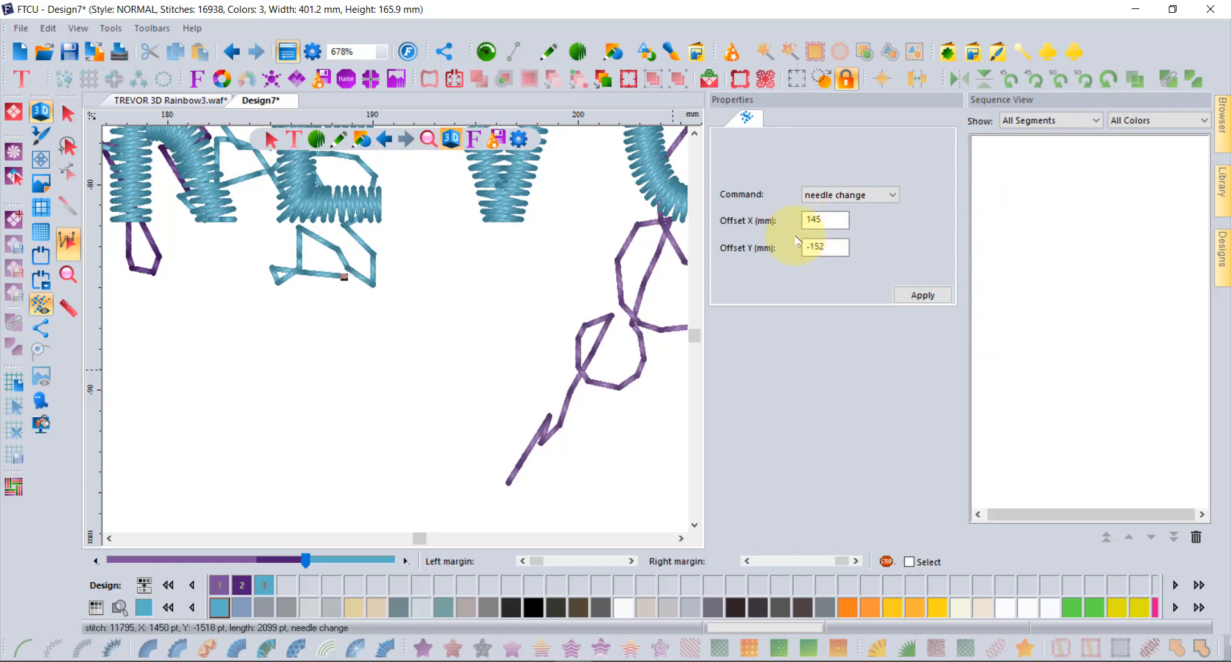
pyautogui.press('Delete')
pyautogui.press('Delete')
pyautogui.press('Delete')
pyautogui.press('Delete')
pyautogui.press('Delete')
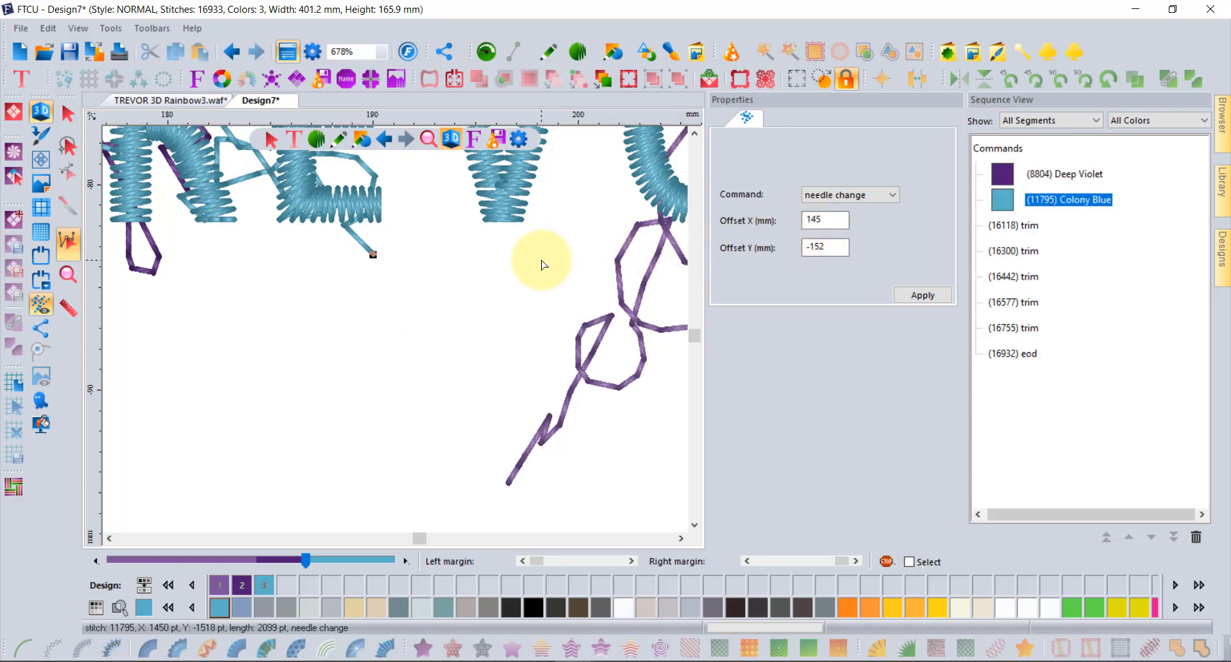
pyautogui.press('Delete')
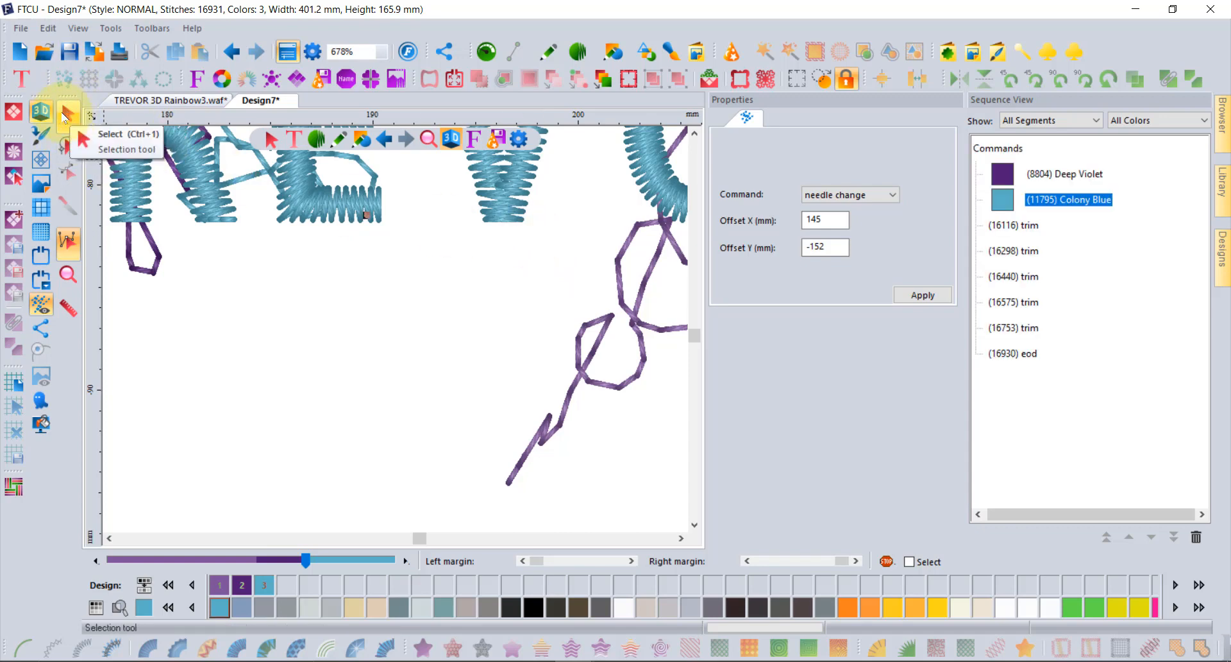
# Delete four stitches from the T's purple ripple loop that sticks out below the small R
pyautogui.scroll(-1, 189, 317)
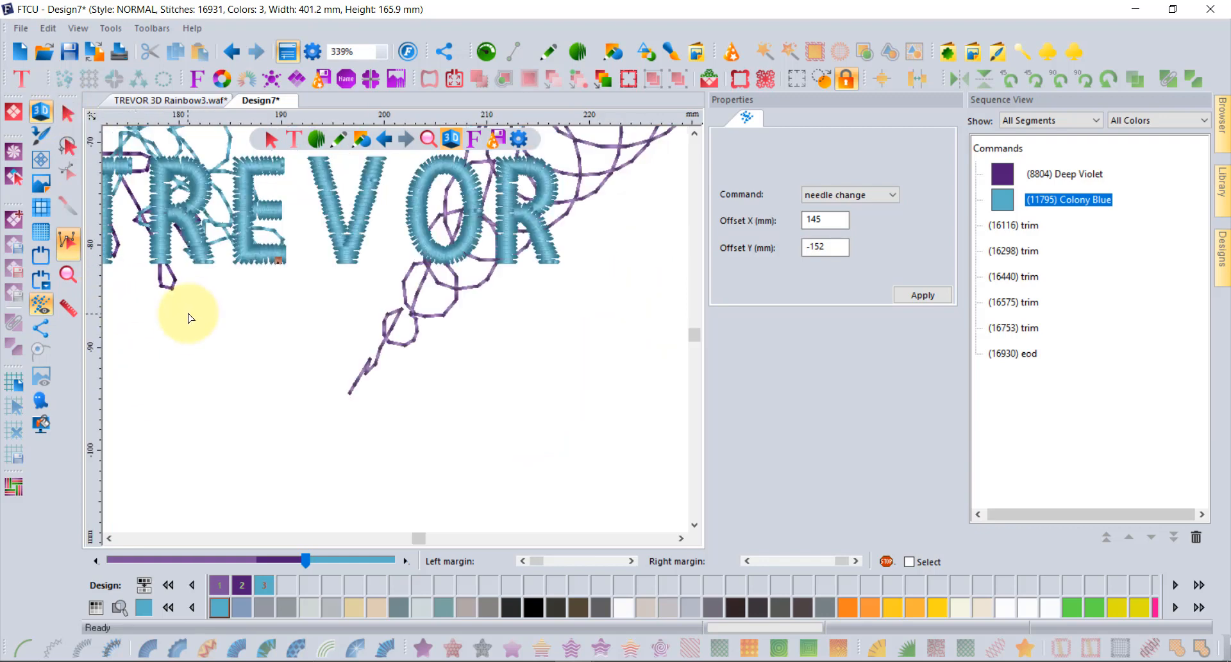
pyautogui.scroll(-1, 190, 317)
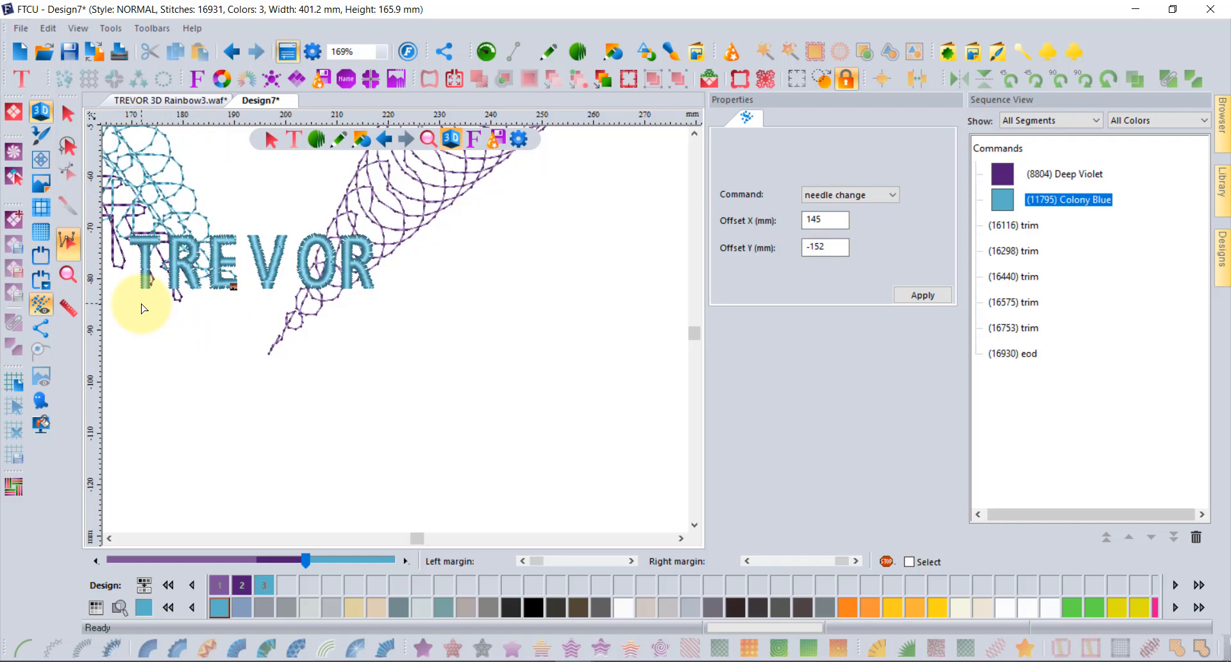
pyautogui.scroll(1, 142, 308)
pyautogui.scroll(1, 207, 320)
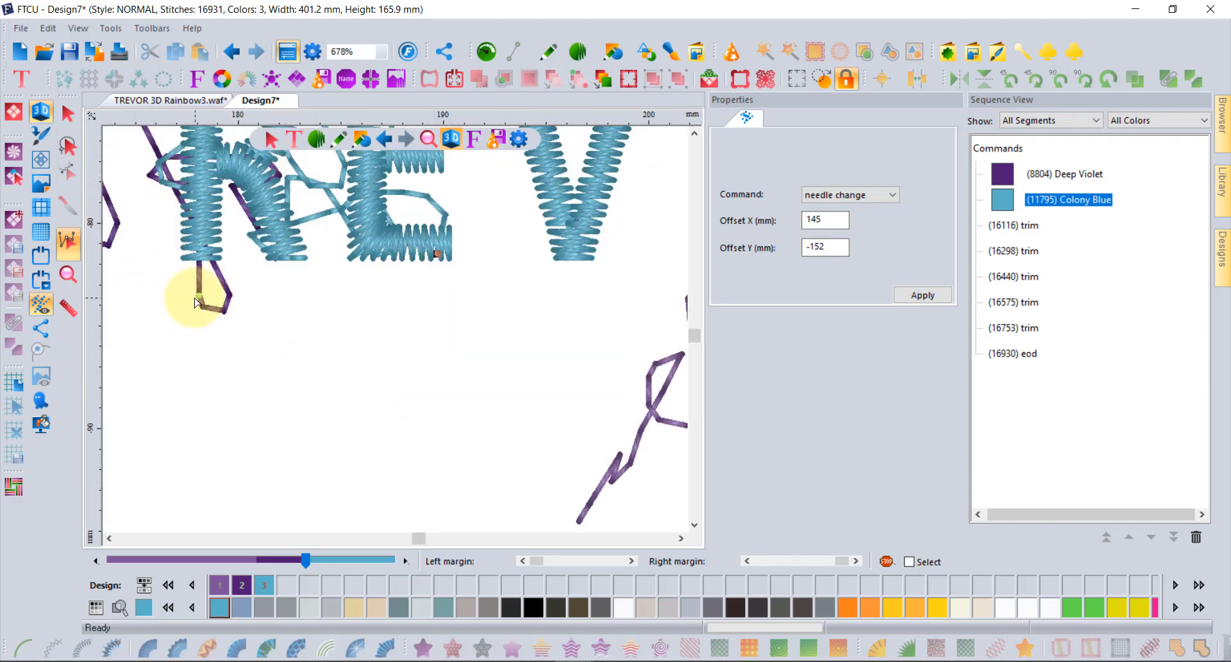
pyautogui.click(200, 300)
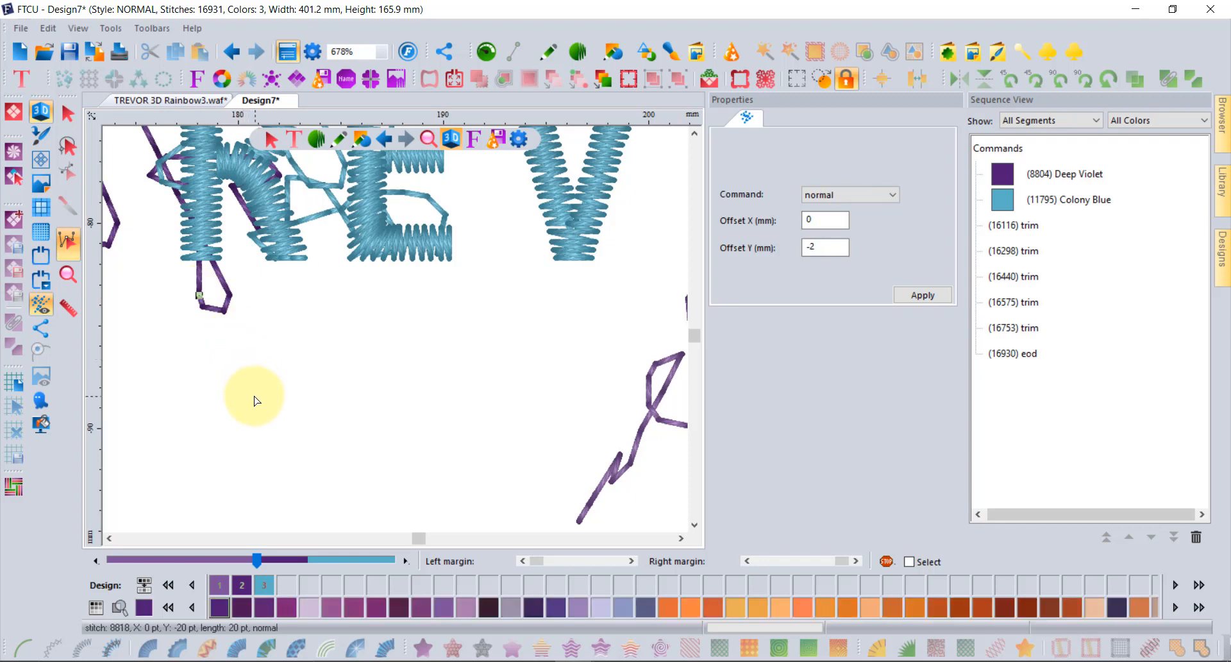
pyautogui.press('Delete')
pyautogui.press('Delete')
pyautogui.press('Delete')
pyautogui.press('Delete')
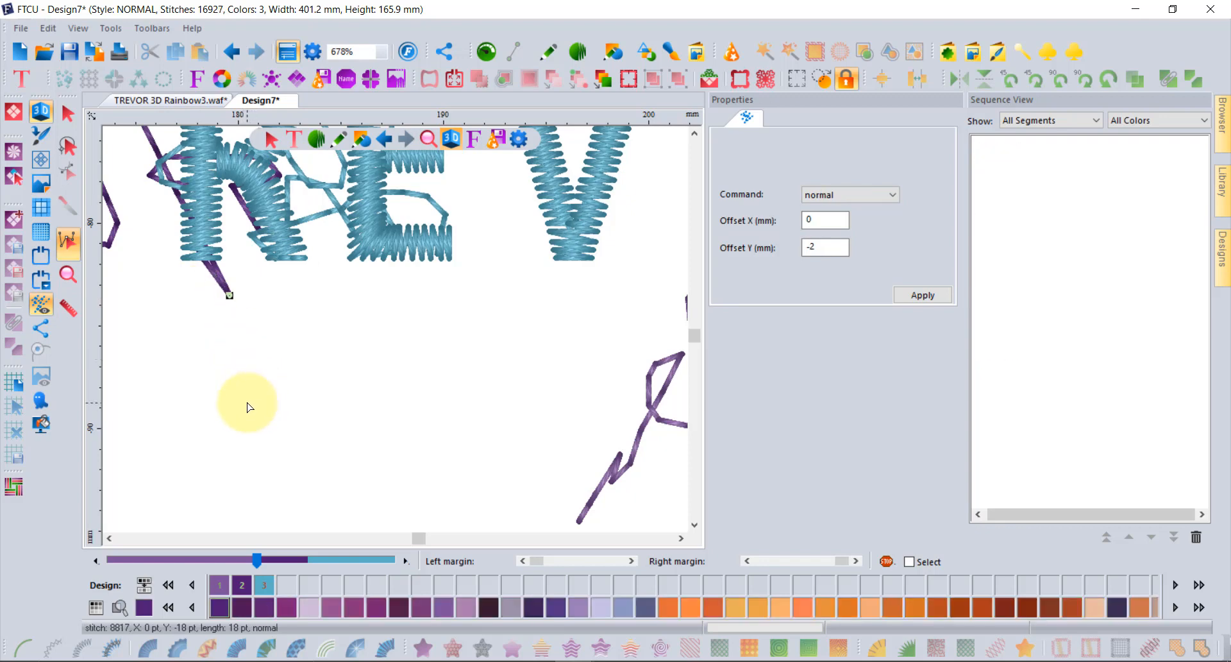
pyautogui.scroll(-4, 260, 237)
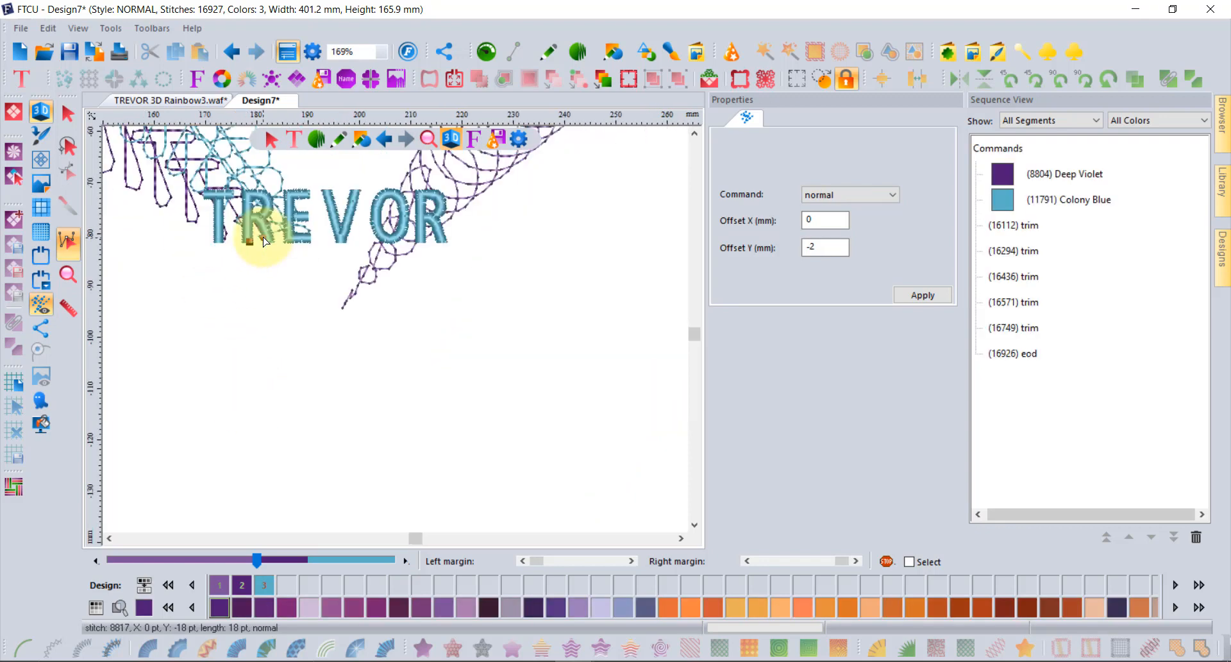
# Examine the rainbow heart beneath the small lettering in the TREVOR 3D Rainbow3 design, and return to Design7
pyautogui.click(200, 102)
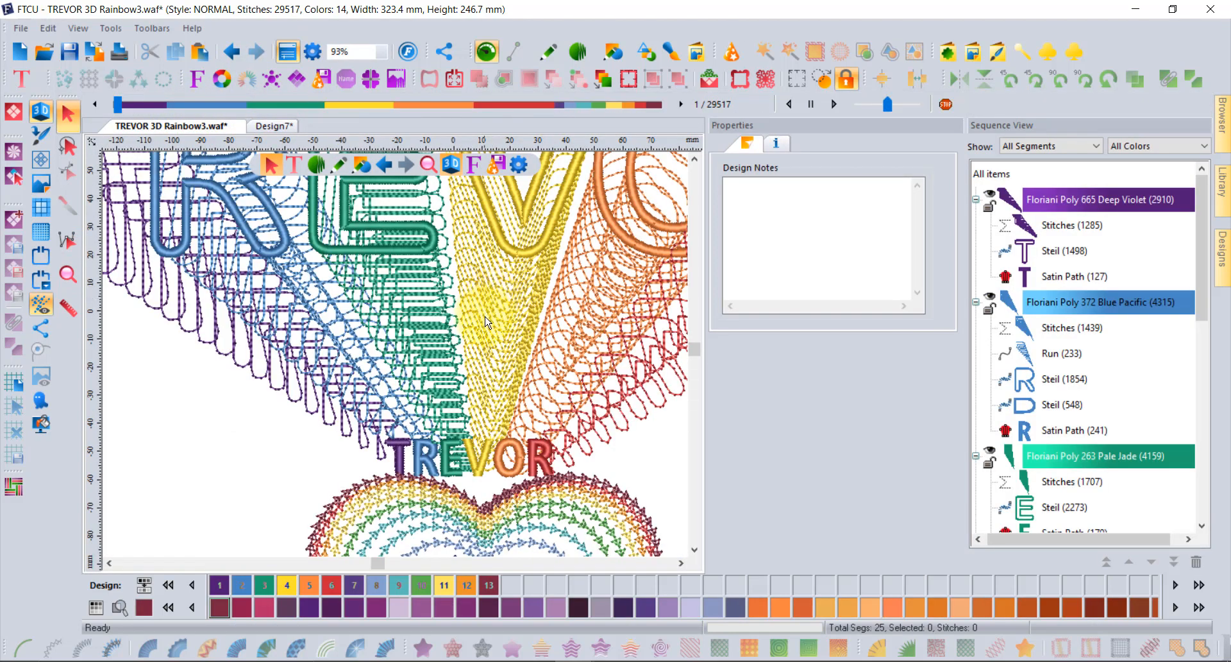
pyautogui.scroll(-2, 502, 333)
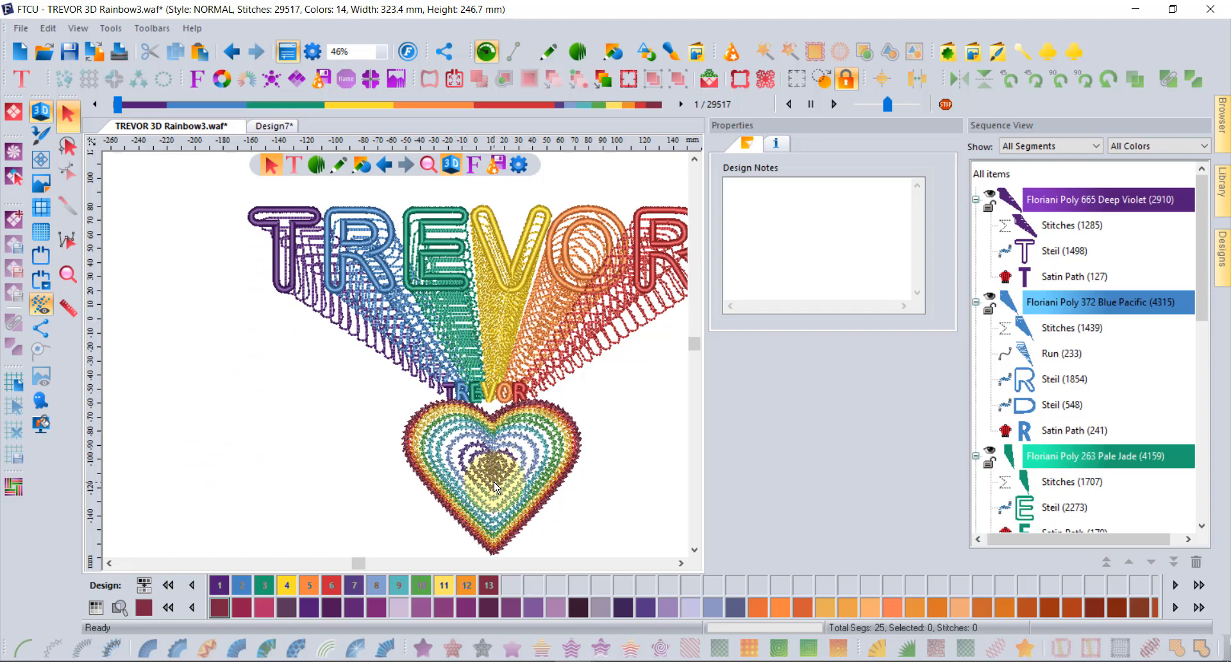
pyautogui.scroll(2, 494, 490)
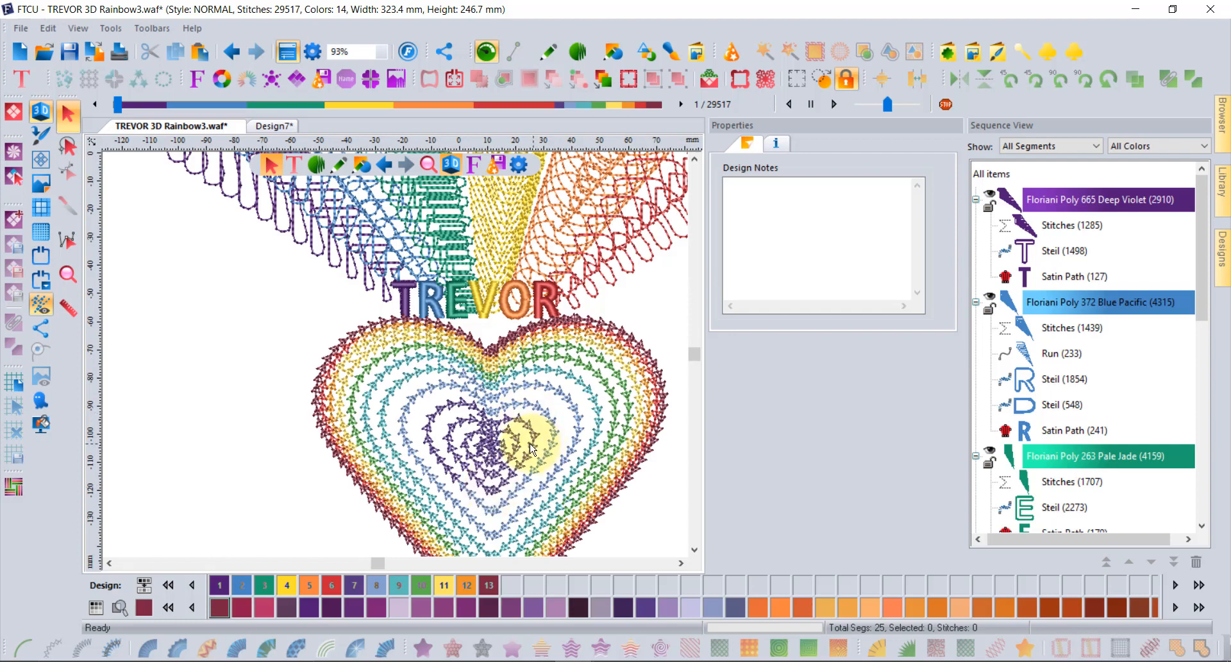
pyautogui.scroll(2, 531, 447)
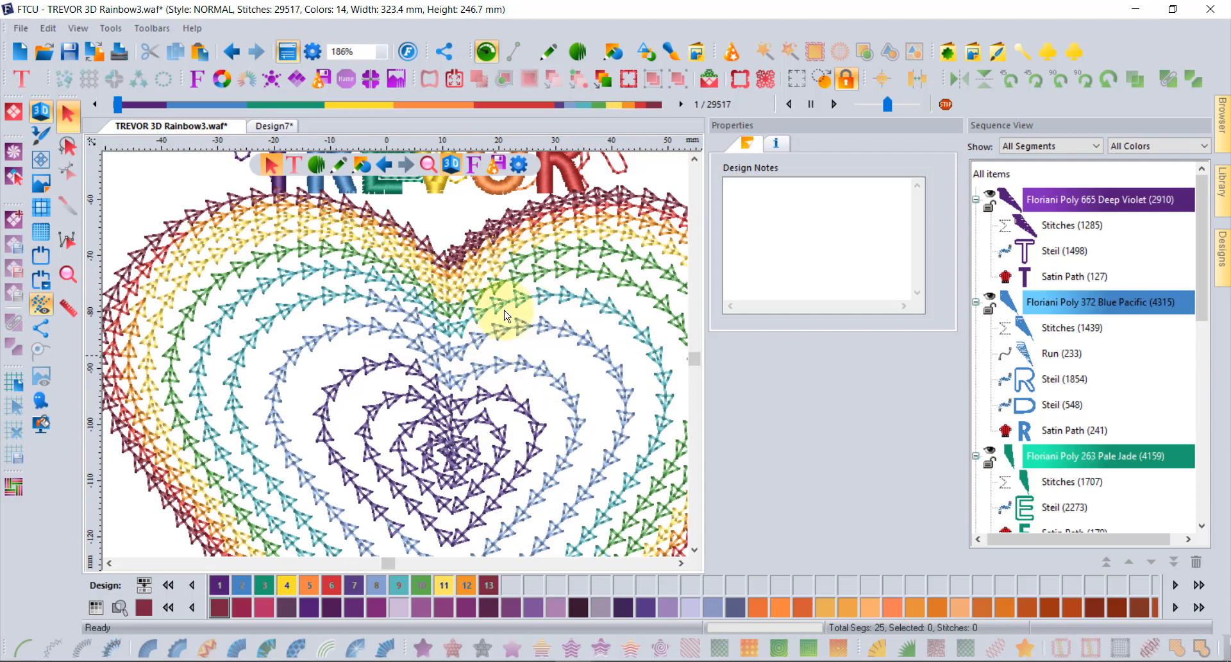
pyautogui.scroll(-4, 536, 359)
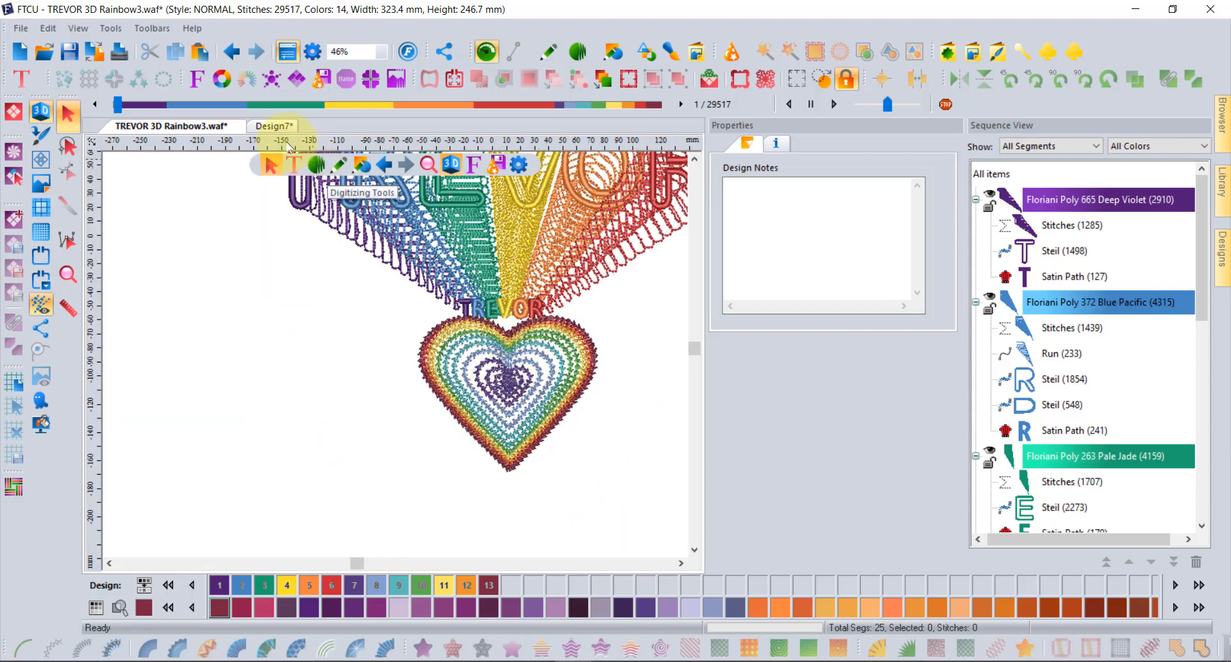
pyautogui.click(274, 127)
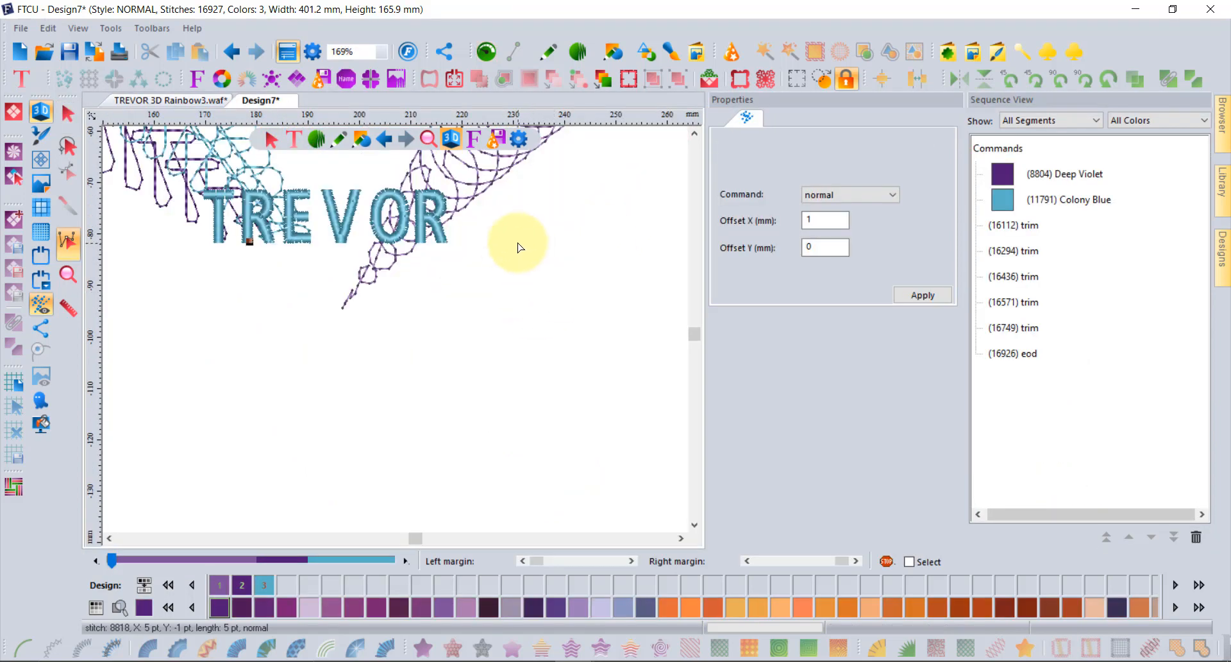
pyautogui.scroll(-2, 514, 244)
pyautogui.scroll(-5, 520, 247)
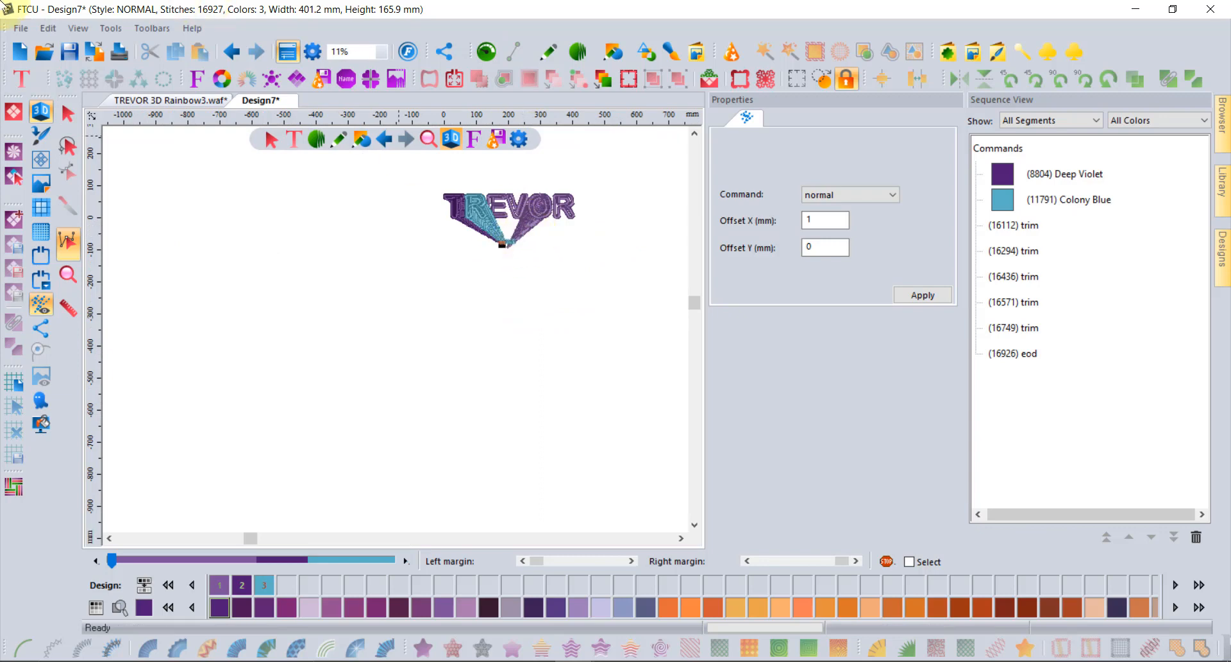
# Create a new blank design and place the Heart 004 custom shape in it, about 88.9 mm wide and 77.8 mm high
pyautogui.click(20, 58)
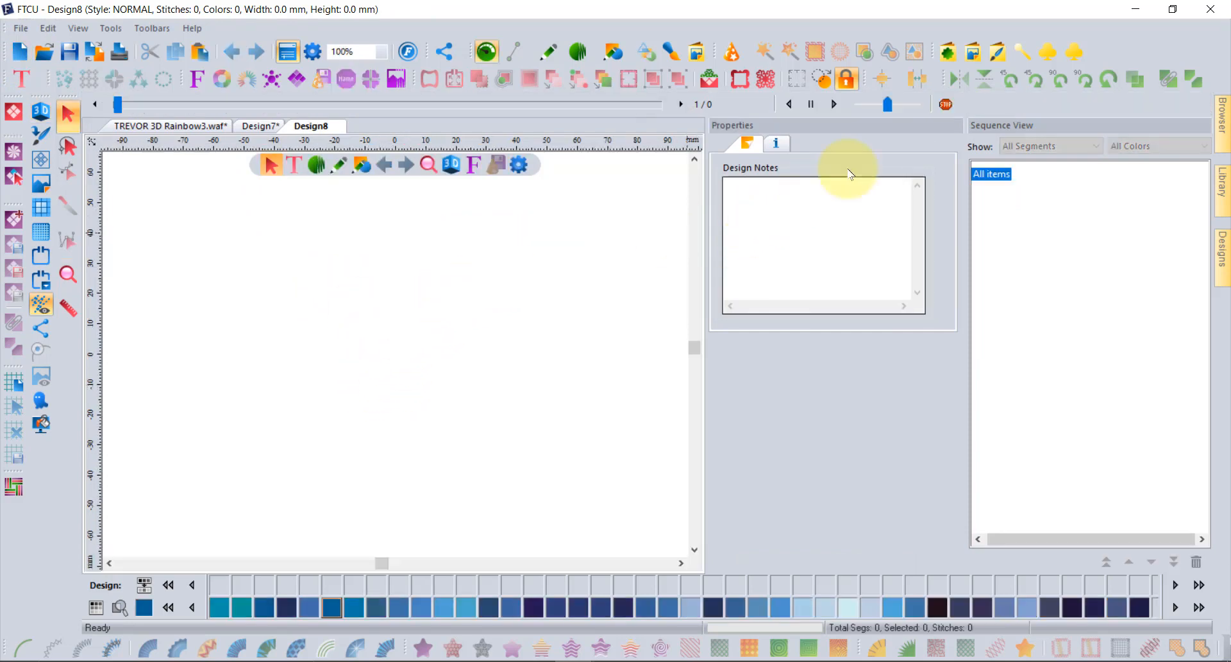
pyautogui.click(949, 52)
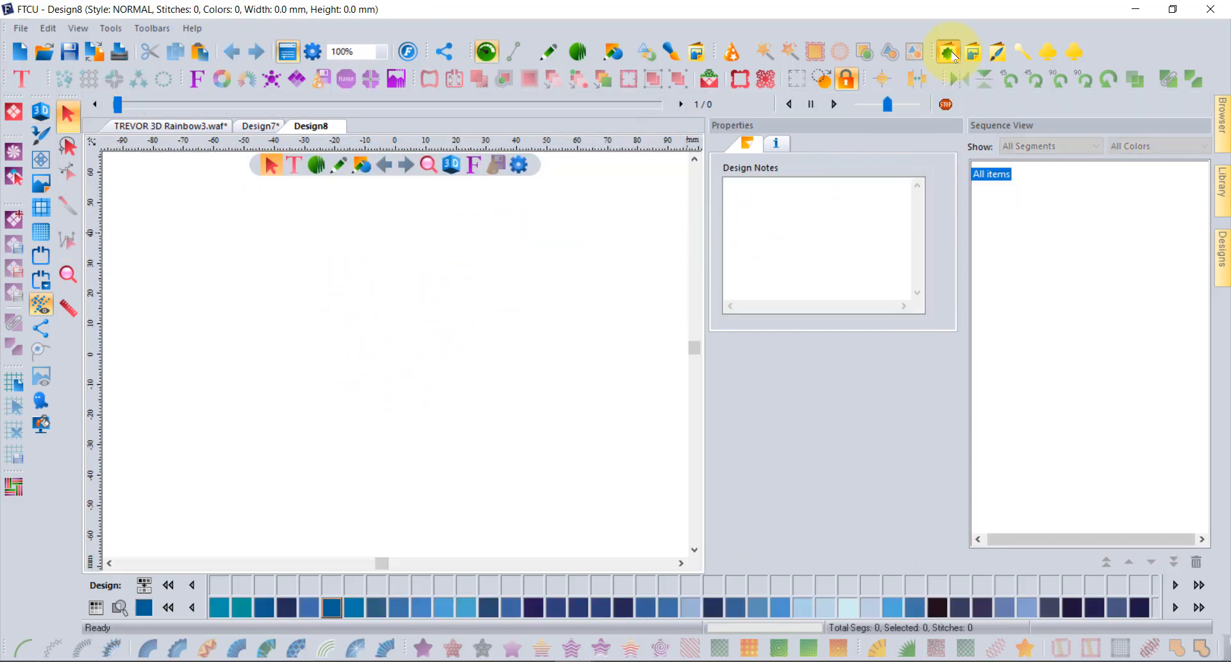
pyautogui.scroll(-12, 714, 329)
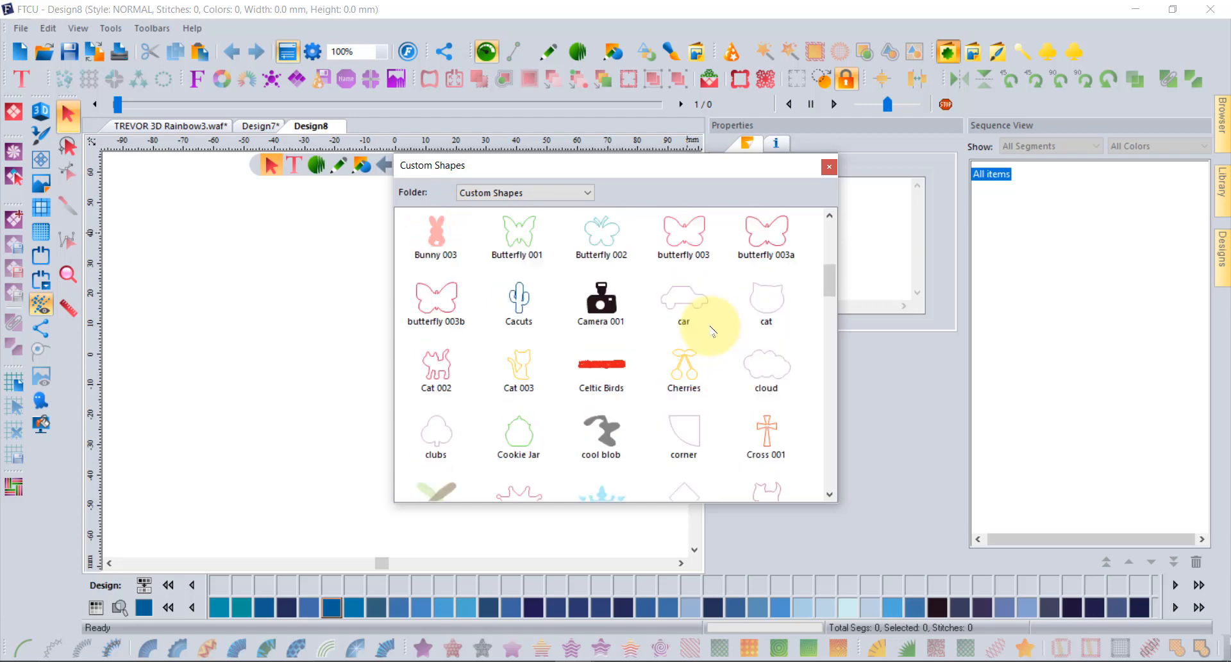
pyautogui.scroll(-3, 692, 334)
pyautogui.scroll(2, 695, 343)
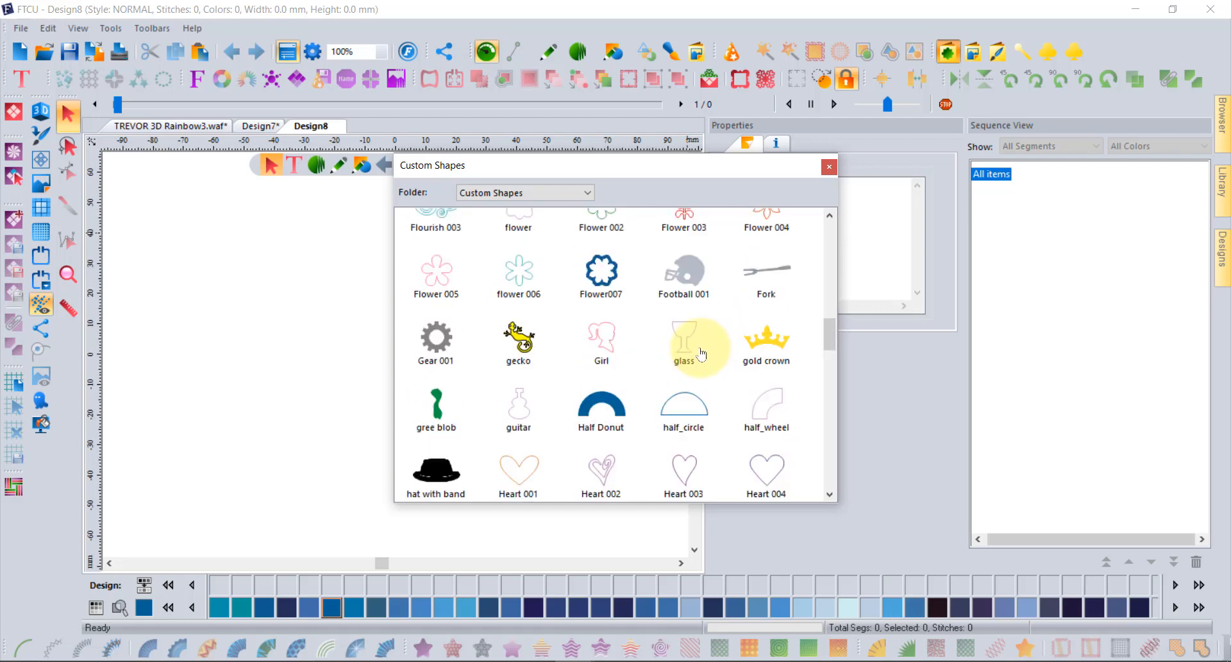
pyautogui.doubleClick(775, 468)
pyautogui.click(467, 369)
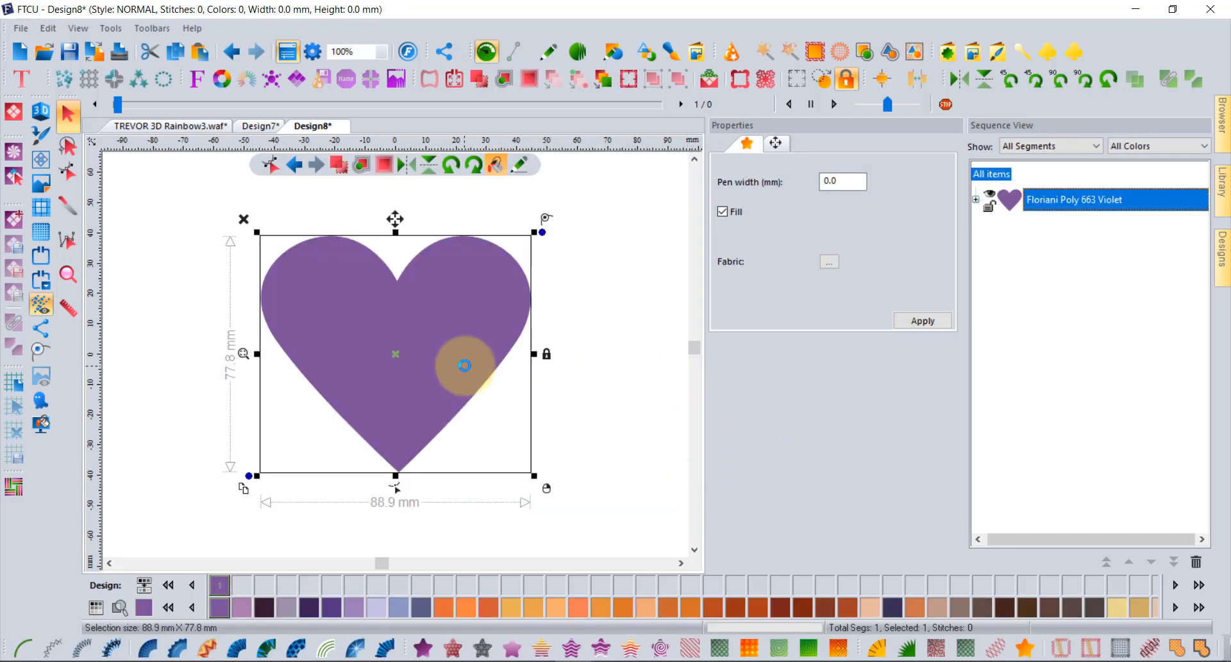
# Convert the heart to a ripple fill and run the stitch simulation from its first to its last stitch
pyautogui.click(662, 648)
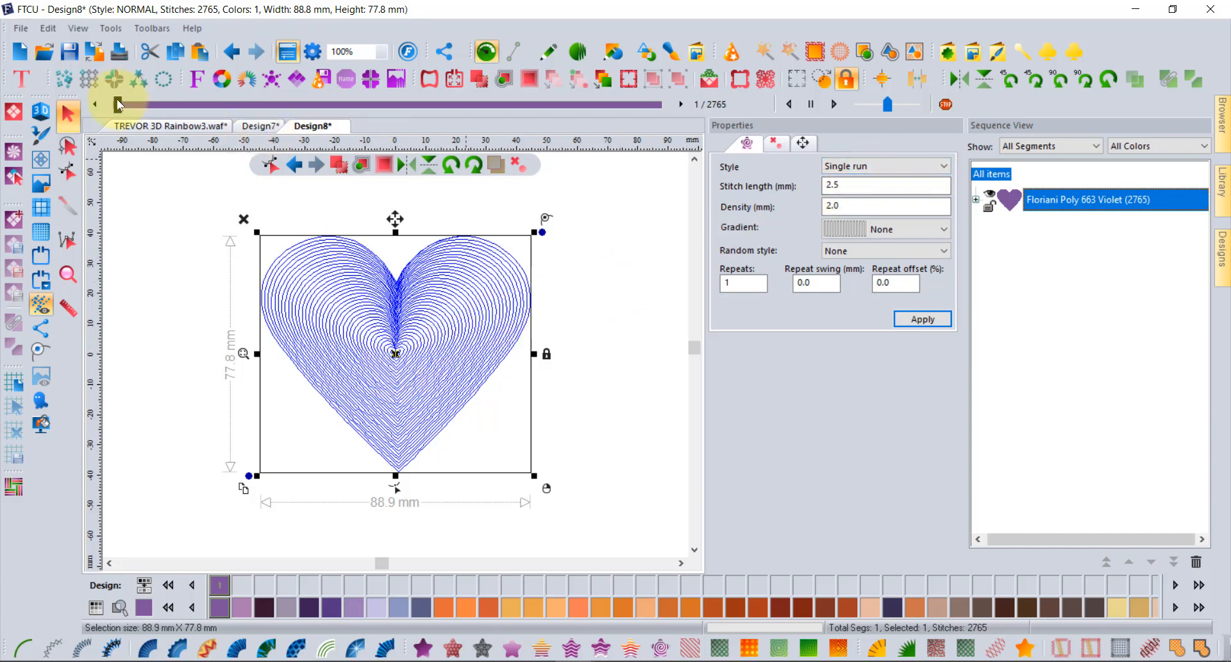
pyautogui.moveTo(117, 109)
pyautogui.mouseDown()
pyautogui.moveTo(157, 123)
pyautogui.moveTo(311, 125)
pyautogui.moveTo(452, 161)
pyautogui.moveTo(651, 160)
pyautogui.mouseUp()
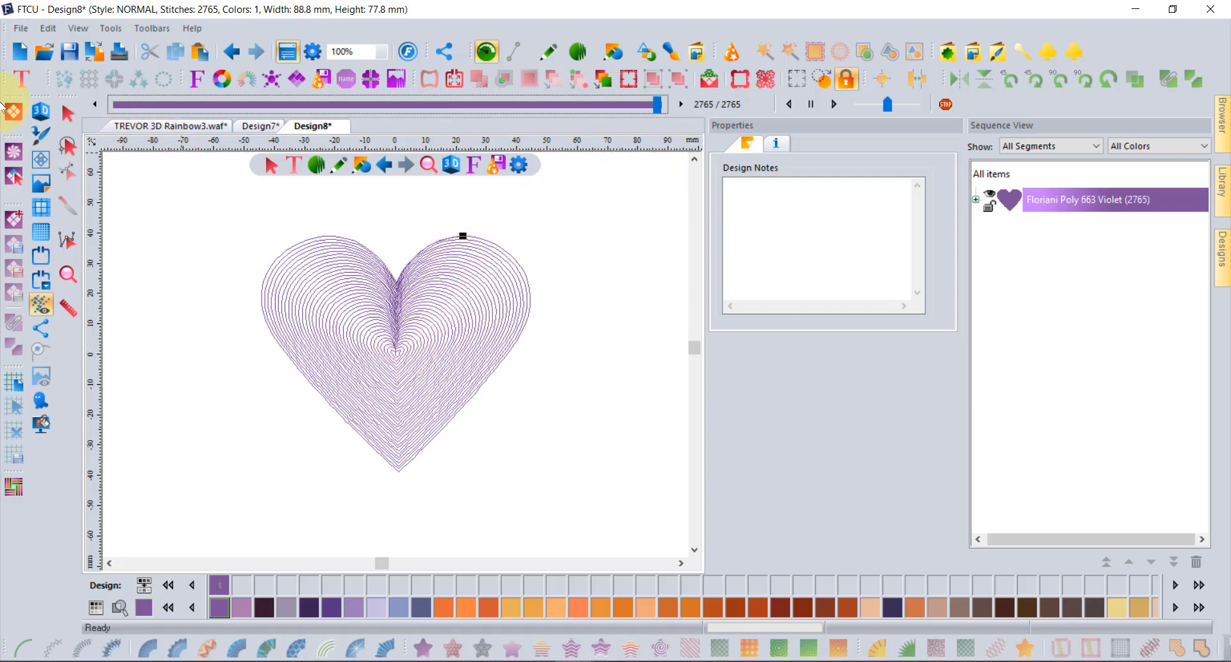
# Set the heart ripple's stitch style to Double run and apply it
pyautogui.click(67, 115)
pyautogui.click(389, 380)
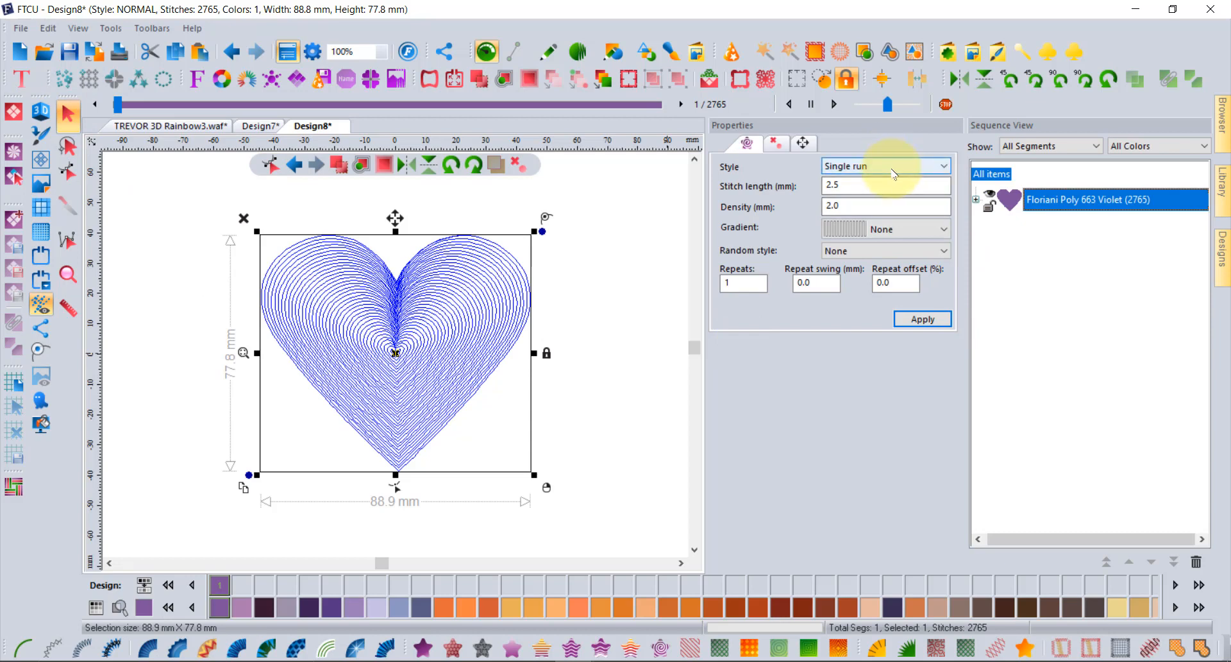
pyautogui.click(872, 168)
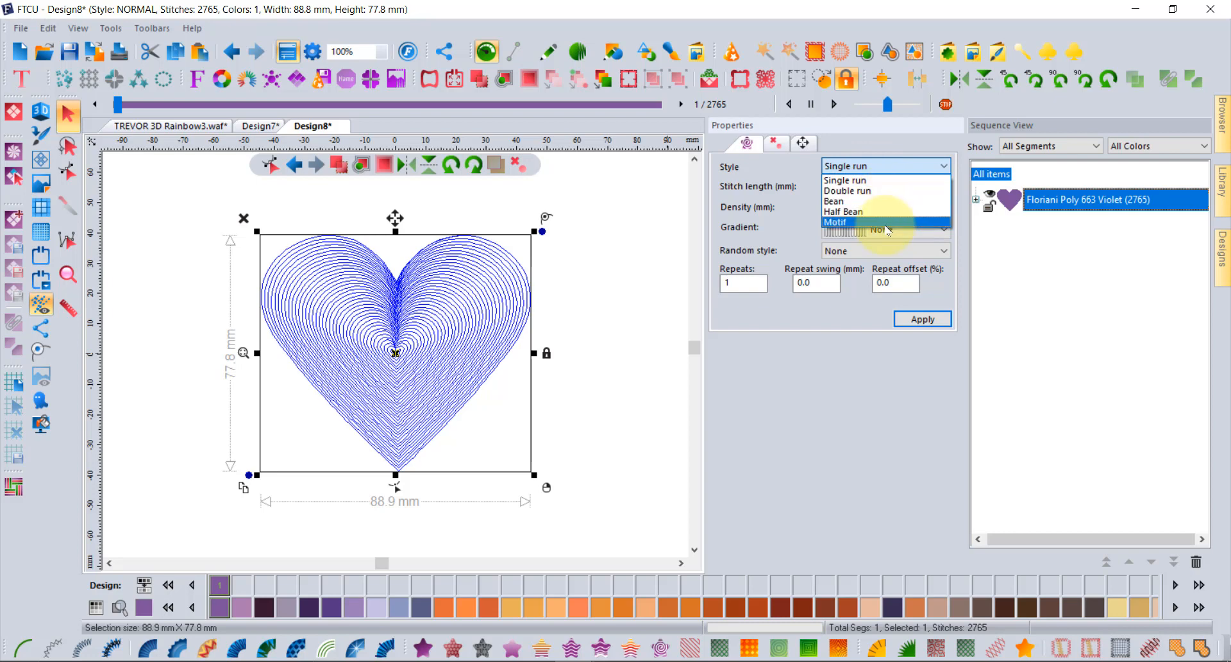
pyautogui.click(876, 191)
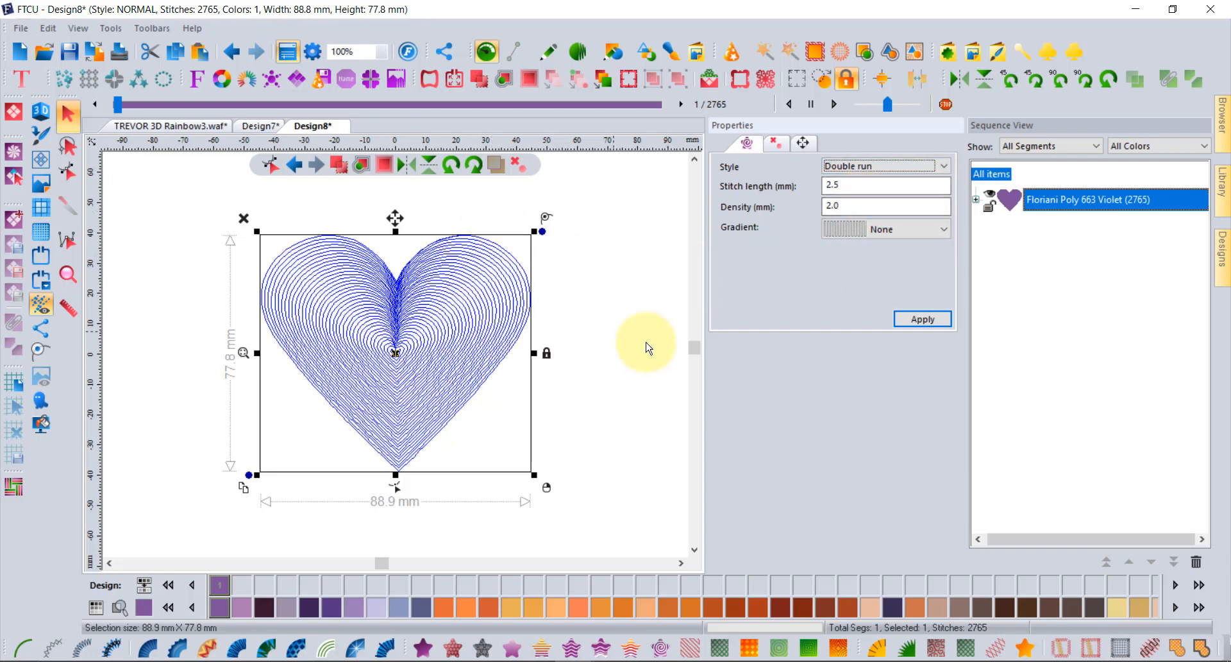
pyautogui.click(909, 318)
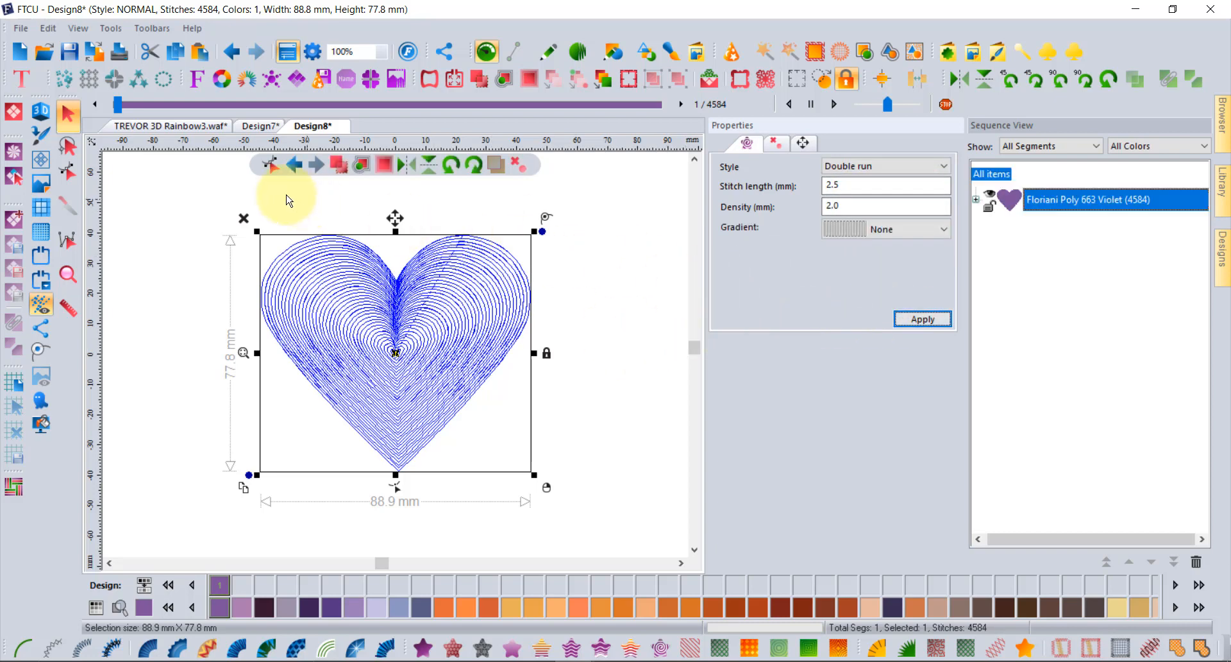
# Undo the heart's last stitch style change, and apply the Double run style to it again
pyautogui.click(232, 53)
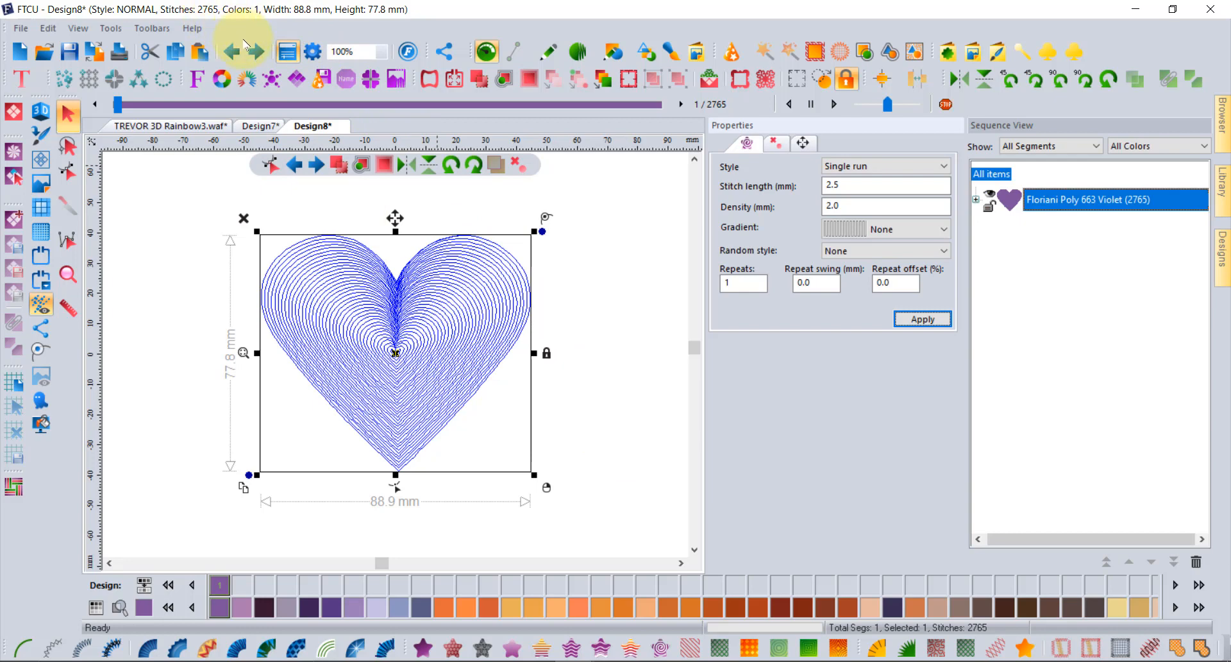
pyautogui.click(869, 169)
pyautogui.click(852, 186)
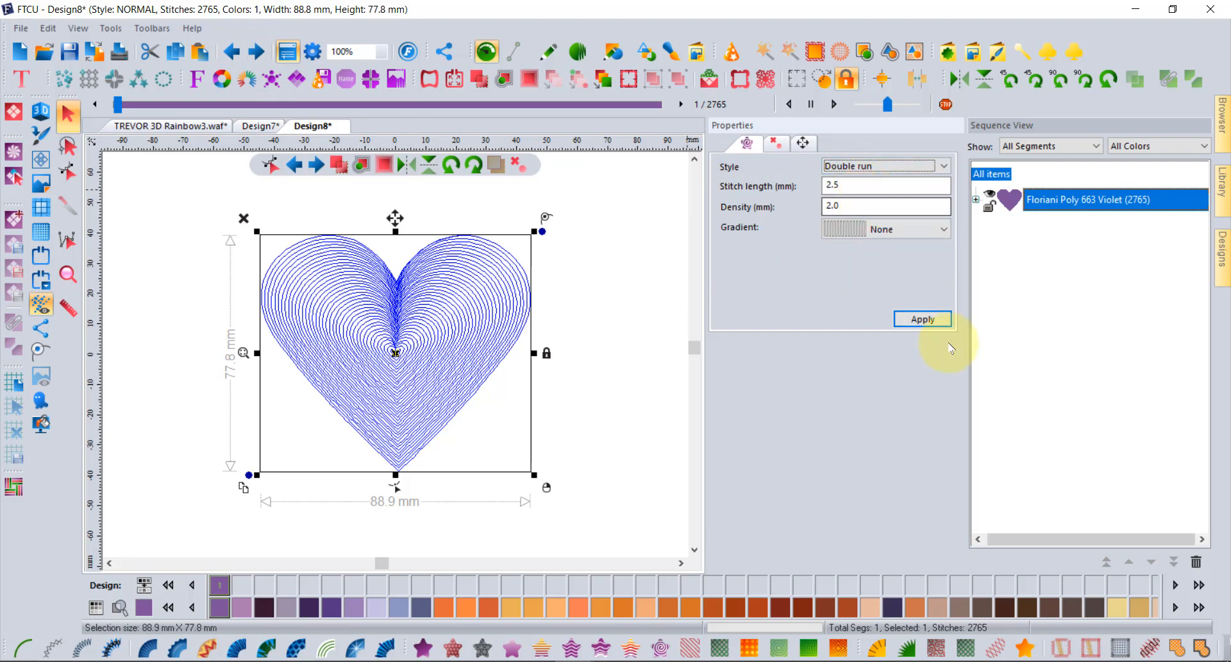
pyautogui.click(920, 319)
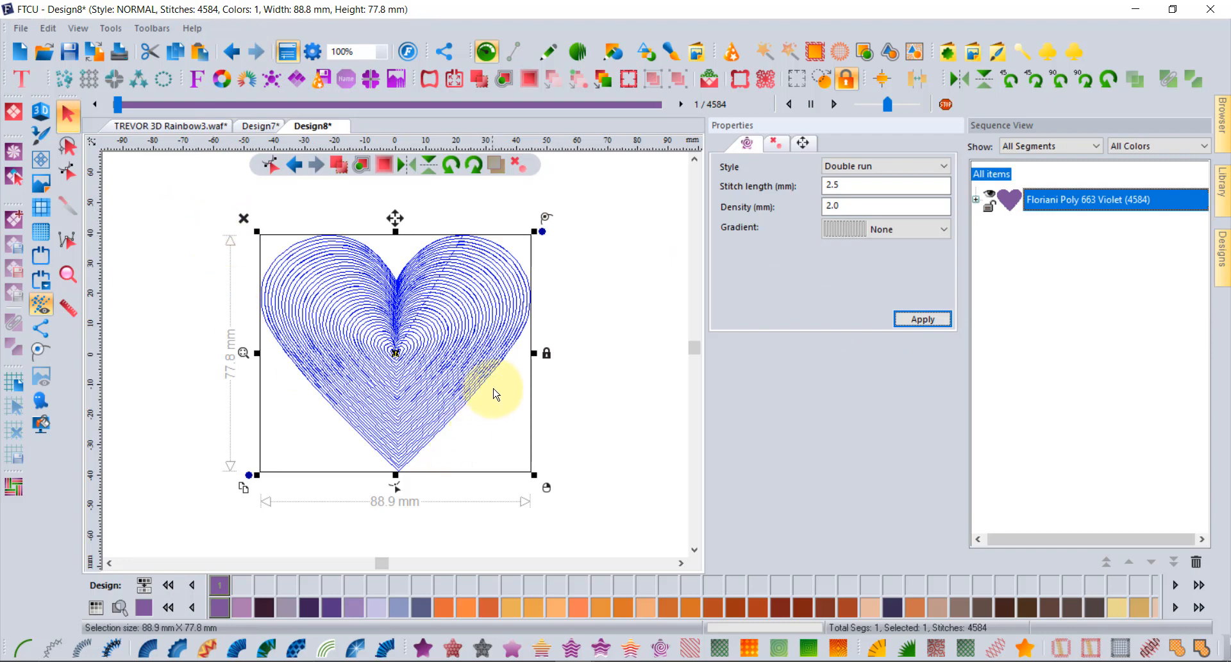
# Deselect the heart and run the stitch simulation of its Double run version from first to last stitch
pyautogui.click(611, 310)
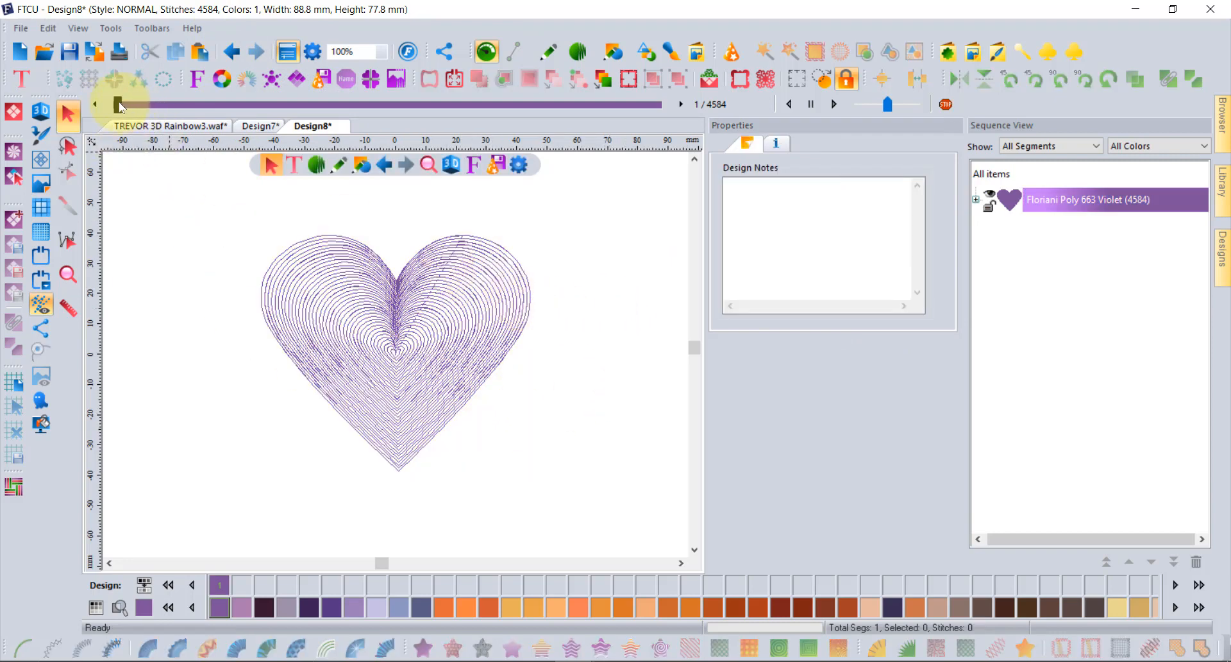
pyautogui.moveTo(118, 102)
pyautogui.mouseDown()
pyautogui.moveTo(429, 118)
pyautogui.moveTo(660, 102)
pyautogui.mouseUp()
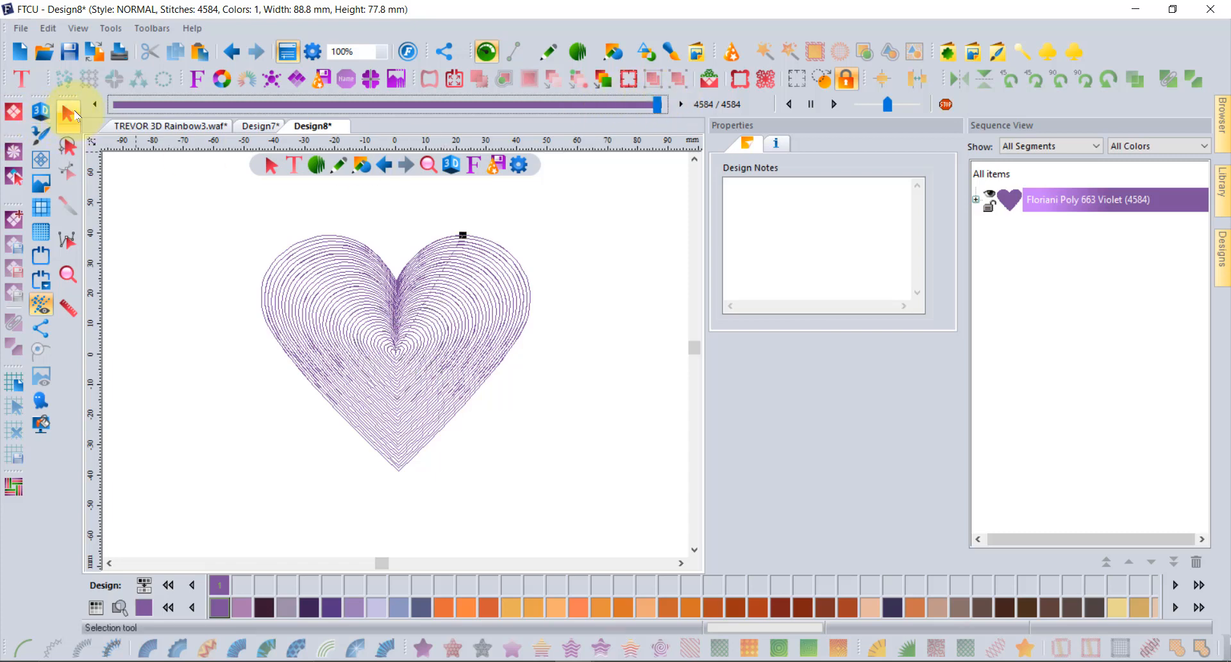
pyautogui.click(67, 114)
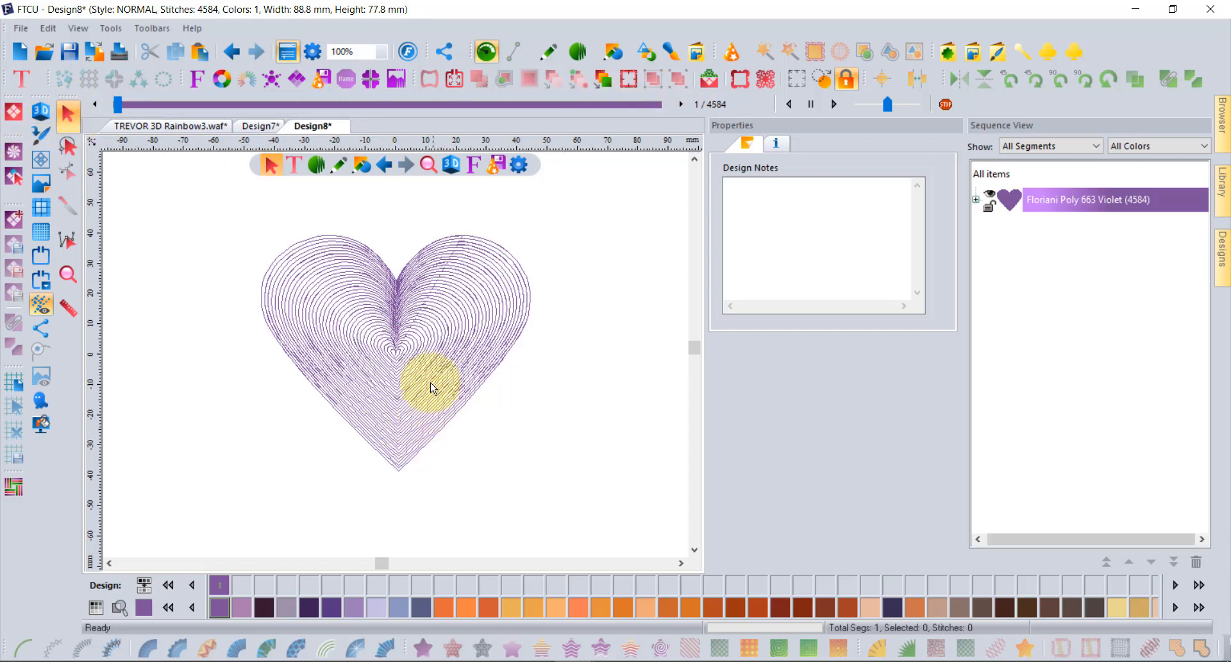
# Select the heart and apply the Bean stitch style to its ripple fill
pyautogui.click(393, 368)
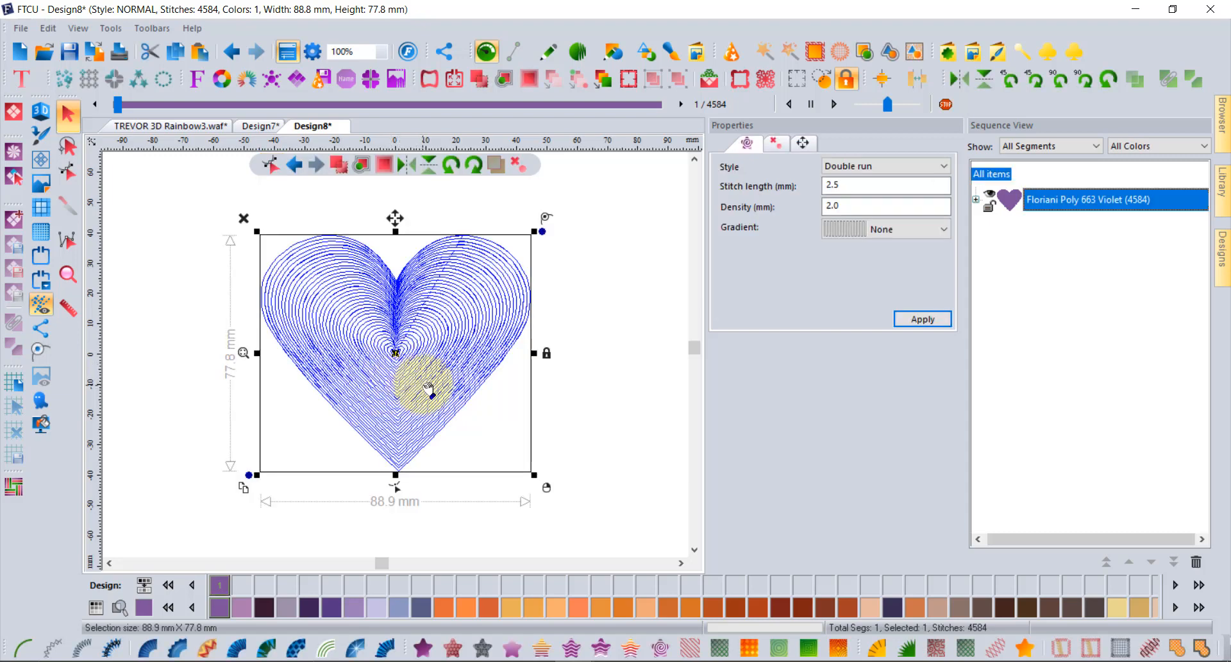
pyautogui.click(868, 165)
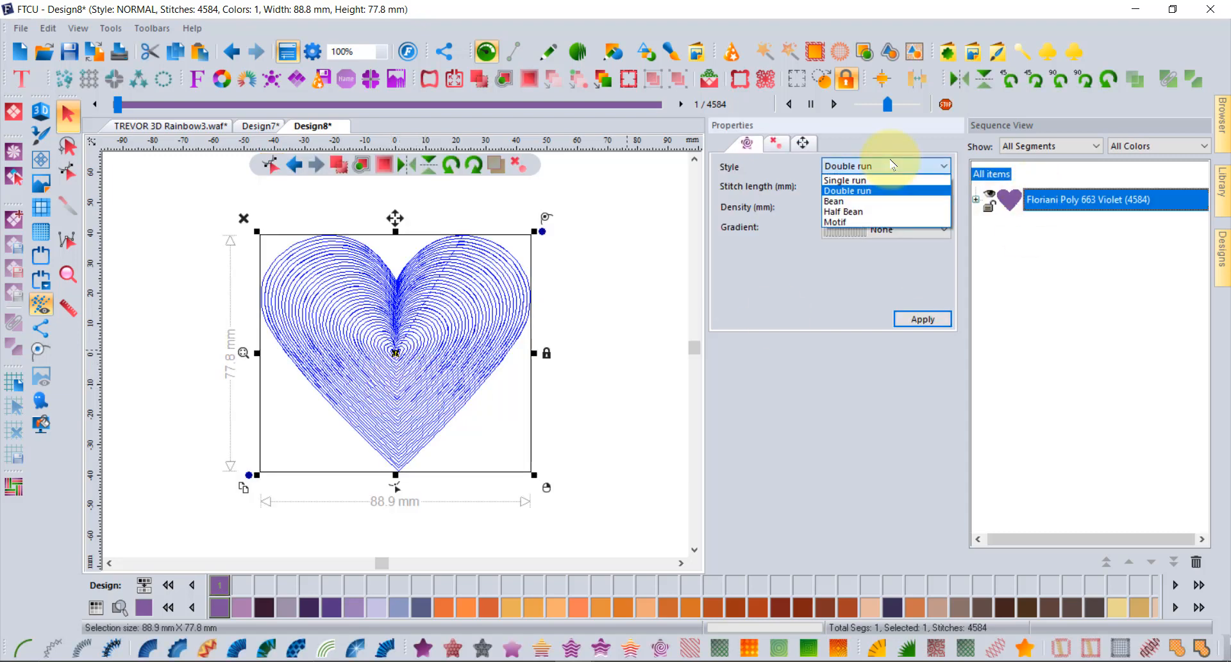
pyautogui.click(866, 204)
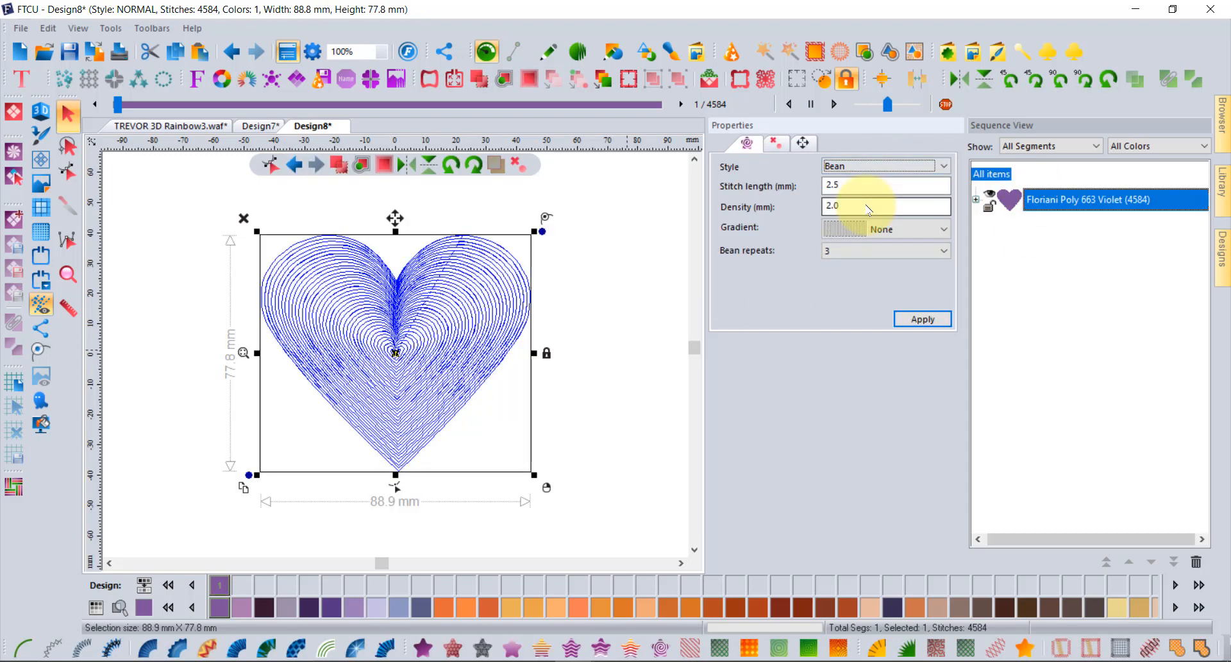
pyautogui.click(929, 319)
pyautogui.click(930, 319)
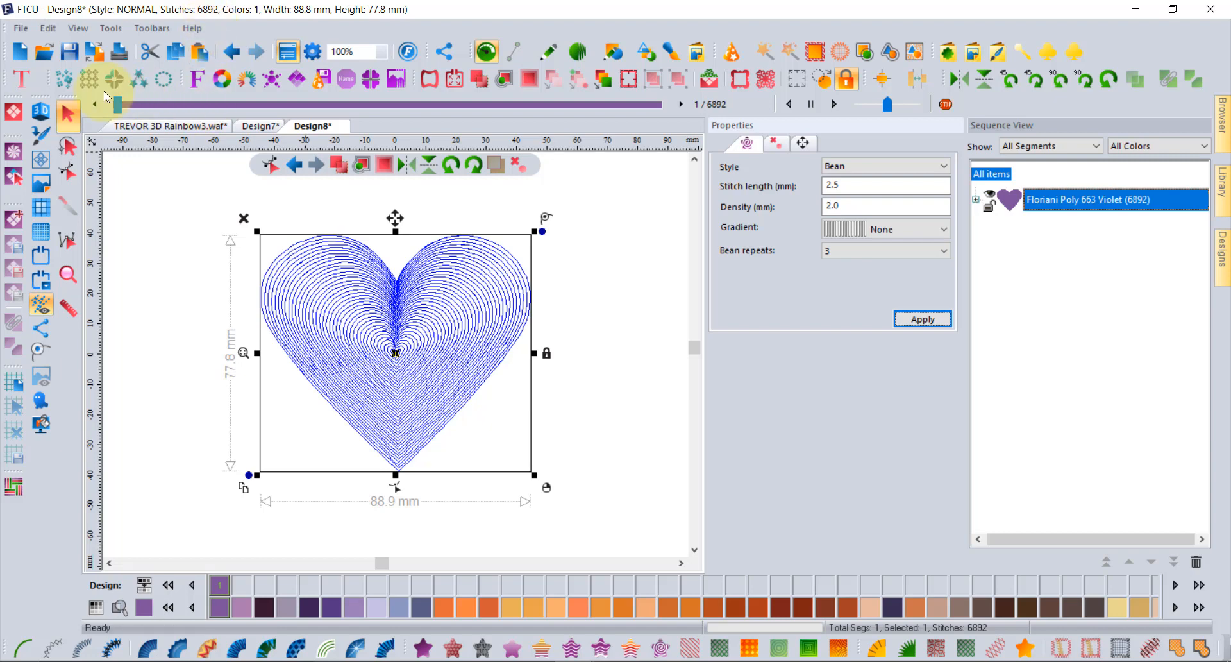
# Run the stitch simulation of the Bean-stitched heart through to its last stitch and return to selection
pyautogui.click(120, 110)
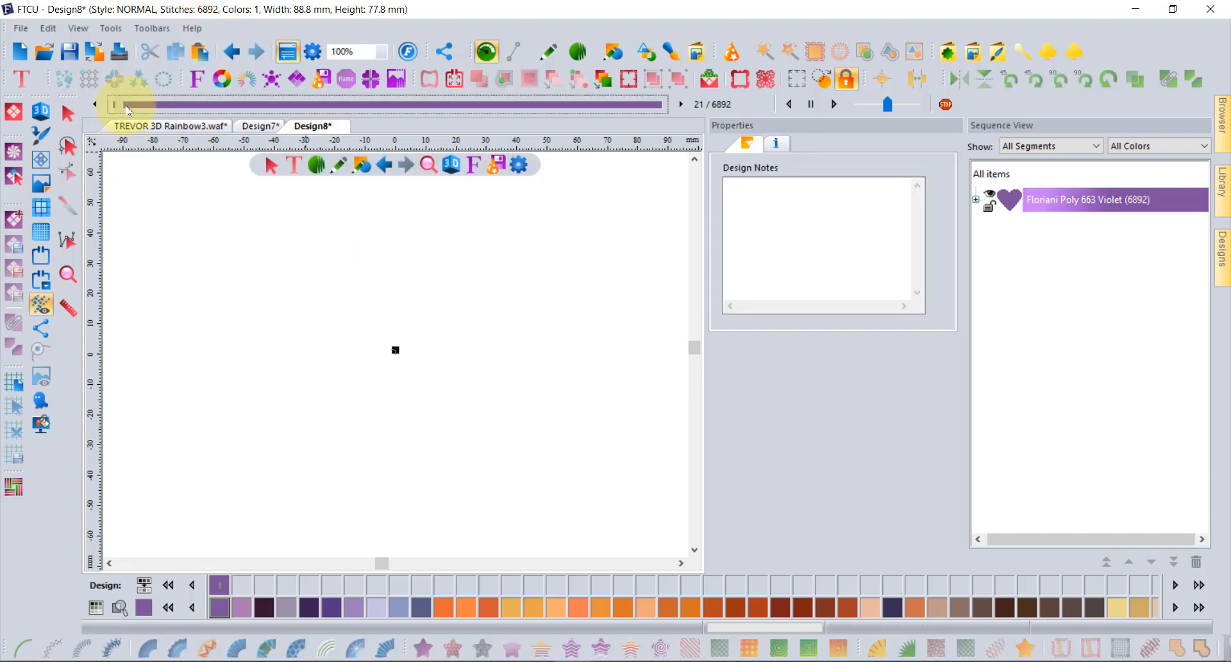
pyautogui.moveTo(128, 110)
pyautogui.mouseDown()
pyautogui.moveTo(440, 112)
pyautogui.moveTo(692, 134)
pyautogui.mouseUp()
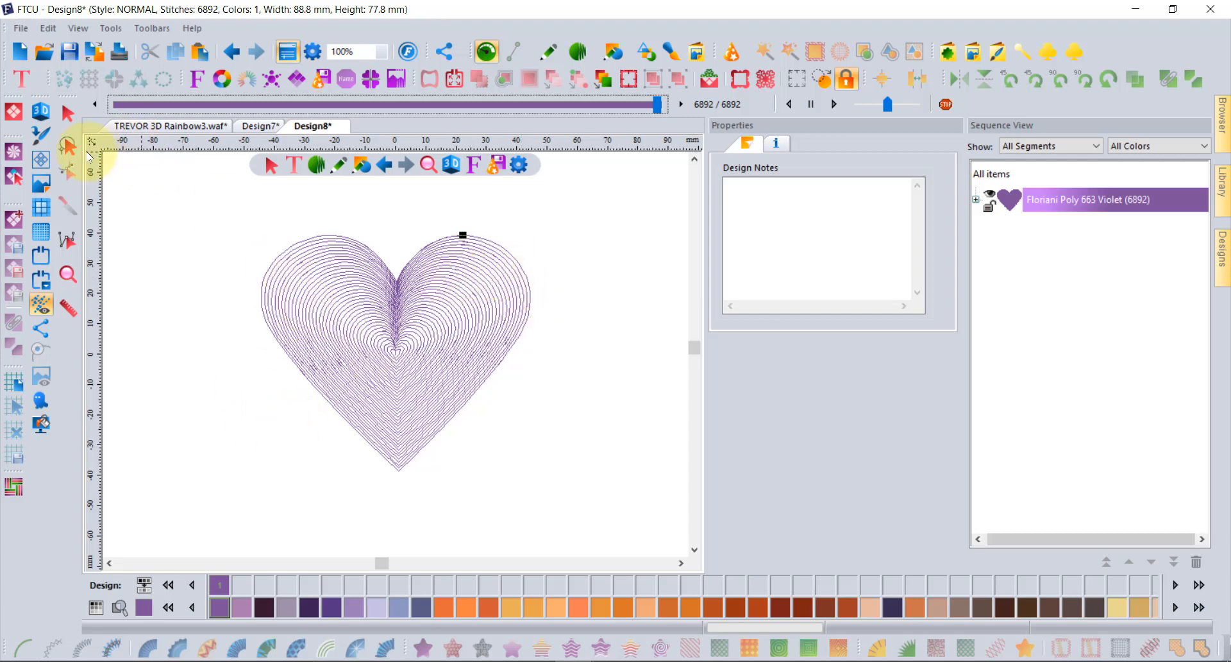
pyautogui.click(67, 113)
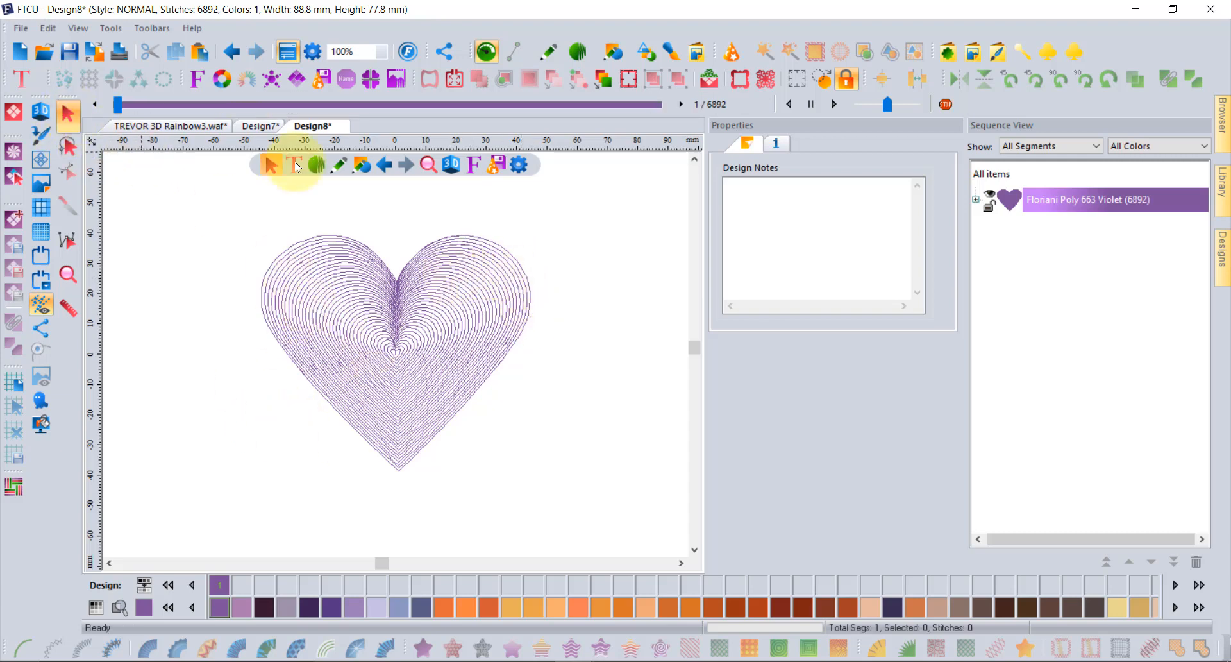
# Apply the Half Bean stitch style to the heart and examine its stitches up close
pyautogui.click(491, 245)
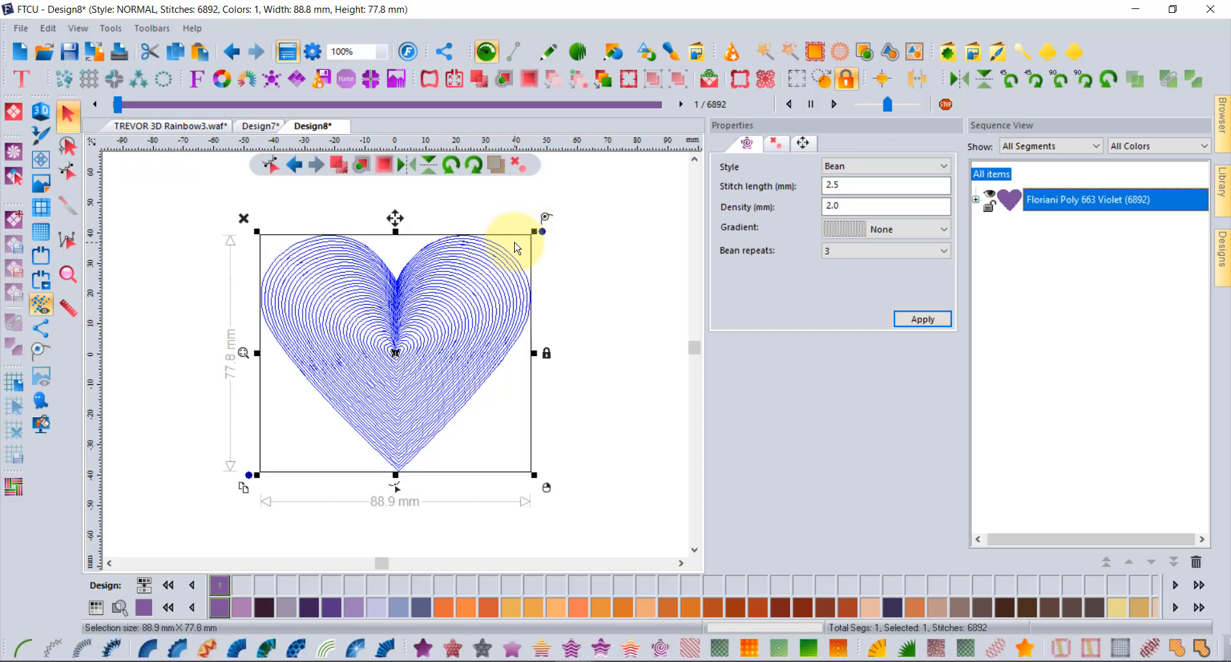
pyautogui.click(874, 169)
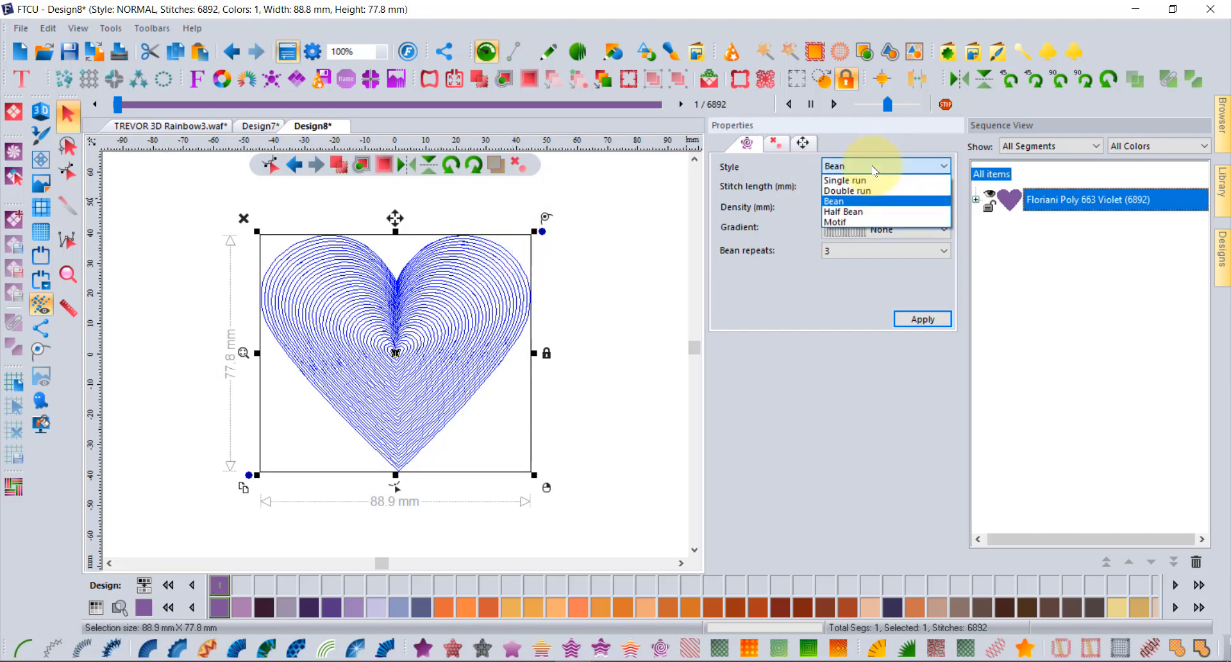
pyautogui.click(865, 213)
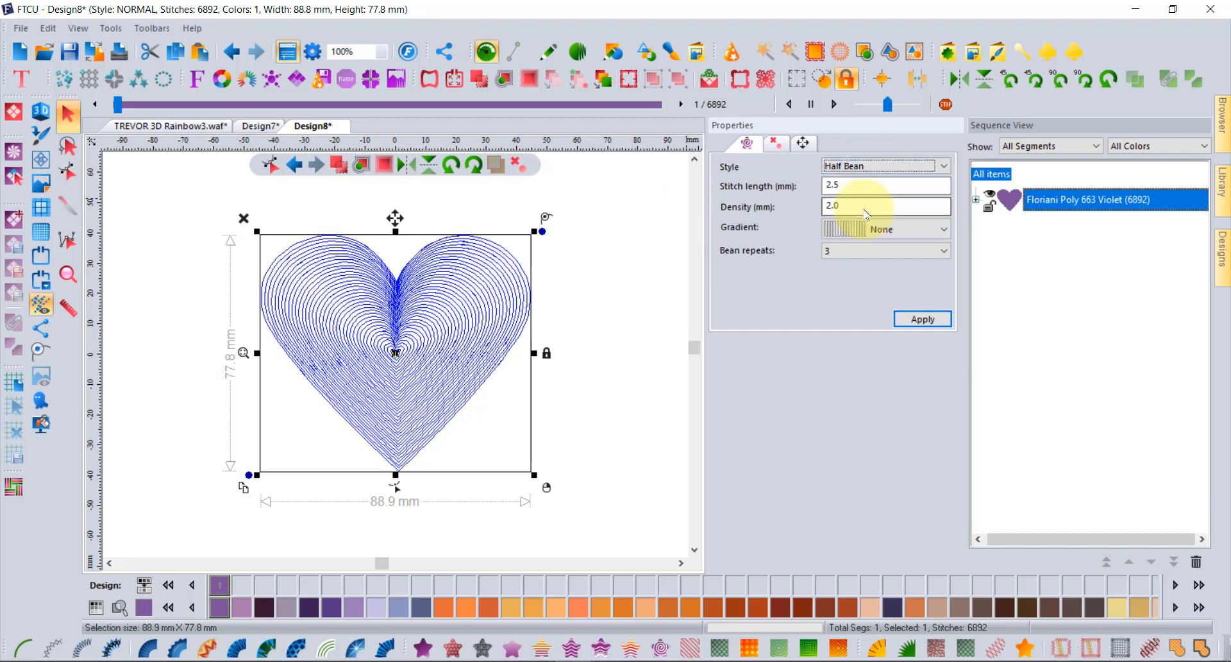
pyautogui.click(923, 319)
pyautogui.scroll(1, 471, 297)
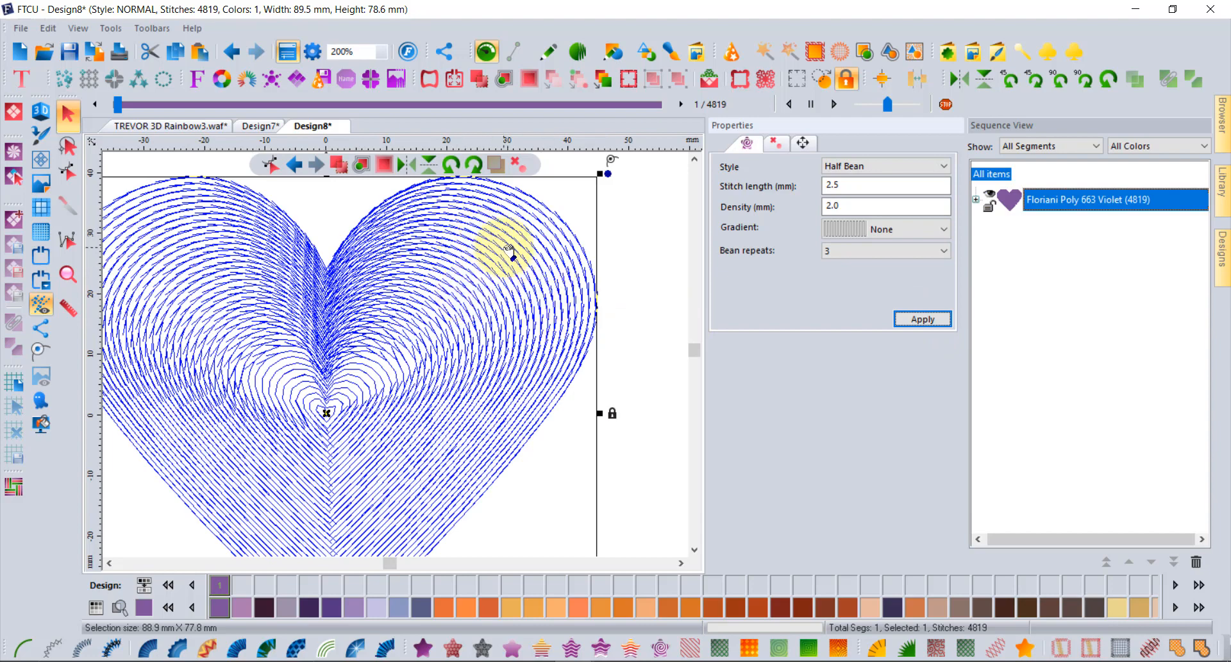
pyautogui.scroll(1, 503, 251)
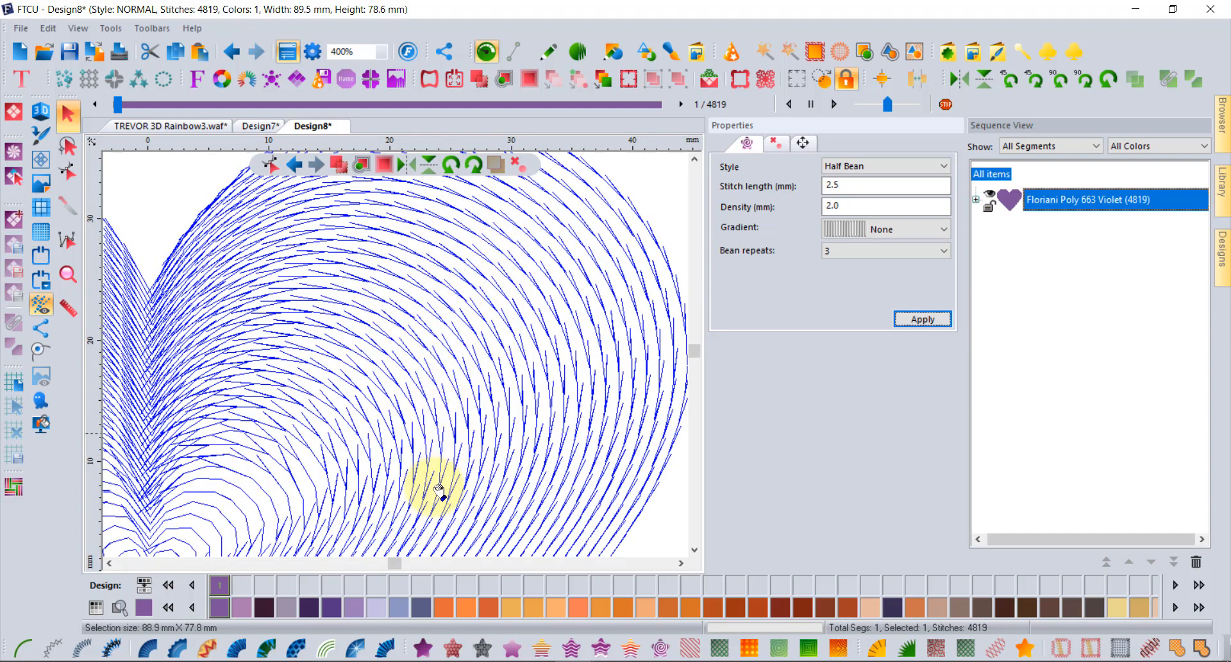
pyautogui.scroll(-1, 442, 444)
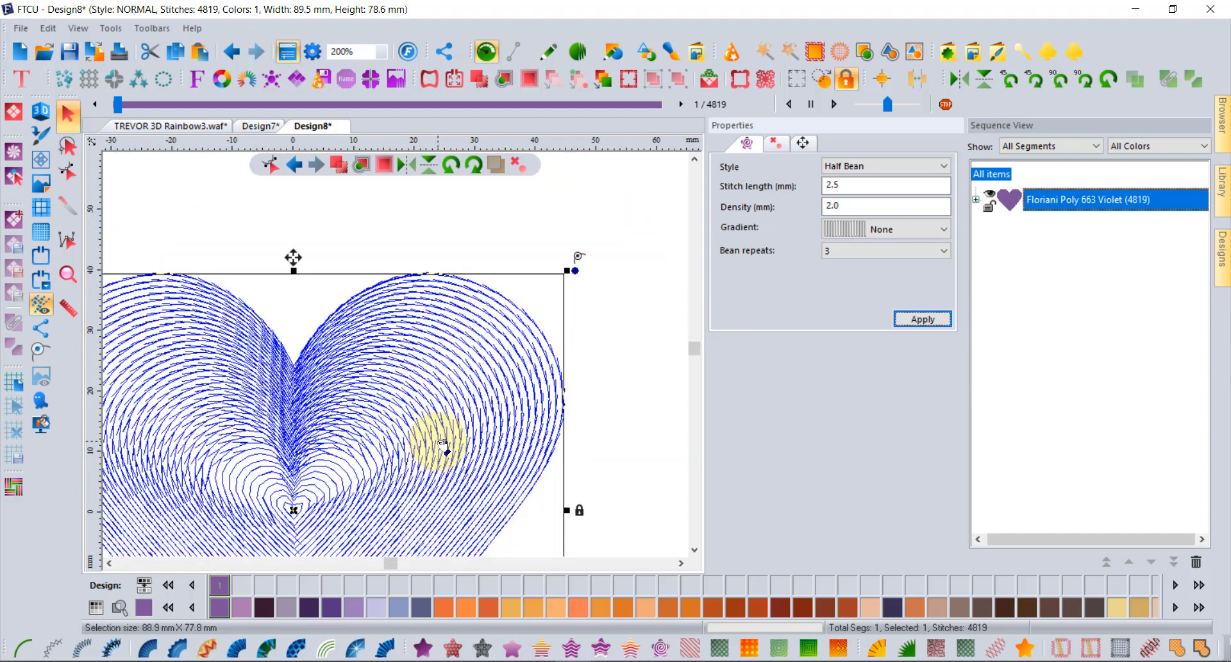
pyautogui.scroll(-1, 443, 444)
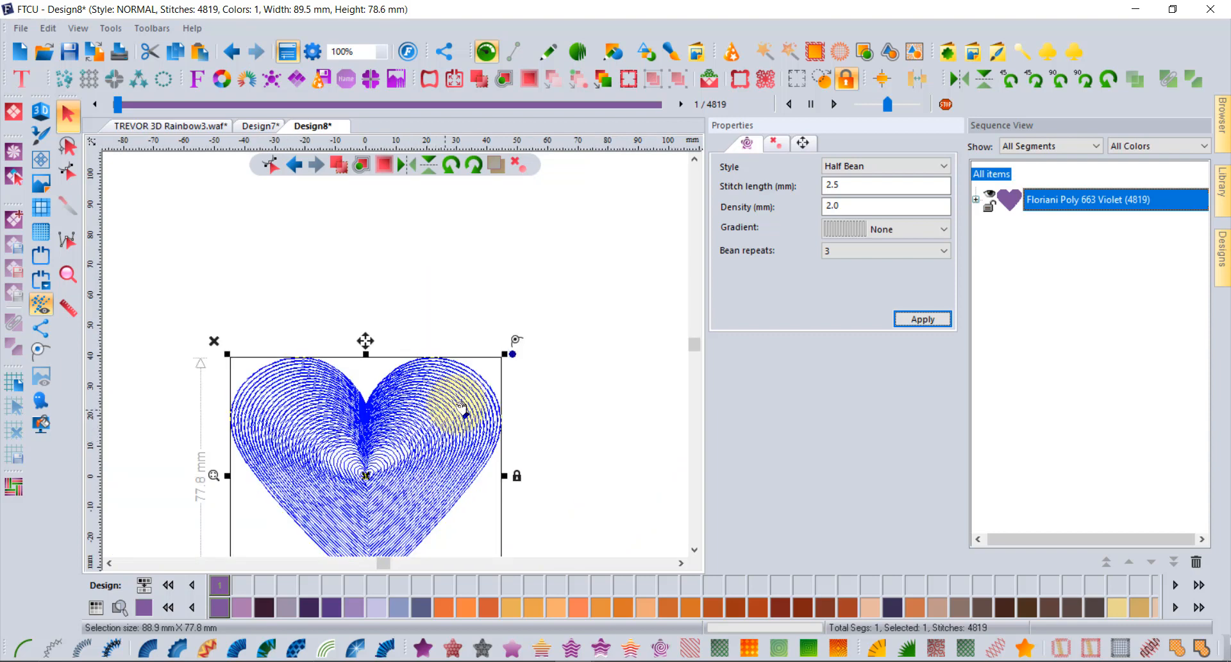
# Set the heart's stitch style to Bean with 7 bean repeats and apply it
pyautogui.click(866, 165)
pyautogui.click(840, 197)
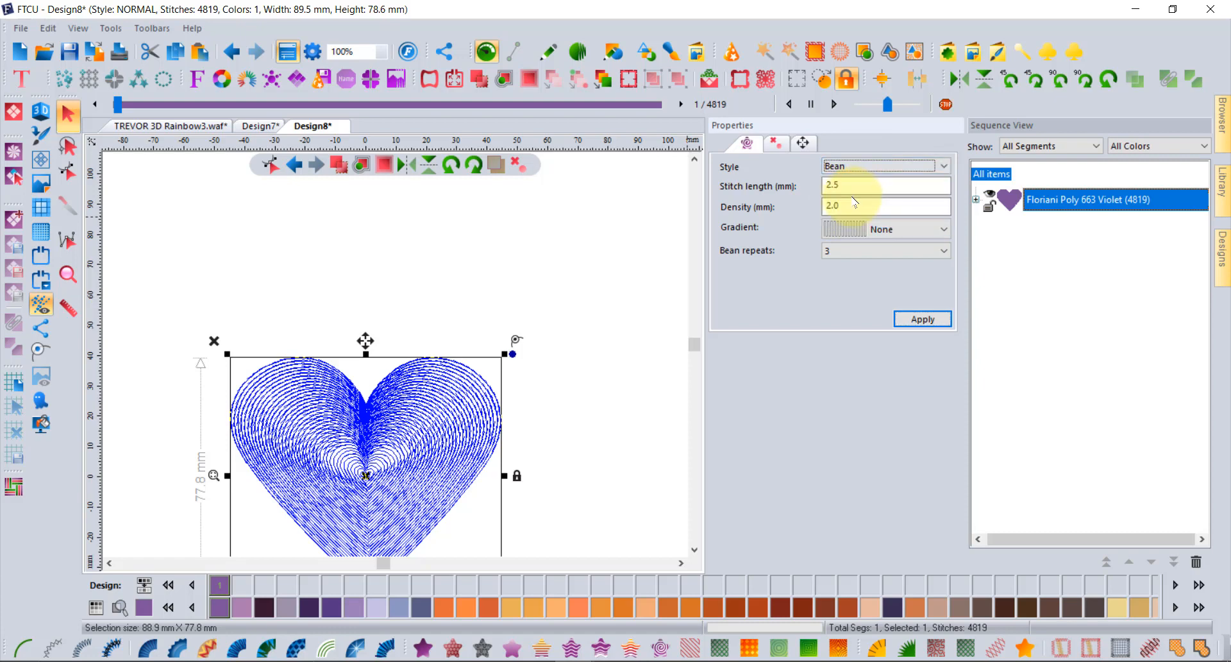
pyautogui.click(940, 318)
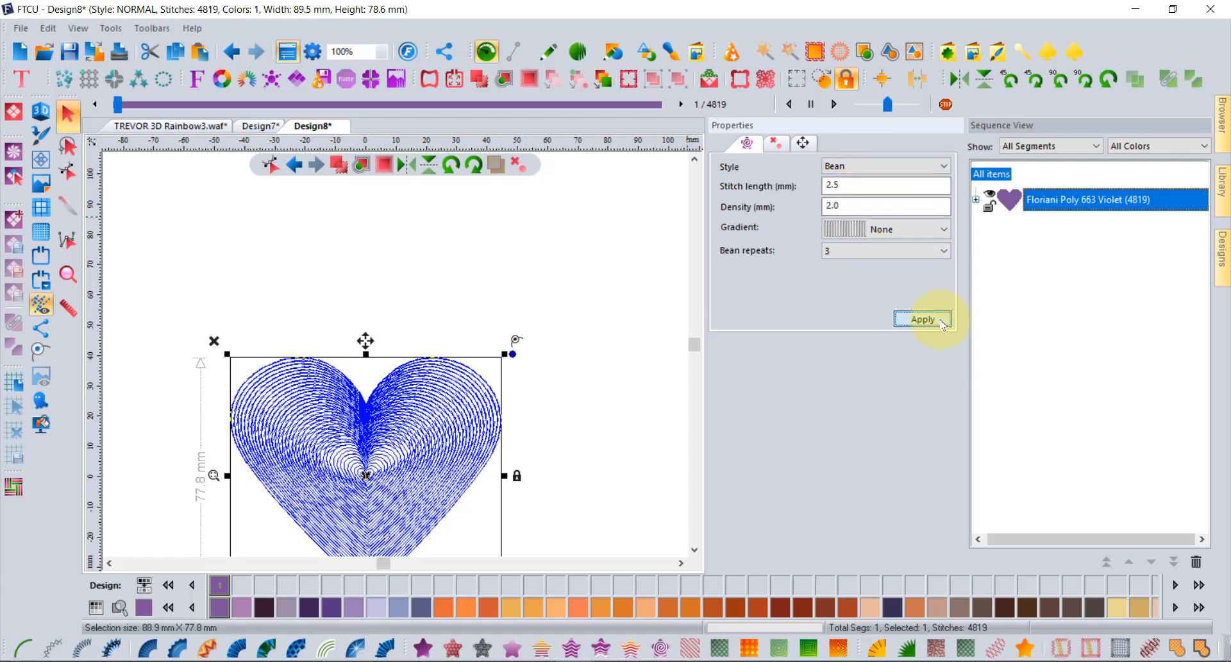
pyautogui.click(846, 255)
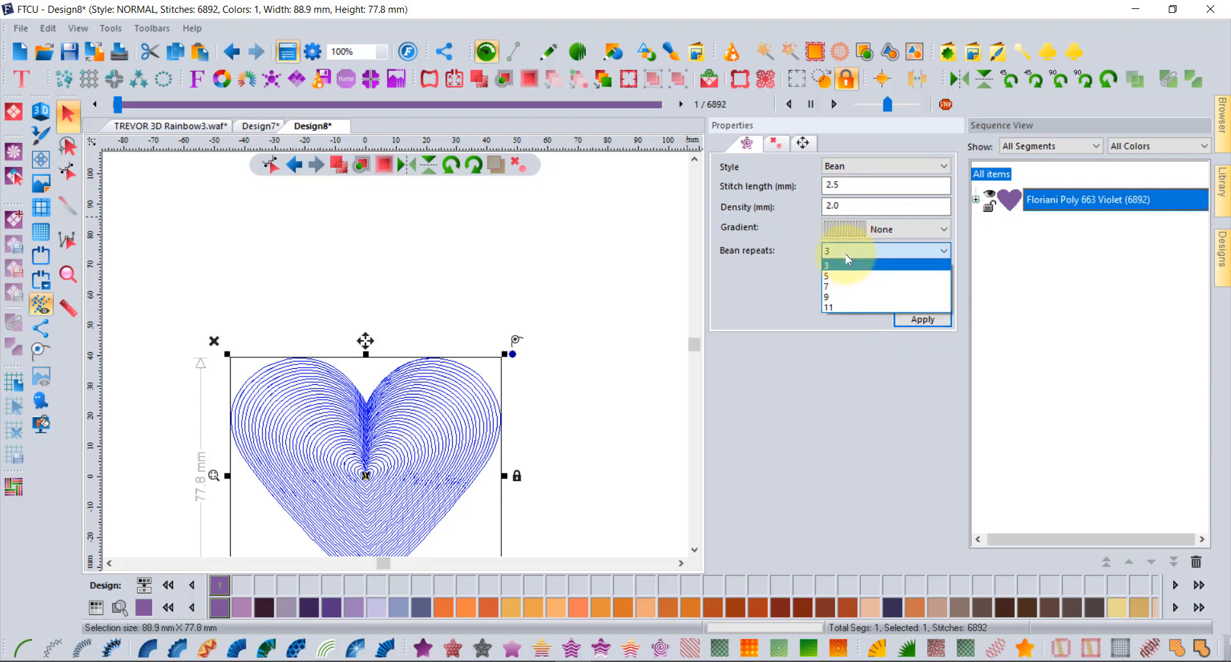
pyautogui.click(851, 287)
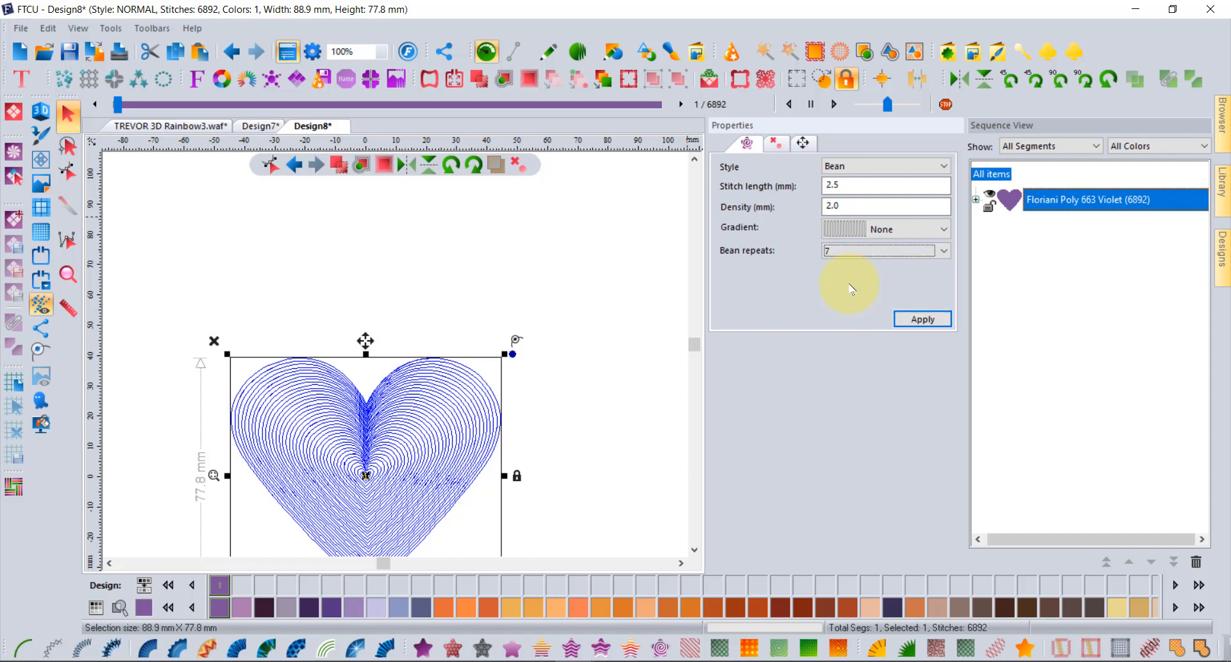
pyautogui.click(916, 319)
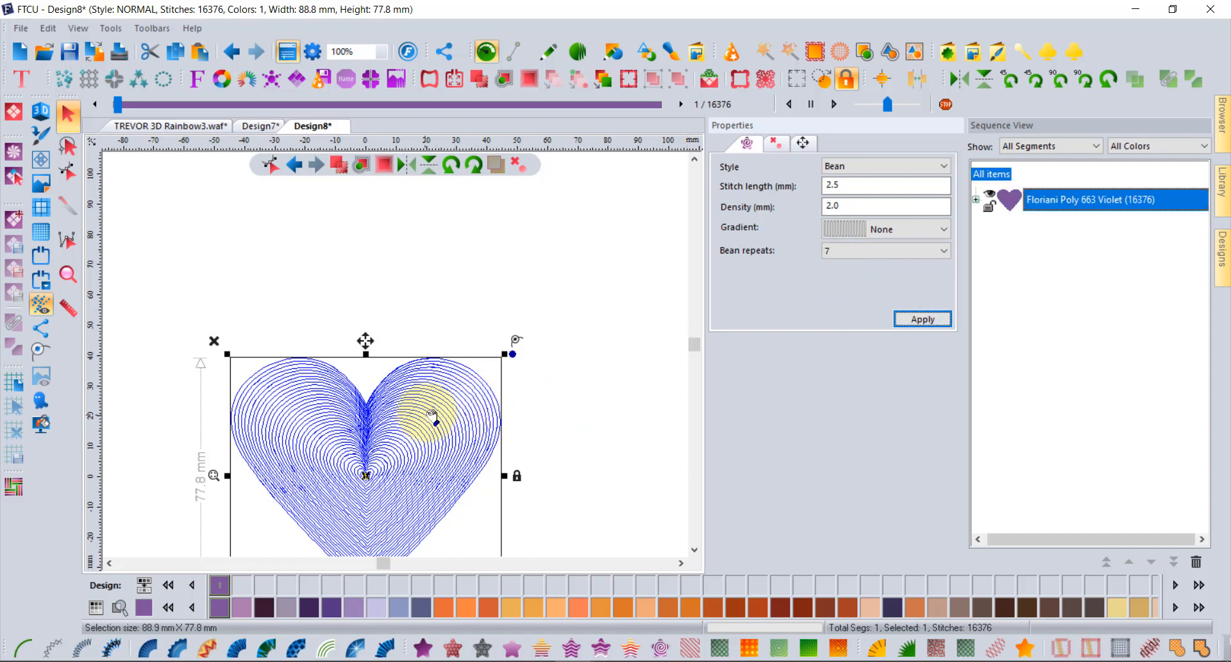
# Set the heart ripple's density to 6.0 mm and apply it
pyautogui.scroll(1, 401, 466)
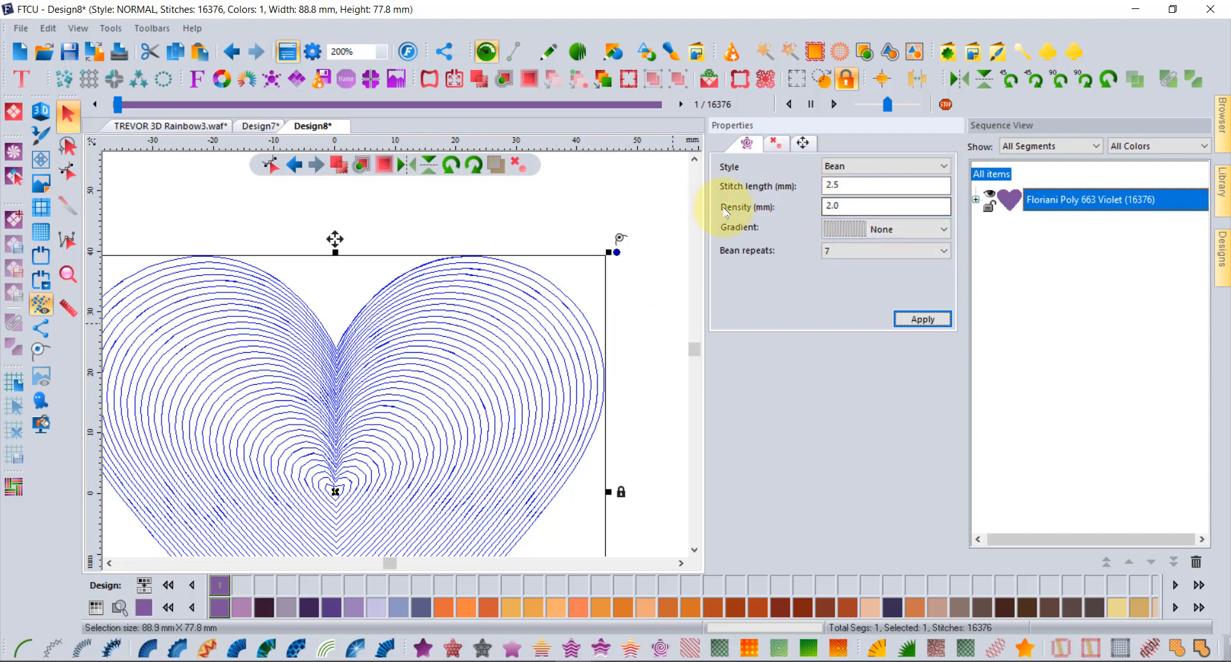
pyautogui.doubleClick(851, 205)
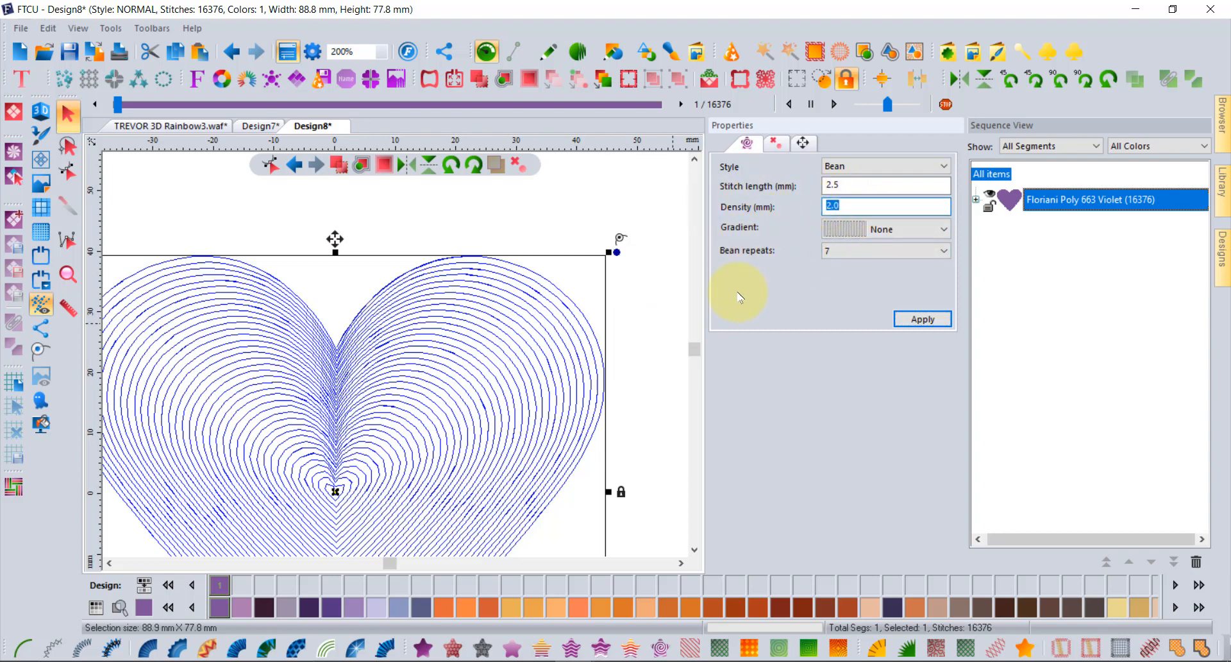
pyautogui.click(923, 319)
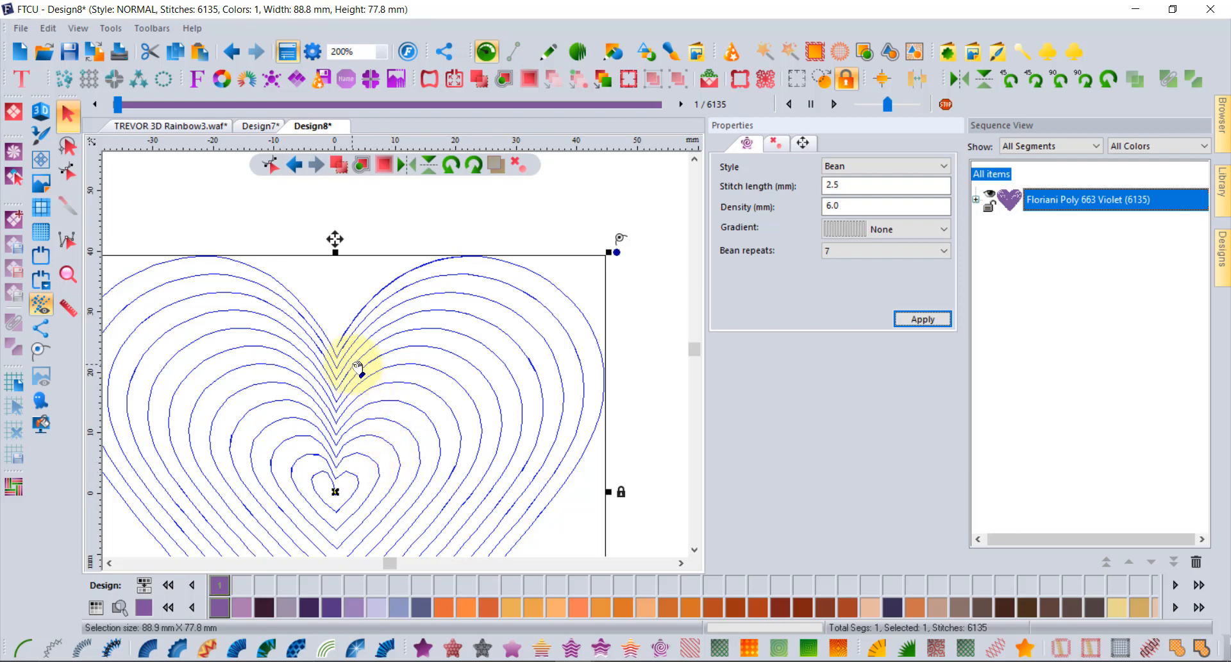
# Simulate the stitching of the widely spaced 6.0 mm heart ripple through to its last stitch
pyautogui.scroll(-1, 358, 365)
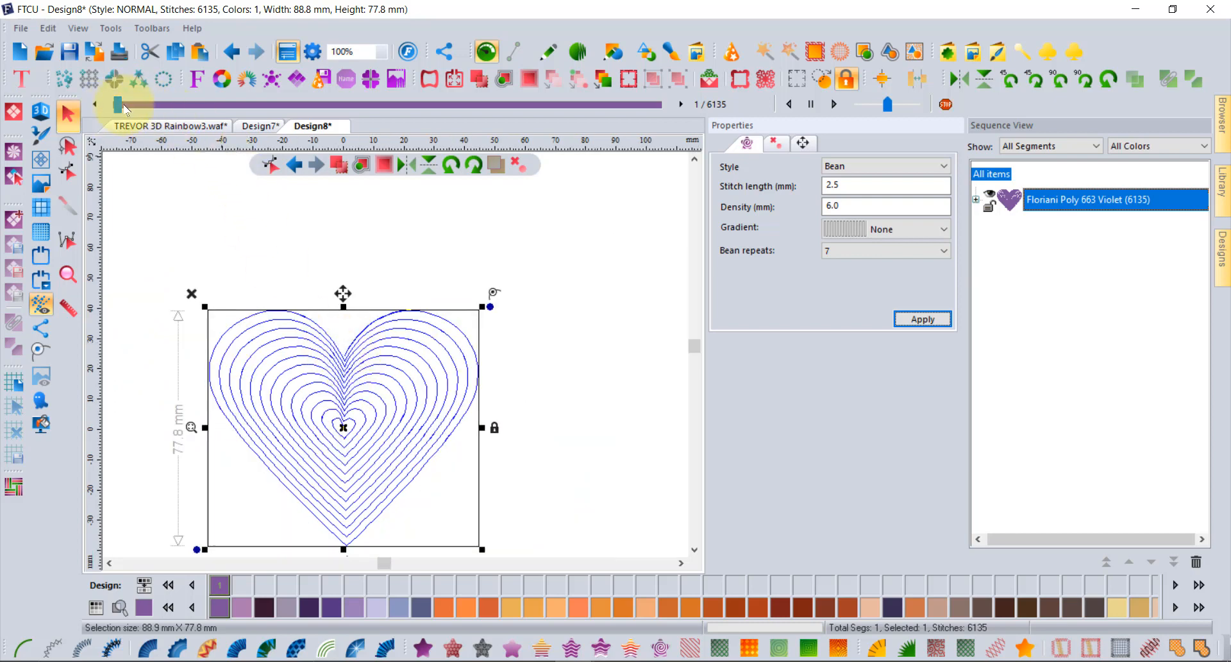
pyautogui.moveTo(119, 108); pyautogui.dragTo(731, 122)
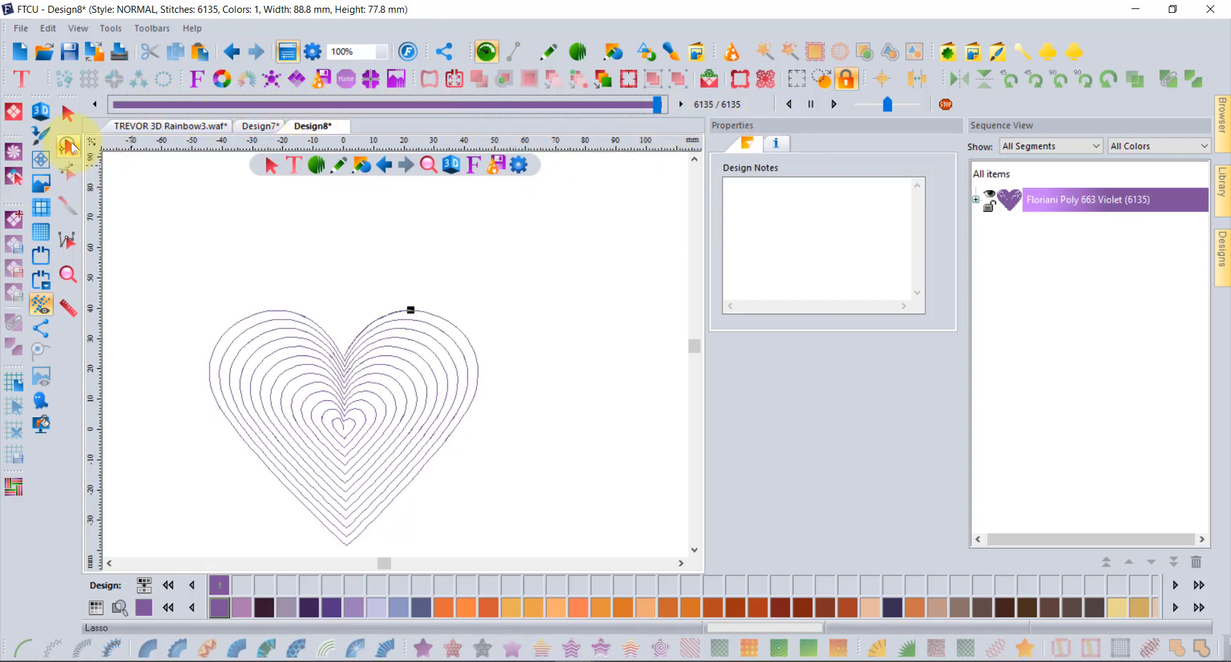
pyautogui.click(69, 113)
# Select the heart and apply a Linear increasing gradient to its ripple fill
pyautogui.click(415, 386)
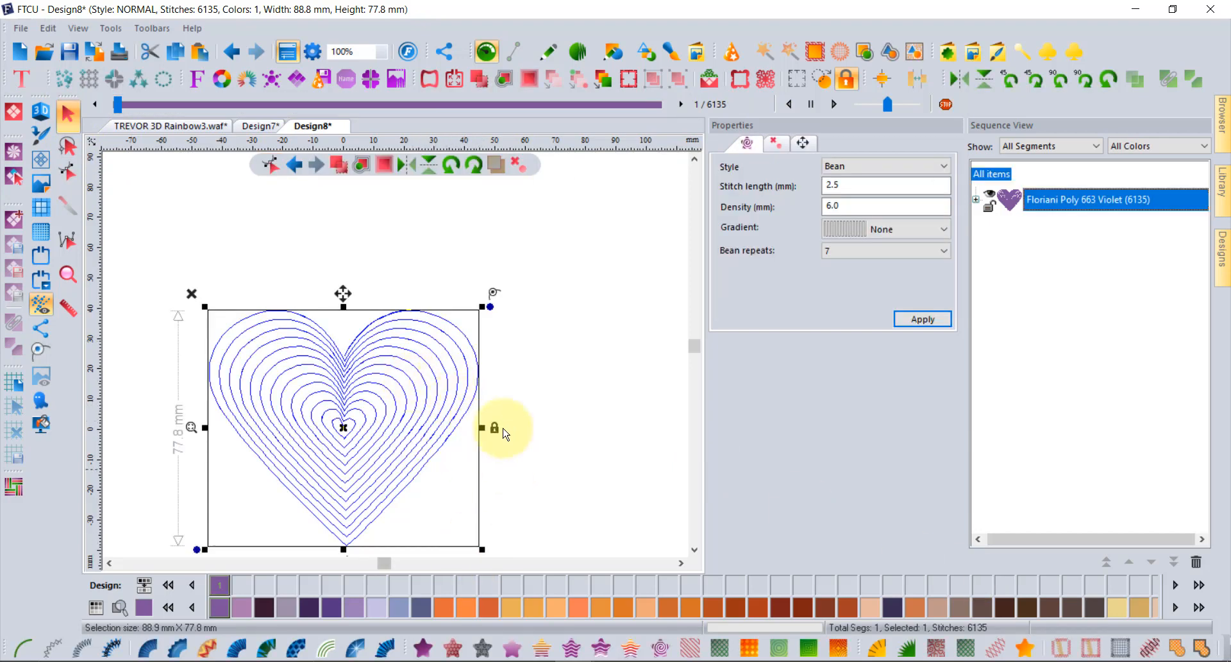
pyautogui.click(861, 232)
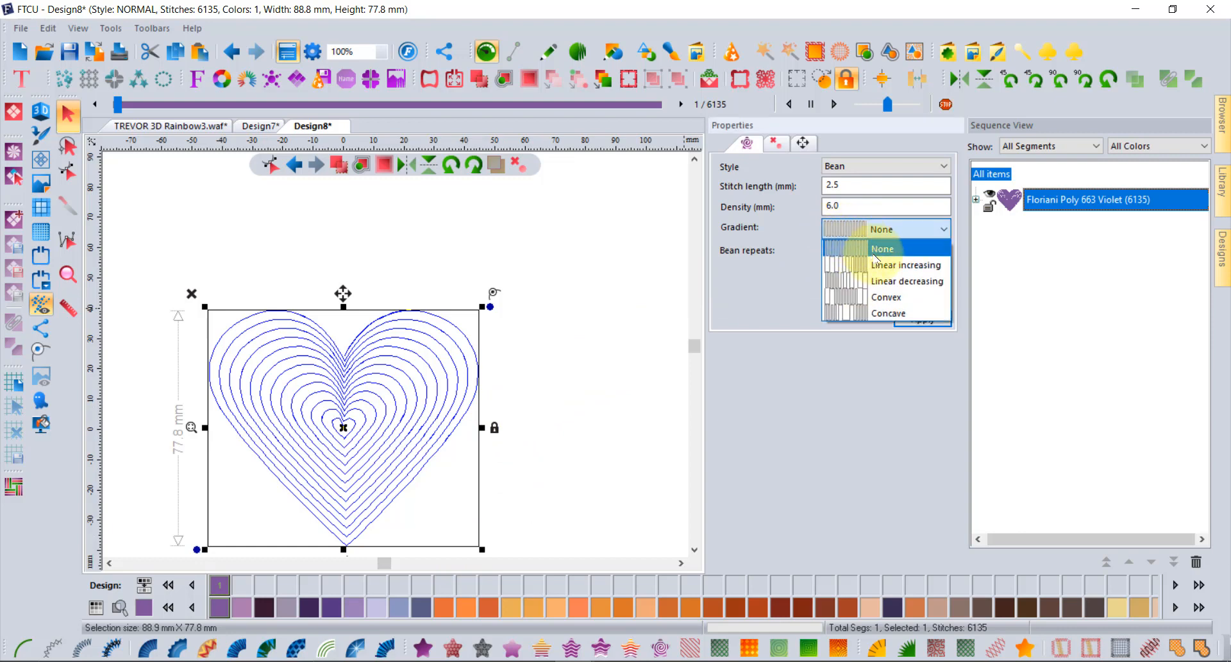
pyautogui.click(922, 266)
pyautogui.click(923, 318)
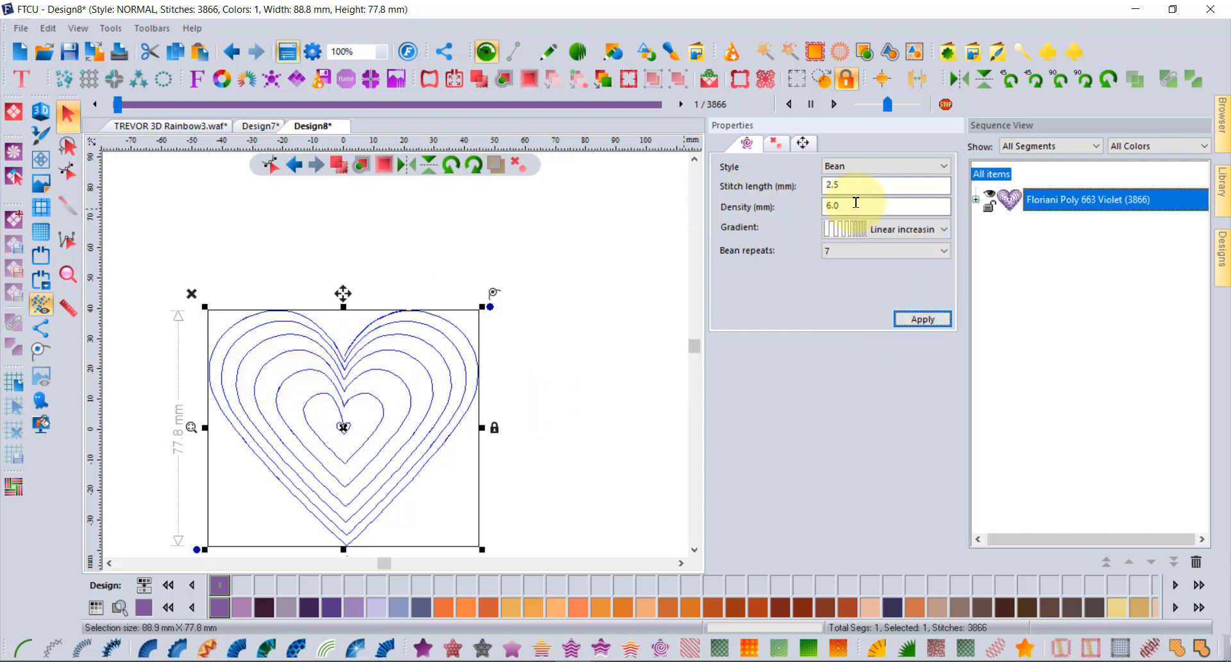
# Set the gradient heart ripple's density to 2.0 mm and apply it
pyautogui.moveTo(854, 204); pyautogui.dragTo(774, 211)
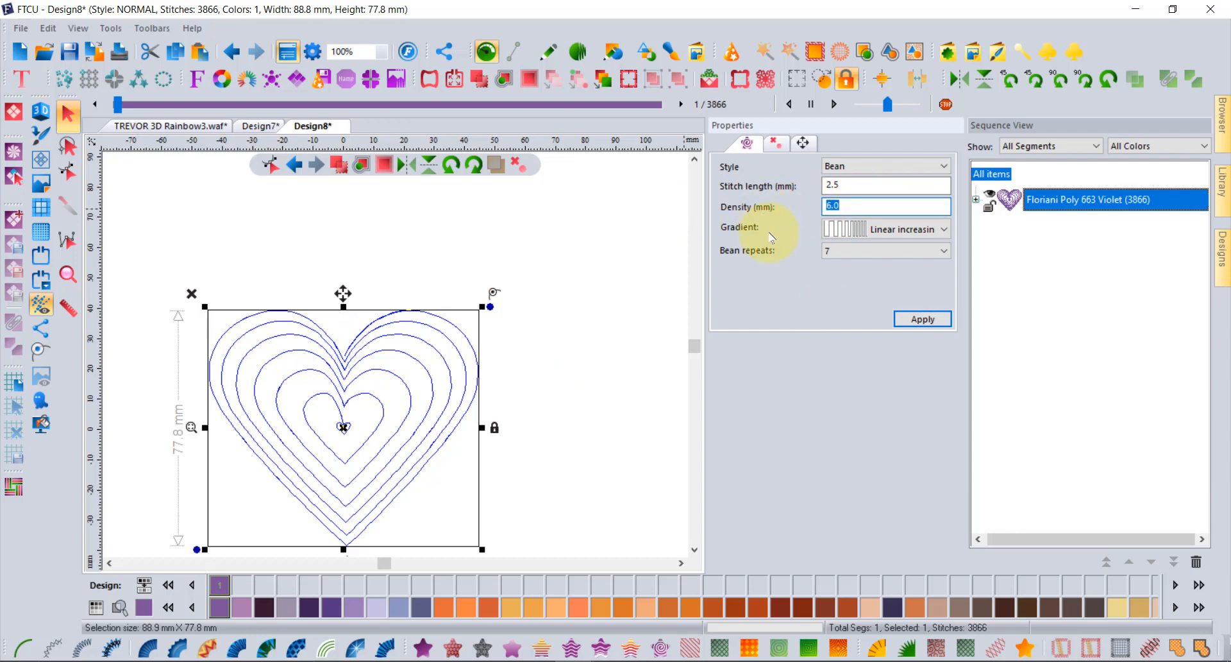
pyautogui.write('2')
pyautogui.click(930, 321)
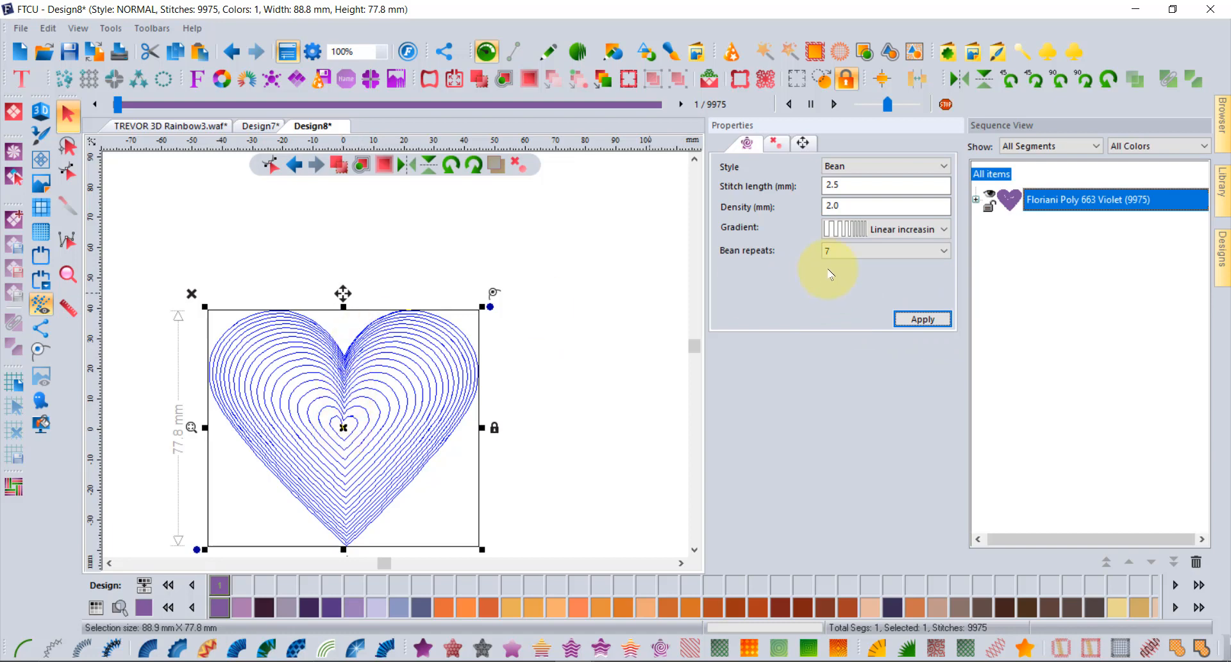
# Apply a Linear decreasing gradient to the heart's 2.0 mm bean ripple fill
pyautogui.click(897, 229)
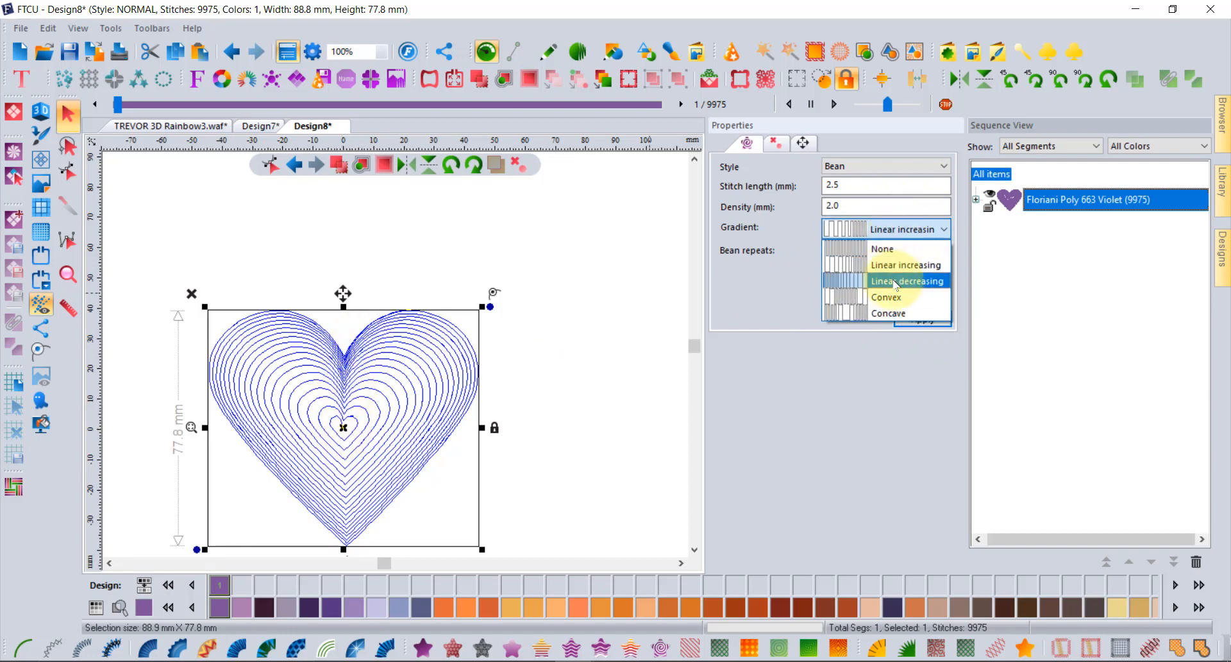
pyautogui.click(907, 261)
pyautogui.click(924, 320)
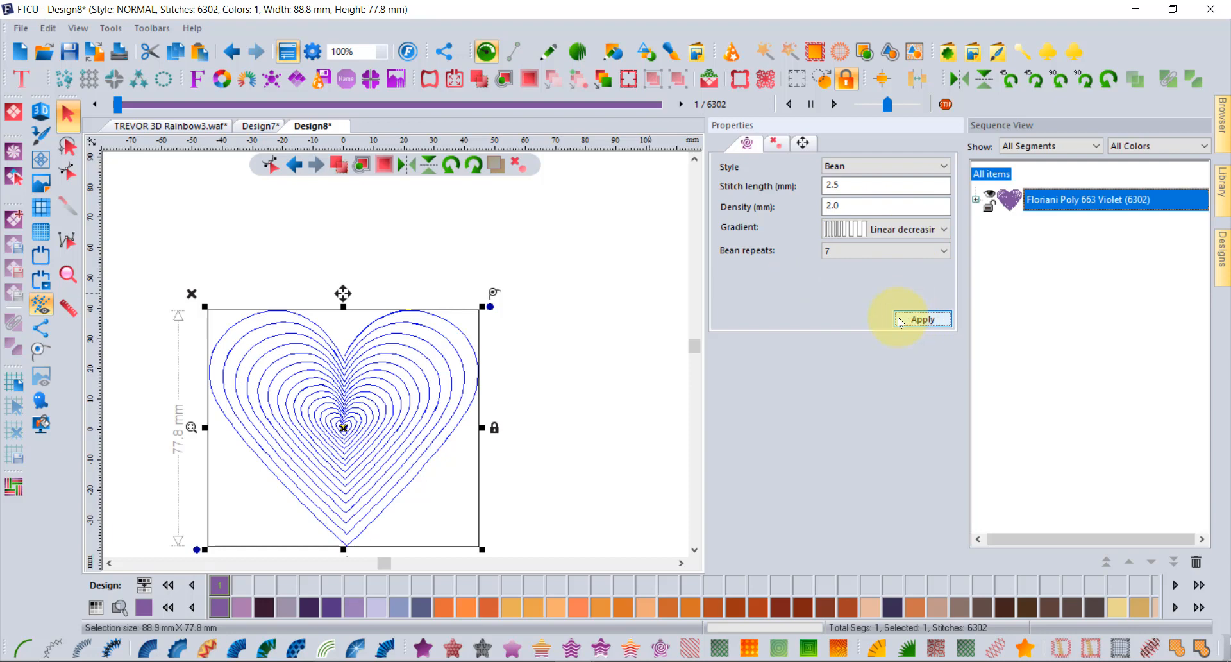
# Change the heart ripple's gradient to Concave and apply it
pyautogui.click(884, 229)
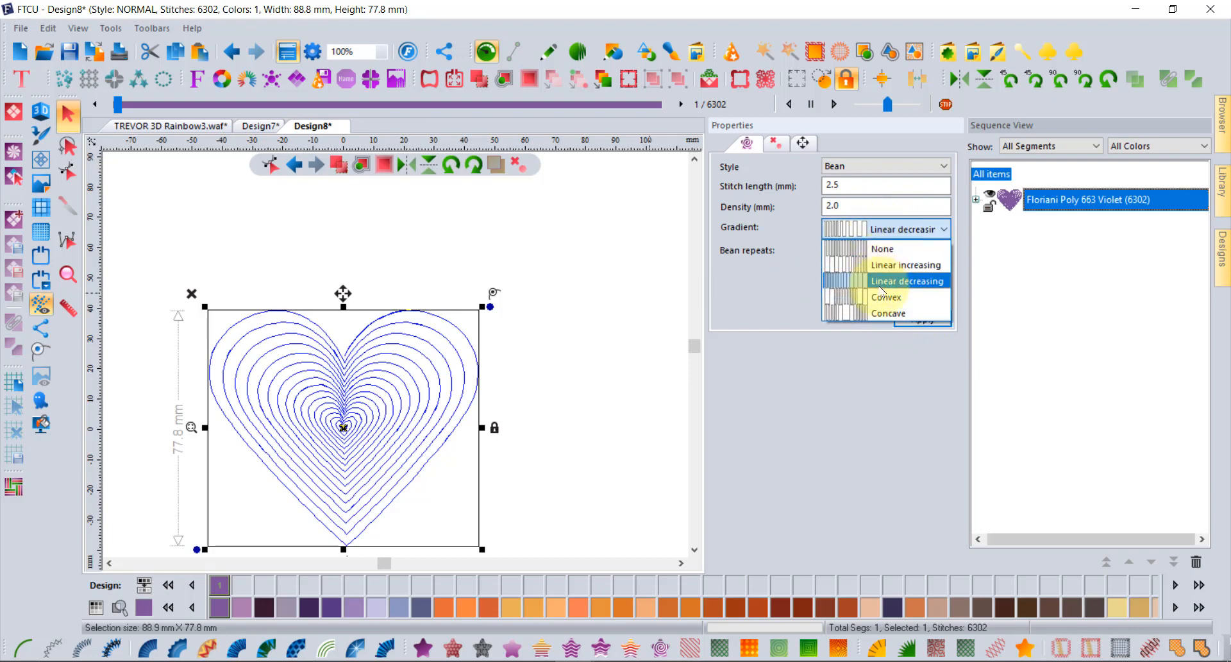
pyautogui.click(888, 313)
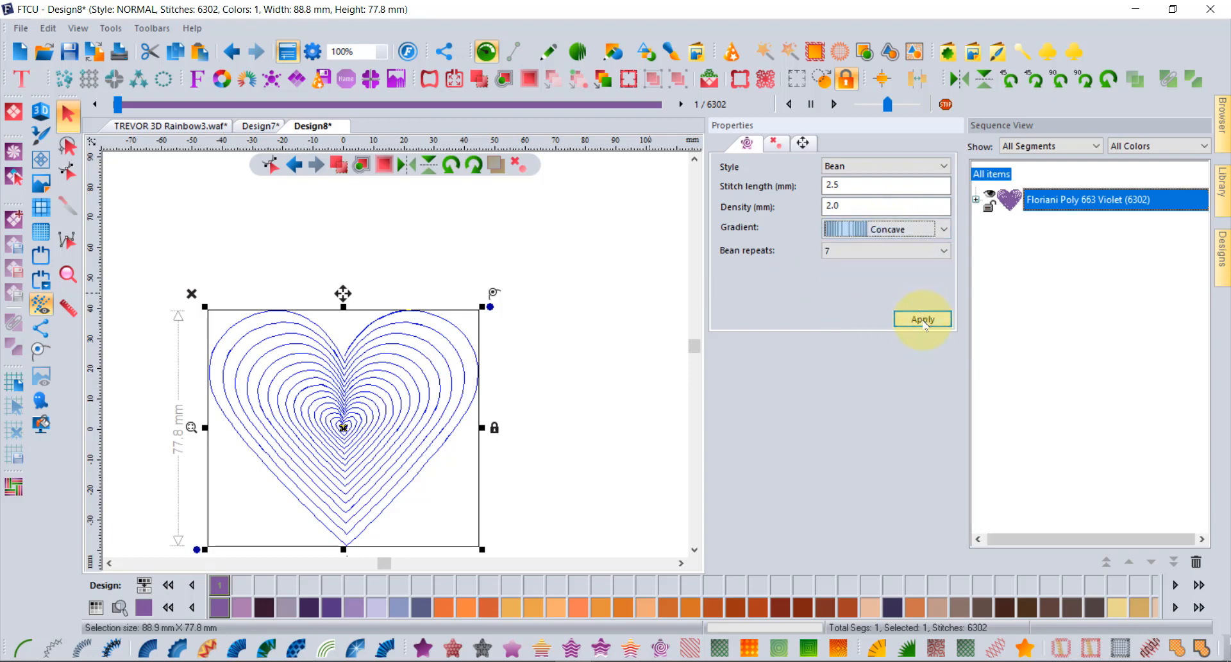
pyautogui.click(923, 321)
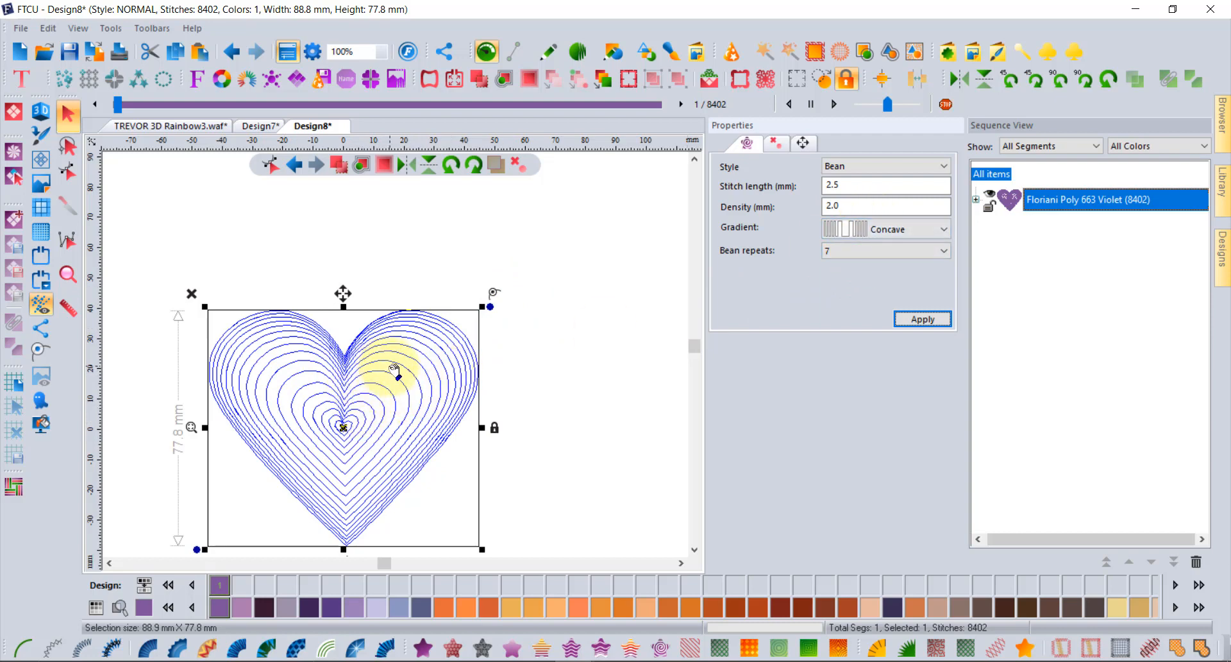
# Switch the heart ripple's stitch style from Bean to Motif and apply it with pattern 209
pyautogui.click(525, 348)
pyautogui.click(393, 406)
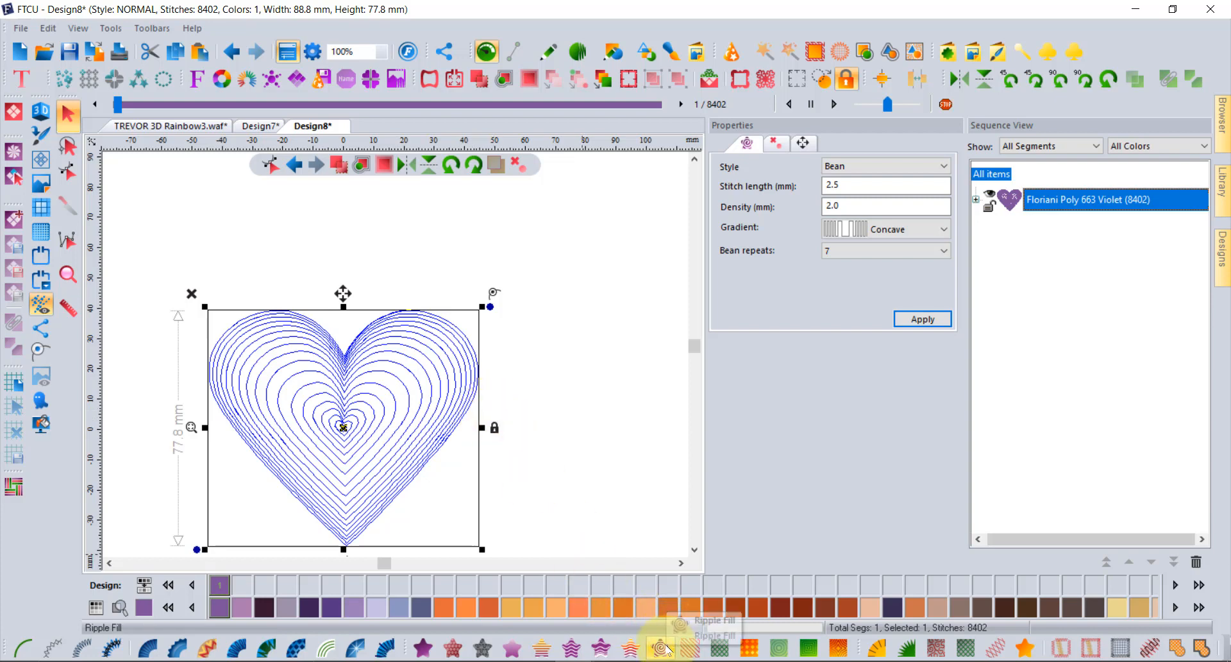
pyautogui.click(857, 168)
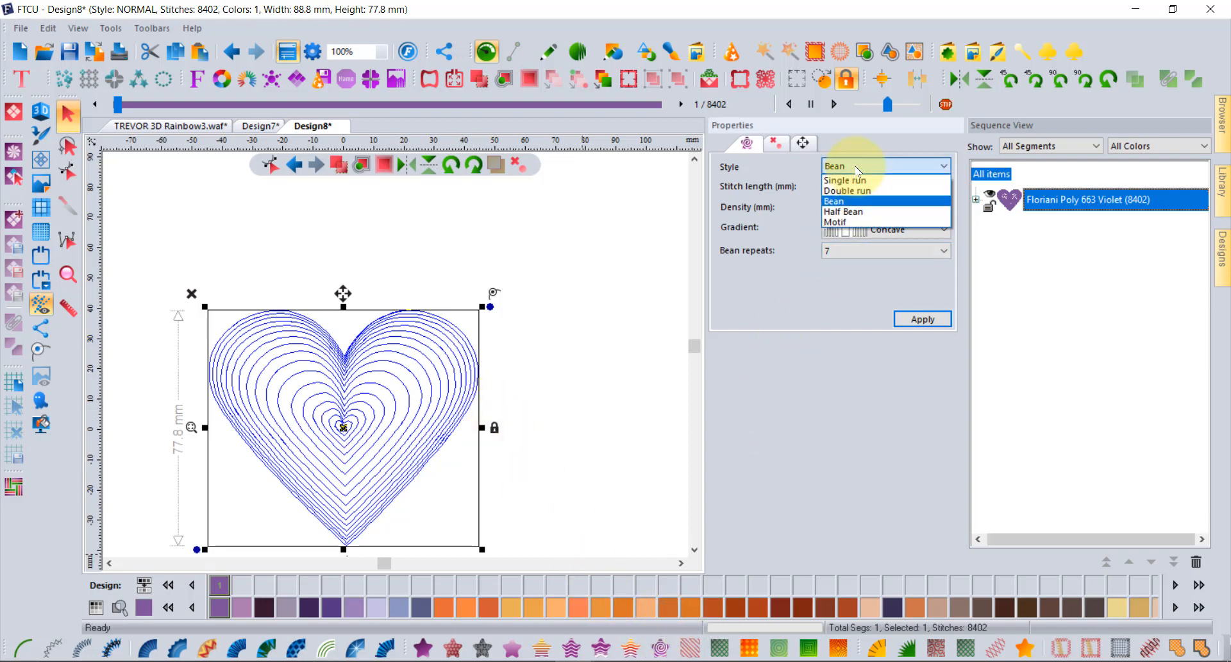
pyautogui.click(861, 222)
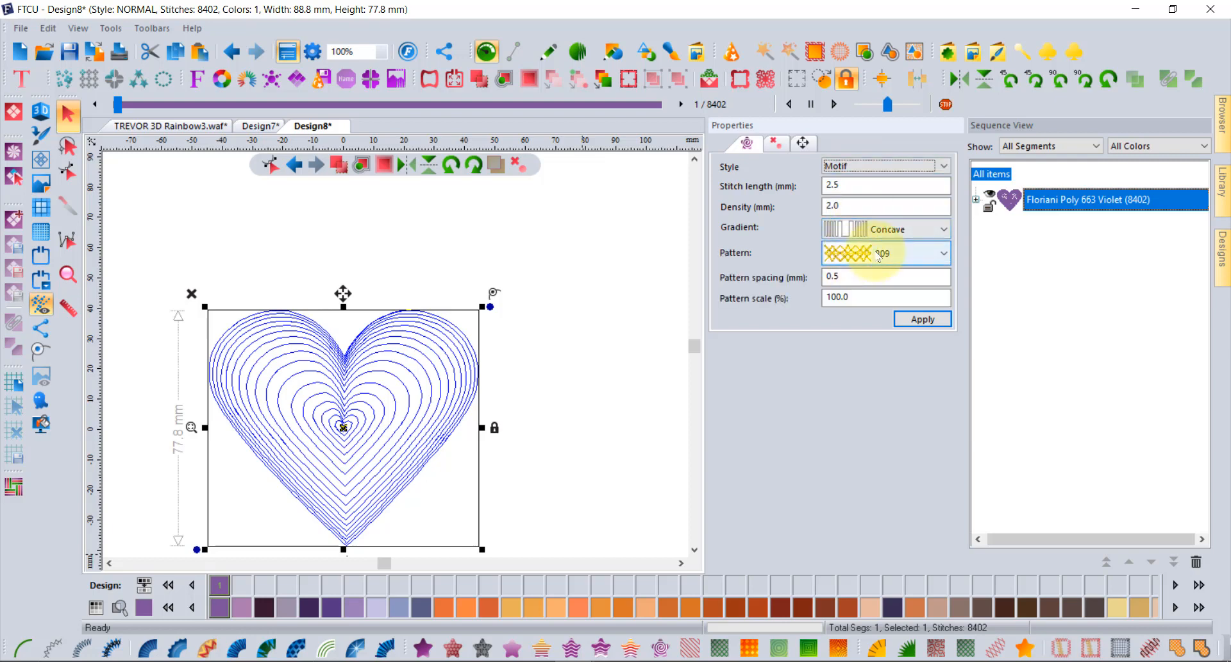
pyautogui.click(918, 319)
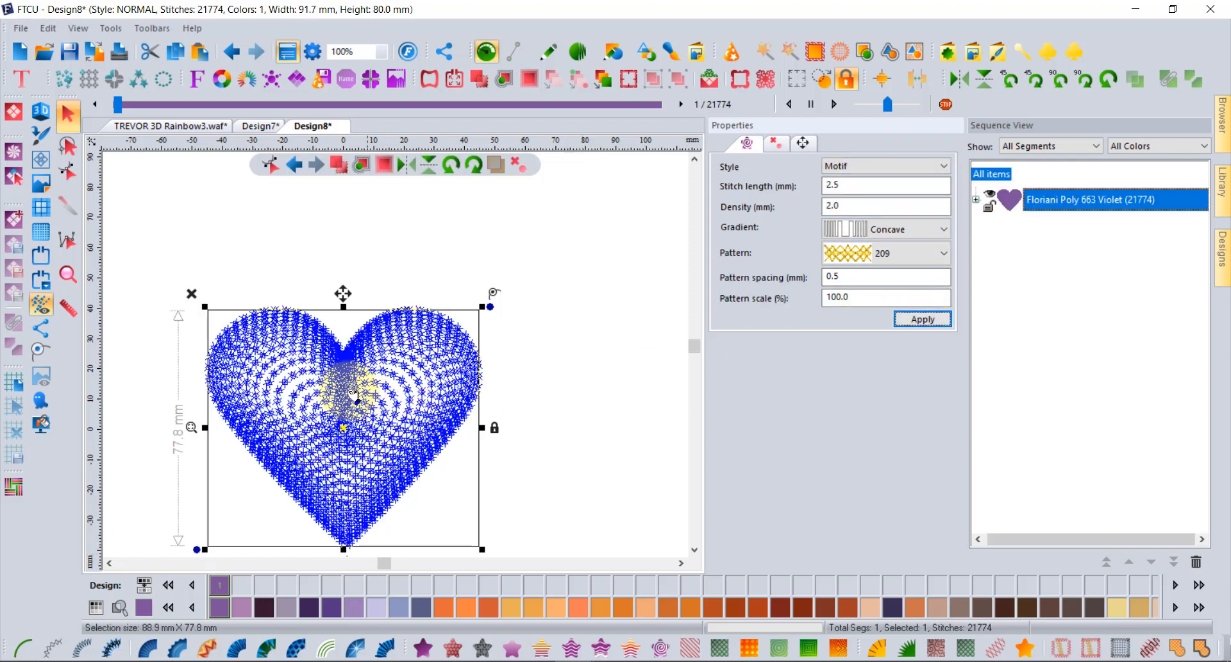
# Inspect the motif stitches up close, and set the heart ripple's density to 10 mm
pyautogui.scroll(1, 324, 372)
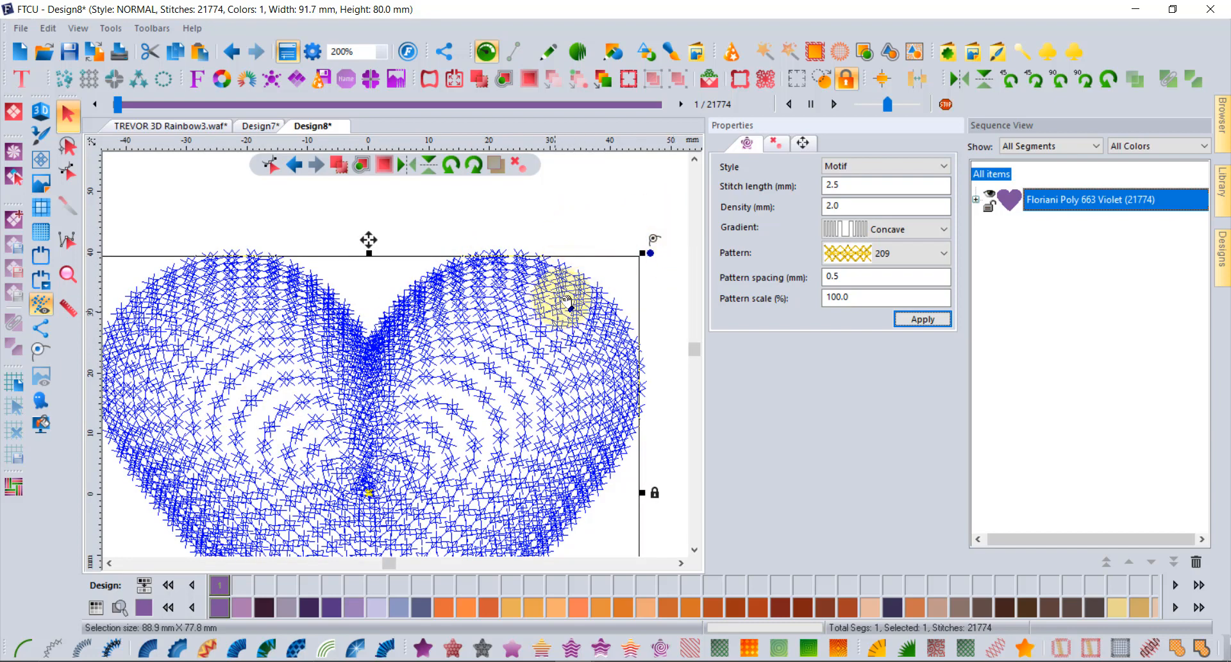
pyautogui.scroll(2, 552, 289)
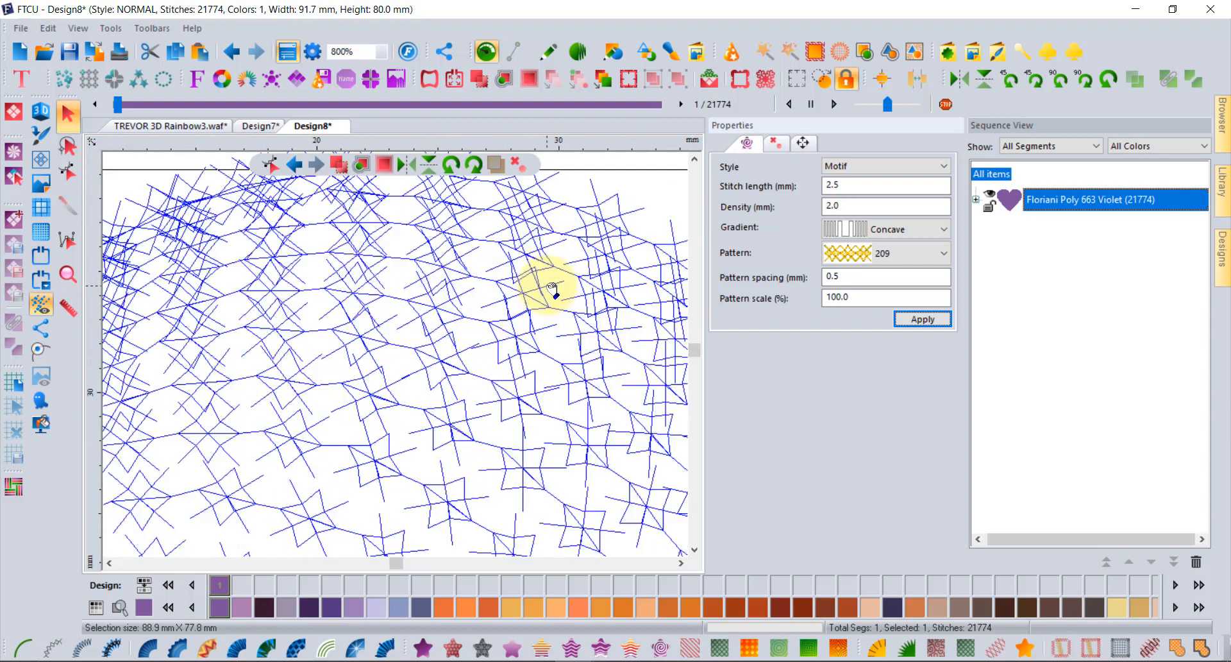
pyautogui.scroll(-2, 551, 318)
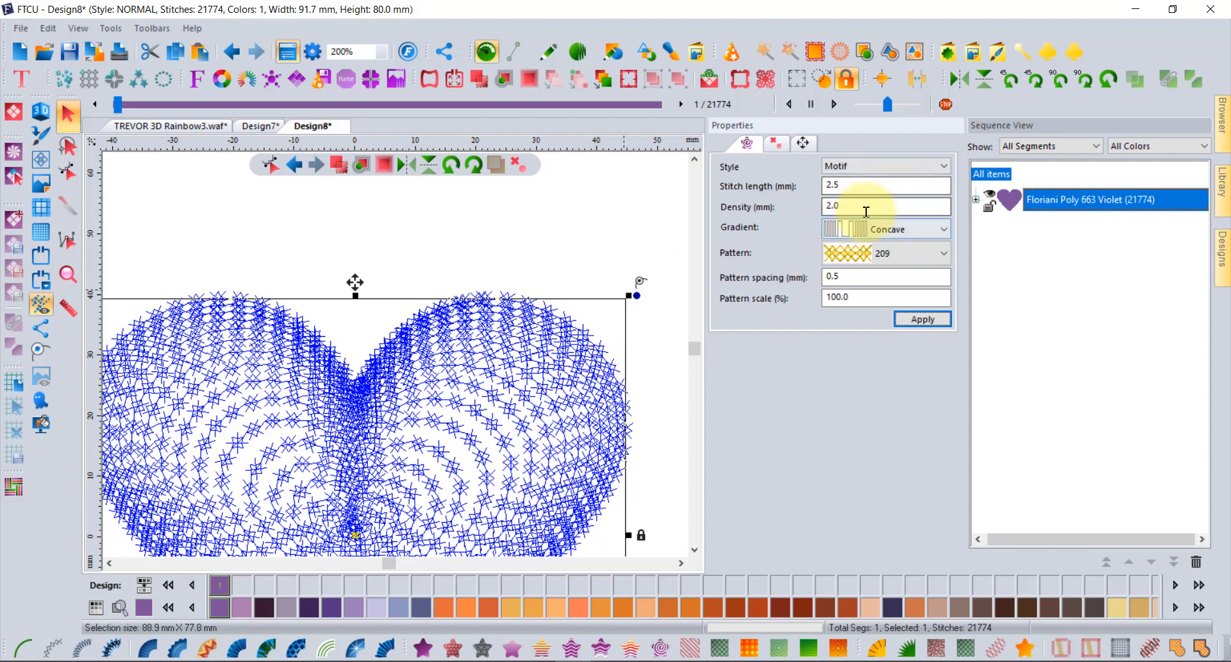
pyautogui.moveTo(866, 206); pyautogui.dragTo(799, 208)
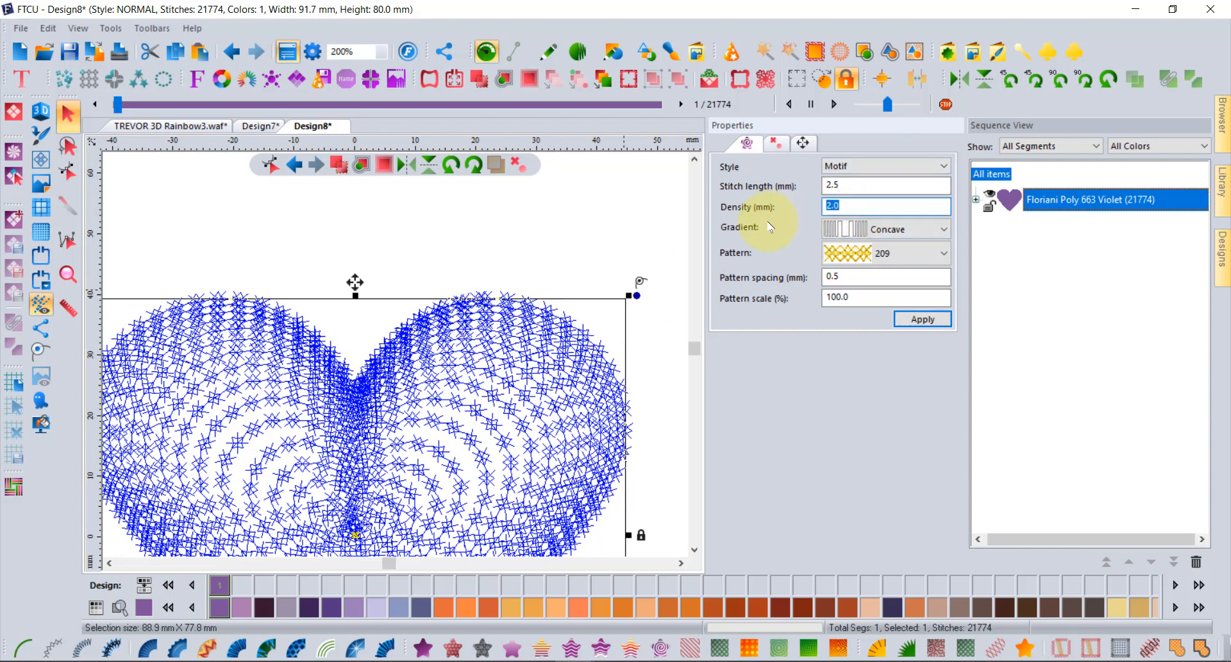
pyautogui.write('10')
pyautogui.click(923, 318)
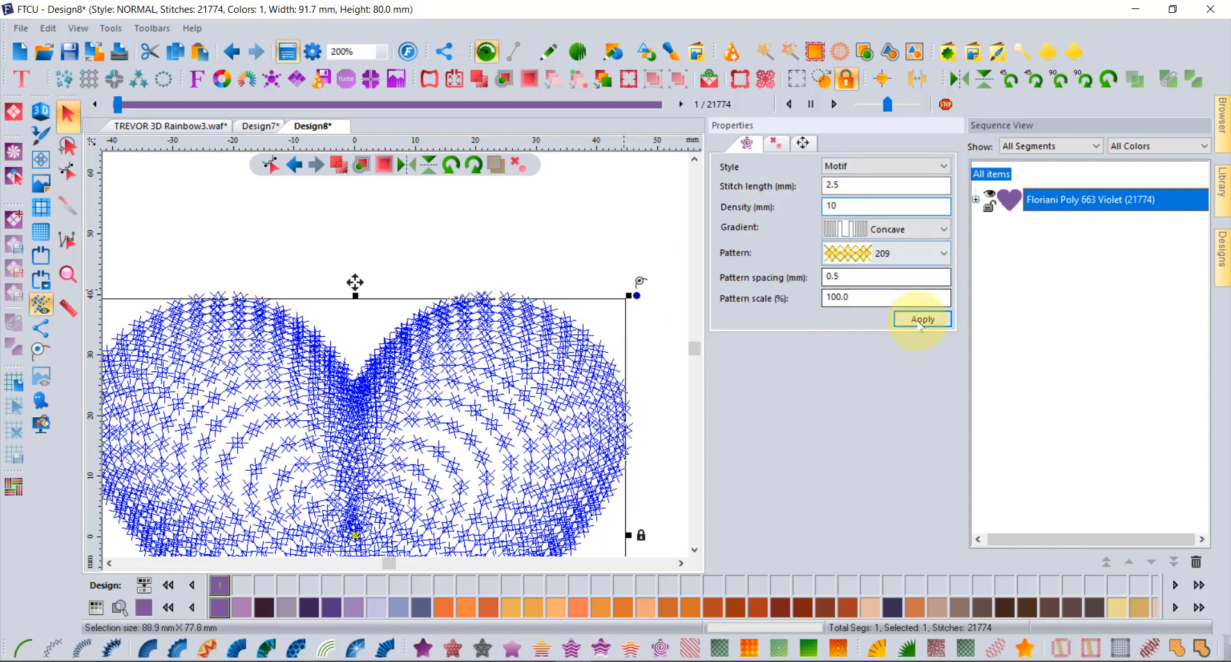
# Remove the gradient from the heart's motif ripple by applying the None option
pyautogui.scroll(-1, 484, 427)
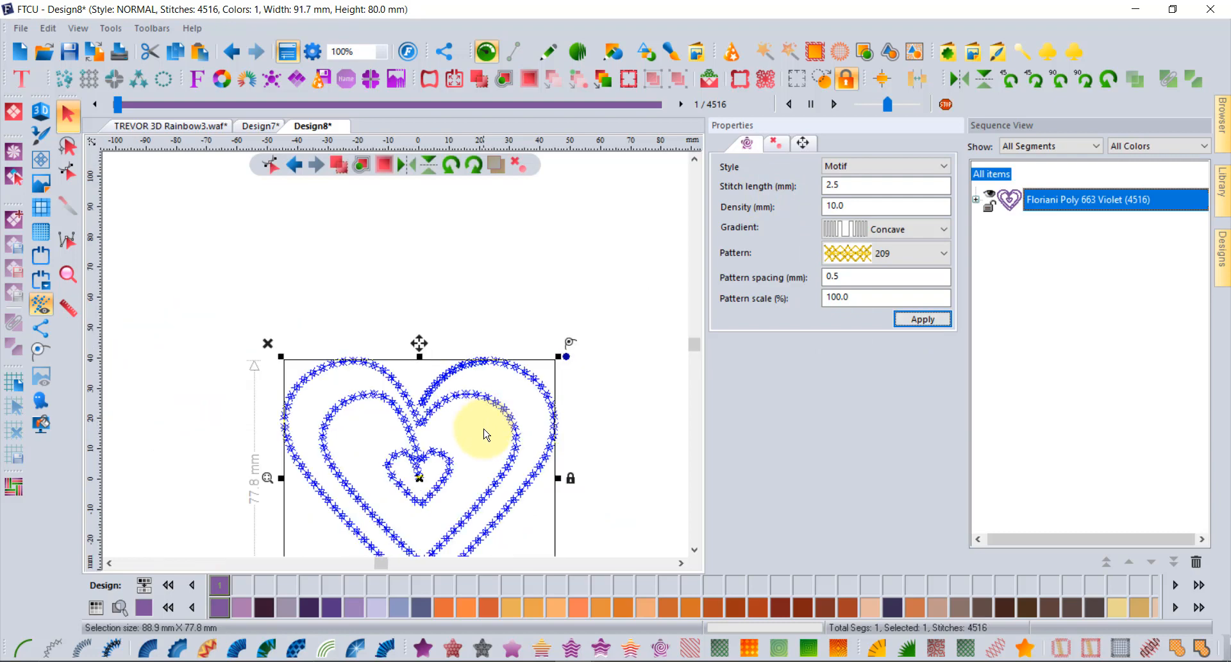
pyautogui.click(866, 229)
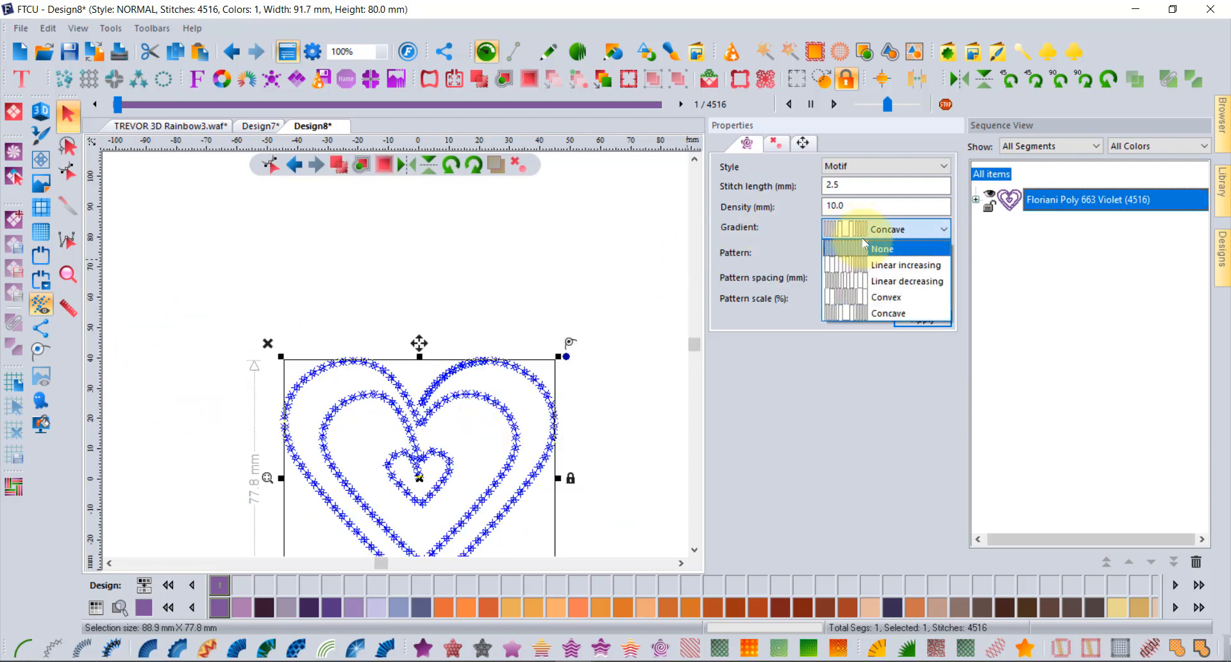
pyautogui.click(878, 248)
pyautogui.click(922, 319)
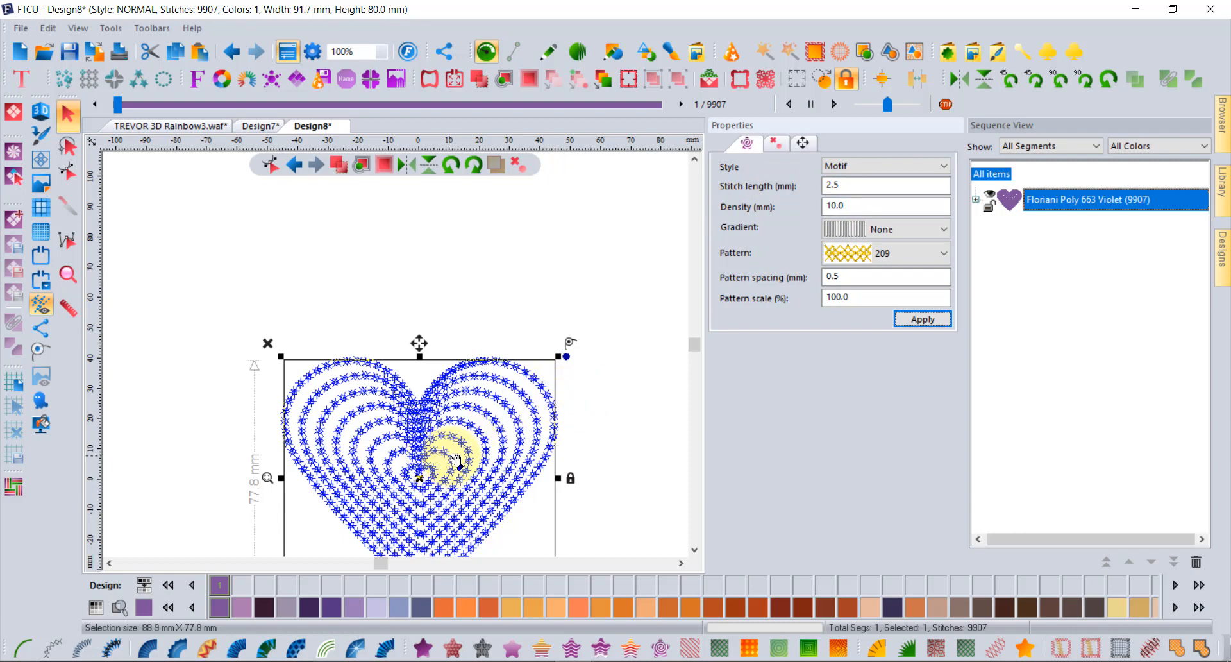
# Reapply the Concave gradient to the heart's 10 mm motif ripple
pyautogui.scroll(2, 452, 455)
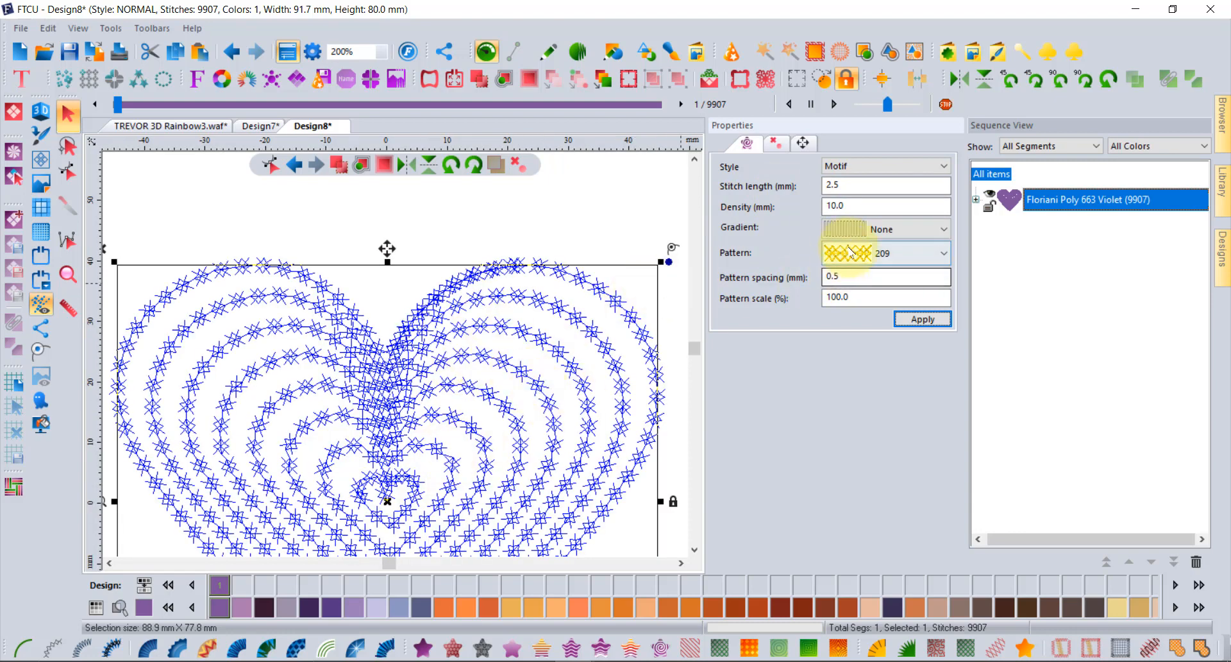
pyautogui.click(882, 229)
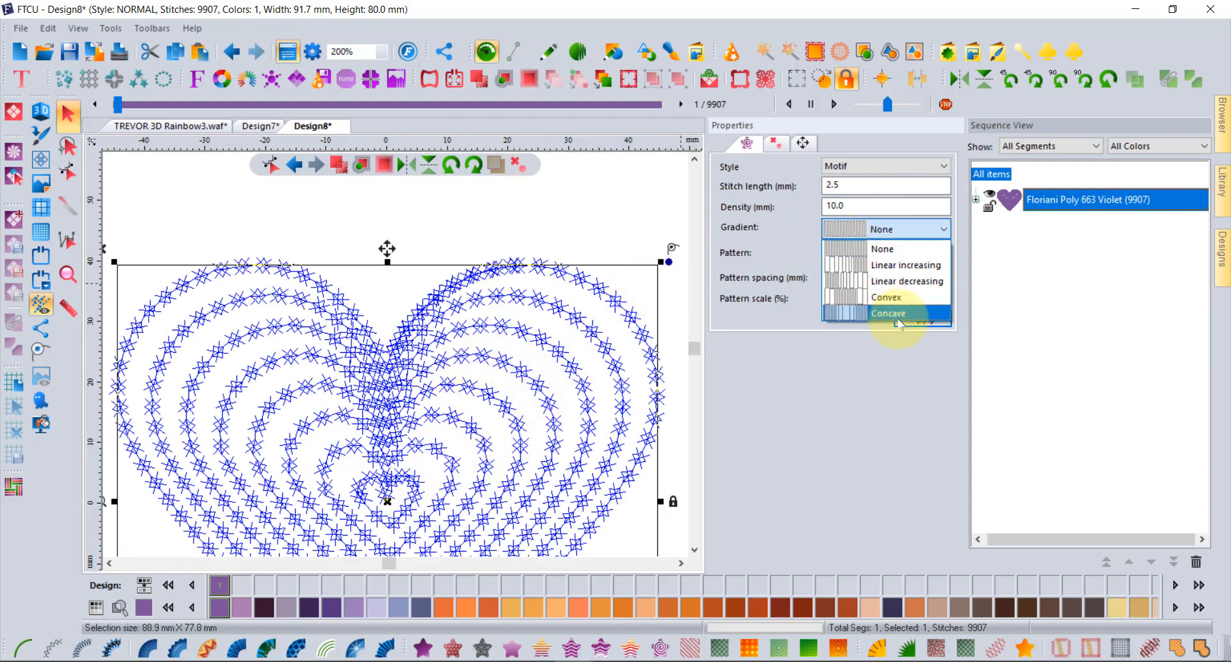
pyautogui.click(888, 313)
pyautogui.click(478, 426)
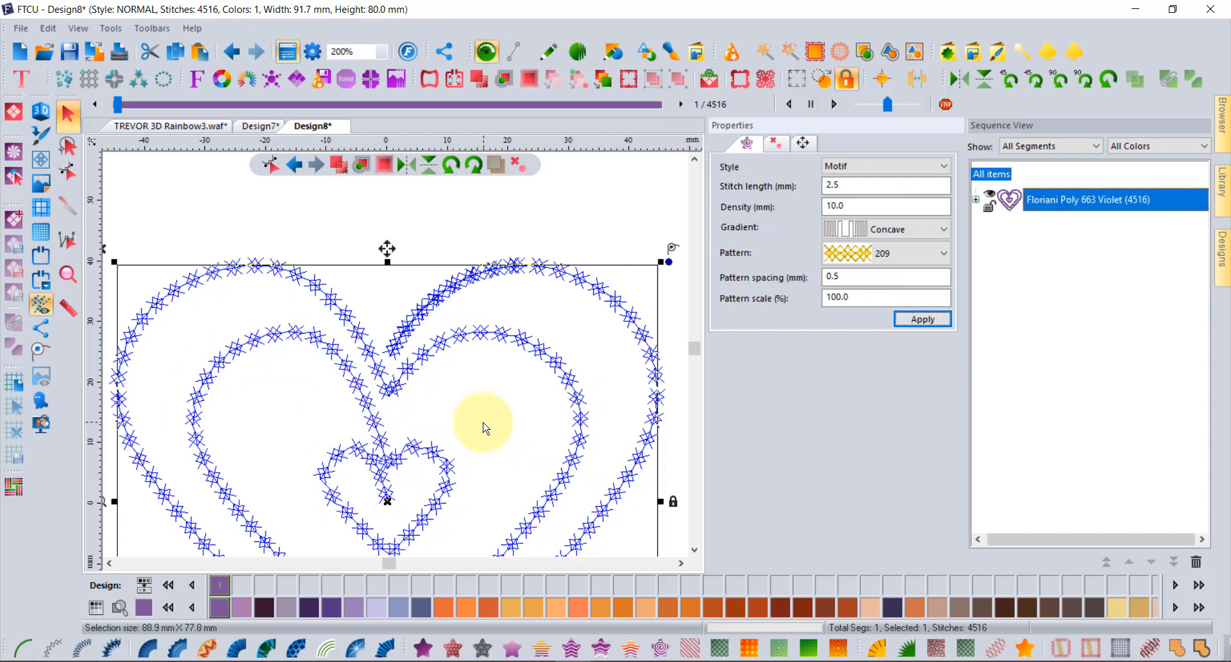
# Set the heart motif ripple's density to 2 mm and apply it
pyautogui.scroll(-1, 483, 417)
pyautogui.moveTo(843, 203); pyautogui.dragTo(797, 204)
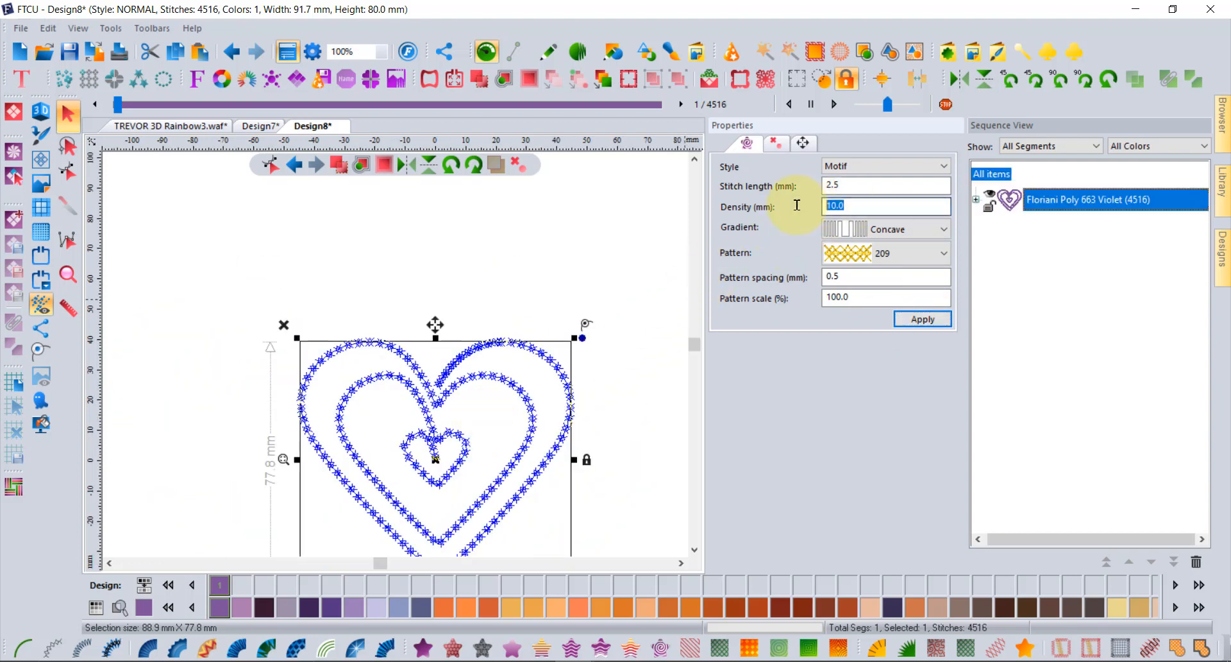
pyautogui.write('2.0')
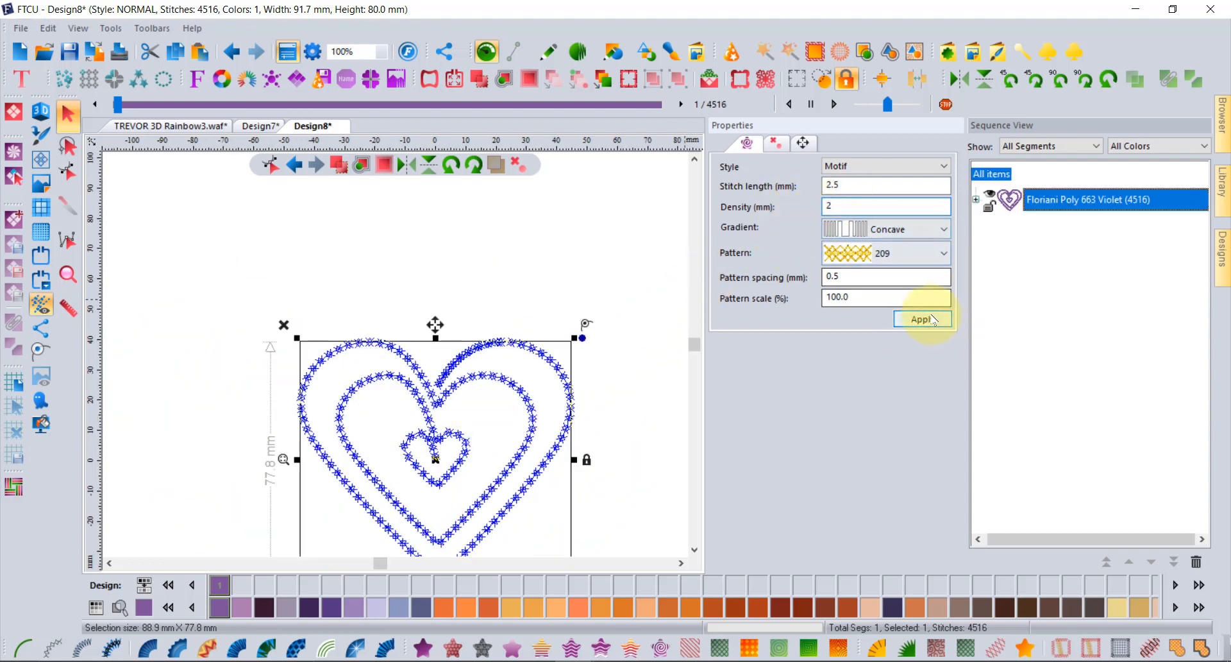
pyautogui.click(925, 318)
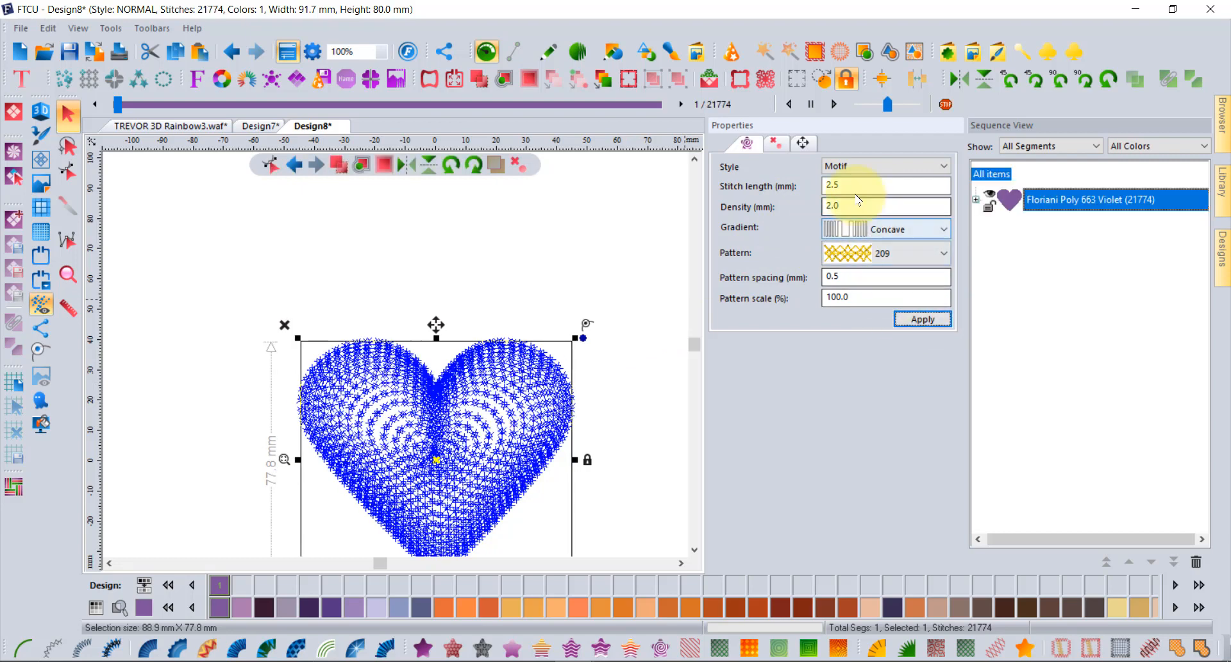
# Apply a 4 mm density to the heart's motif ripple, and move the heart up and to the left in the design
pyautogui.moveTo(860, 206); pyautogui.dragTo(778, 215)
pyautogui.write('4')
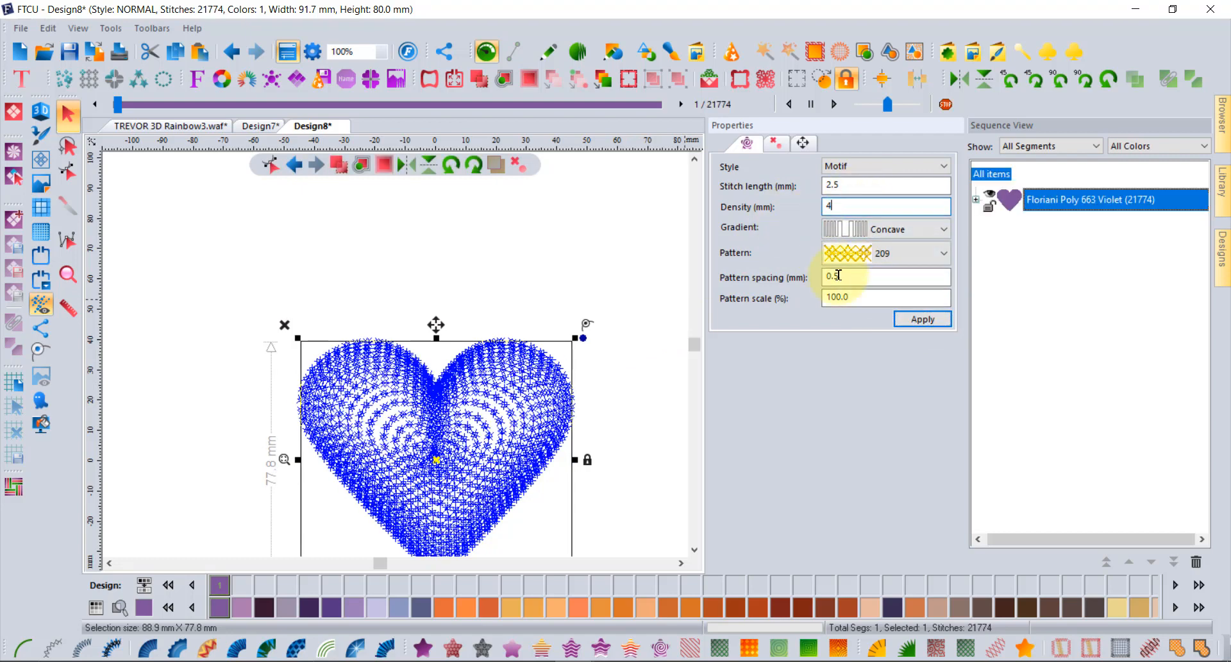
pyautogui.click(924, 319)
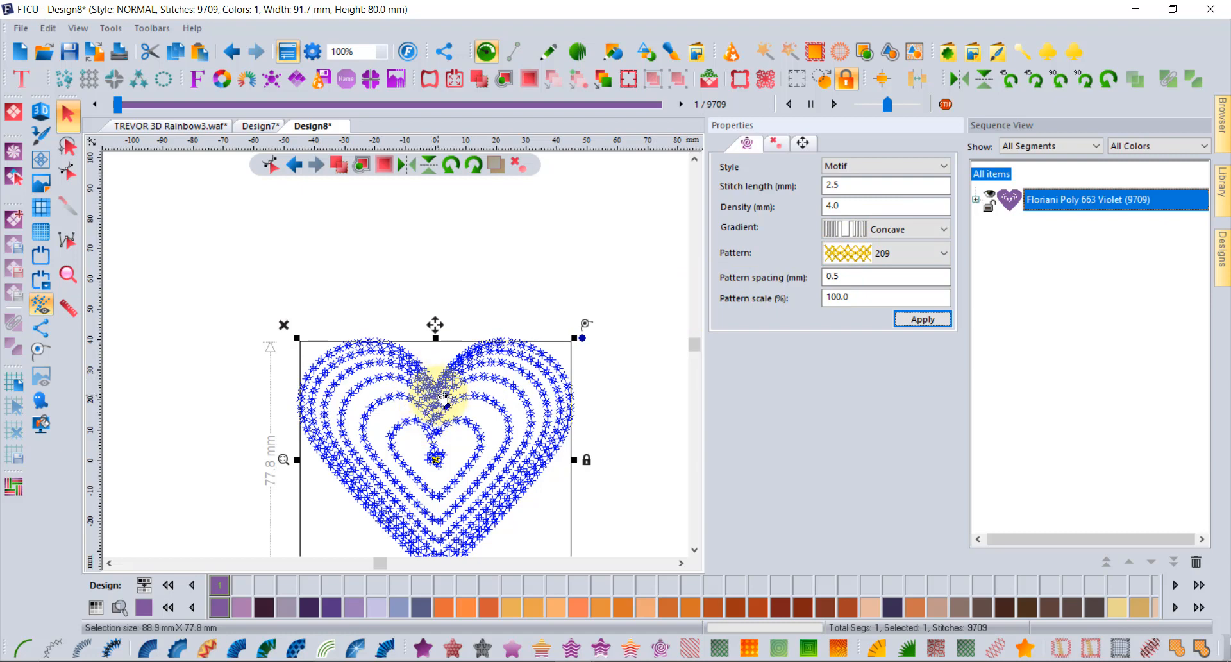
pyautogui.moveTo(444, 398); pyautogui.dragTo(395, 340)
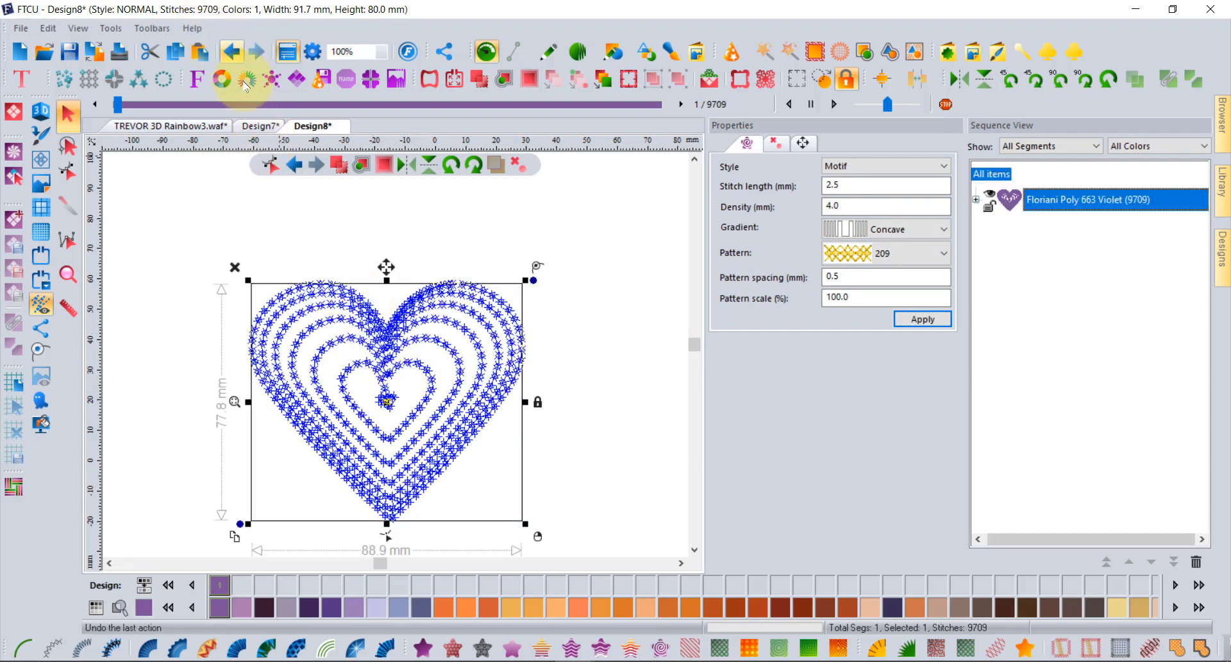
# Change the heart ripple's motif to pattern 230 and apply it
pyautogui.click(896, 255)
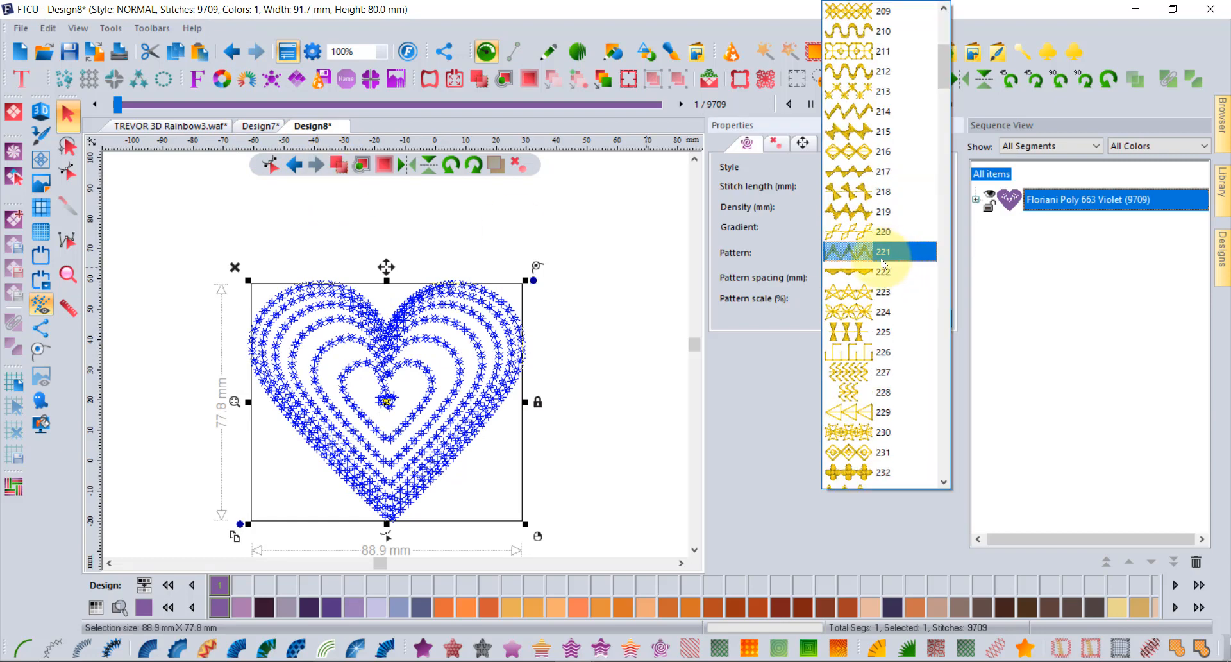
pyautogui.click(878, 433)
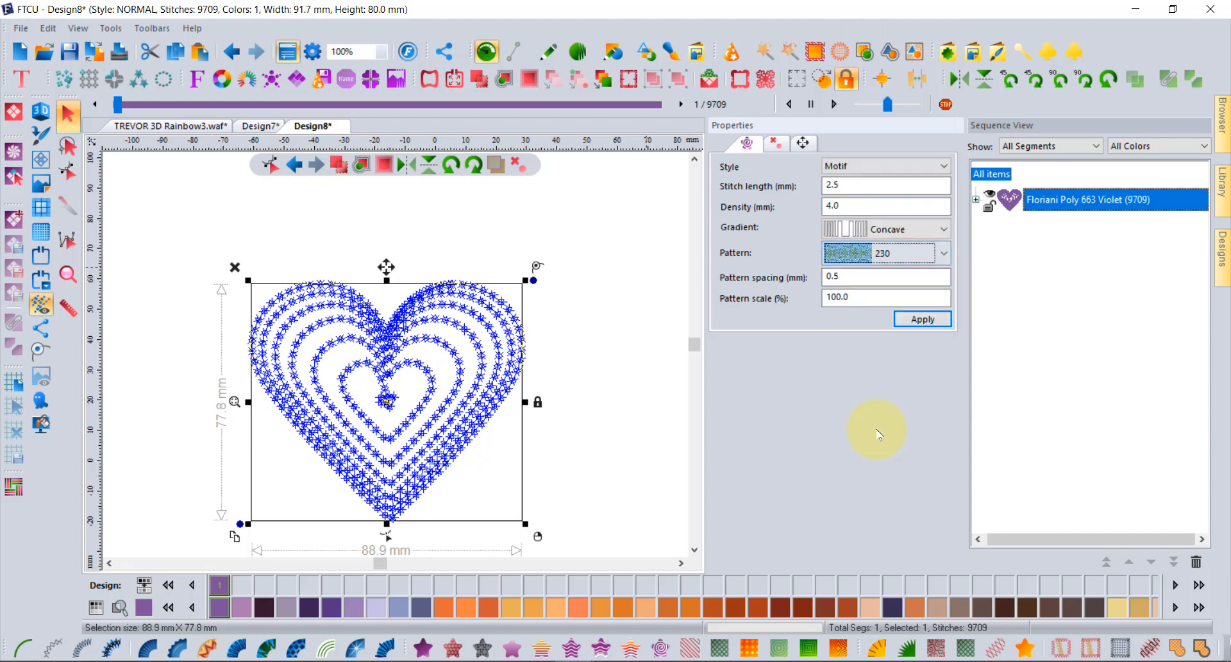
pyautogui.click(930, 324)
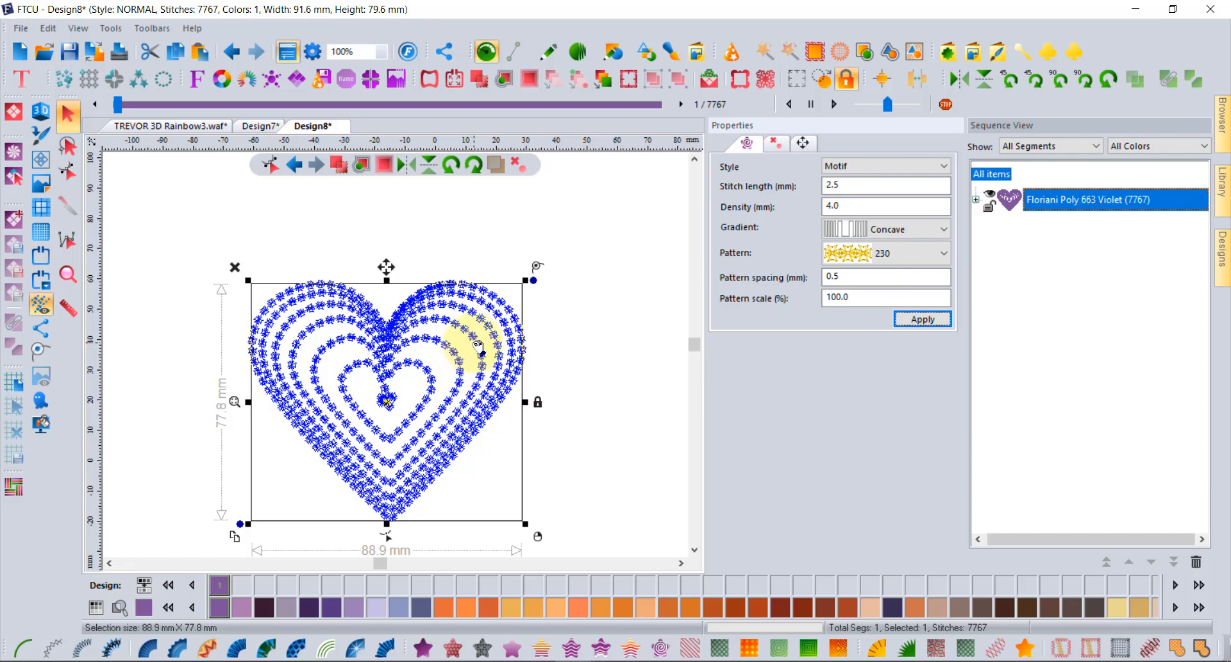
# Try motif pattern 246 on the heart's ripple fill
pyautogui.click(884, 253)
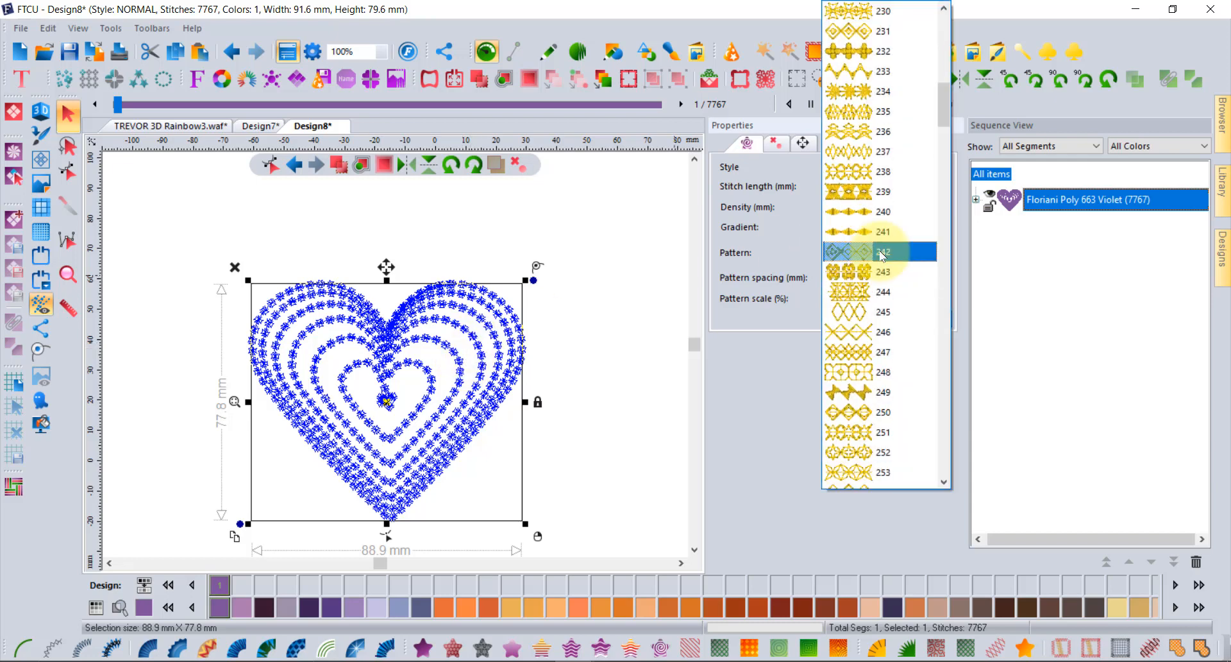
pyautogui.click(882, 331)
pyautogui.click(922, 319)
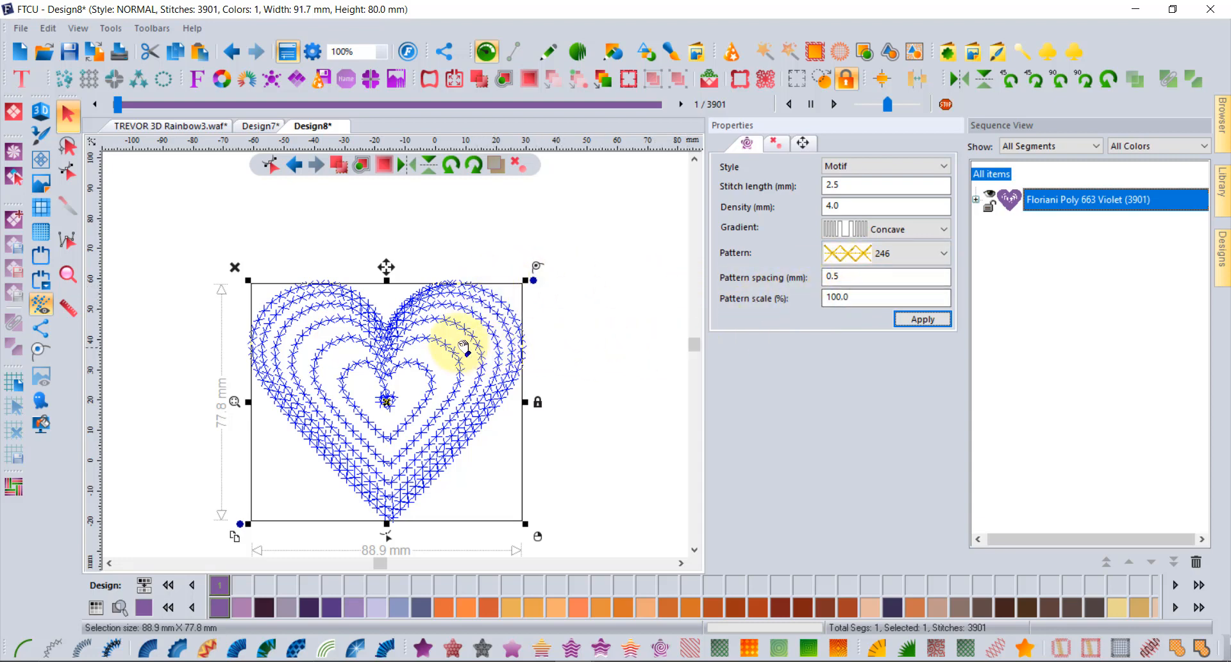
# Replace the heart ripple's motif with pattern 256 and apply it
pyautogui.scroll(1, 456, 343)
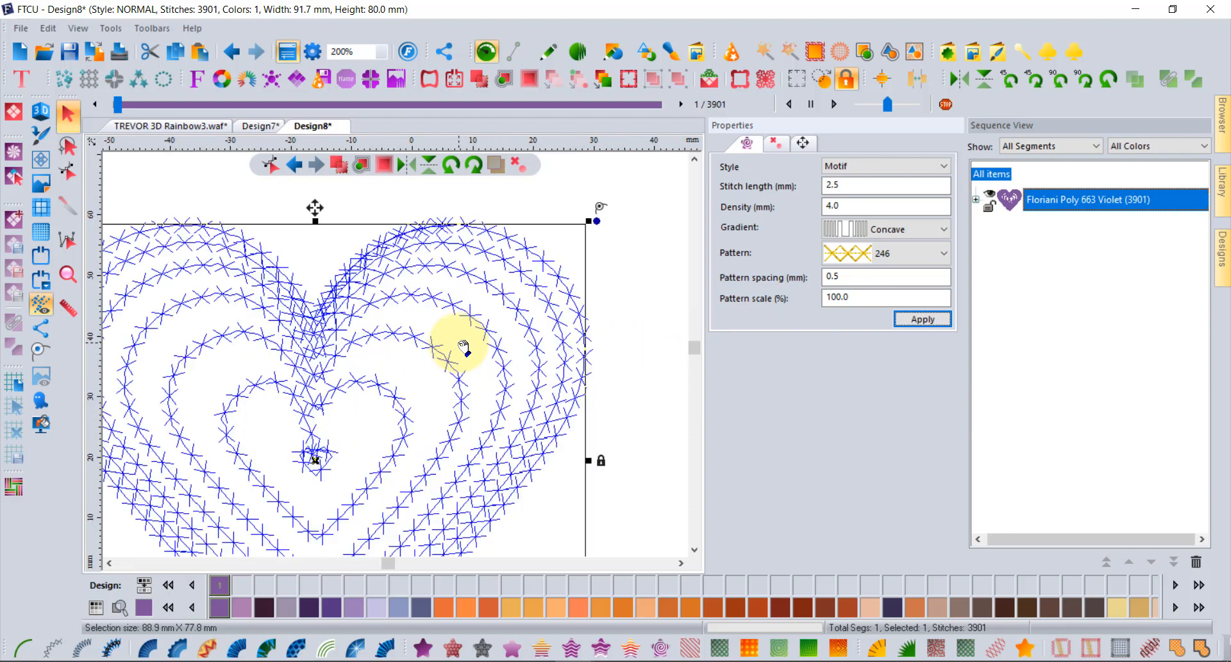
pyautogui.click(874, 254)
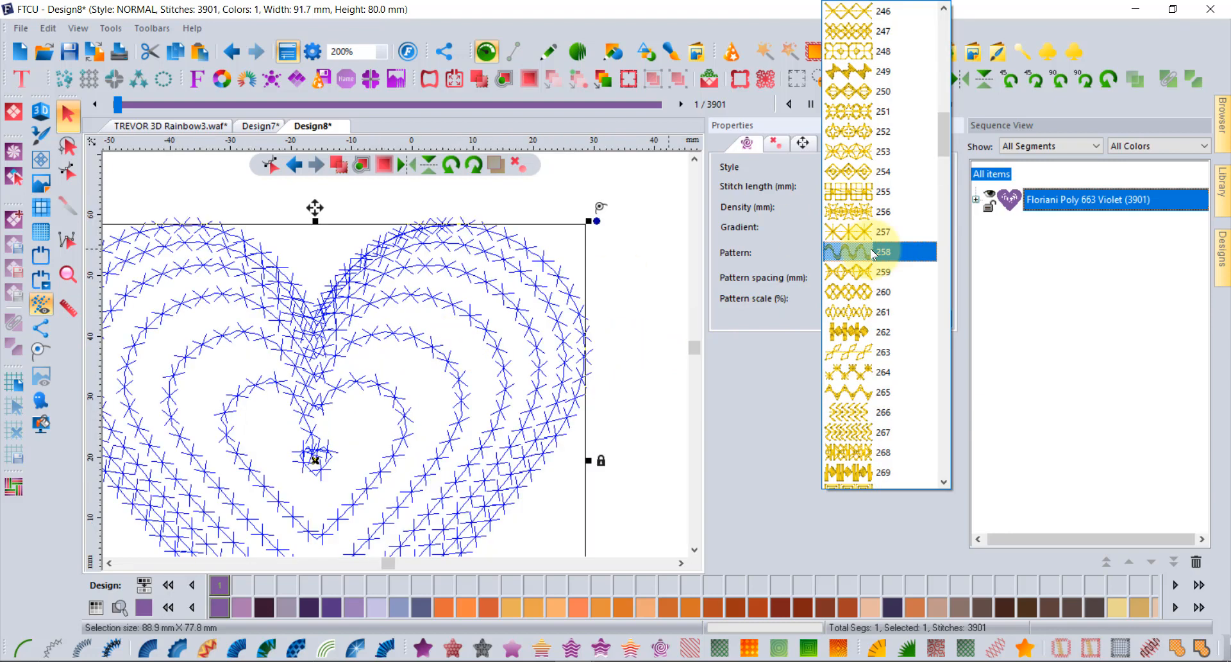
pyautogui.click(868, 204)
pyautogui.click(923, 319)
# Set the heart ripple's motif pattern scale to 120% and apply it
pyautogui.click(859, 297)
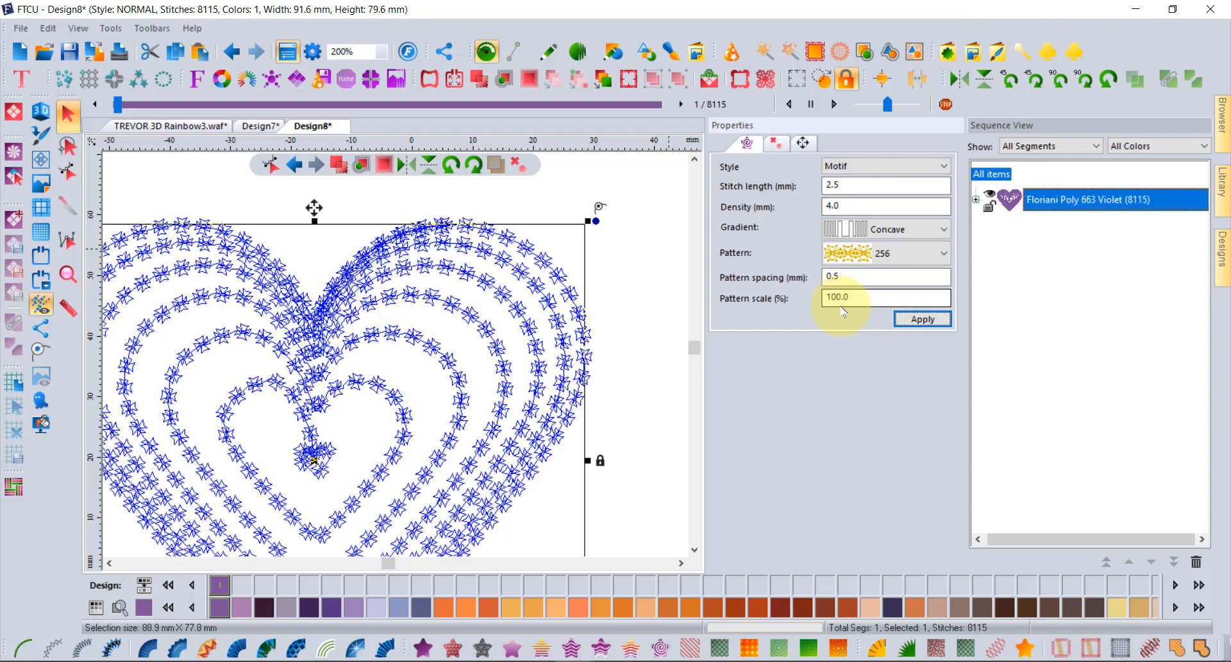
pyautogui.moveTo(867, 297); pyautogui.dragTo(803, 294)
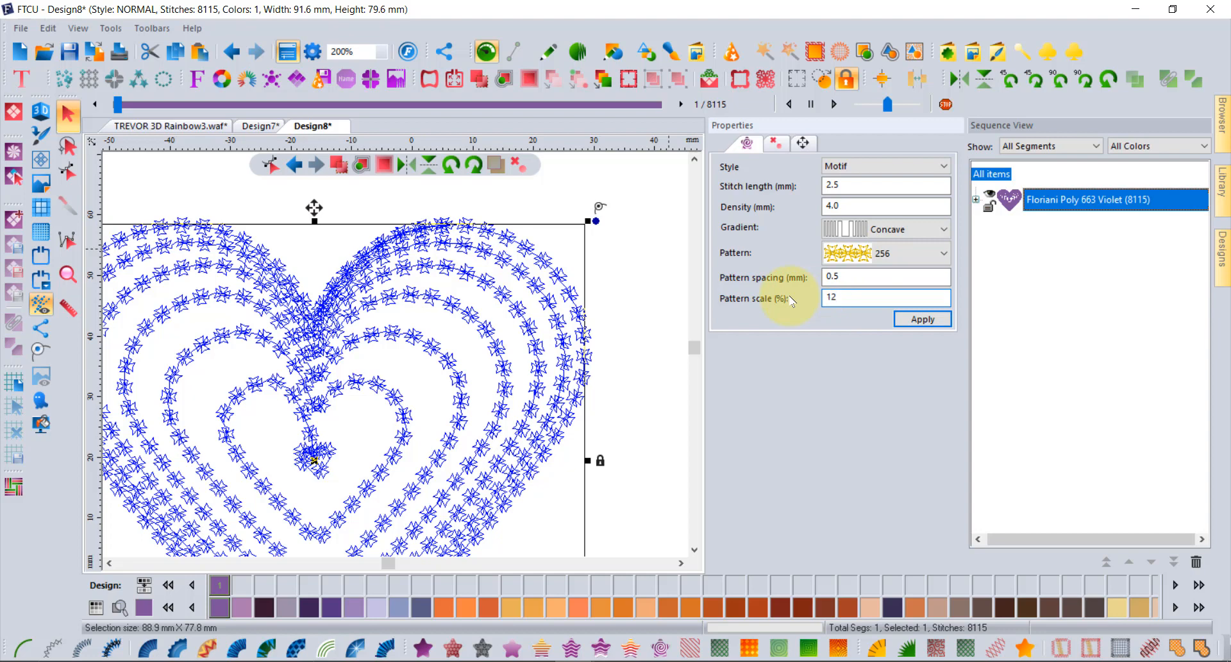
pyautogui.write('120')
pyautogui.click(923, 319)
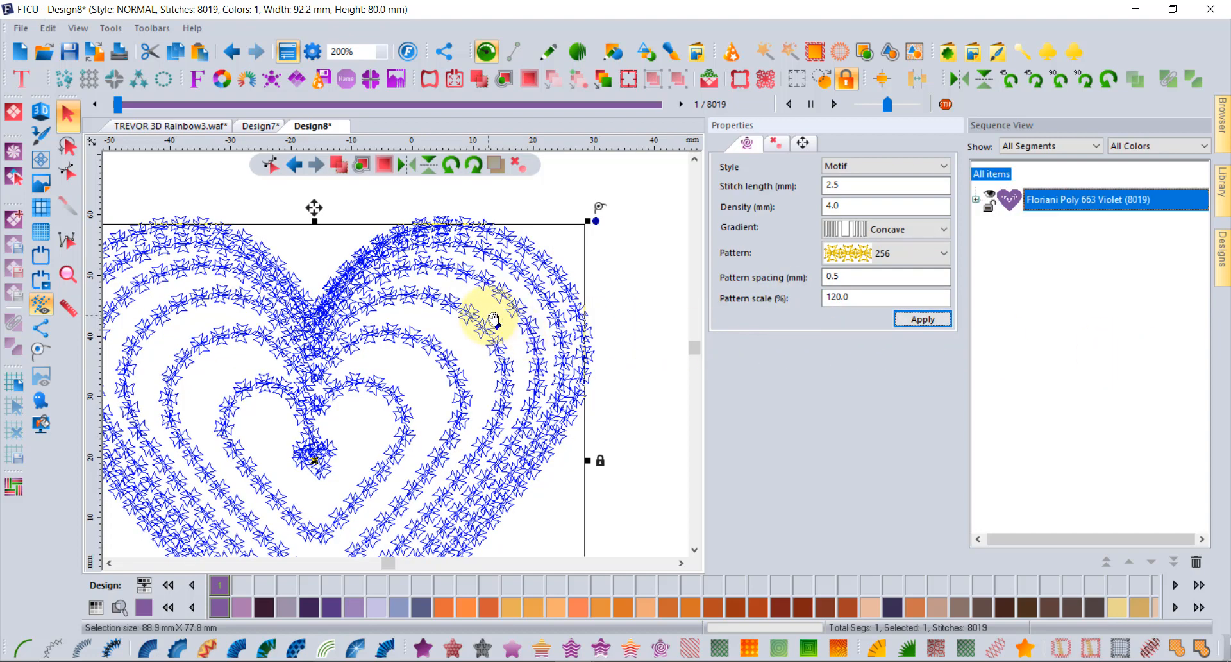
# Set the heart ripple's pattern spacing to 2.0 mm, apply it and deselect the heart
pyautogui.doubleClick(848, 276)
pyautogui.write('2.0')
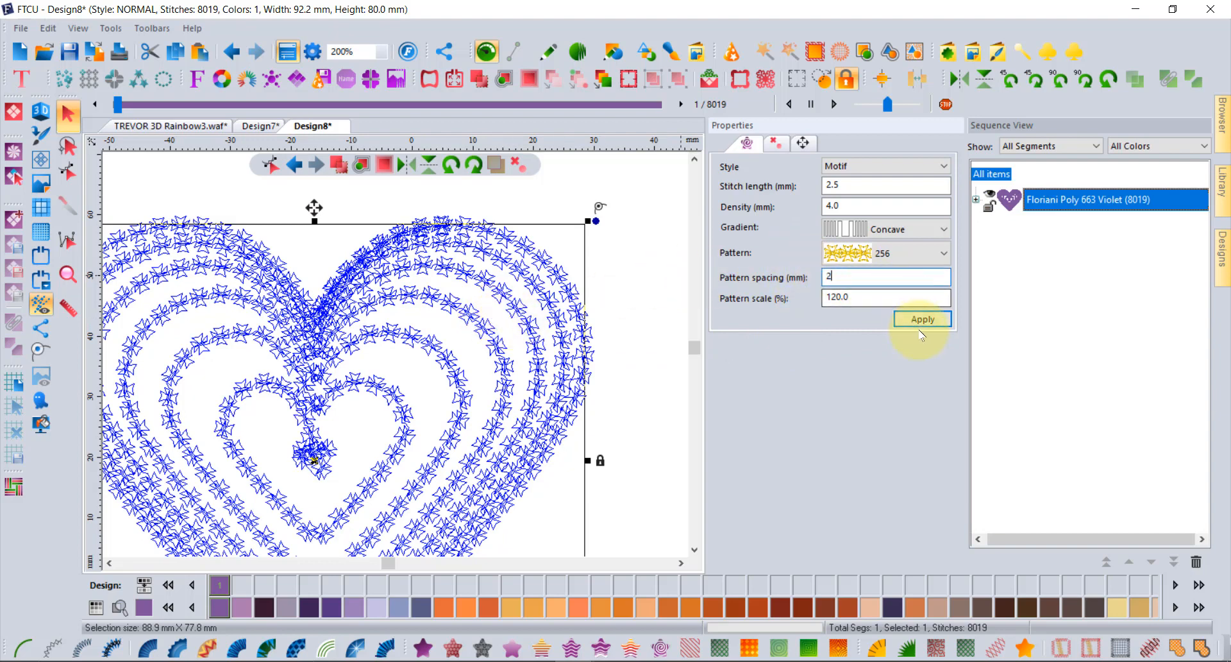
pyautogui.click(923, 319)
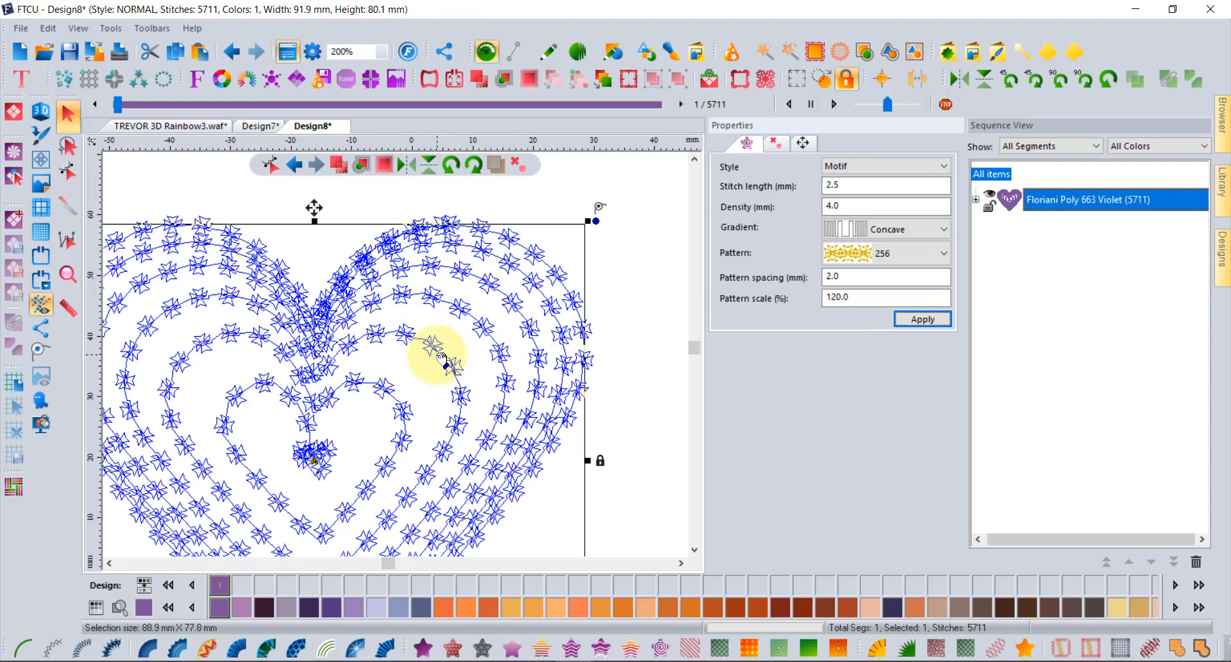
pyautogui.scroll(-2, 442, 358)
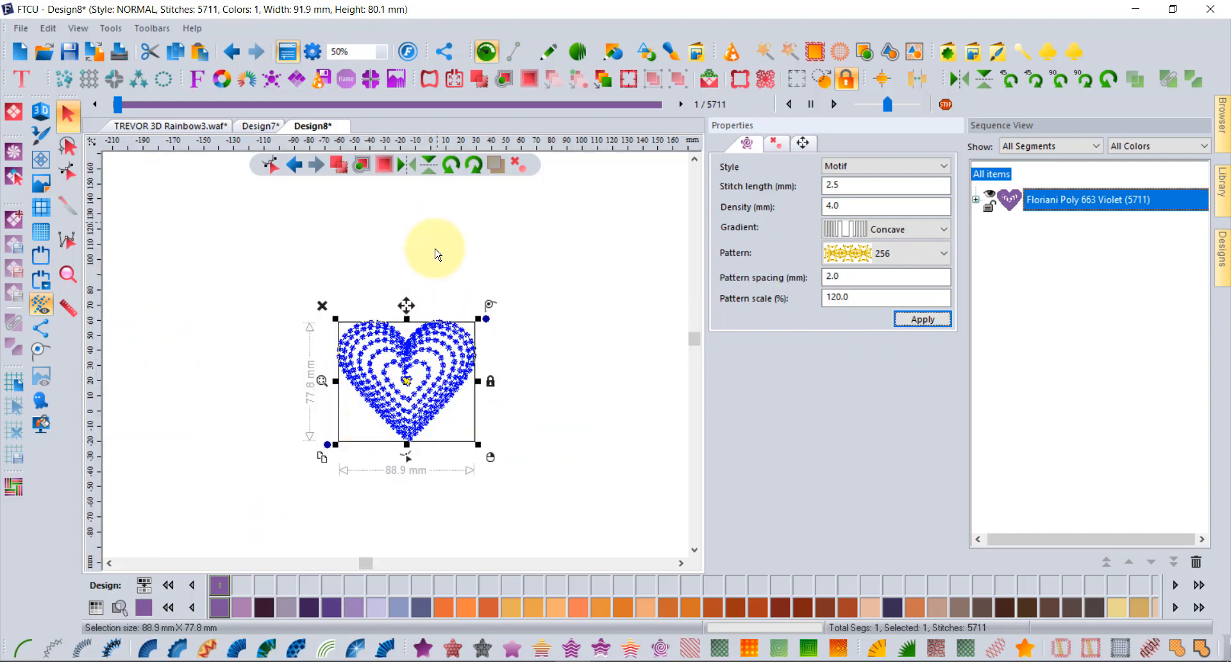
pyautogui.click(437, 290)
# Examine the ripple settings of the rainbow heart in the 3D rainbow lettering design, and return to Design8
pyautogui.click(171, 126)
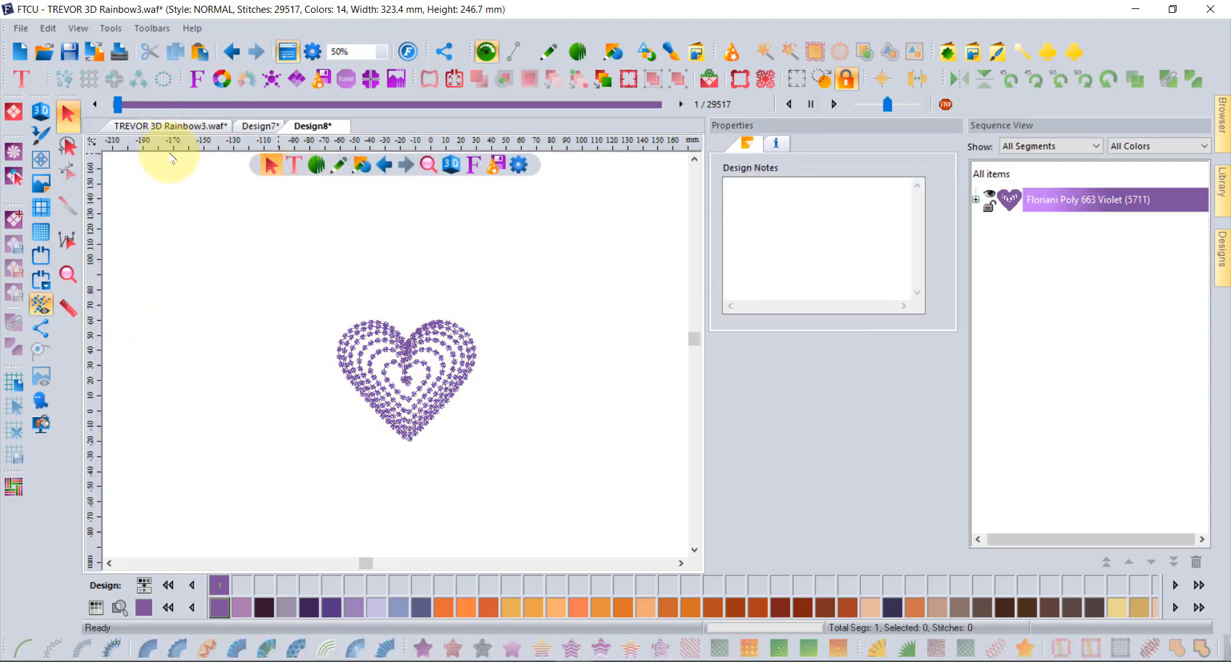
pyautogui.scroll(2, 511, 374)
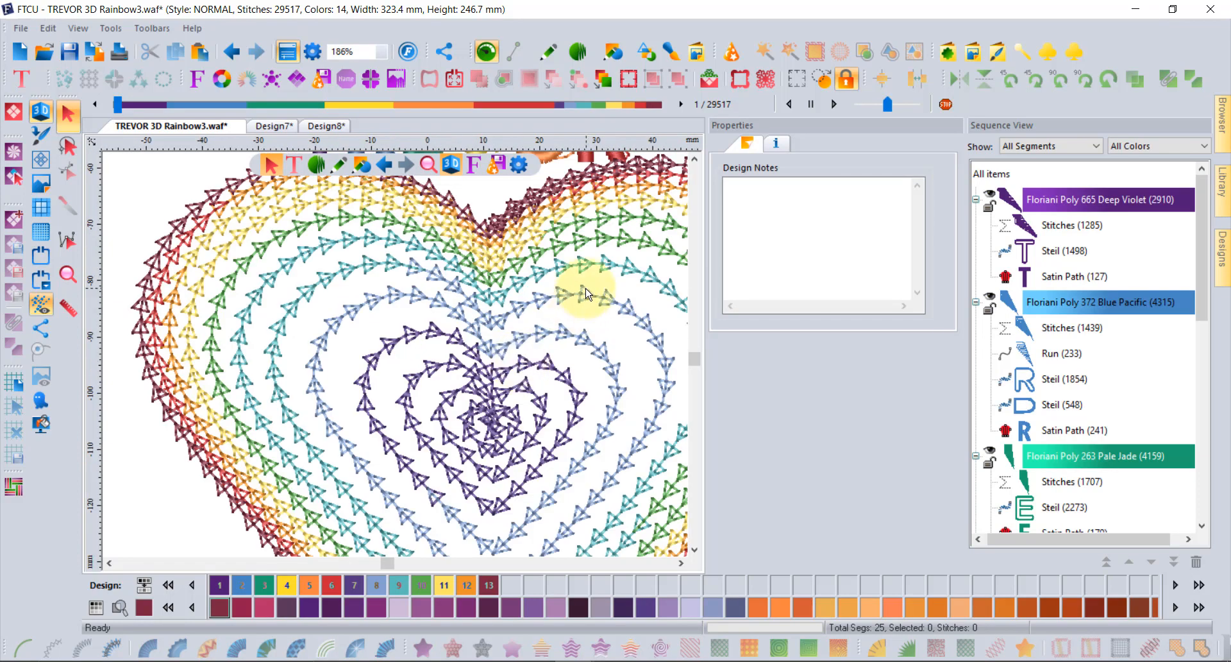
pyautogui.click(587, 293)
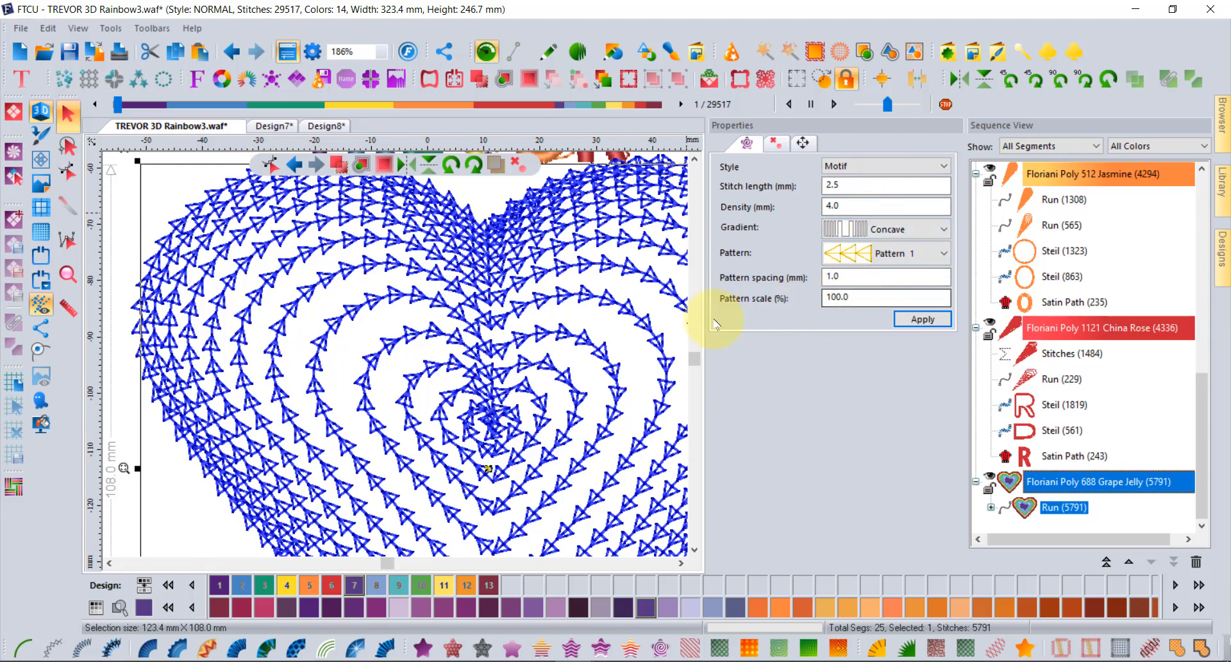
pyautogui.scroll(-2, 296, 274)
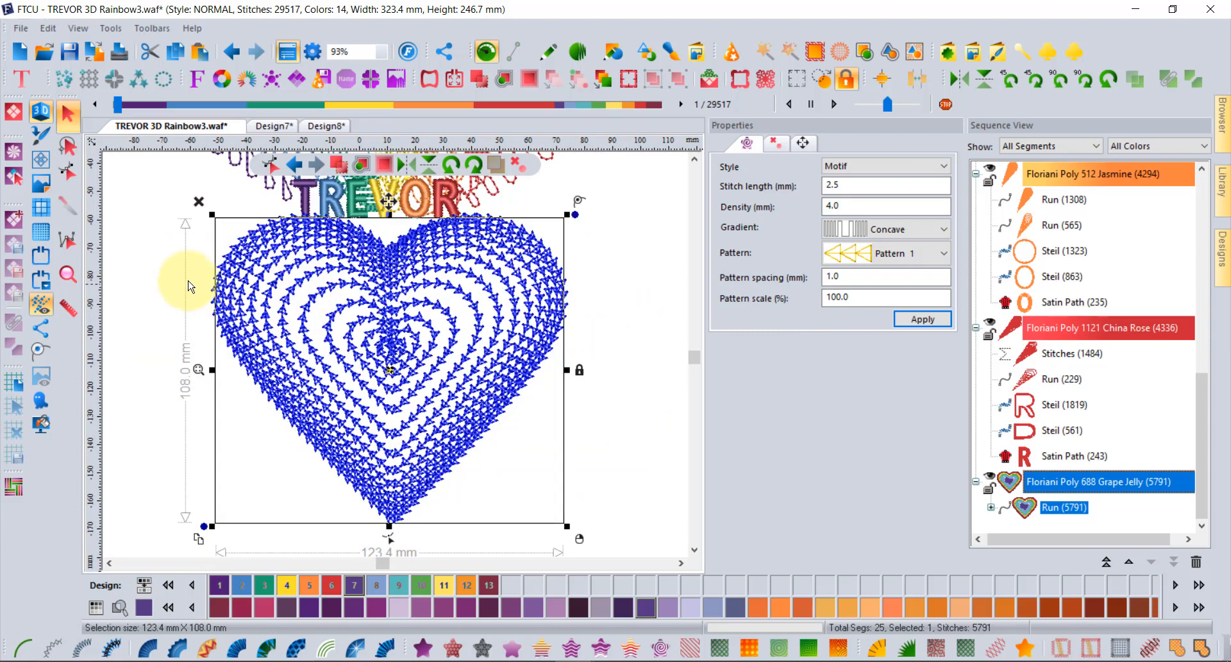
pyautogui.click(156, 274)
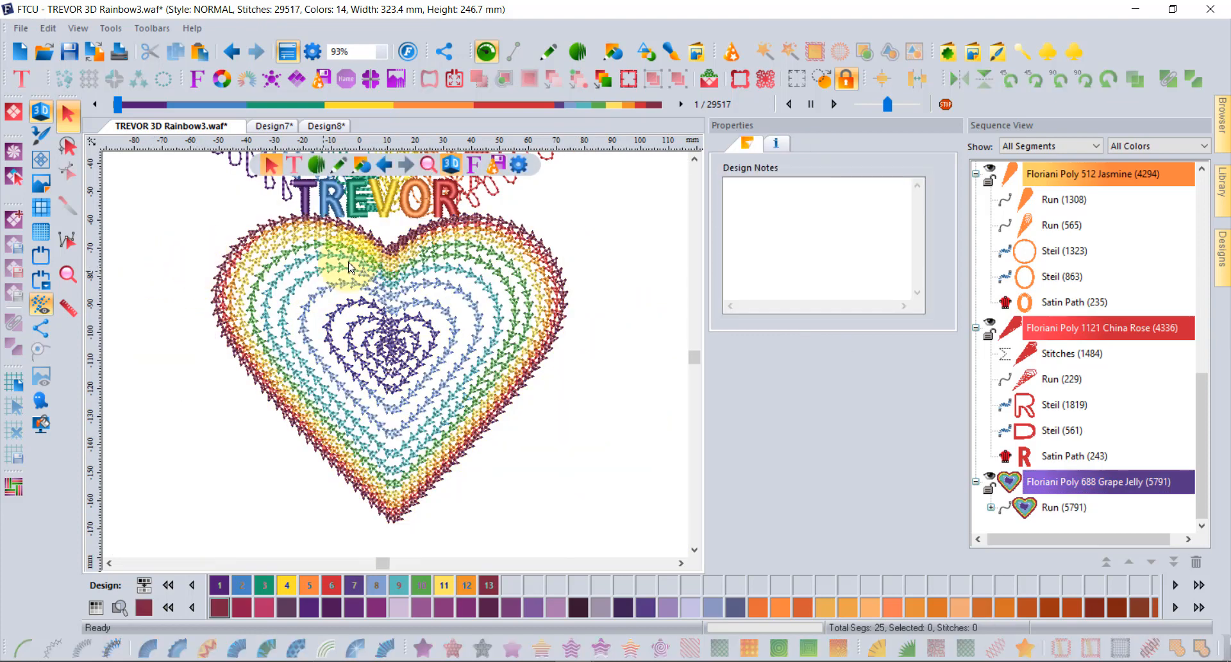
pyautogui.click(337, 127)
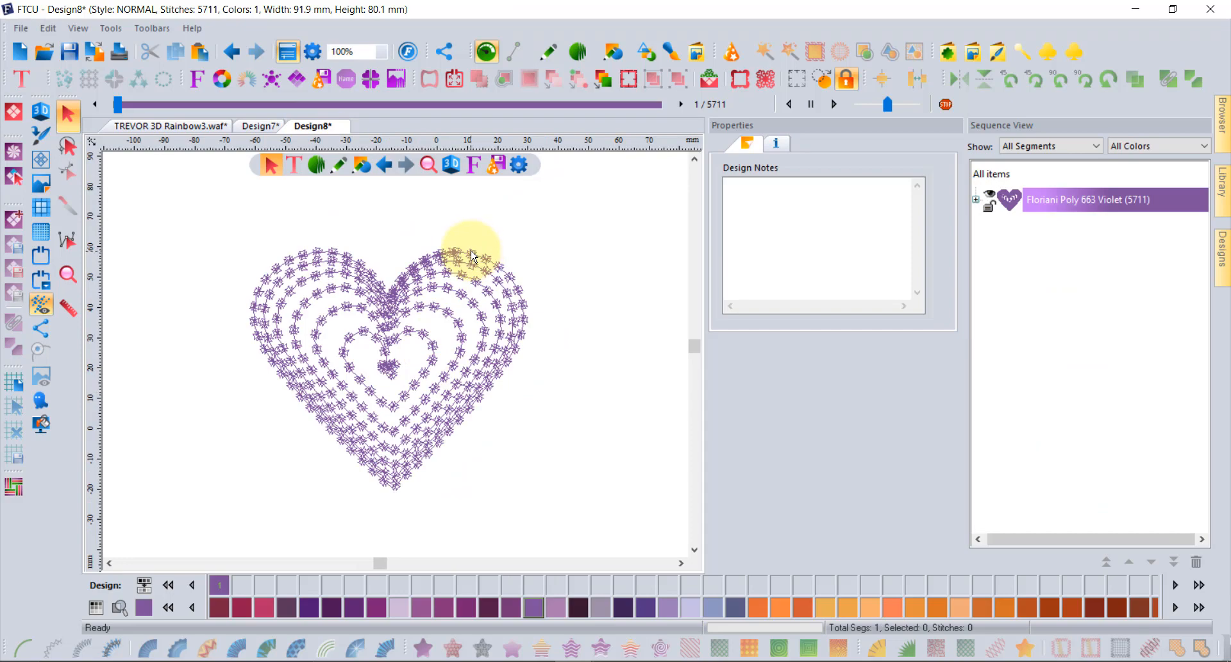
# Try the Rainbow color theme on the Design8 heart, and undo it
pyautogui.click(473, 256)
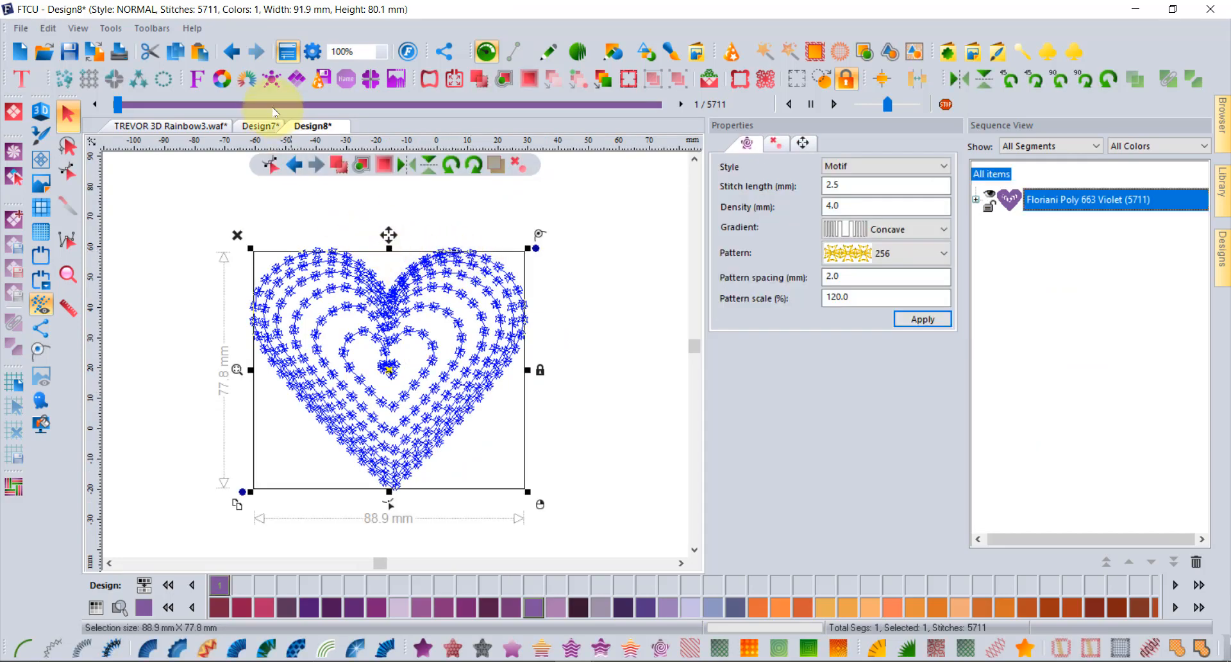
pyautogui.click(247, 79)
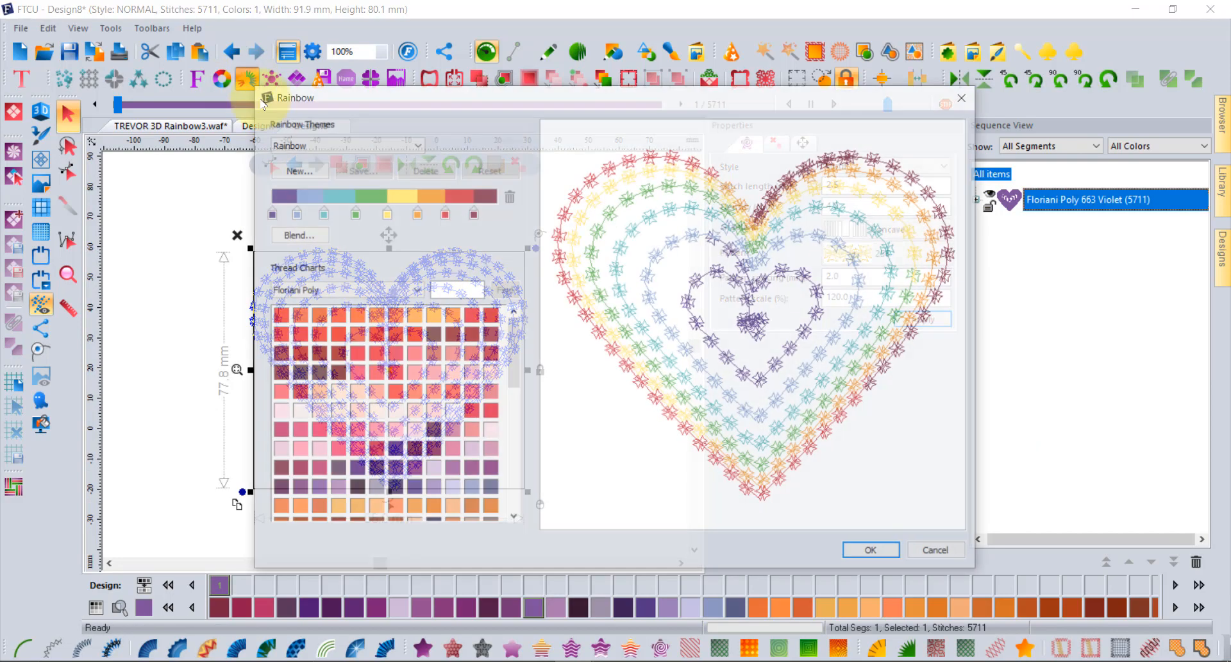
pyautogui.click(866, 551)
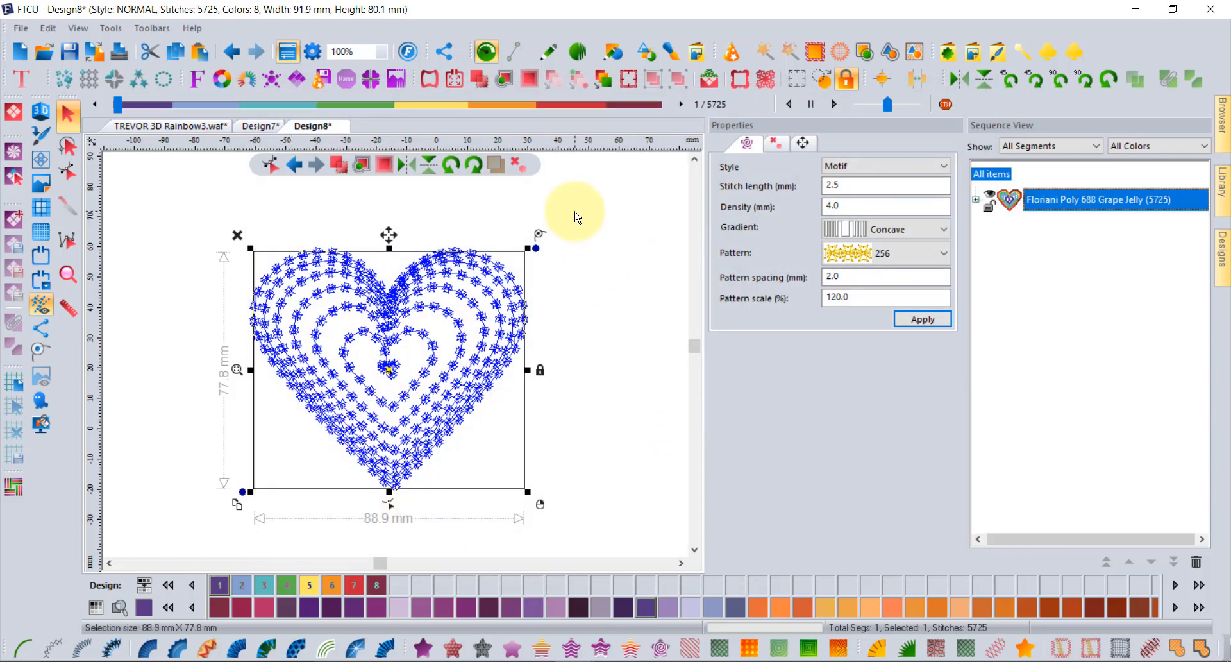
pyautogui.click(142, 201)
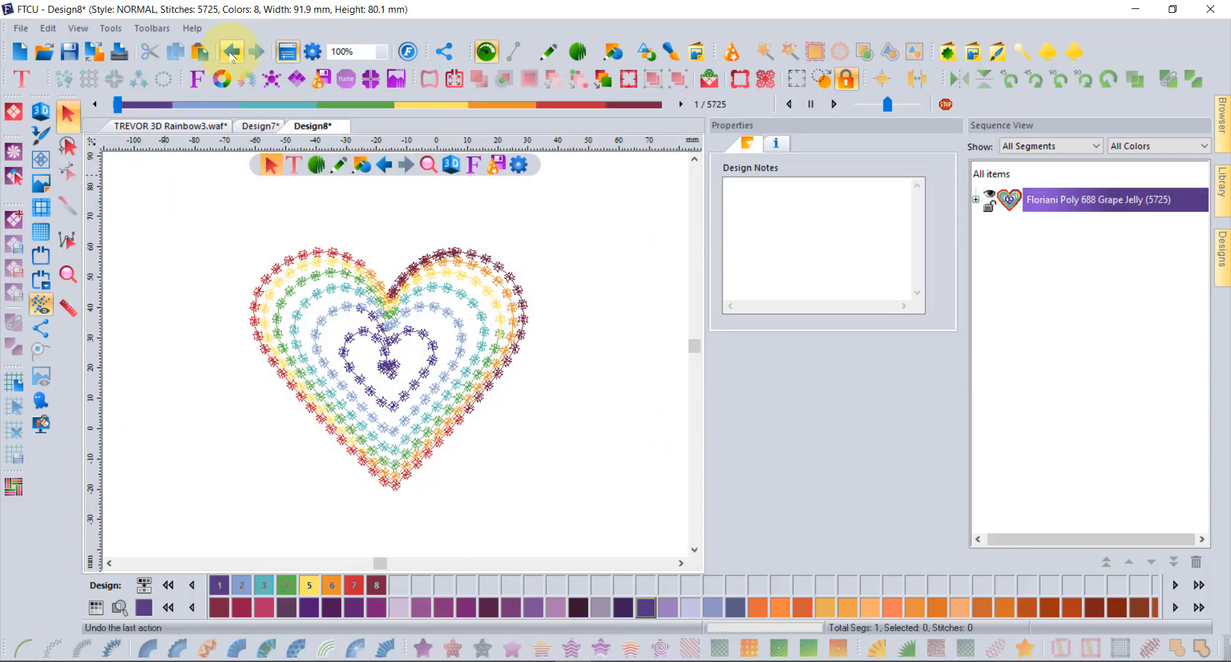
pyautogui.click(231, 53)
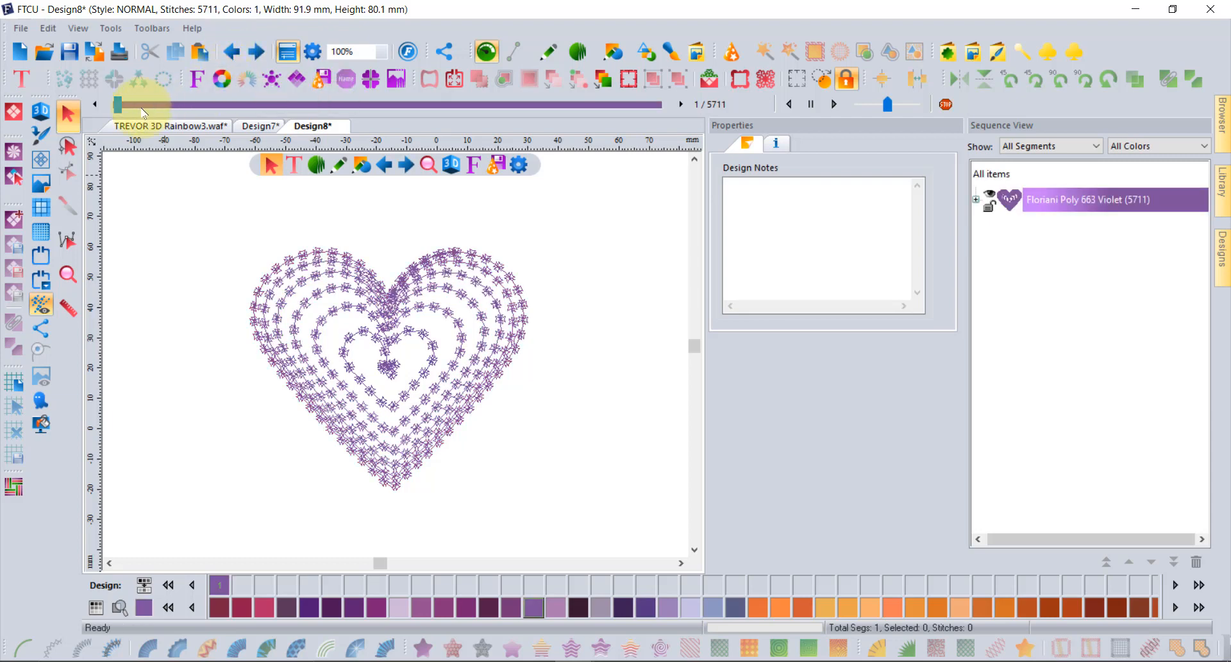
# Split the heart's stitches after stitches 357 and 1274, and expand its color block in the sequence to show the separate segments
pyautogui.click(118, 109)
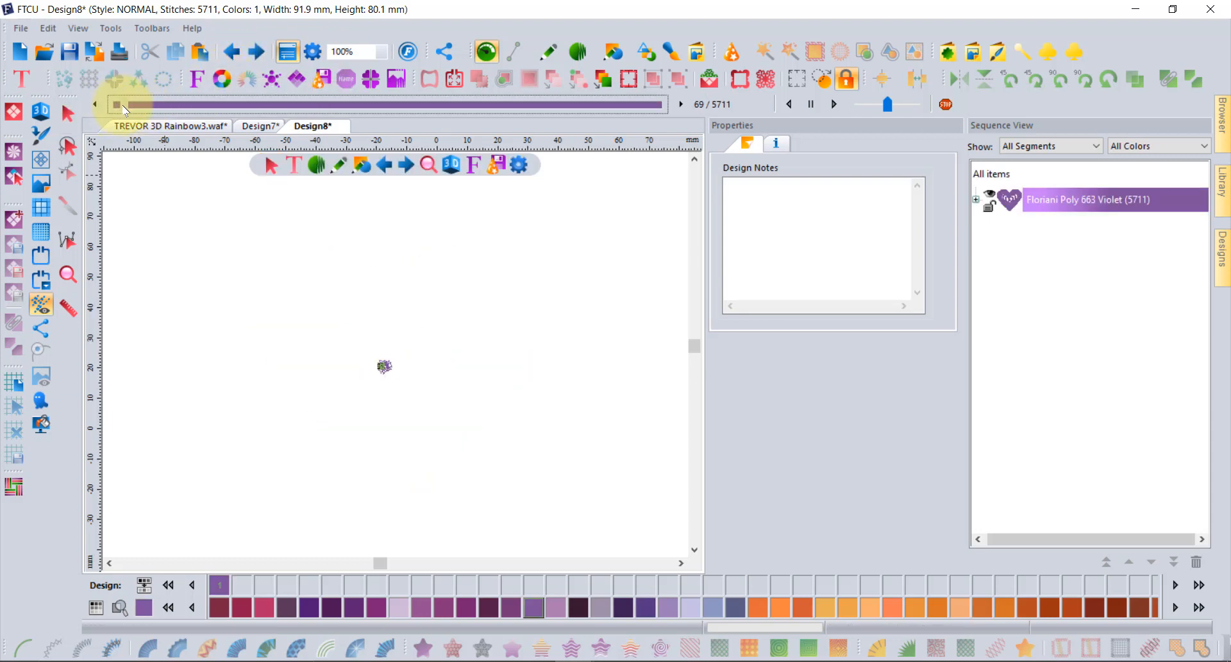
pyautogui.moveTo(130, 114); pyautogui.dragTo(142, 120)
pyautogui.moveTo(143, 119); pyautogui.dragTo(149, 122)
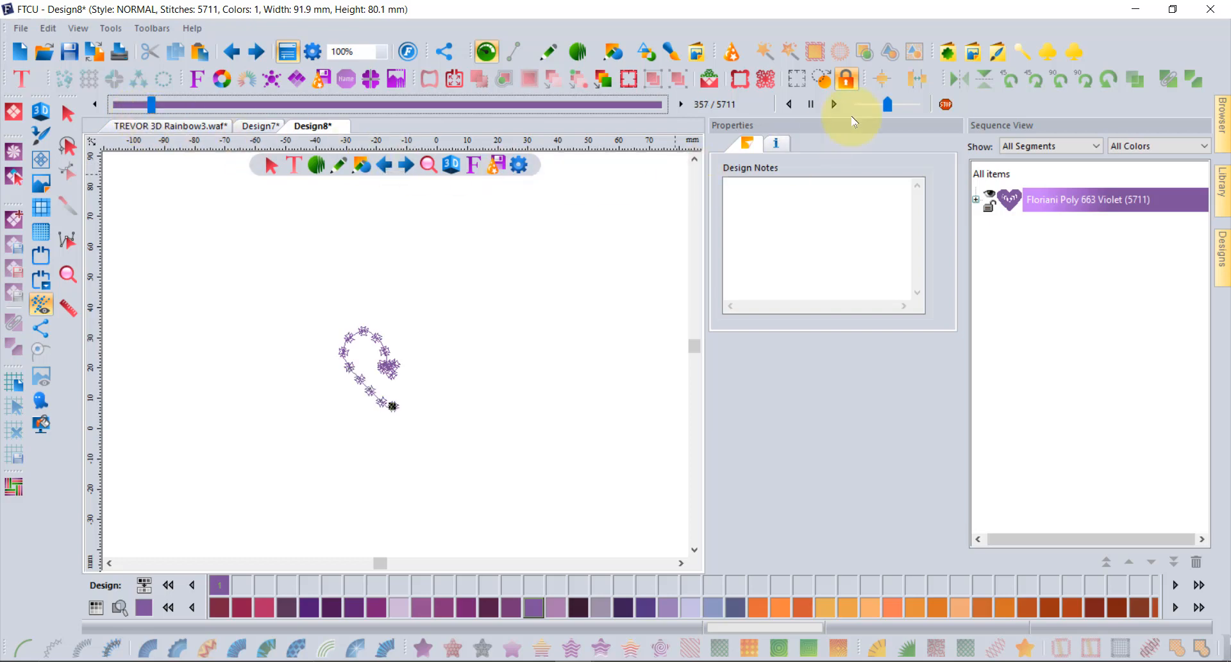
pyautogui.click(947, 106)
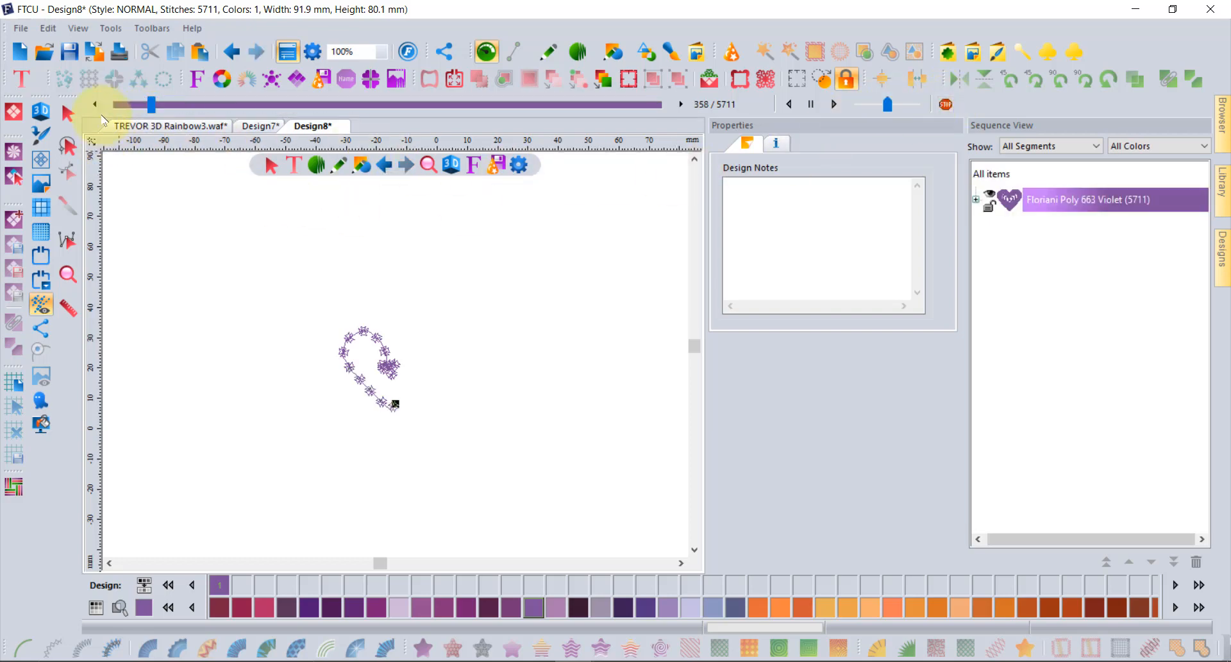
pyautogui.moveTo(155, 111); pyautogui.dragTo(237, 108)
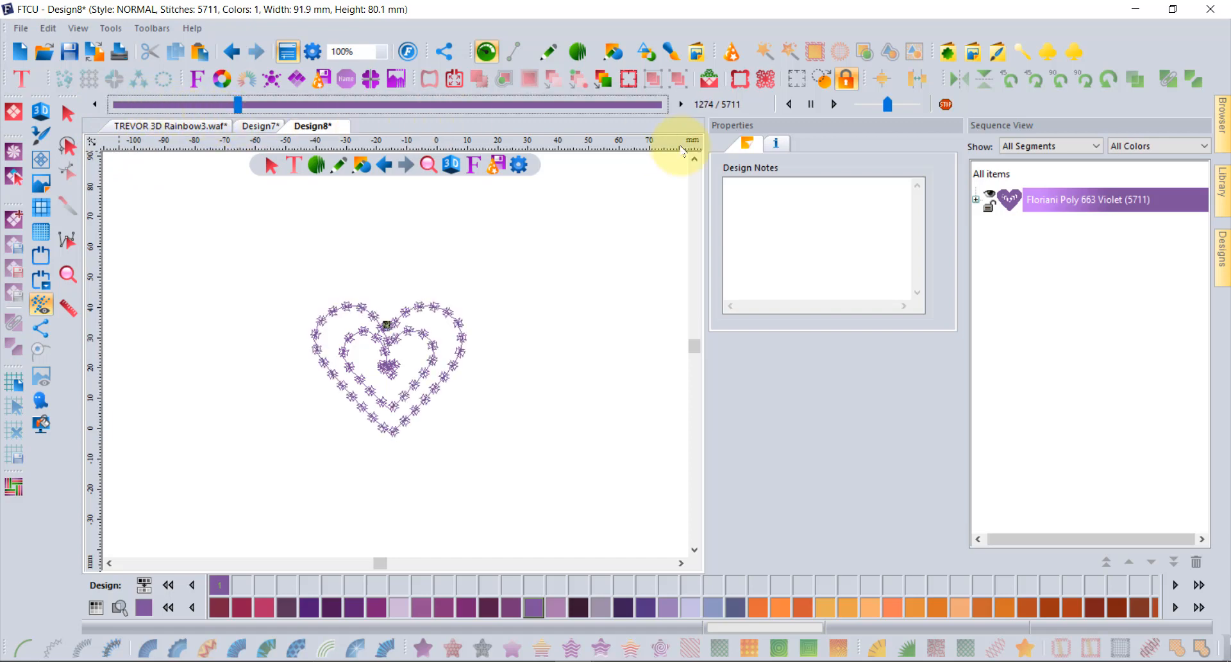
pyautogui.click(946, 105)
pyautogui.click(976, 199)
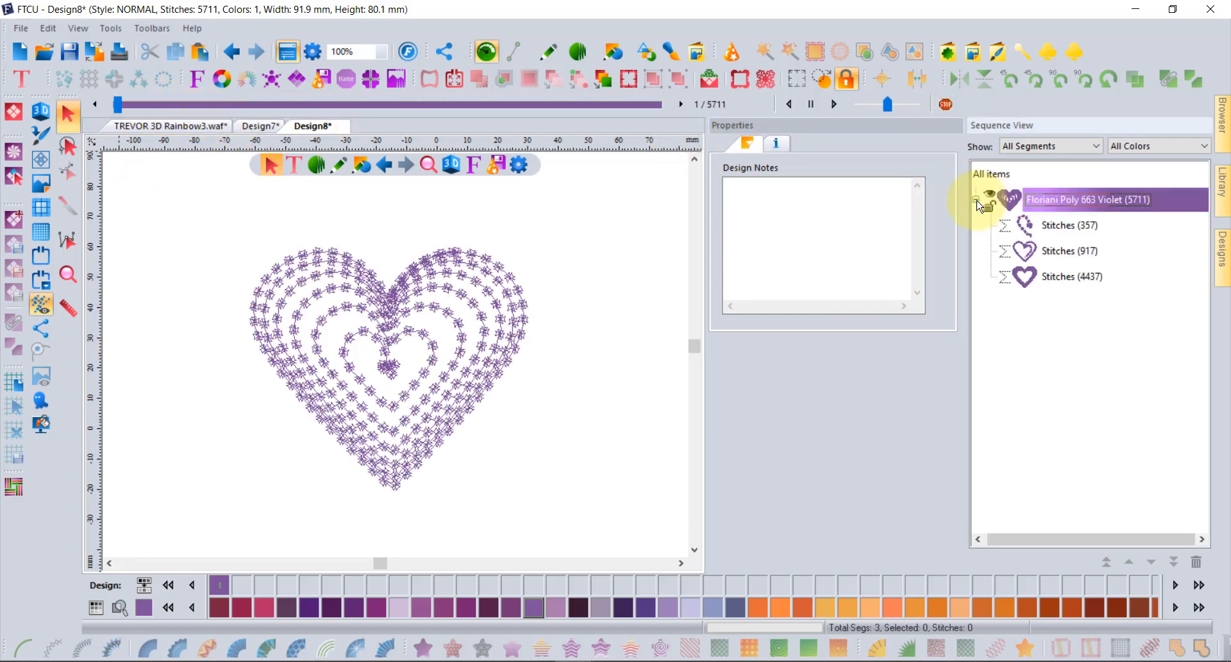
# Recolor the heart's middle segment with Floriani Poly 512 Jasmine and its outer segment with Floriani Poly 170 Cantalope
pyautogui.click(1069, 226)
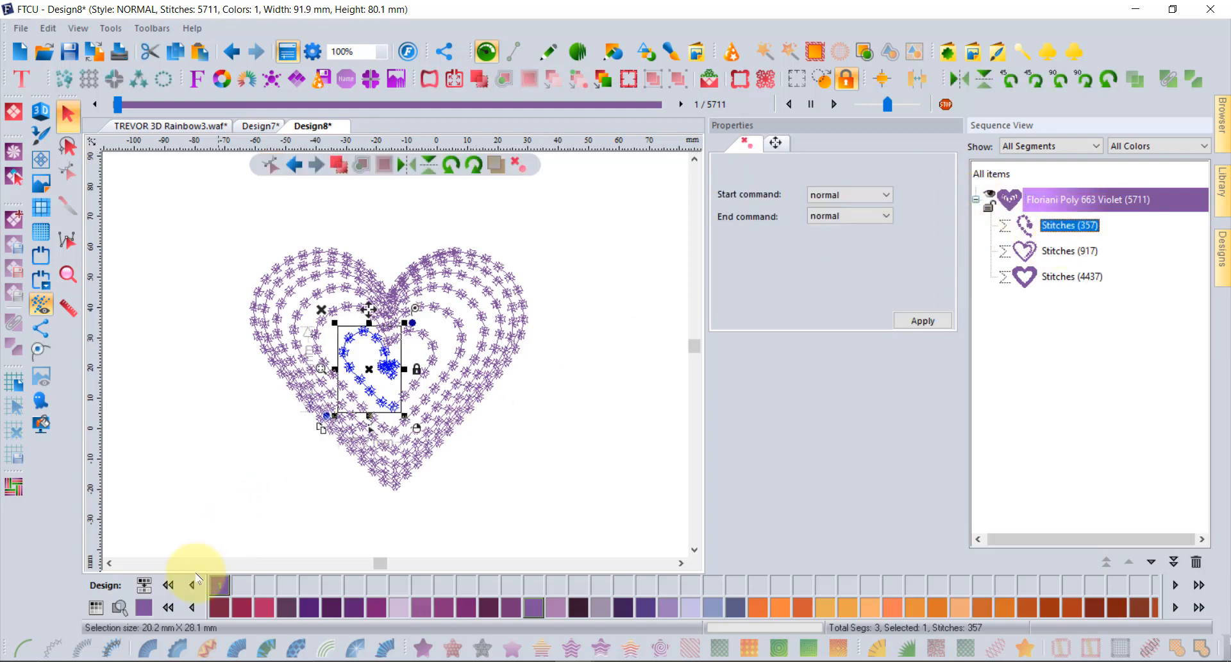
pyautogui.click(1052, 251)
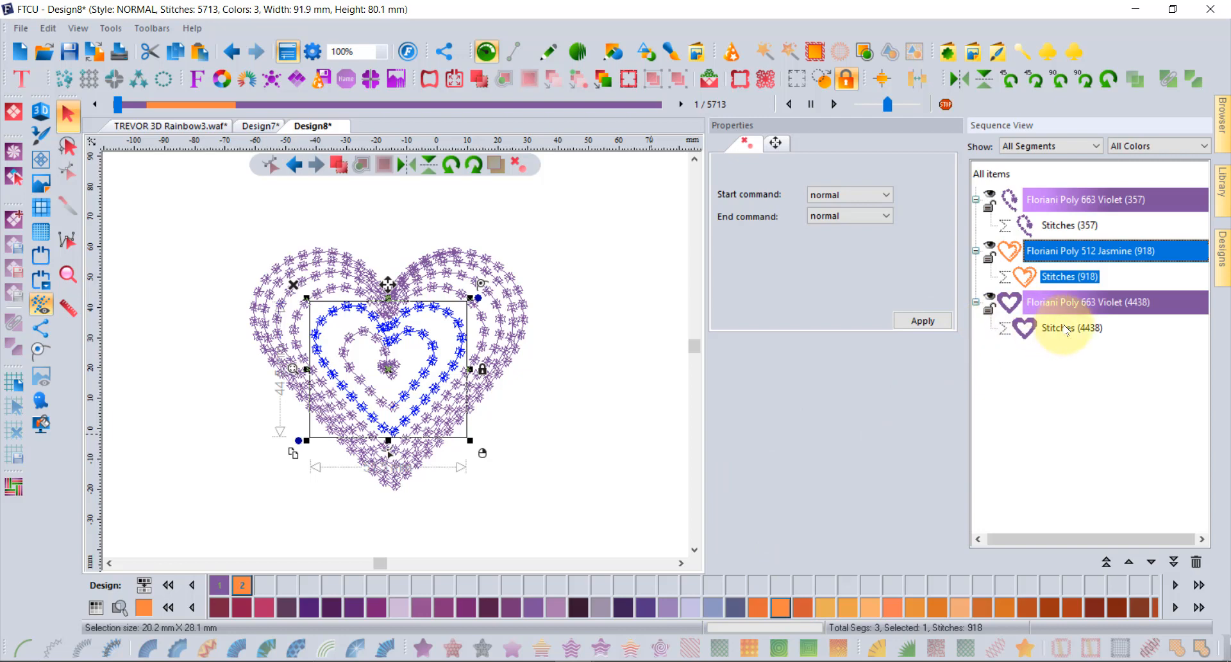
pyautogui.click(1072, 327)
pyautogui.click(892, 606)
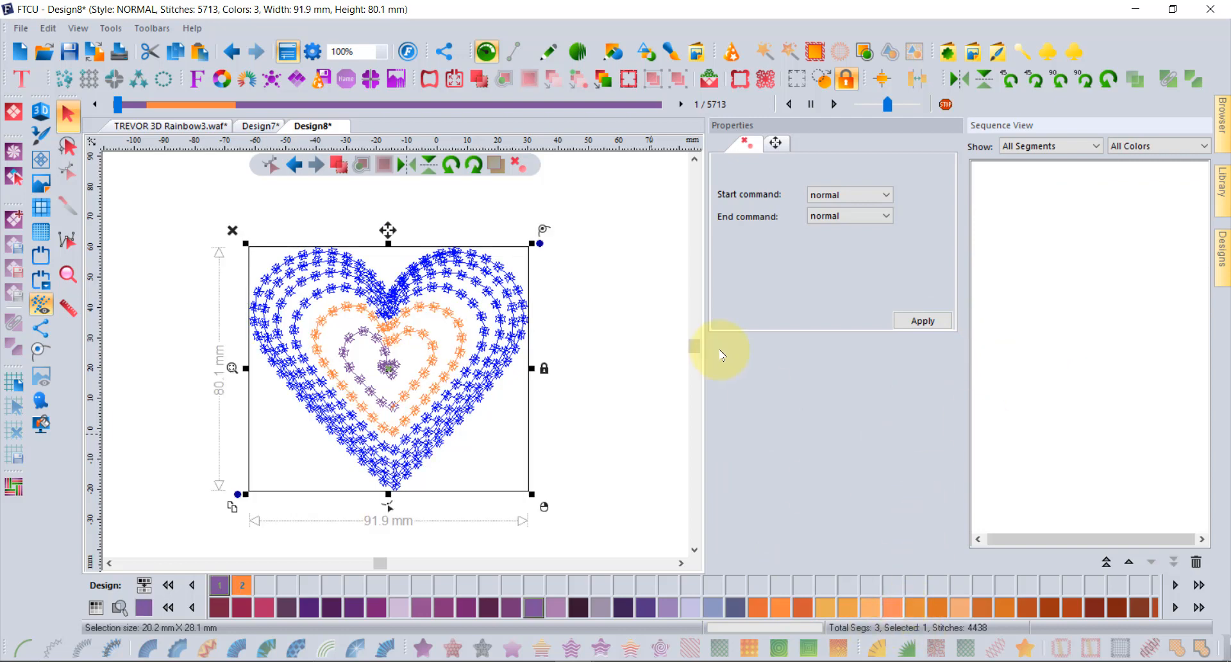
pyautogui.click(626, 302)
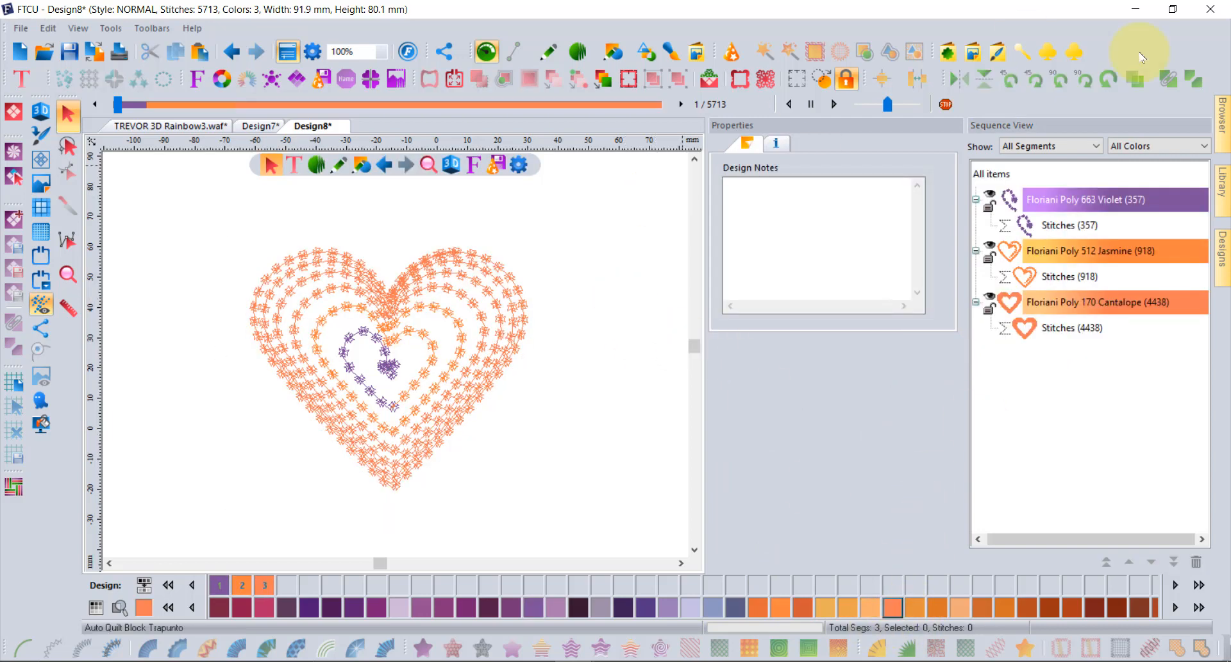
# Change the heart's outer segment color to Floriani Poly 713 Antique Bronze and deselect it
pyautogui.click(1070, 327)
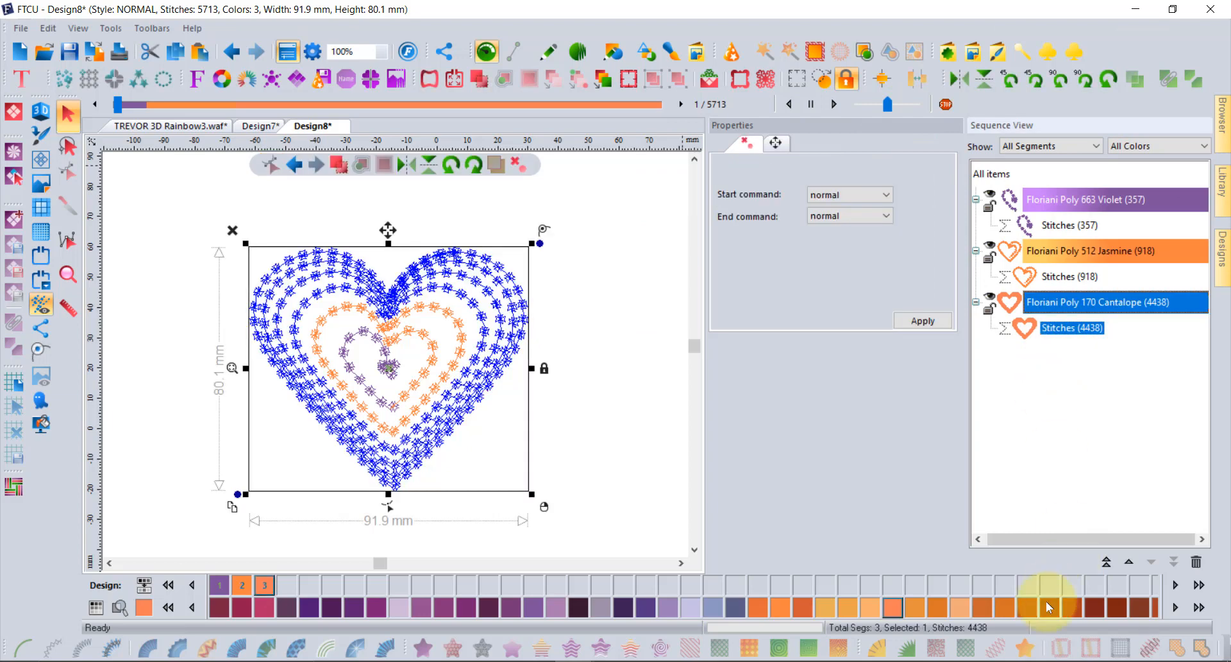
pyautogui.click(1048, 606)
pyautogui.click(619, 311)
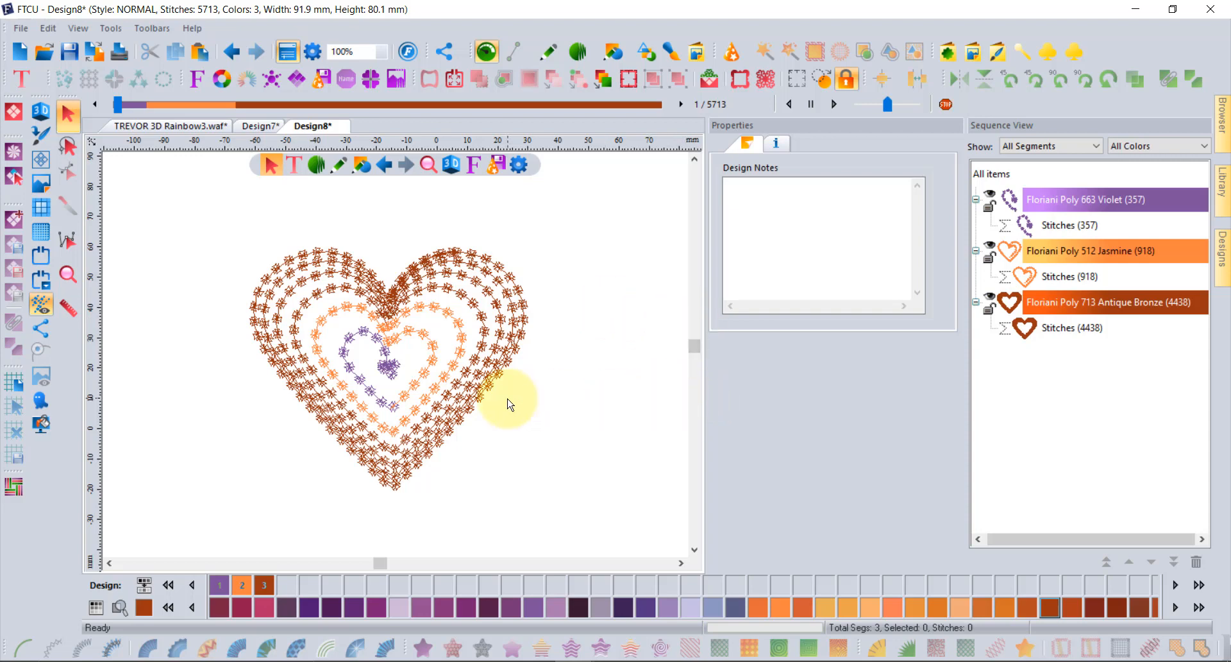
# Switch back to the 3D rainbow lettering design and view the whole design
pyautogui.click(146, 126)
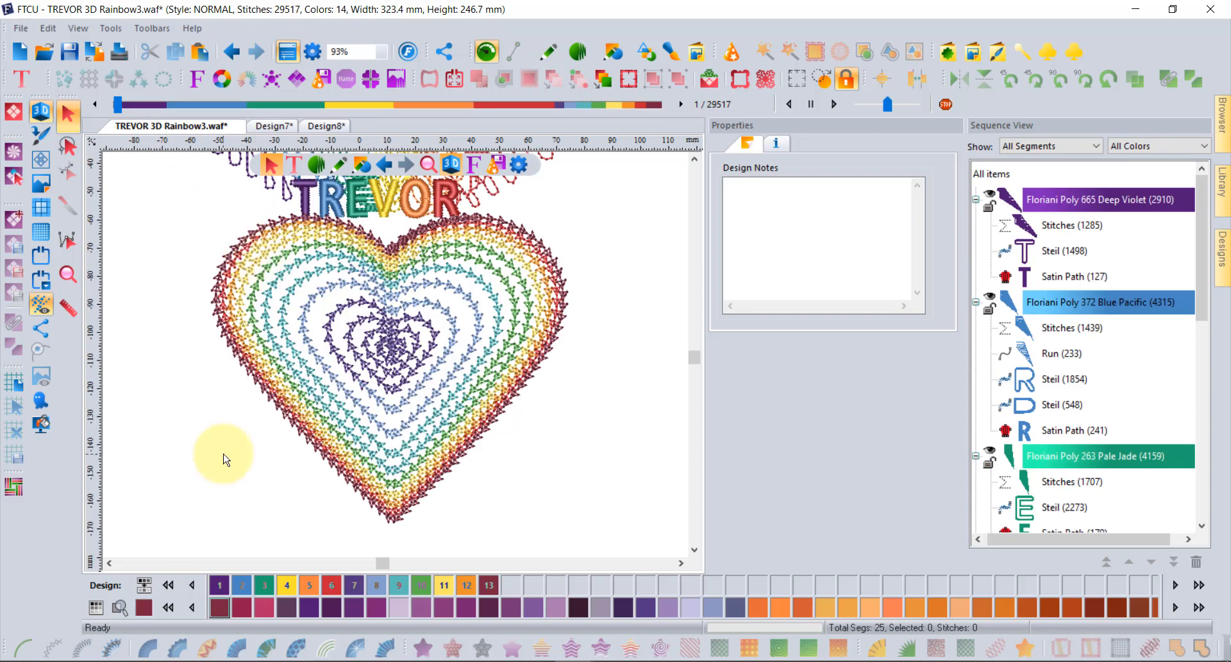
pyautogui.click(68, 273)
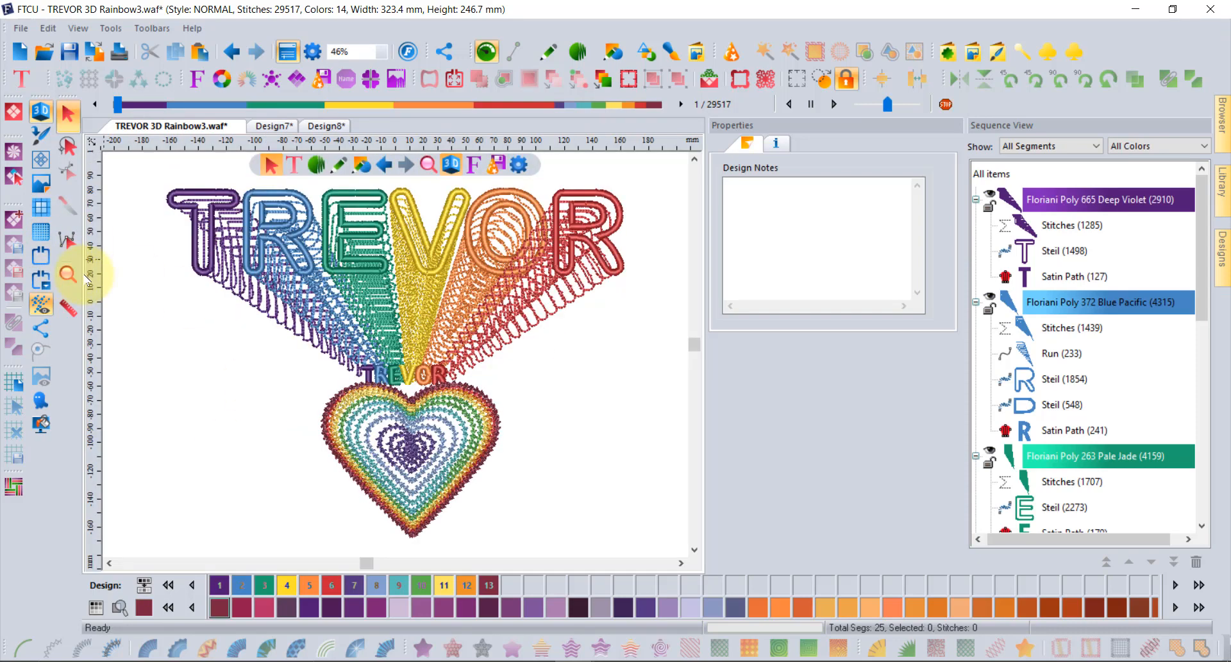